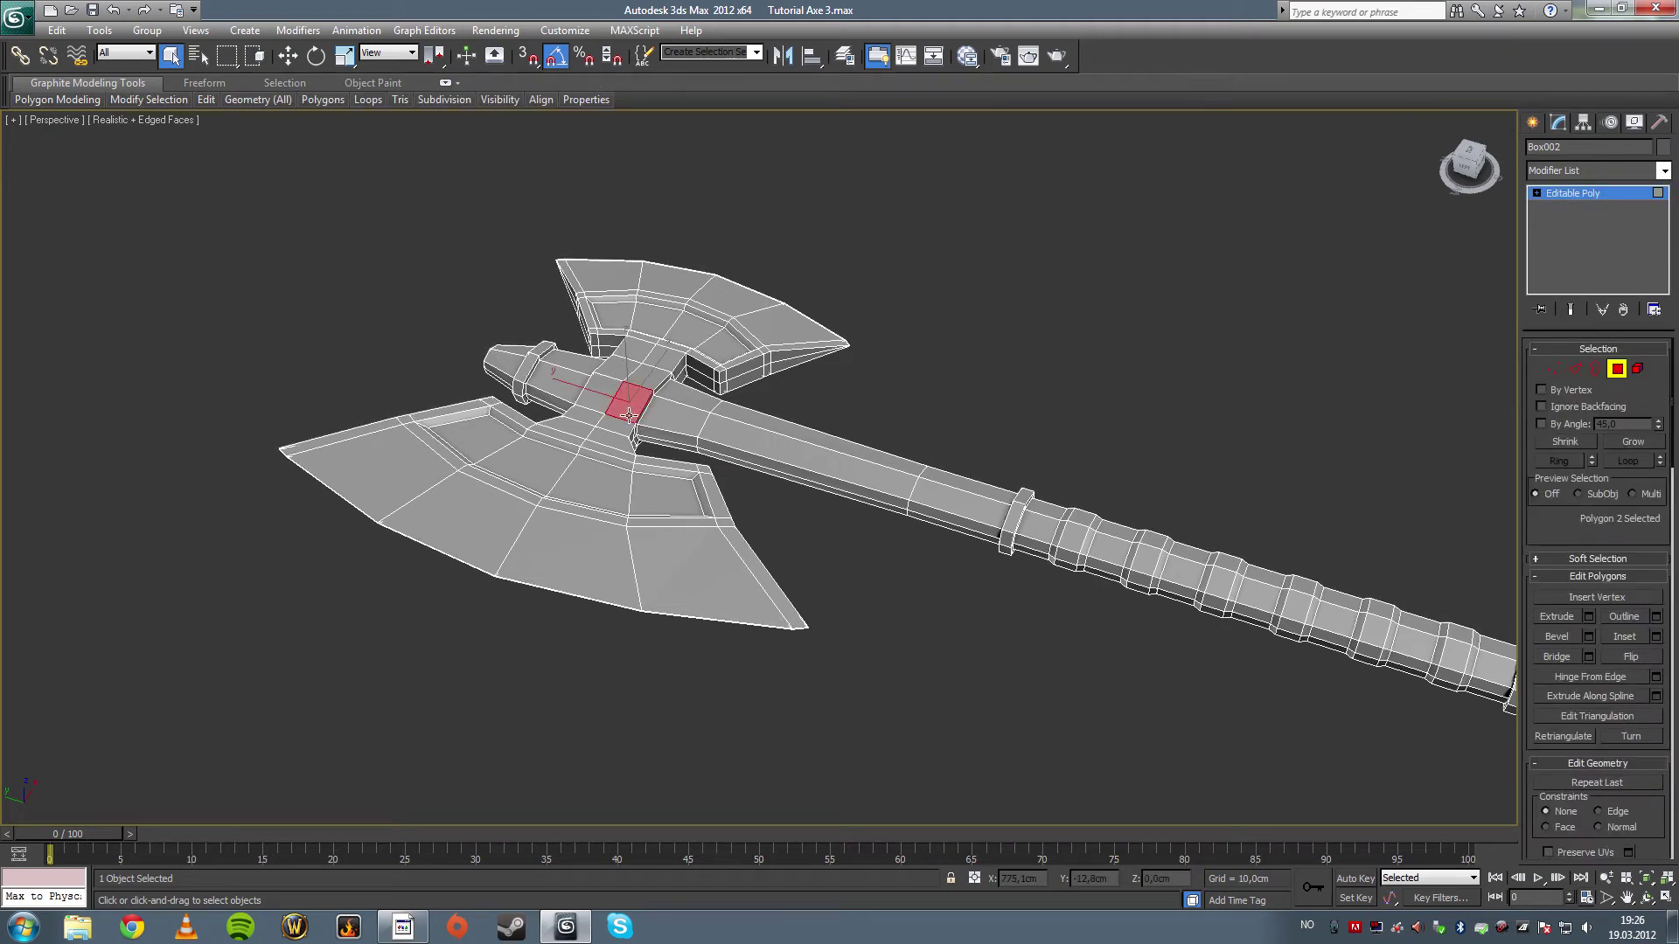
# - In the top view, select all polygons of the larger axe blade
pyautogui.scroll(5, 710, 556)
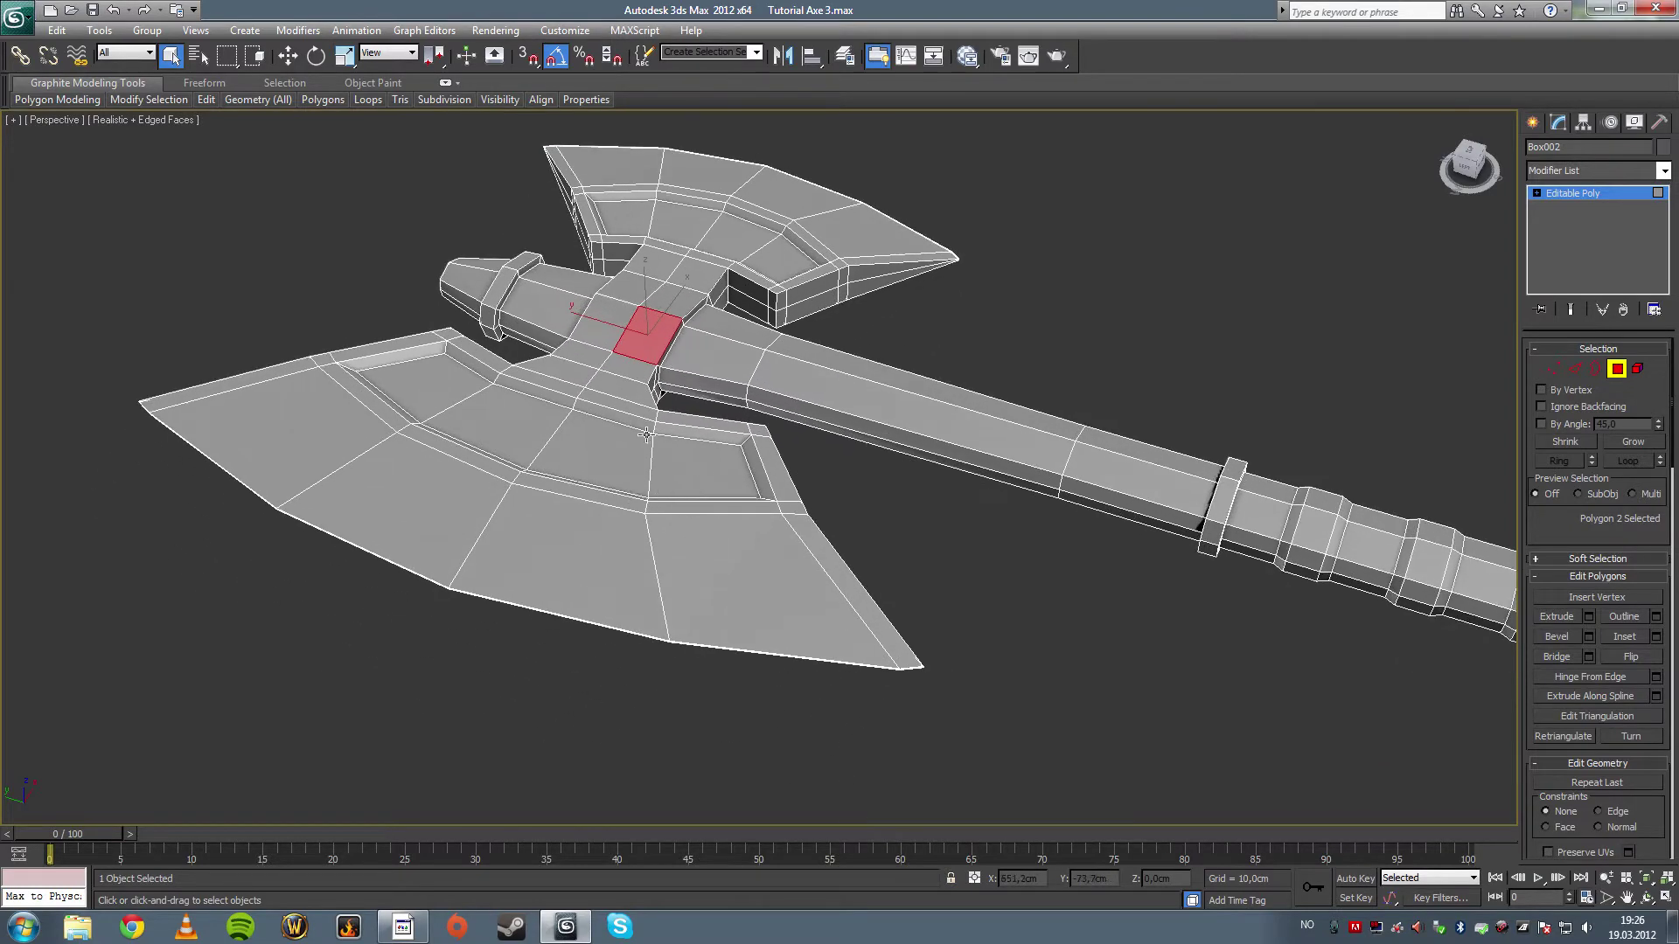
pyautogui.moveTo(646, 435)
pyautogui.keyDown('alt'); pyautogui.mouseDown(button='middle')
pyautogui.moveTo(648, 457)
pyautogui.moveTo(645, 442)
pyautogui.mouseUp(button='middle'); pyautogui.keyUp('alt')
pyautogui.hotkey('alt', 'w')
pyautogui.press('z')
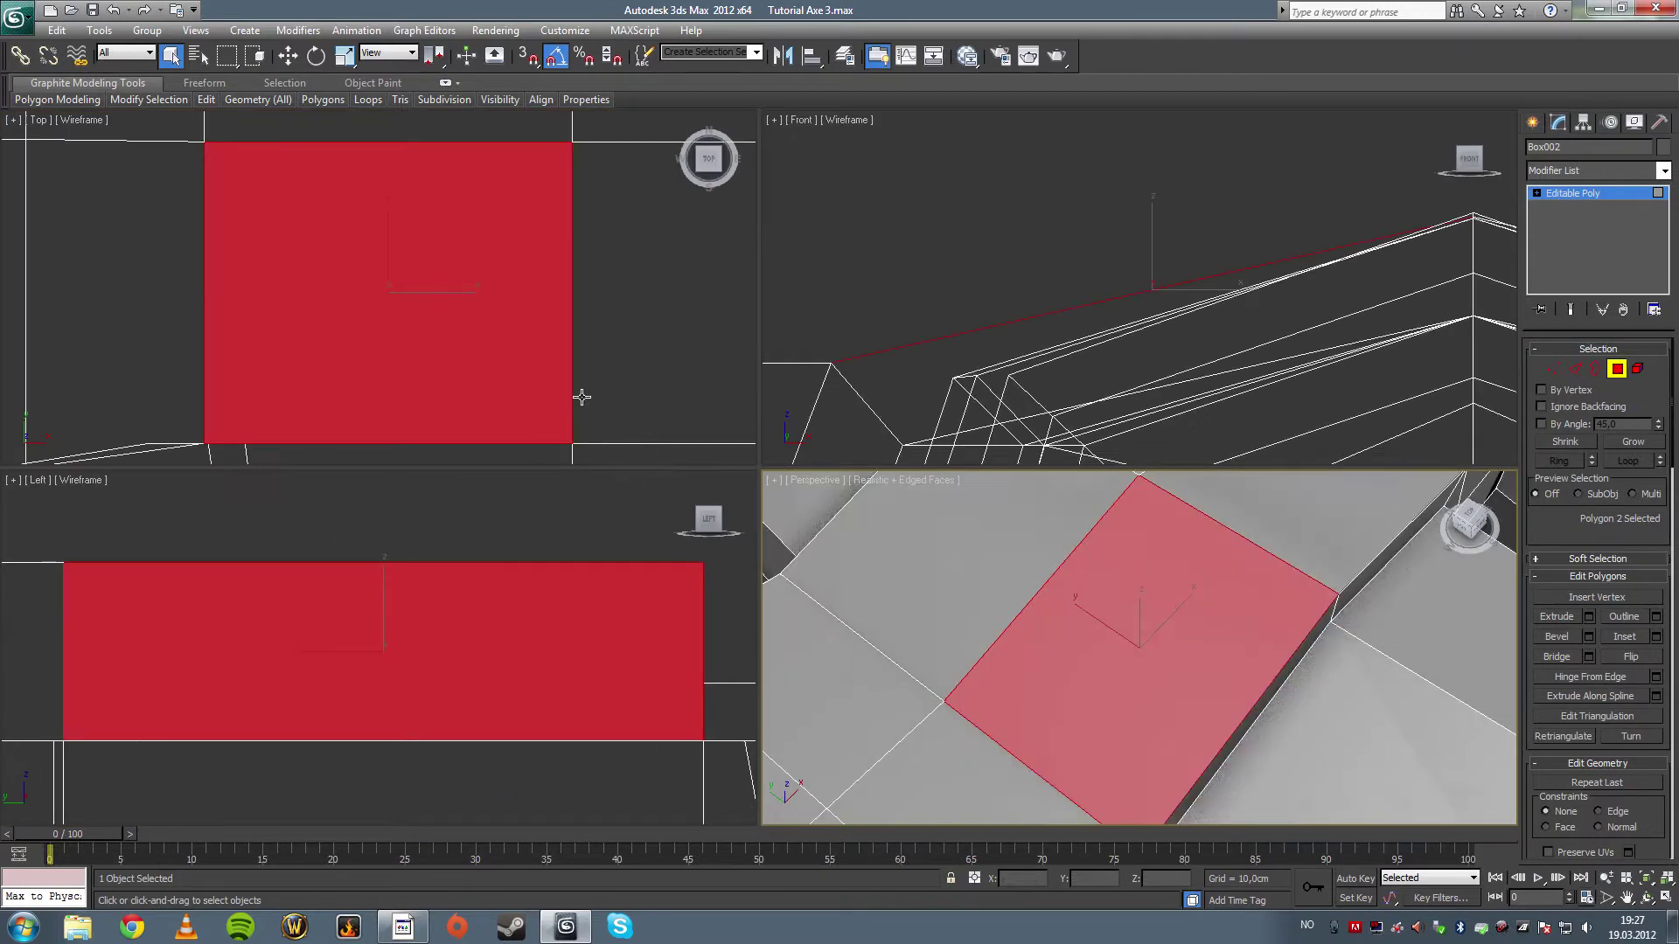
pyautogui.click(1320, 193)
pyautogui.press('z')
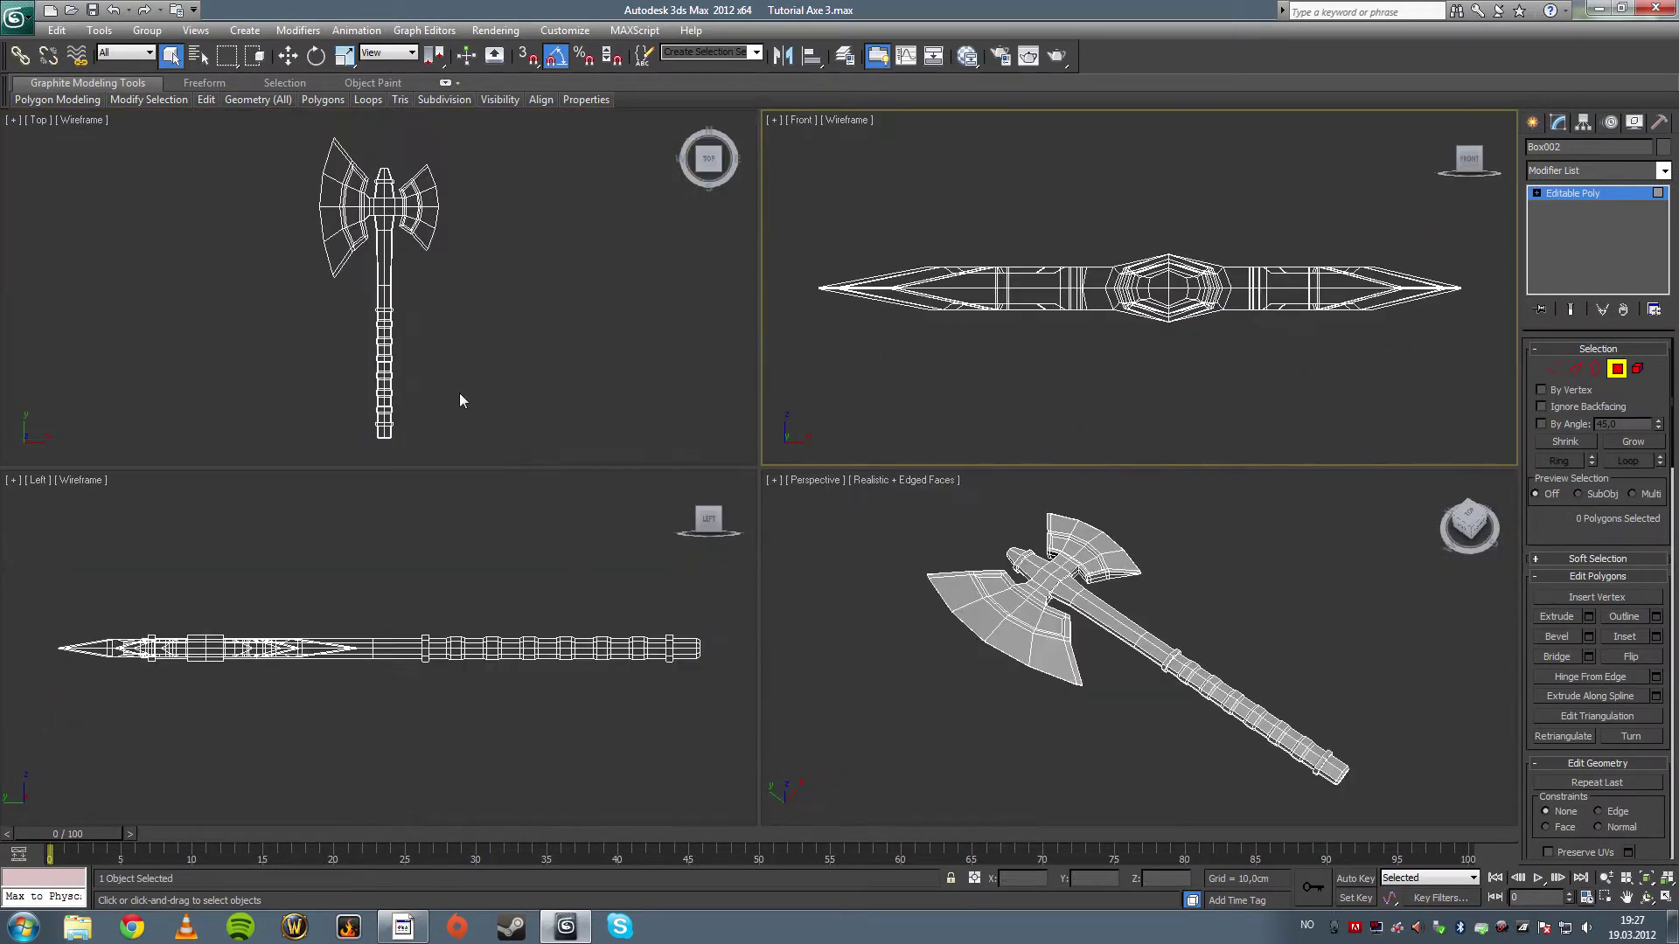
pyautogui.hotkey('alt', 'w')
pyautogui.scroll(5, 659, 469)
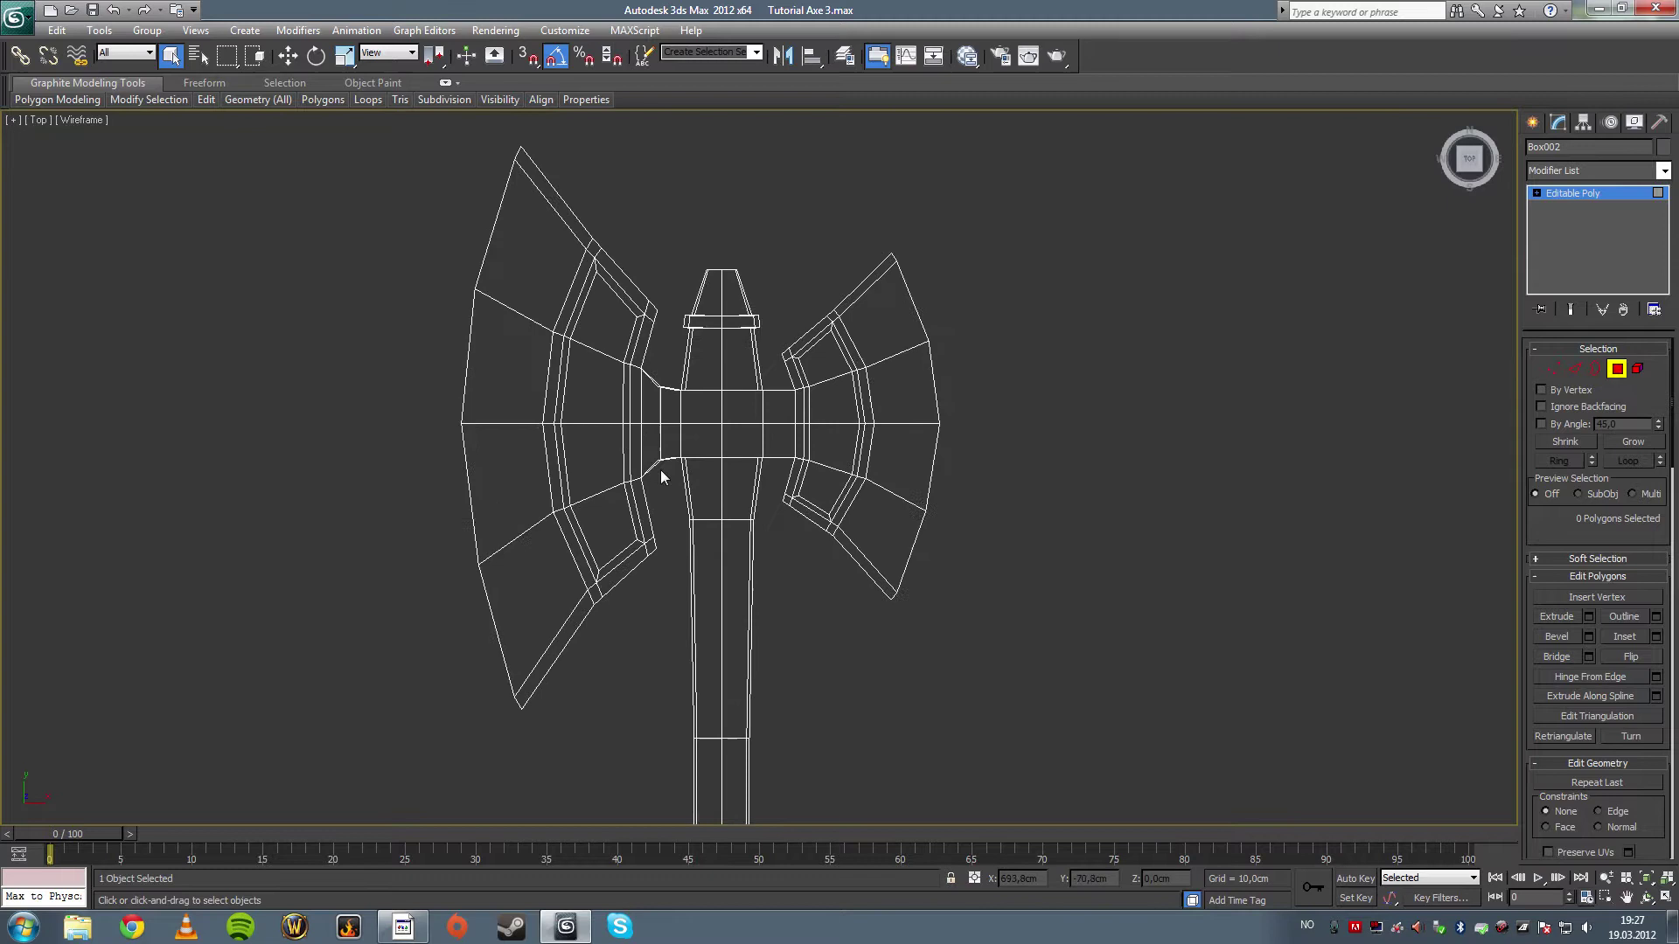
pyautogui.scroll(1, 660, 470)
pyautogui.moveTo(657, 349); pyautogui.dragTo(657, 349)
pyautogui.moveTo(337, 345); pyautogui.dragTo(630, 674)
pyautogui.keyDown('ctrl'); pyautogui.moveTo(263, 533); pyautogui.dragTo(533, 723); pyautogui.keyUp('ctrl')
pyautogui.keyDown('ctrl'); pyautogui.moveTo(534, 563); pyautogui.dragTo(673, 637); pyautogui.keyUp('ctrl')
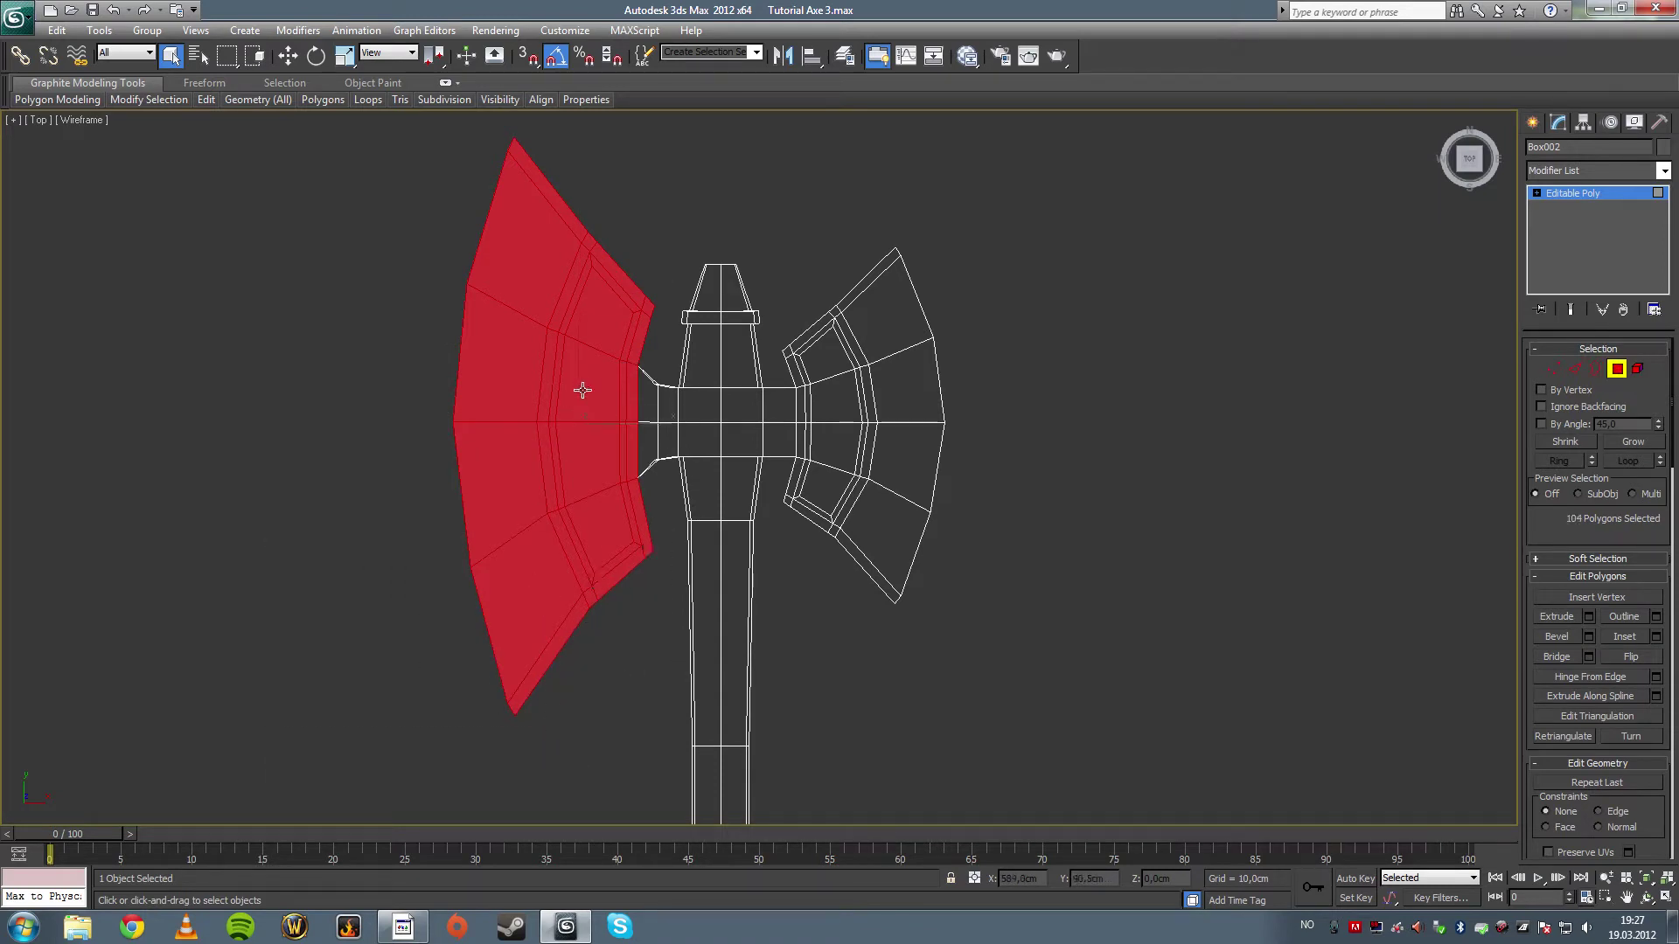
# - Add the larger blade's neck and the entire smaller blade with its neck to the polygon selection
pyautogui.keyDown('ctrl'); pyautogui.moveTo(681, 481); pyautogui.dragTo(673, 491); pyautogui.keyUp('ctrl')
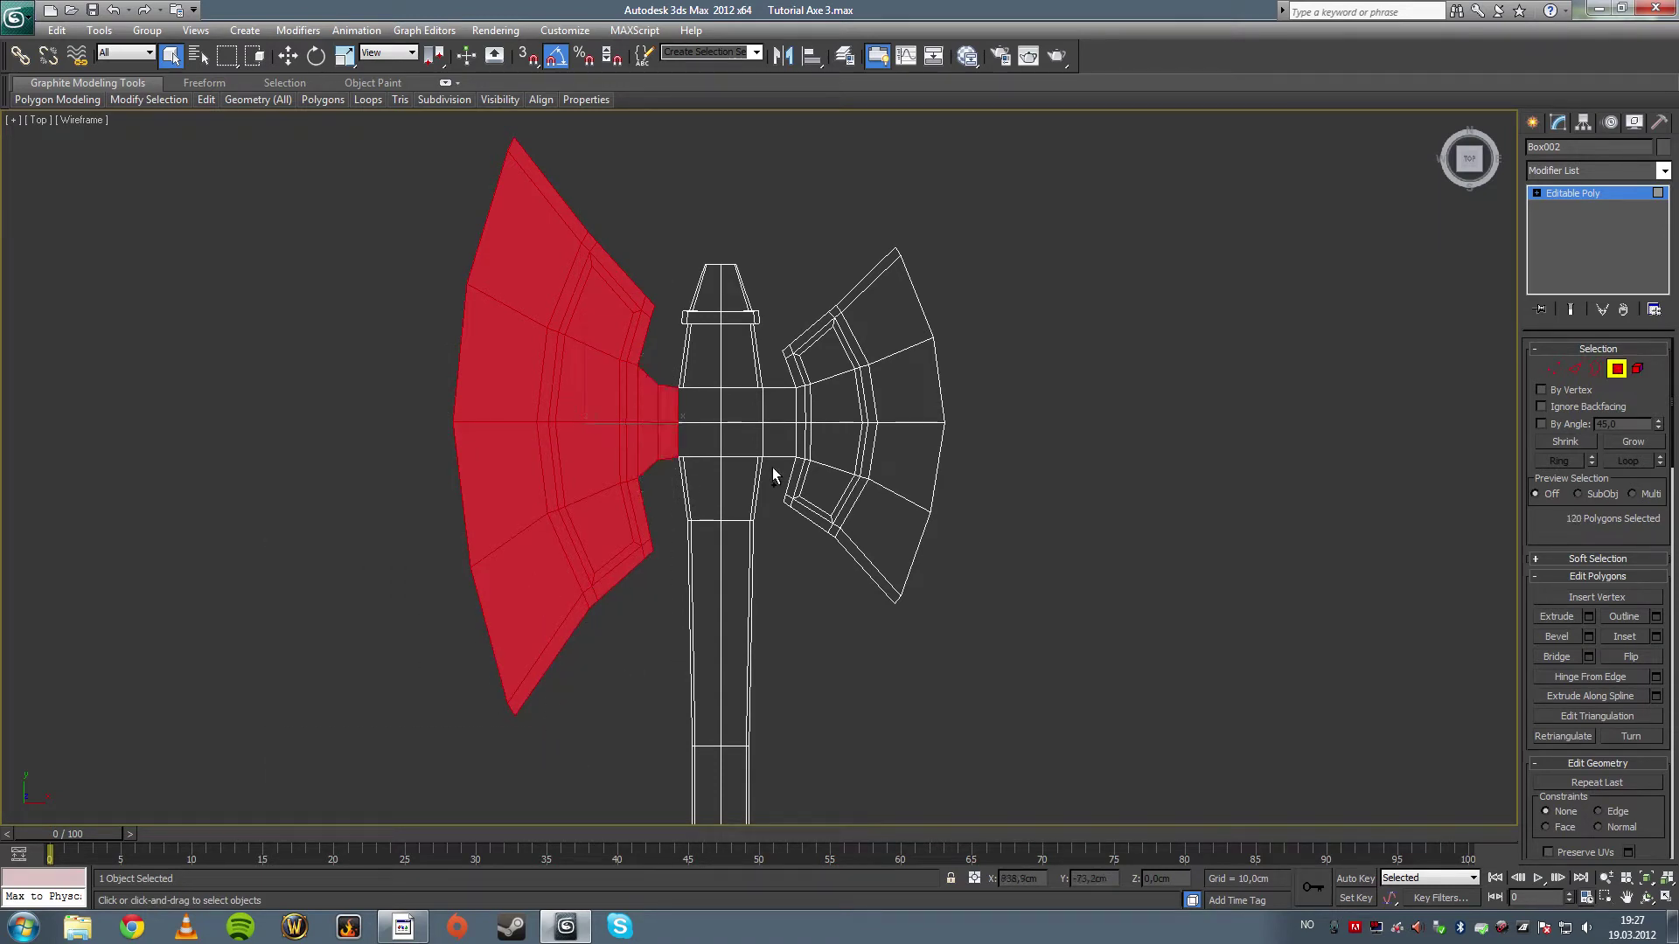
pyautogui.keyDown('ctrl'); pyautogui.moveTo(775, 439); pyautogui.dragTo(776, 459); pyautogui.keyUp('ctrl')
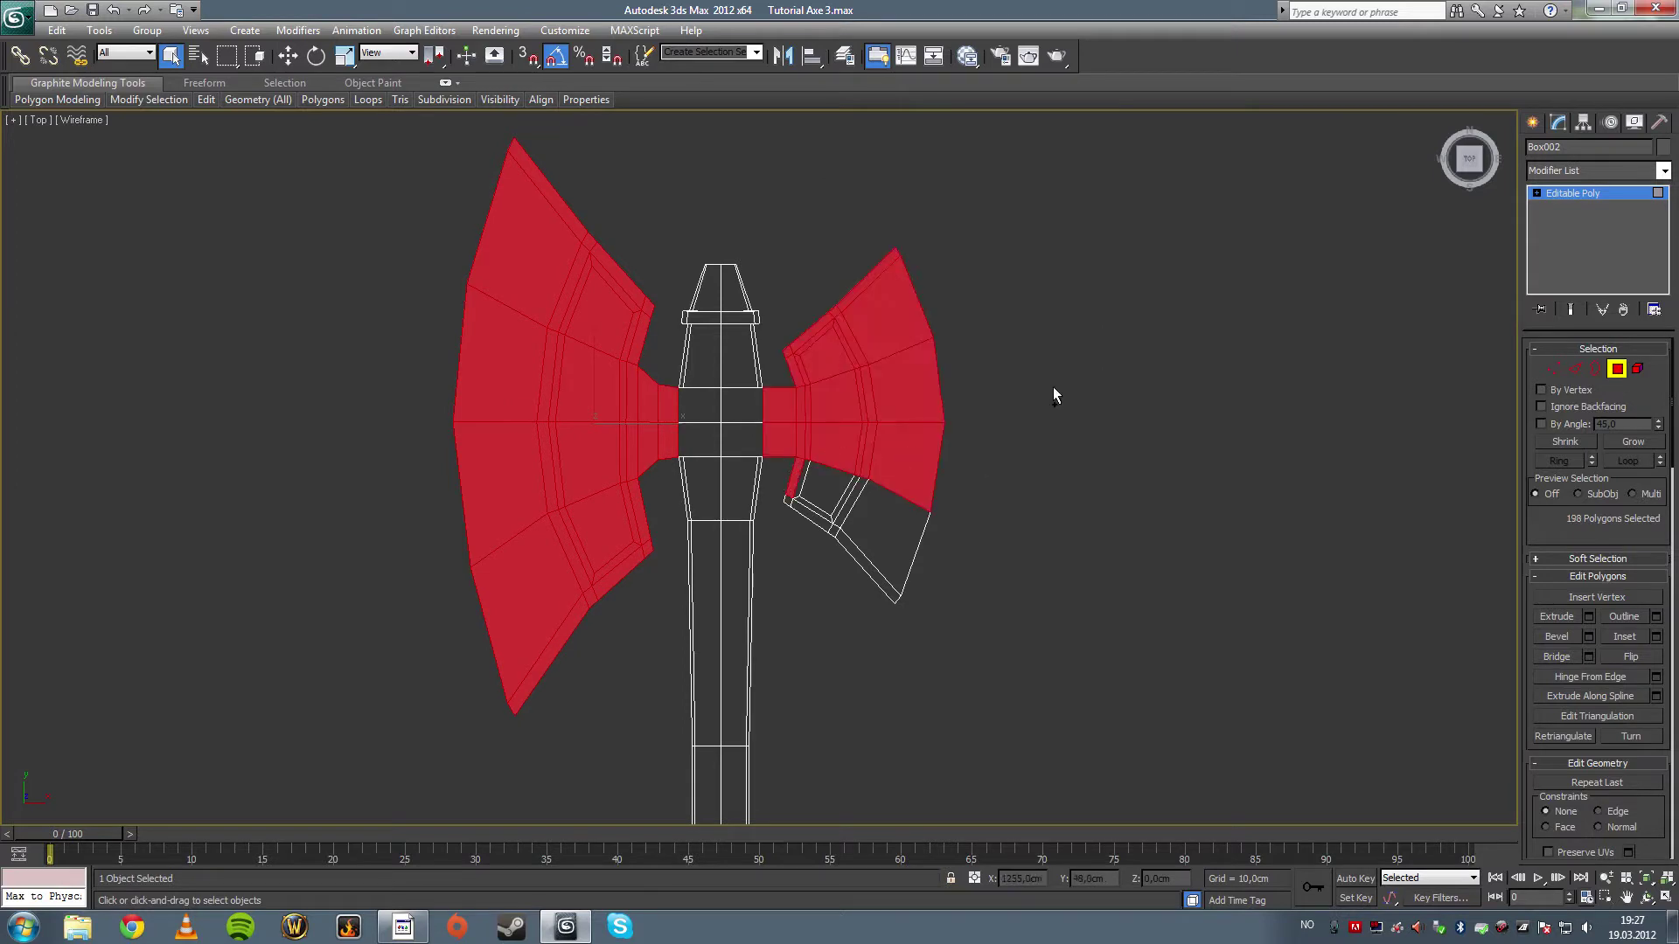
pyautogui.keyDown('ctrl'); pyautogui.moveTo(779, 676); pyautogui.dragTo(779, 677); pyautogui.keyUp('ctrl')
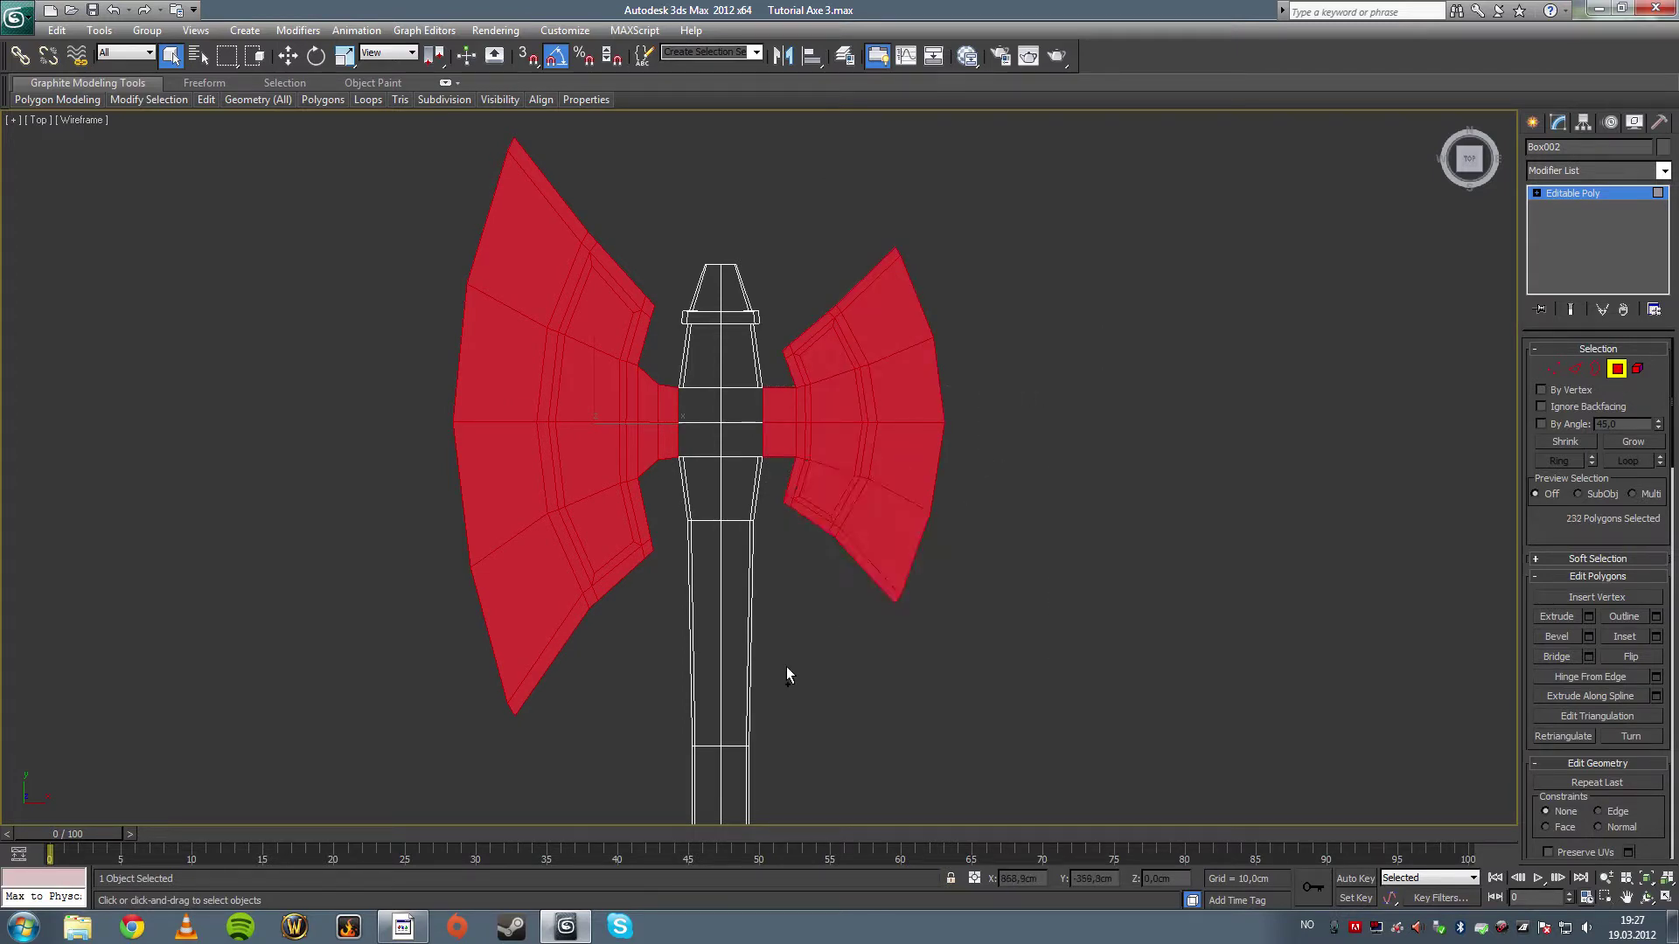
# - Add the central polygons joining the two blades, on both the upper side and the underside, to the selection
pyautogui.hotkey('alt', 'w')
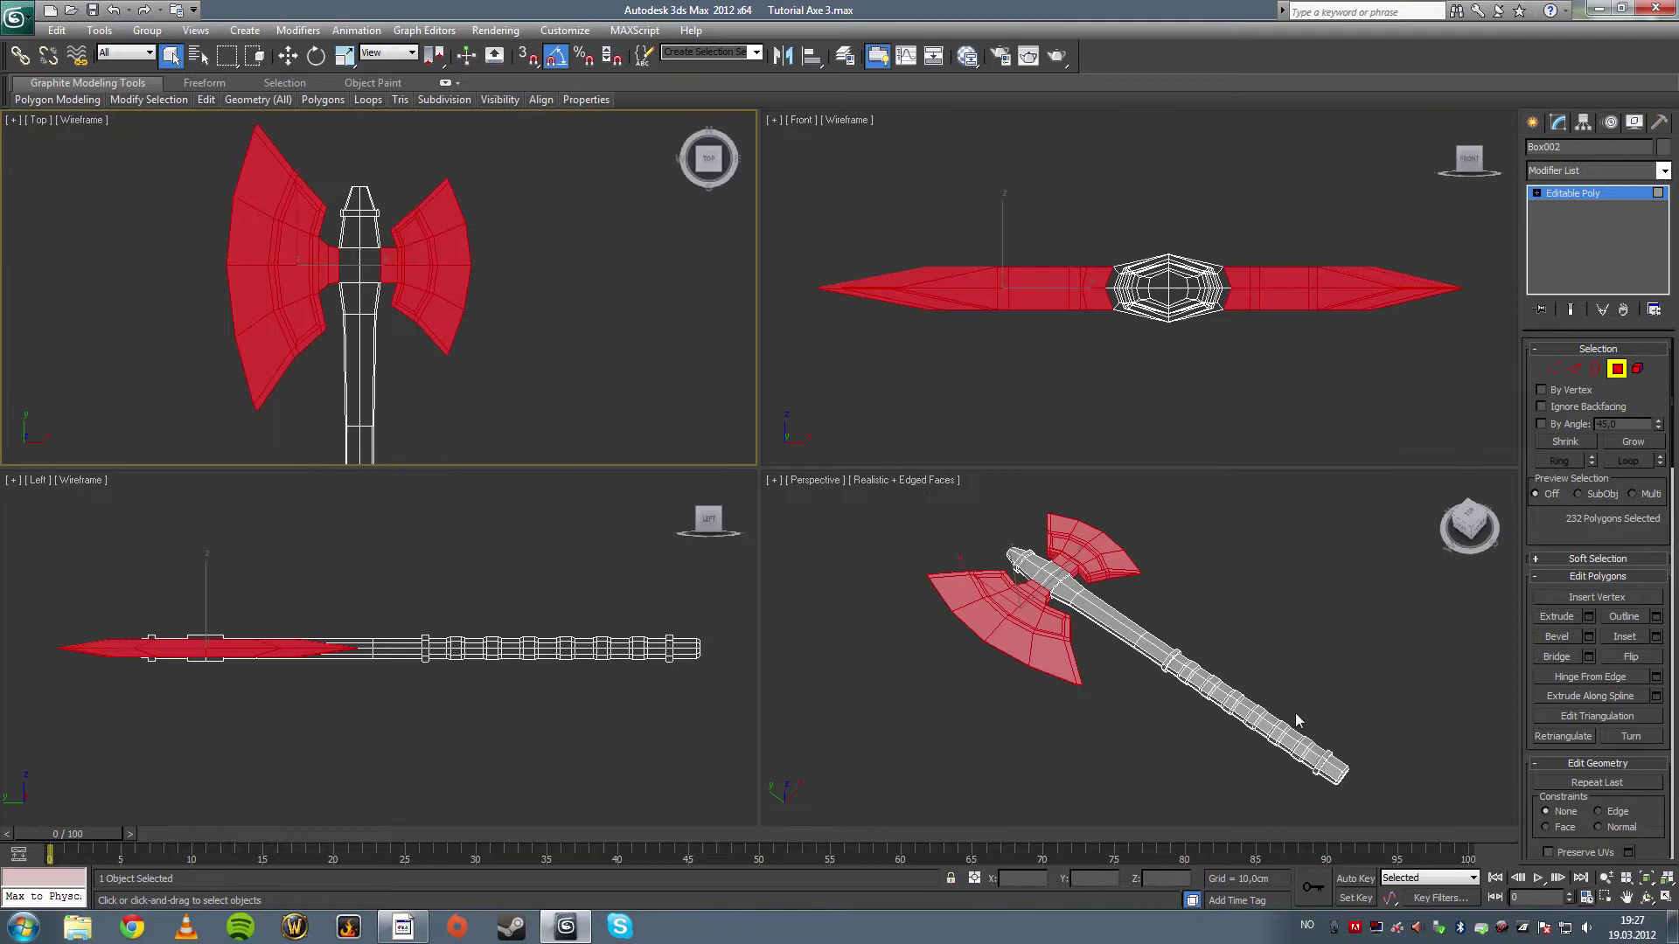
pyautogui.click(1647, 897)
pyautogui.click(1137, 673)
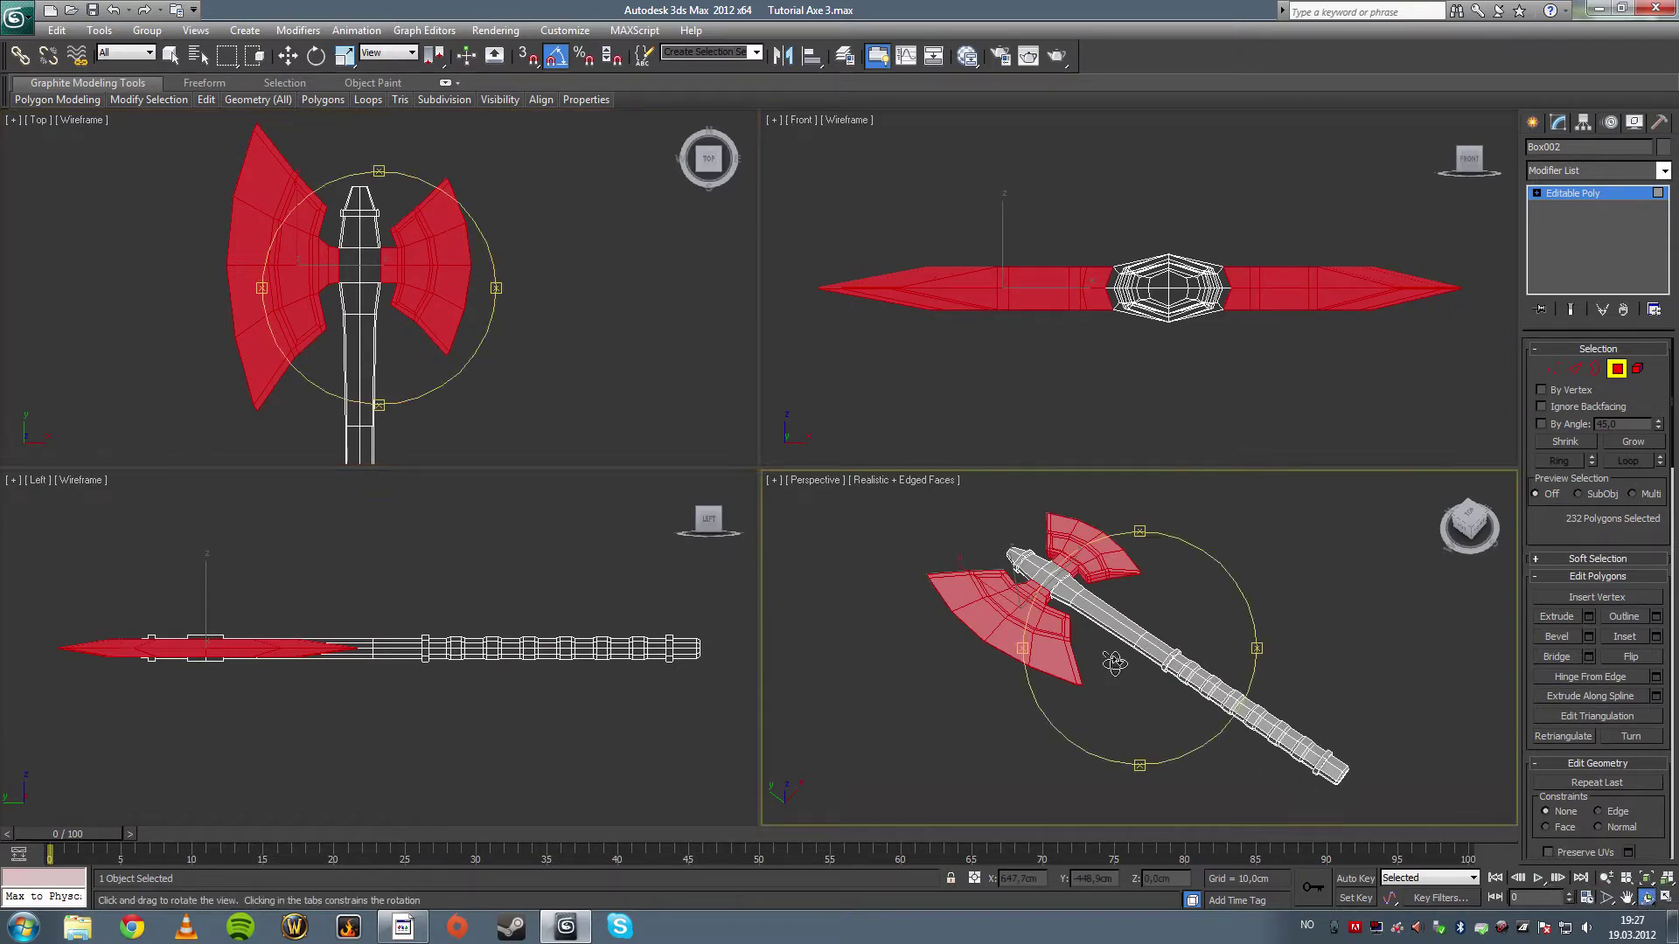
pyautogui.hotkey('alt', 'w')
pyautogui.moveTo(683, 472); pyautogui.dragTo(745, 599)
pyautogui.click(171, 55)
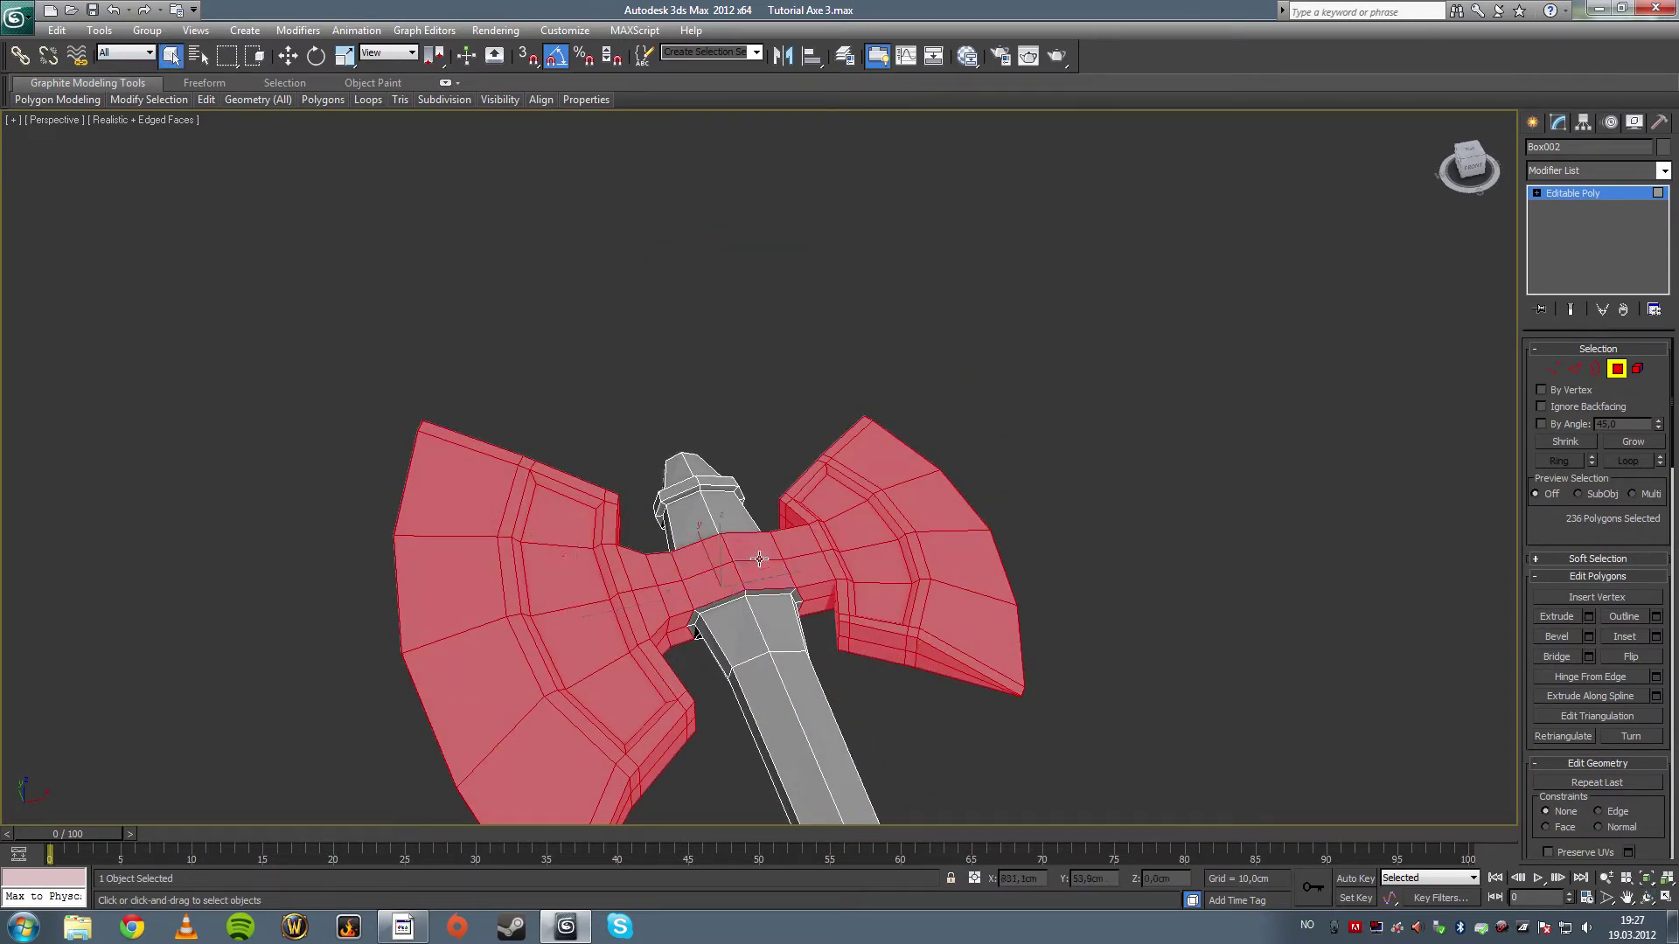
pyautogui.keyDown('alt'); pyautogui.moveTo(759, 560); pyautogui.dragTo(748, 451, button='middle'); pyautogui.keyUp('alt')
pyautogui.keyDown('ctrl'); pyautogui.click(717, 594); pyautogui.keyUp('ctrl')
pyautogui.keyDown('ctrl'); pyautogui.click(751, 595); pyautogui.keyUp('ctrl')
pyautogui.keyDown('ctrl'); pyautogui.click(751, 631); pyautogui.keyUp('ctrl')
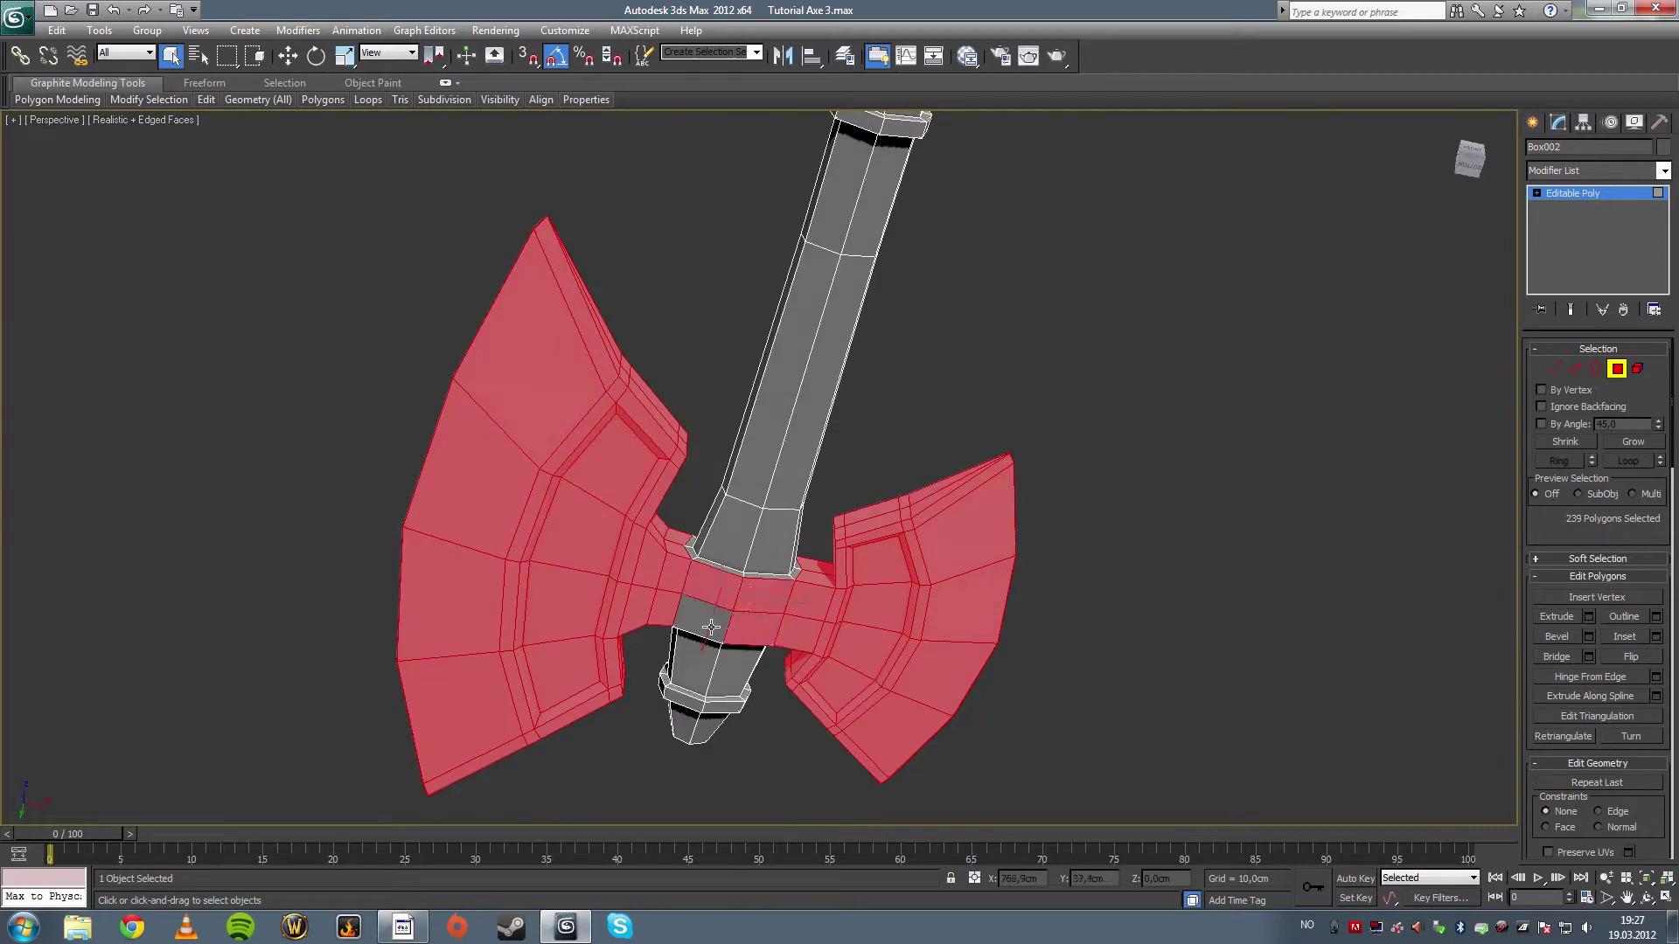
pyautogui.keyDown('ctrl'); pyautogui.click(711, 626); pyautogui.keyUp('ctrl')
pyautogui.keyDown('alt'); pyautogui.moveTo(707, 589); pyautogui.dragTo(735, 697, button='middle'); pyautogui.keyUp('alt')
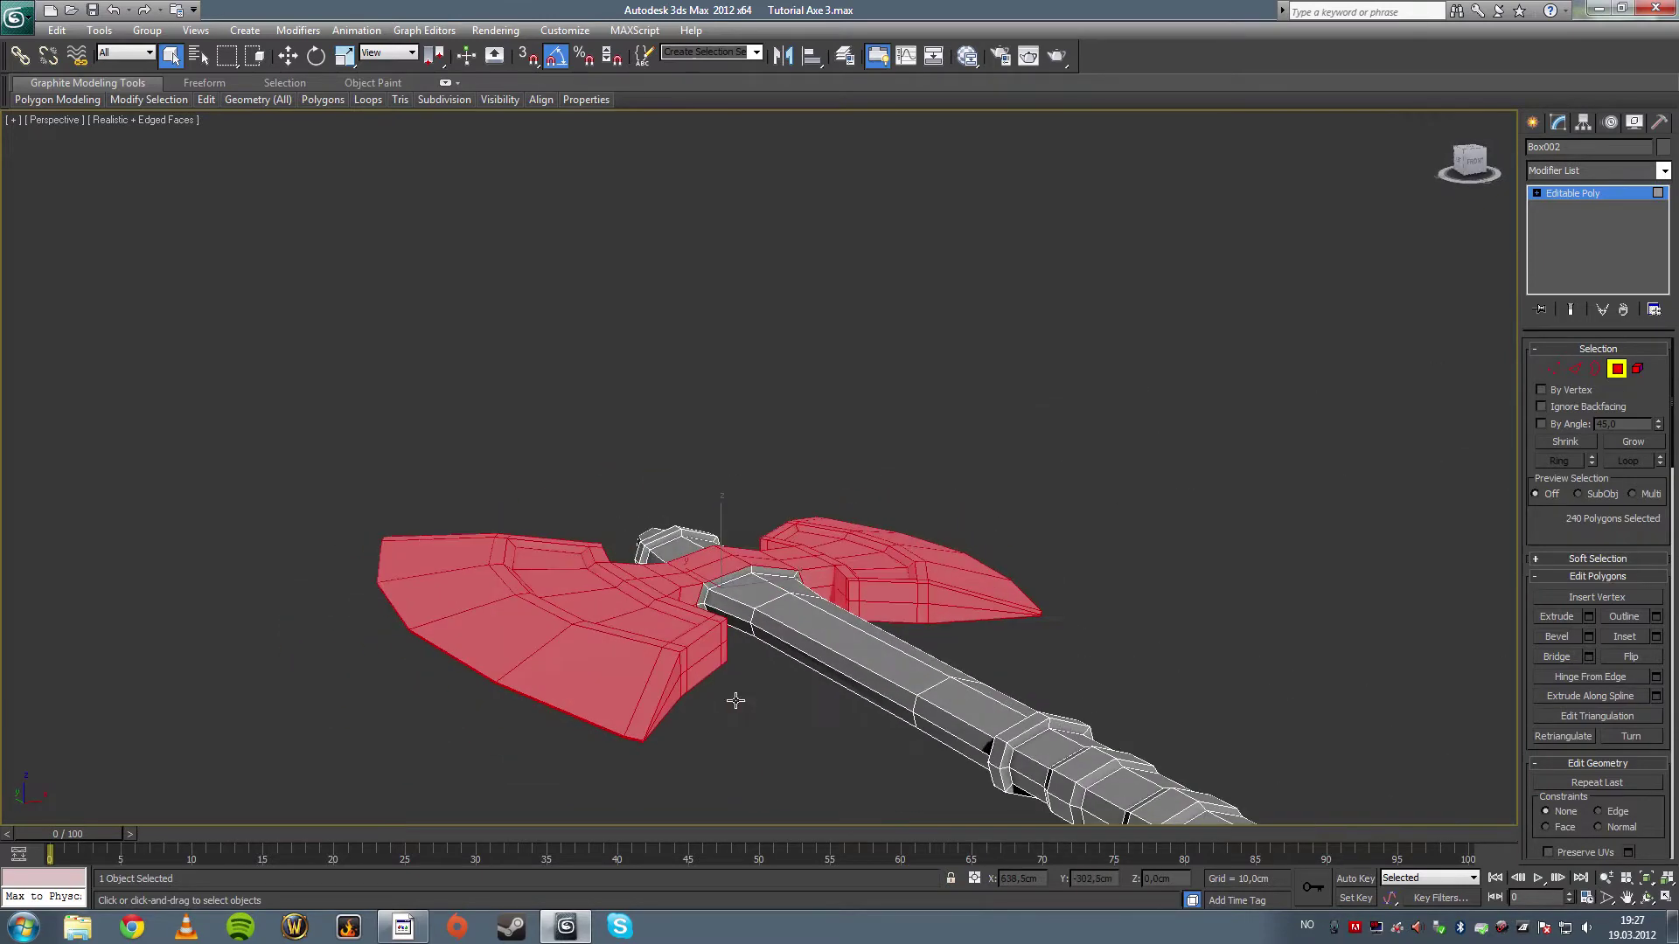
# - Grow the polygon selection once and detach it as a separate object named Axe Head
pyautogui.click(1621, 439)
pyautogui.keyDown('alt'); pyautogui.moveTo(748, 630); pyautogui.dragTo(752, 537, button='middle'); pyautogui.keyUp('alt')
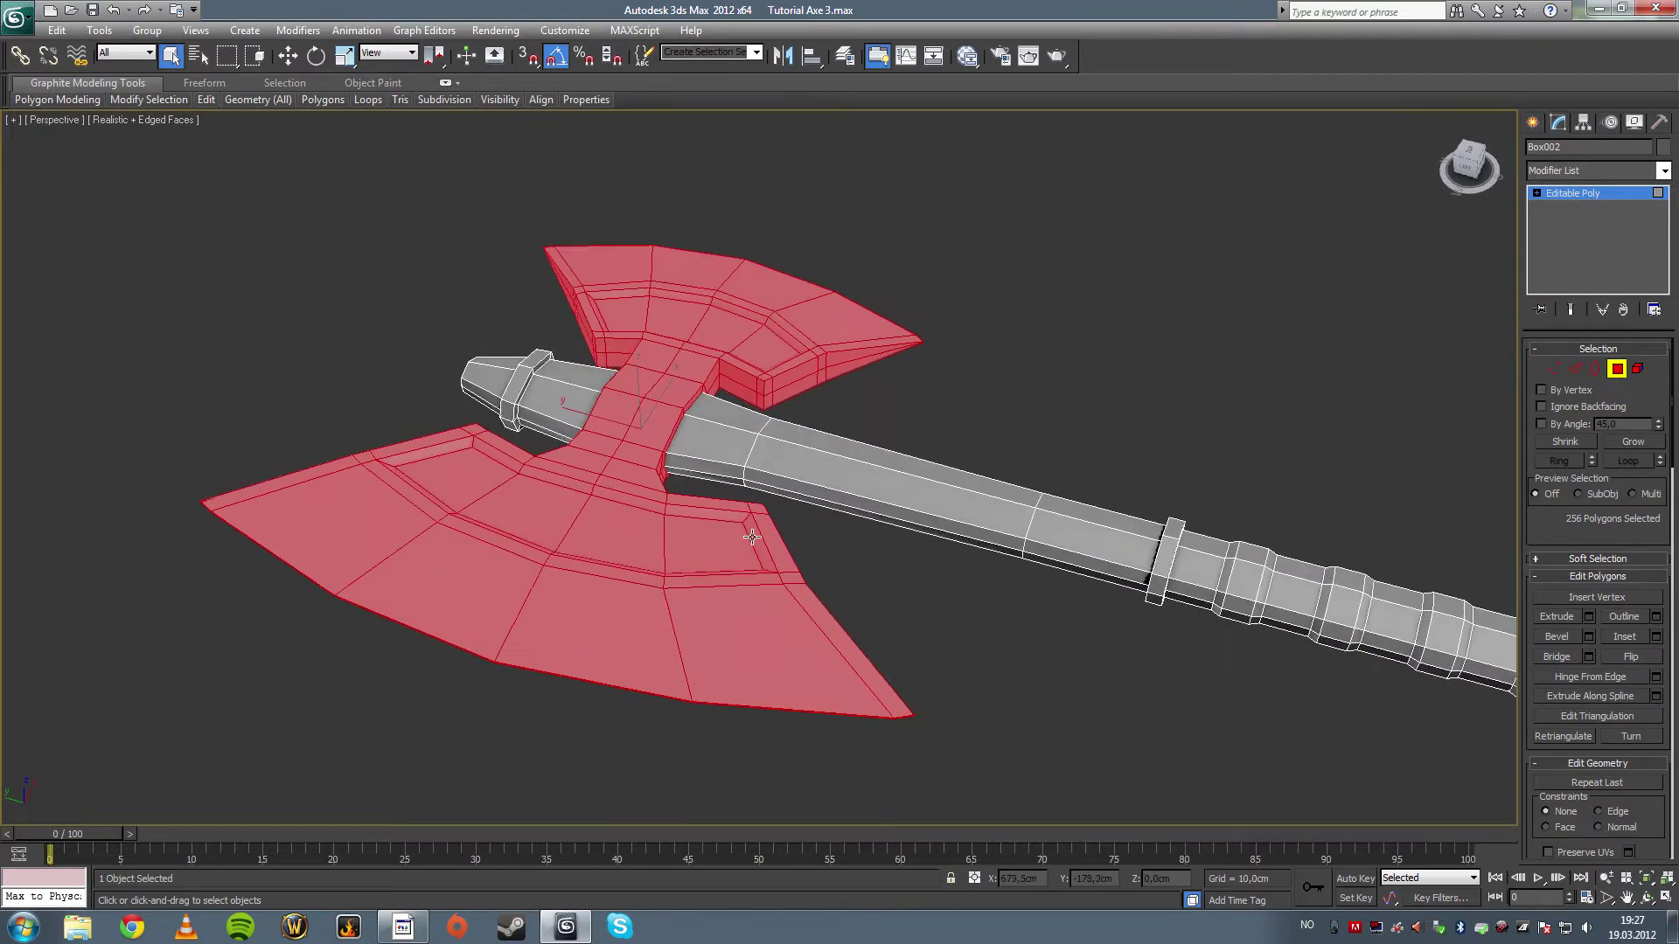
pyautogui.moveTo(1567, 533); pyautogui.dragTo(1560, 342)
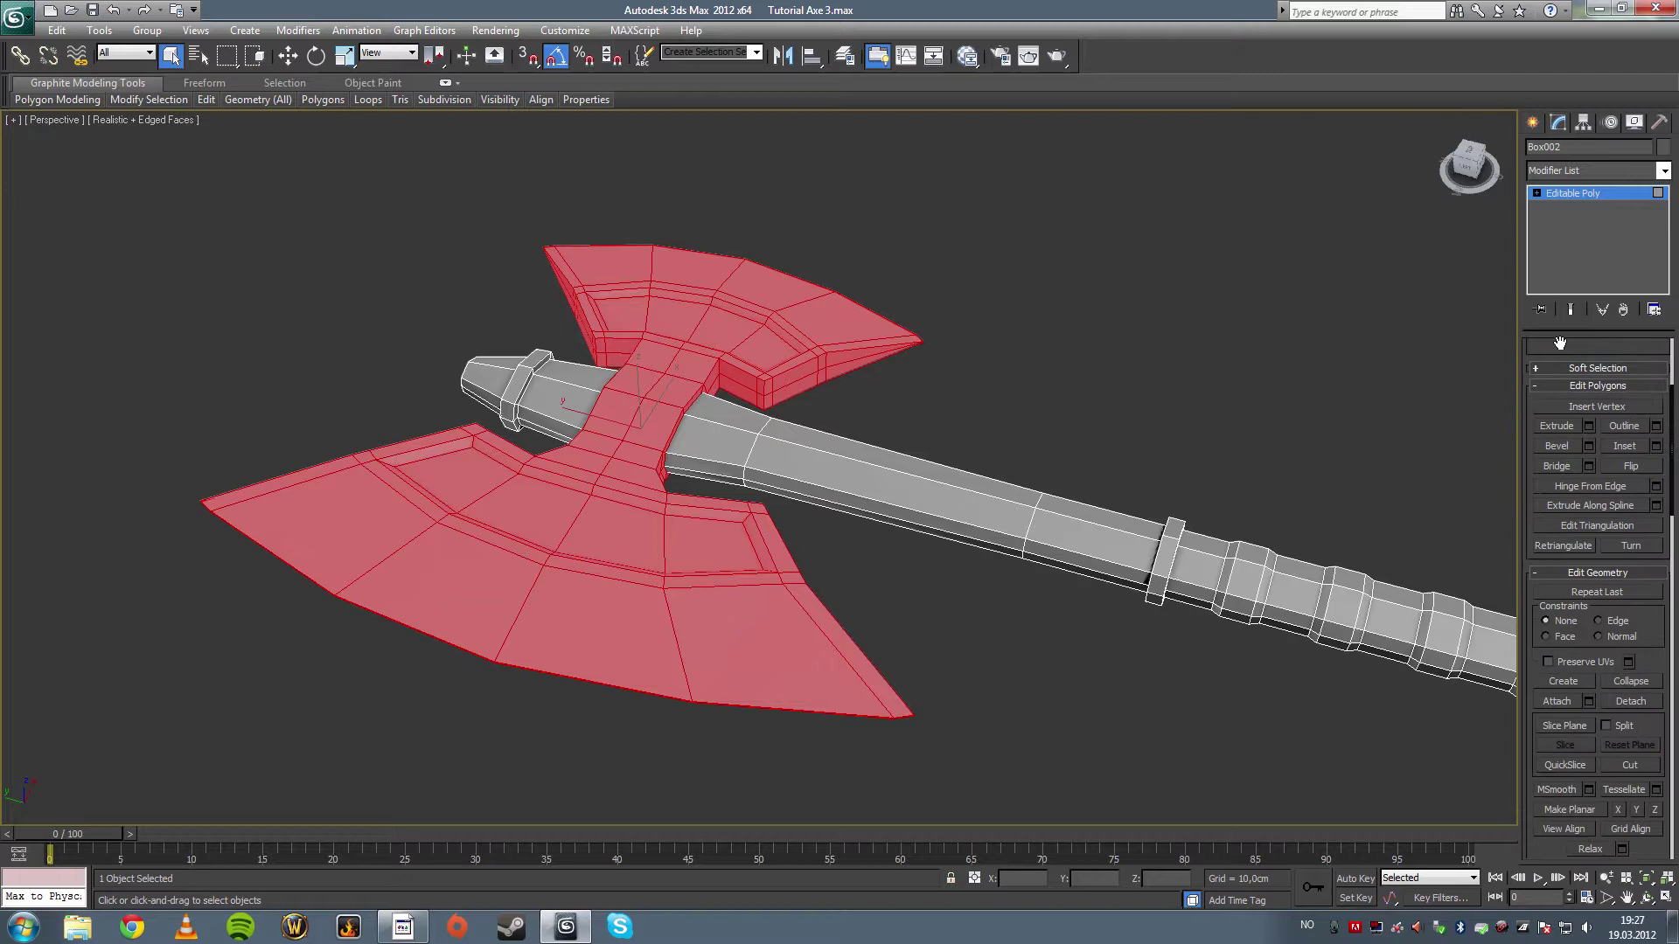
pyautogui.click(1630, 702)
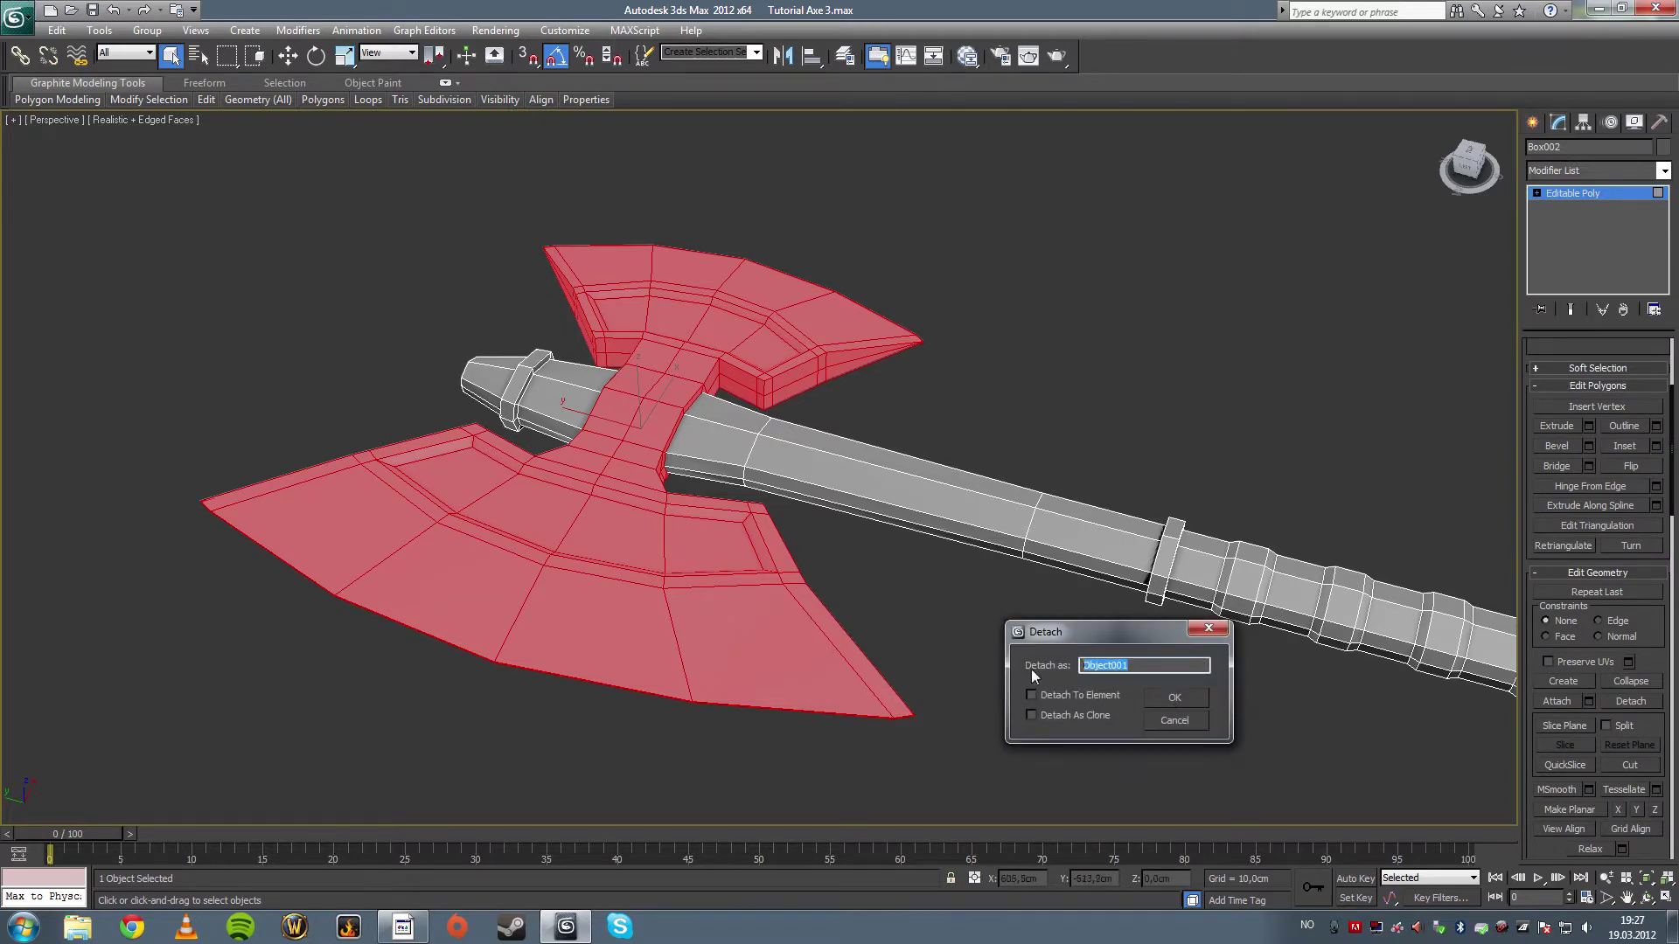
pyautogui.write('Axe Head')
pyautogui.click(1161, 703)
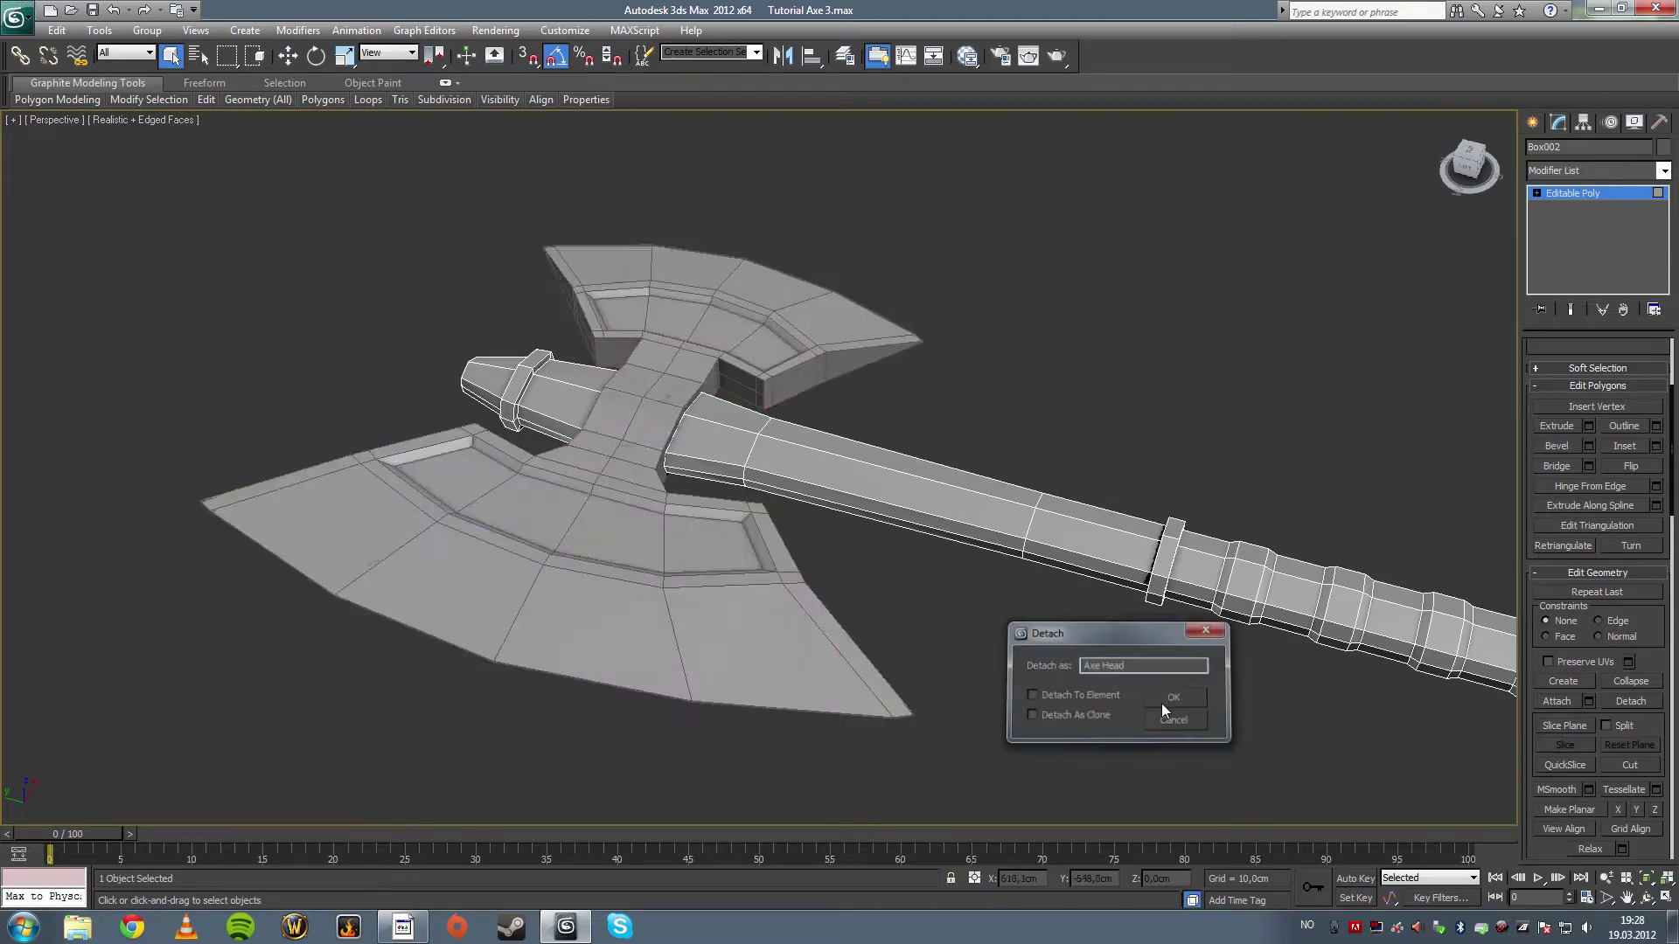
pyautogui.moveTo(1240, 481); pyautogui.dragTo(885, 418, button='middle')
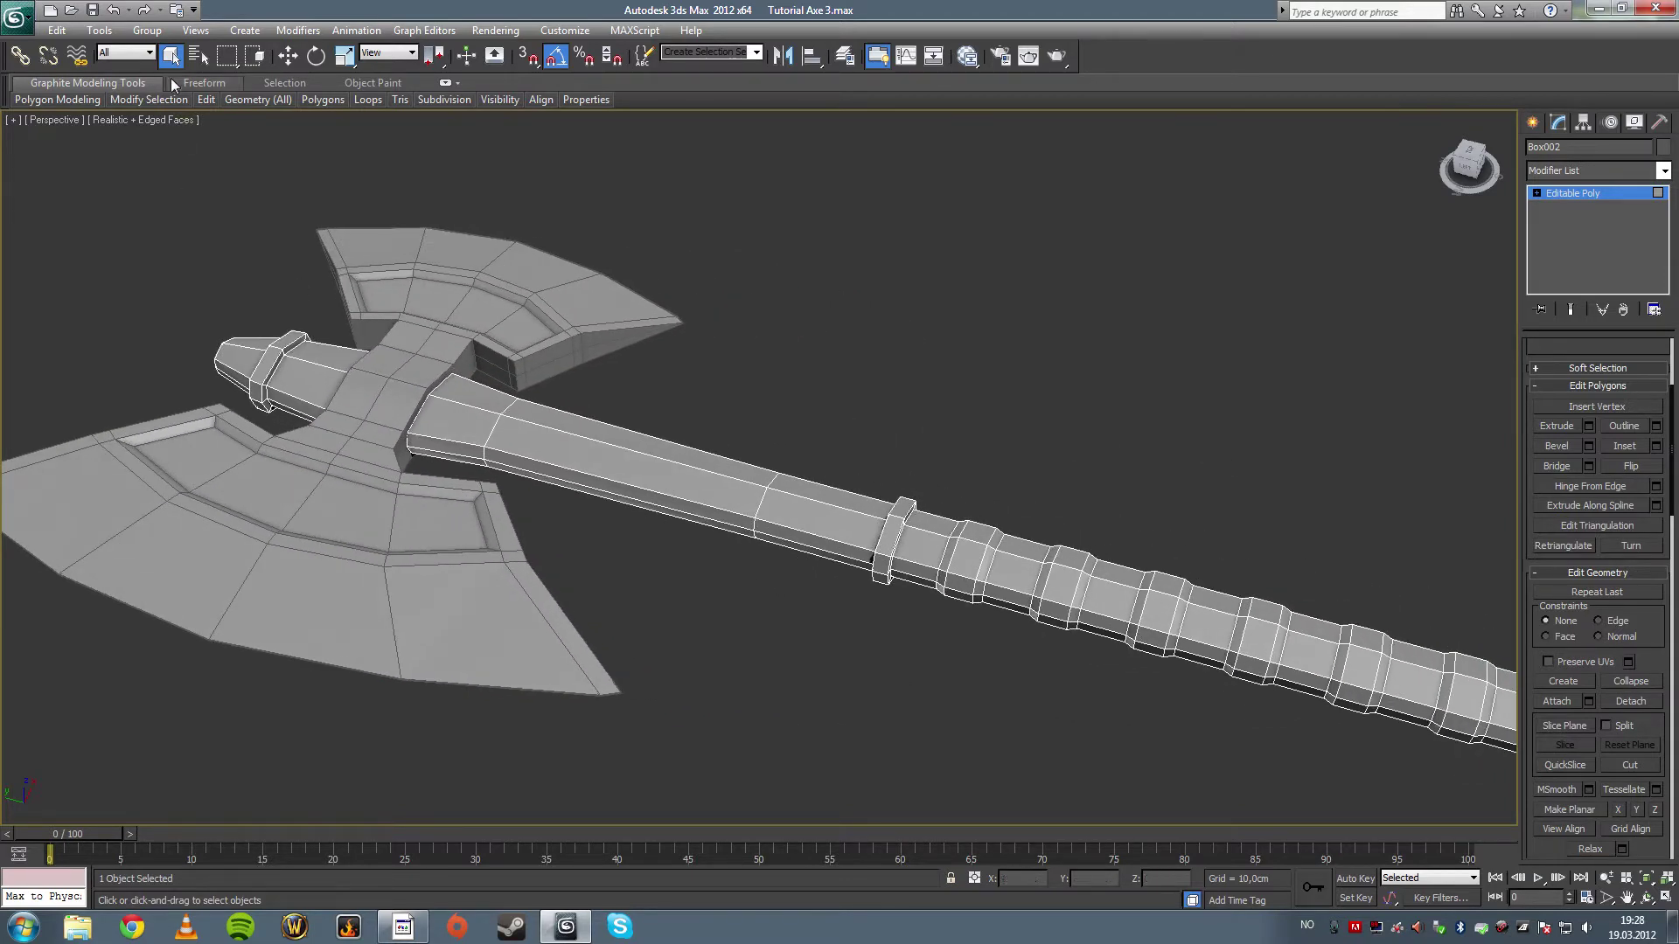
pyautogui.click(783, 532)
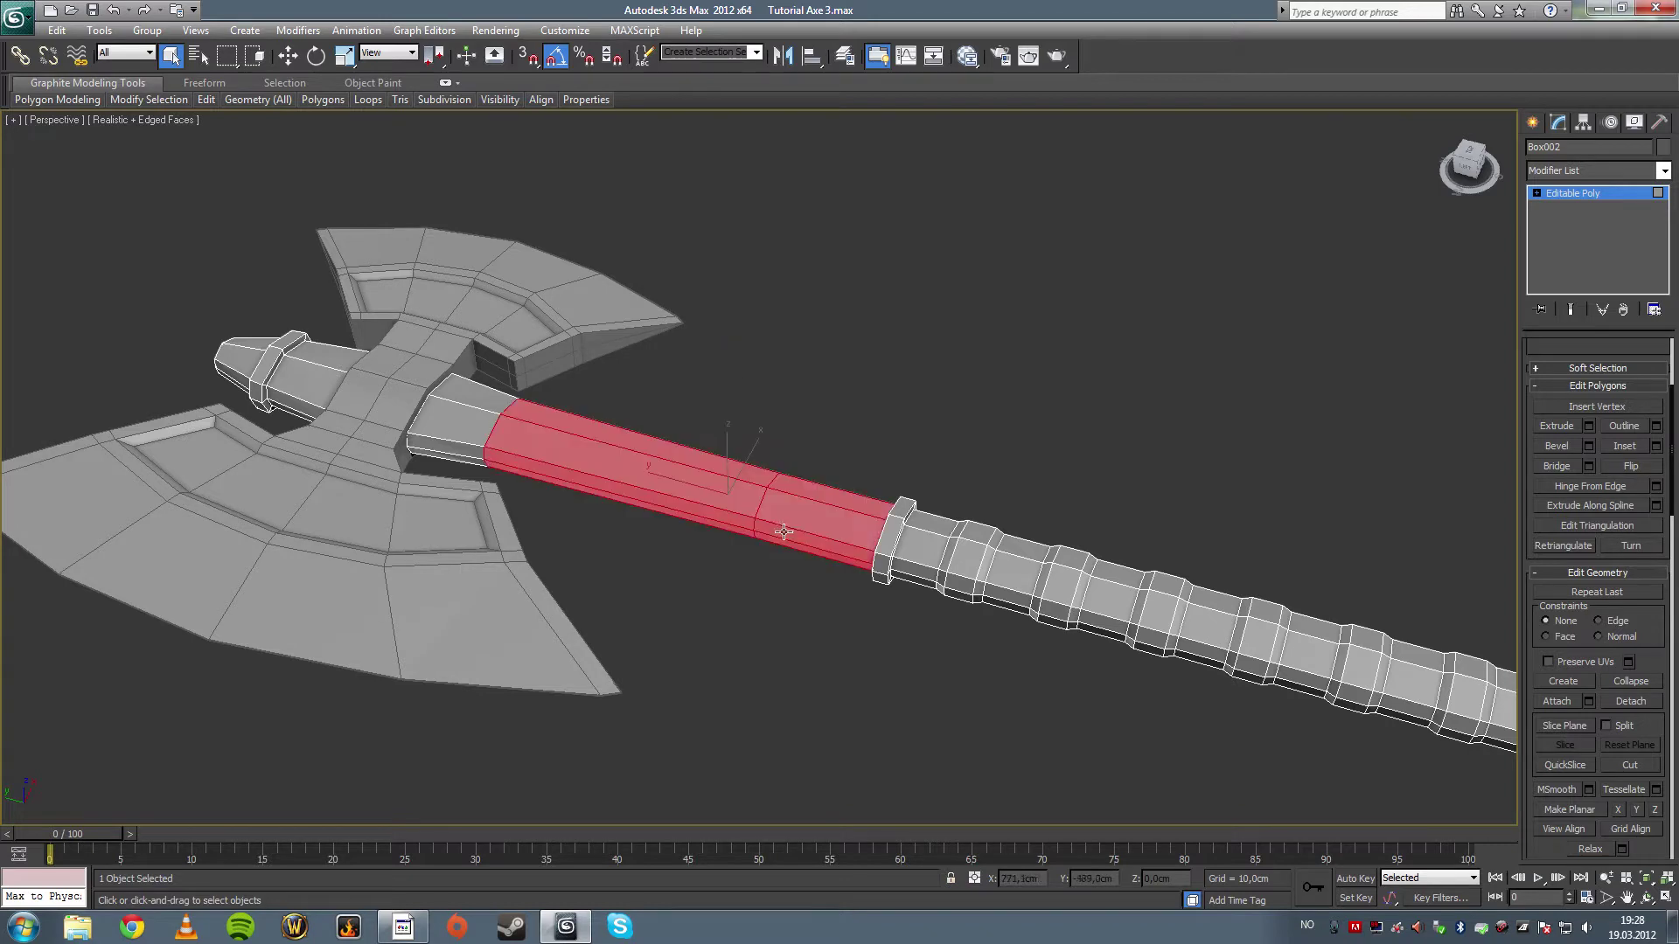
pyautogui.click(881, 481)
# - Leave polygon editing and hide the handle object
pyautogui.moveTo(1587, 344); pyautogui.dragTo(1594, 521)
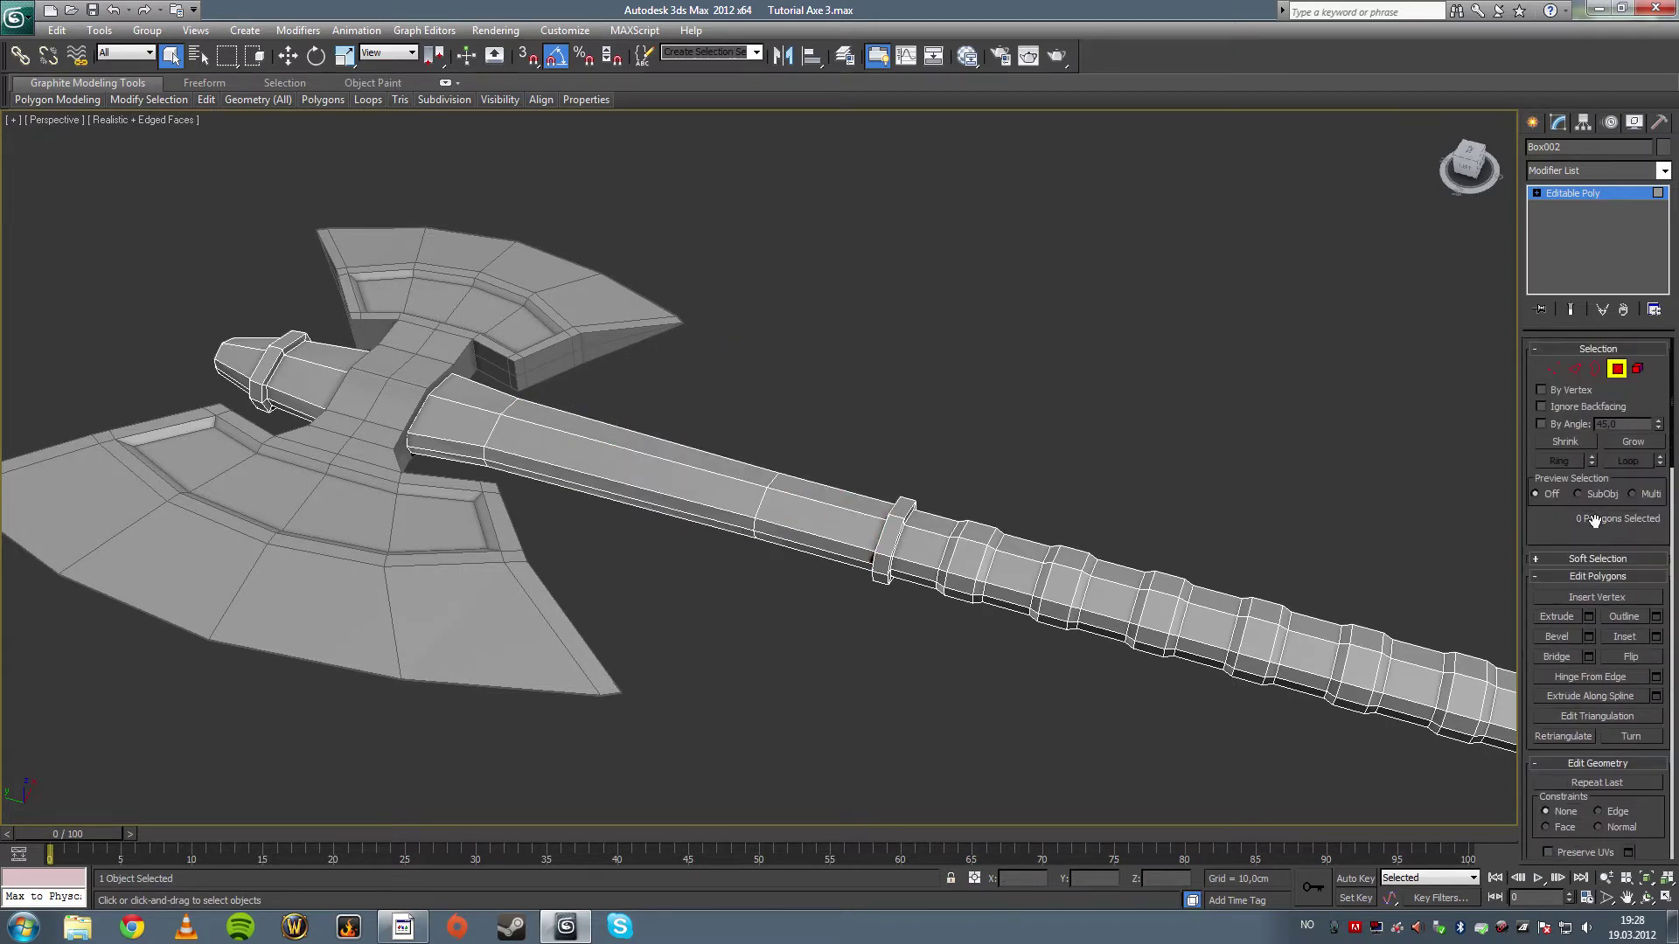
pyautogui.click(1617, 370)
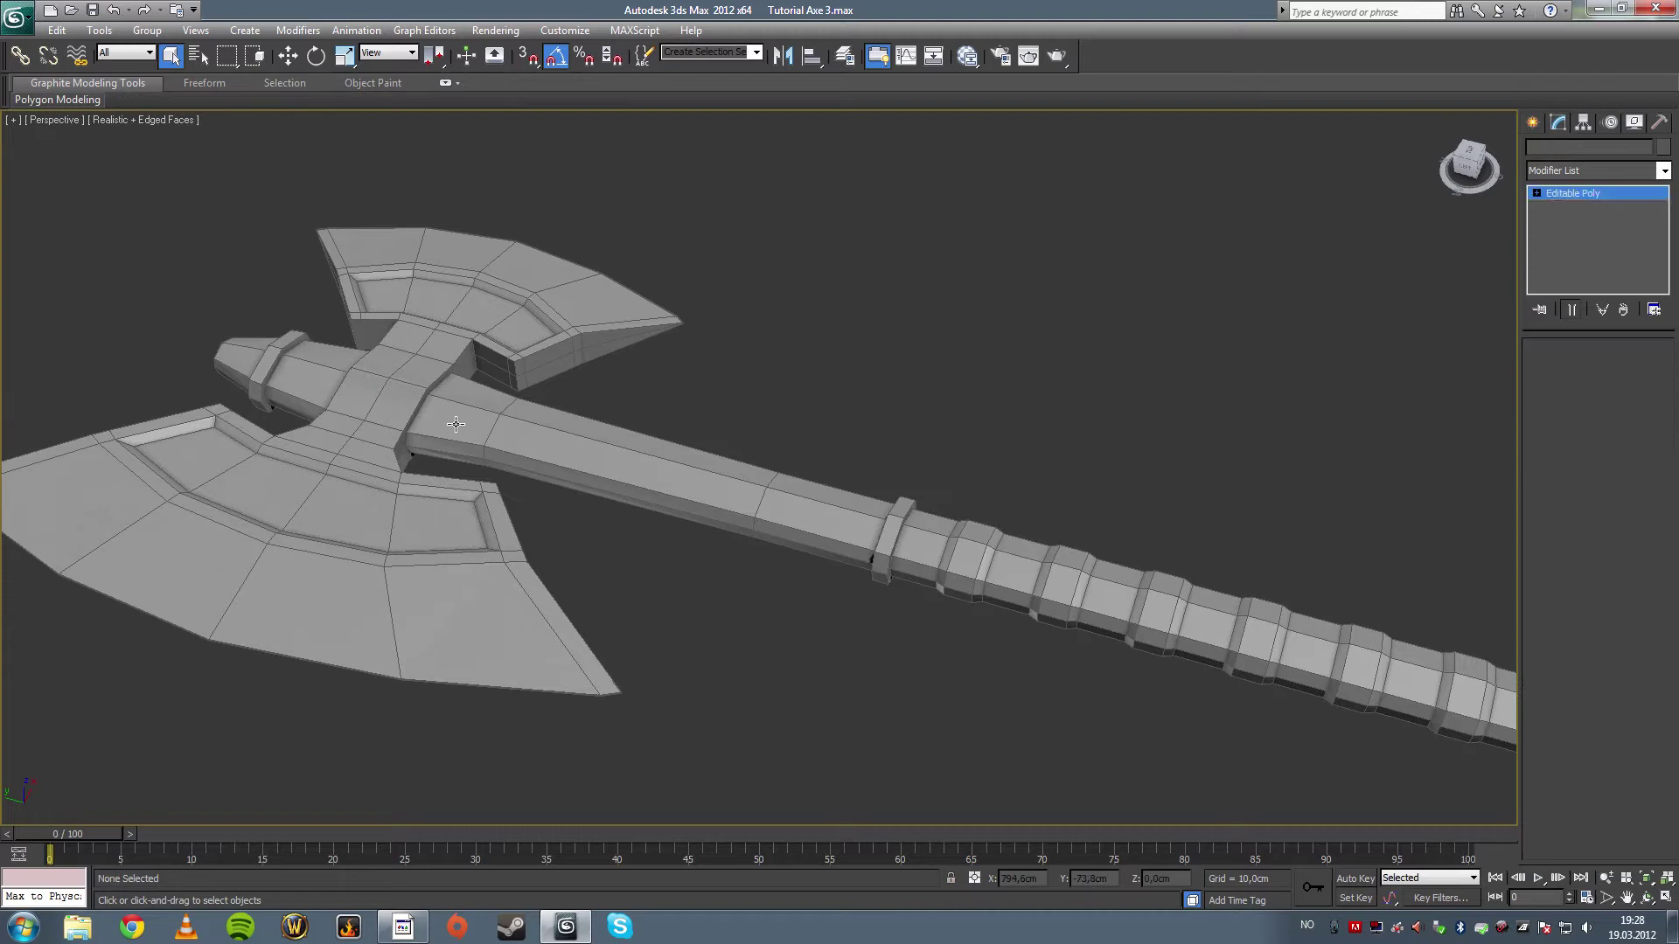
pyautogui.rightClick(743, 362)
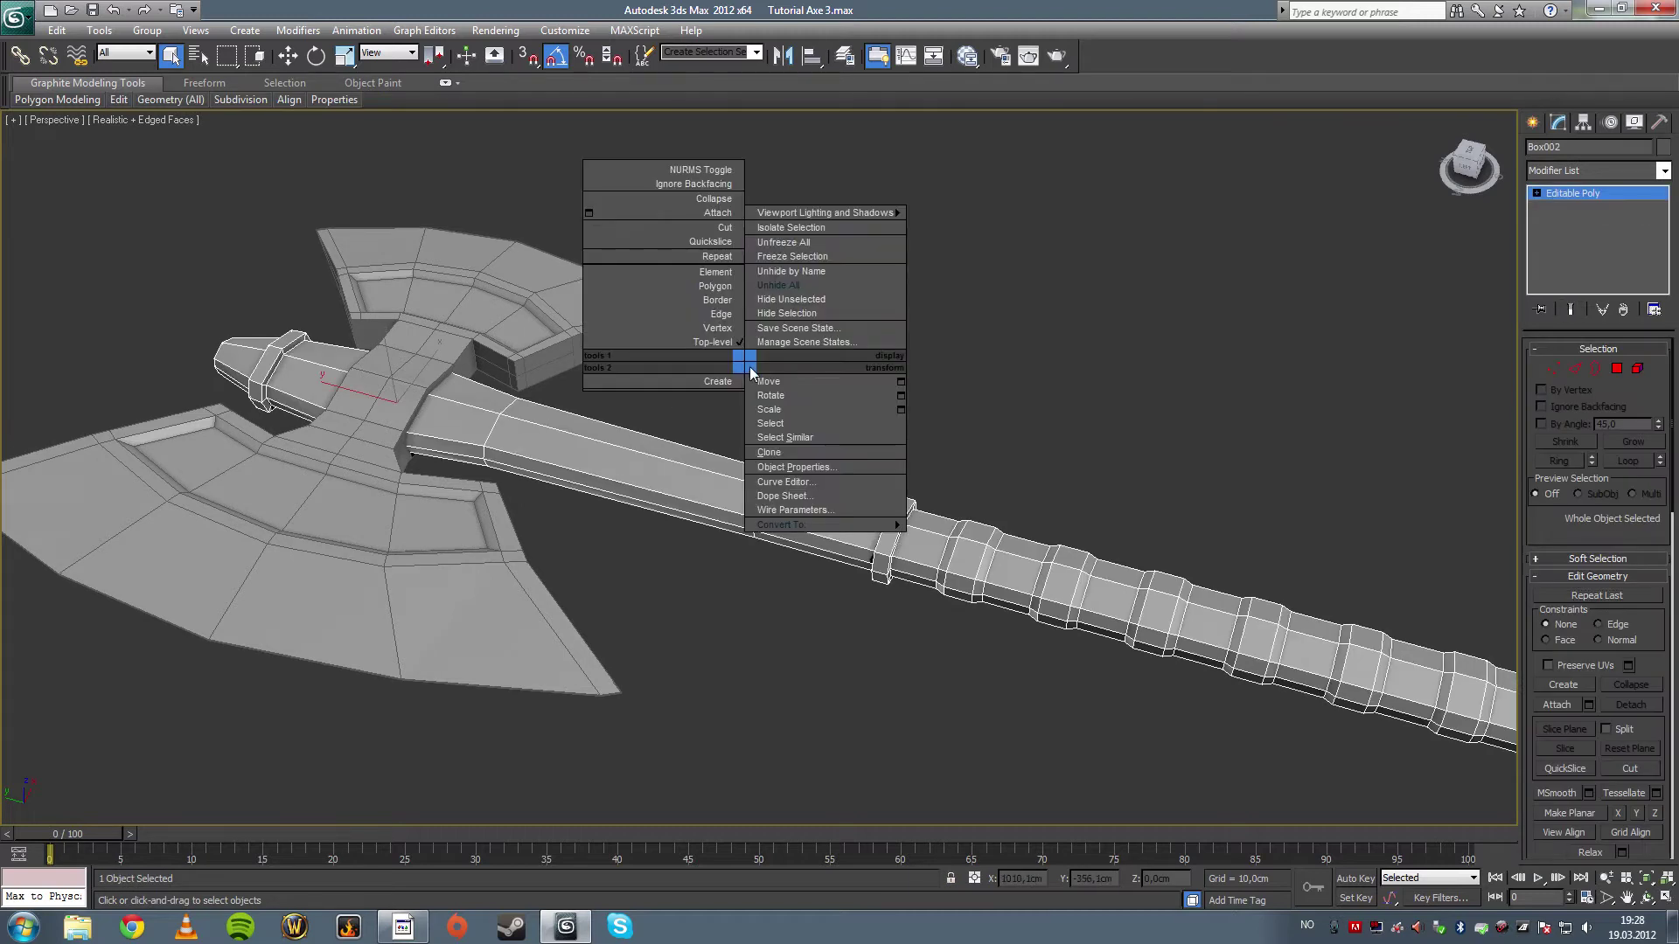
pyautogui.click(775, 317)
# - Select the two open borders of the handle hole in the axe head and bridge them
pyautogui.click(368, 309)
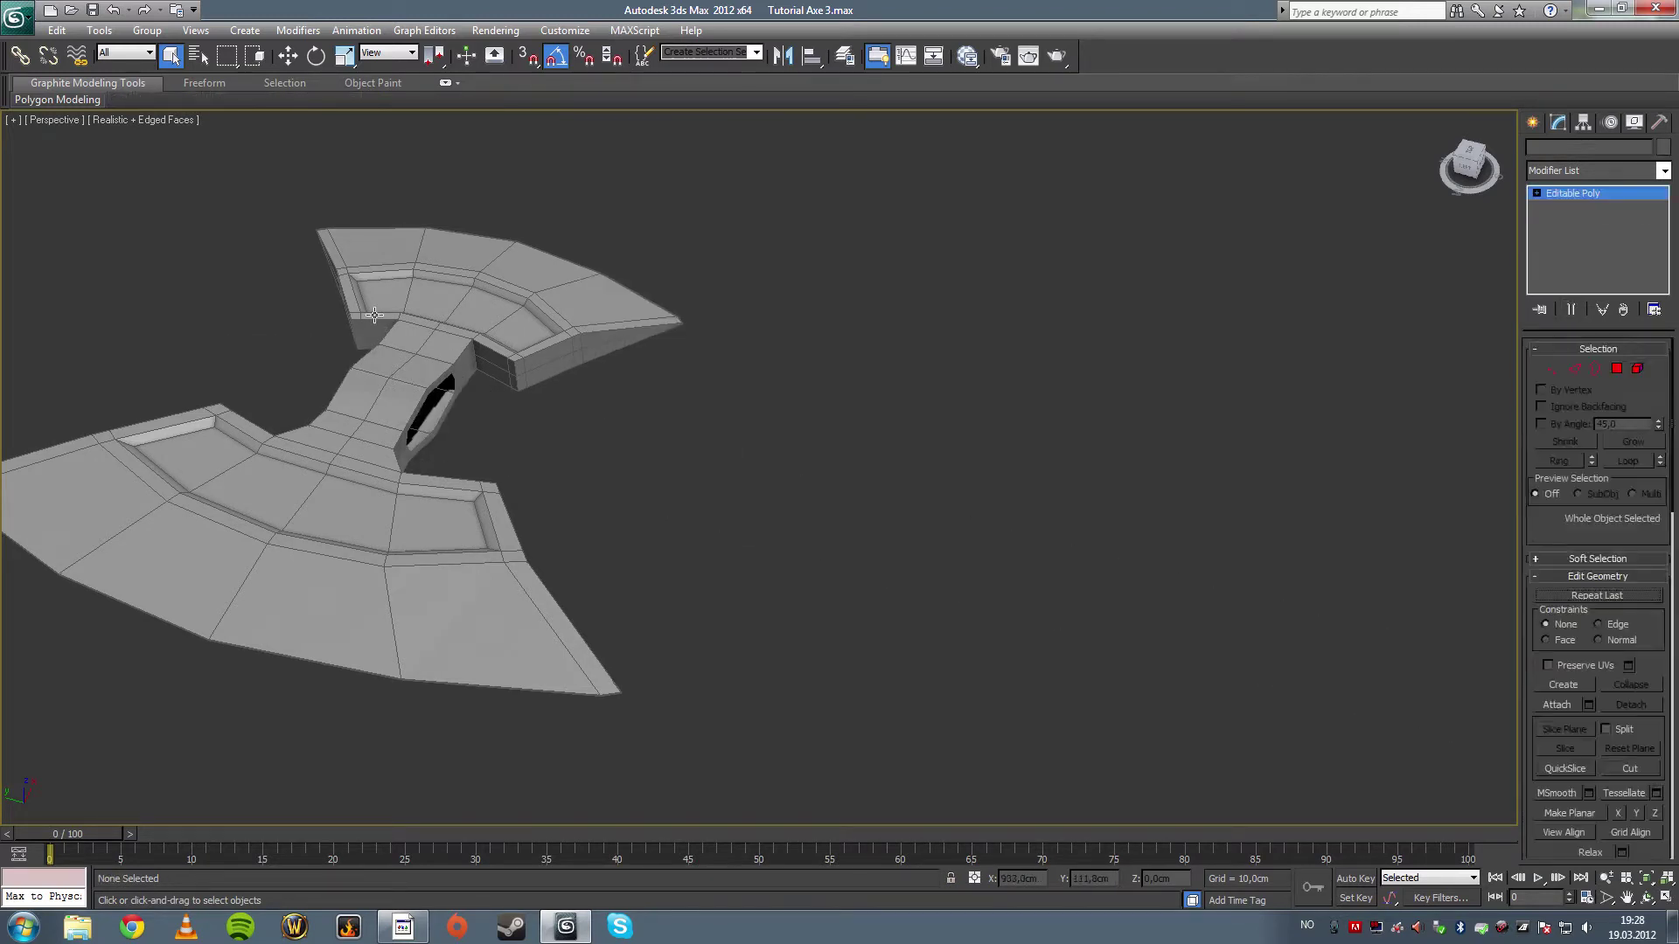
pyautogui.press('z')
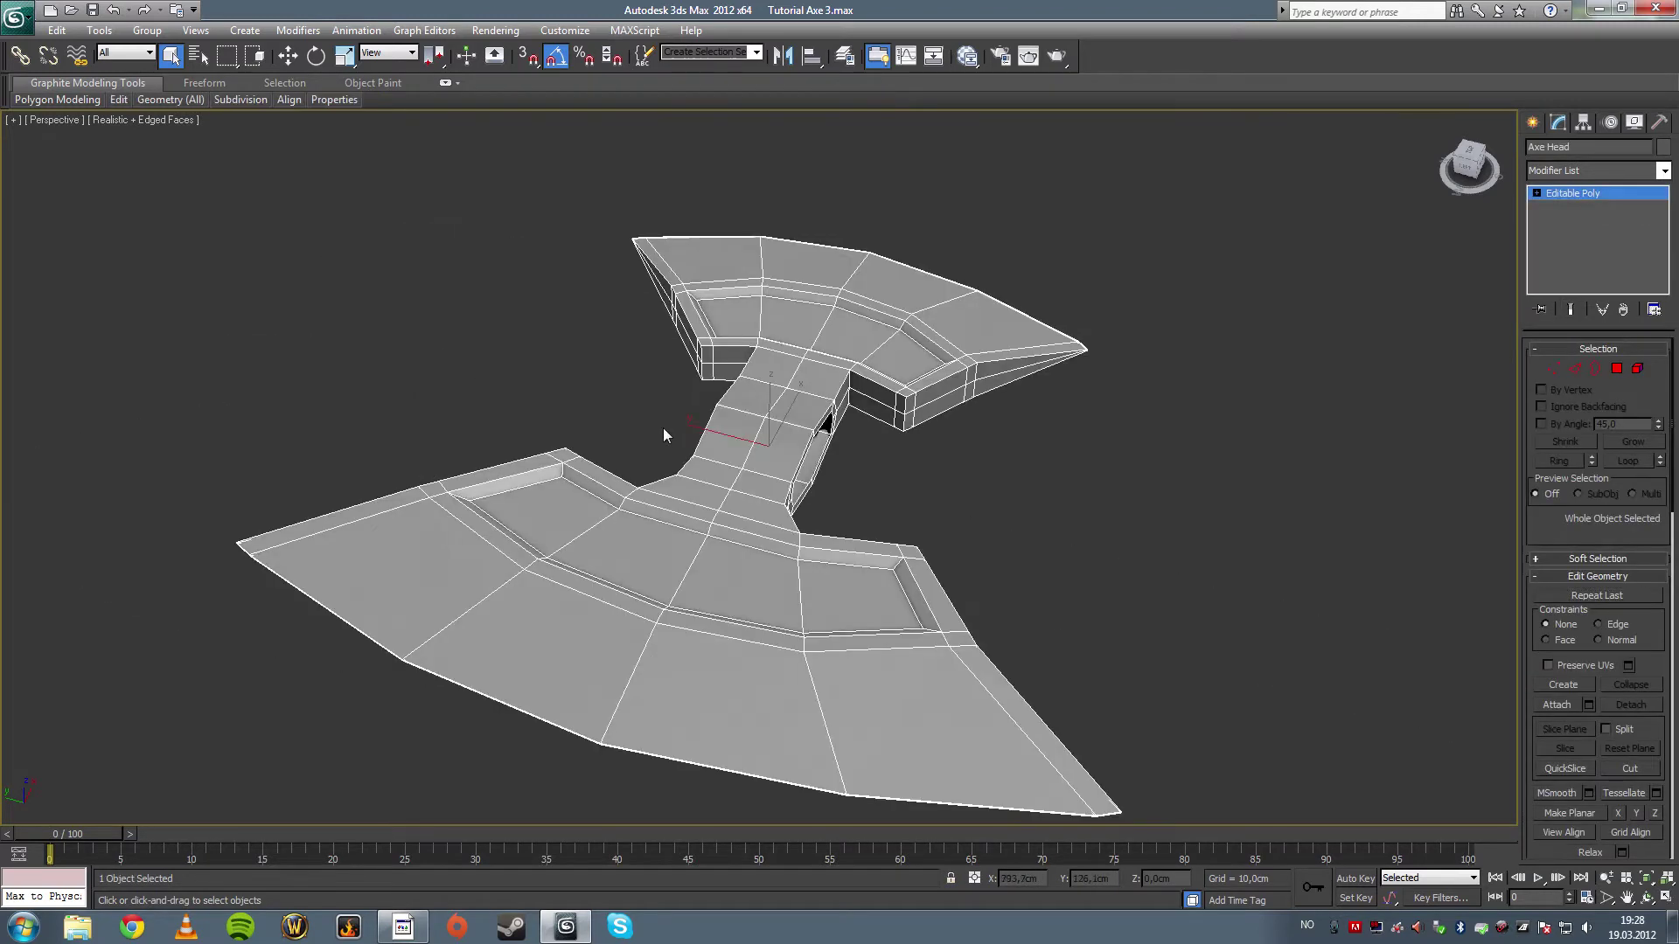
pyautogui.click(1646, 898)
pyautogui.moveTo(770, 420); pyautogui.dragTo(800, 452)
pyautogui.click(1595, 368)
pyautogui.rightClick(832, 496)
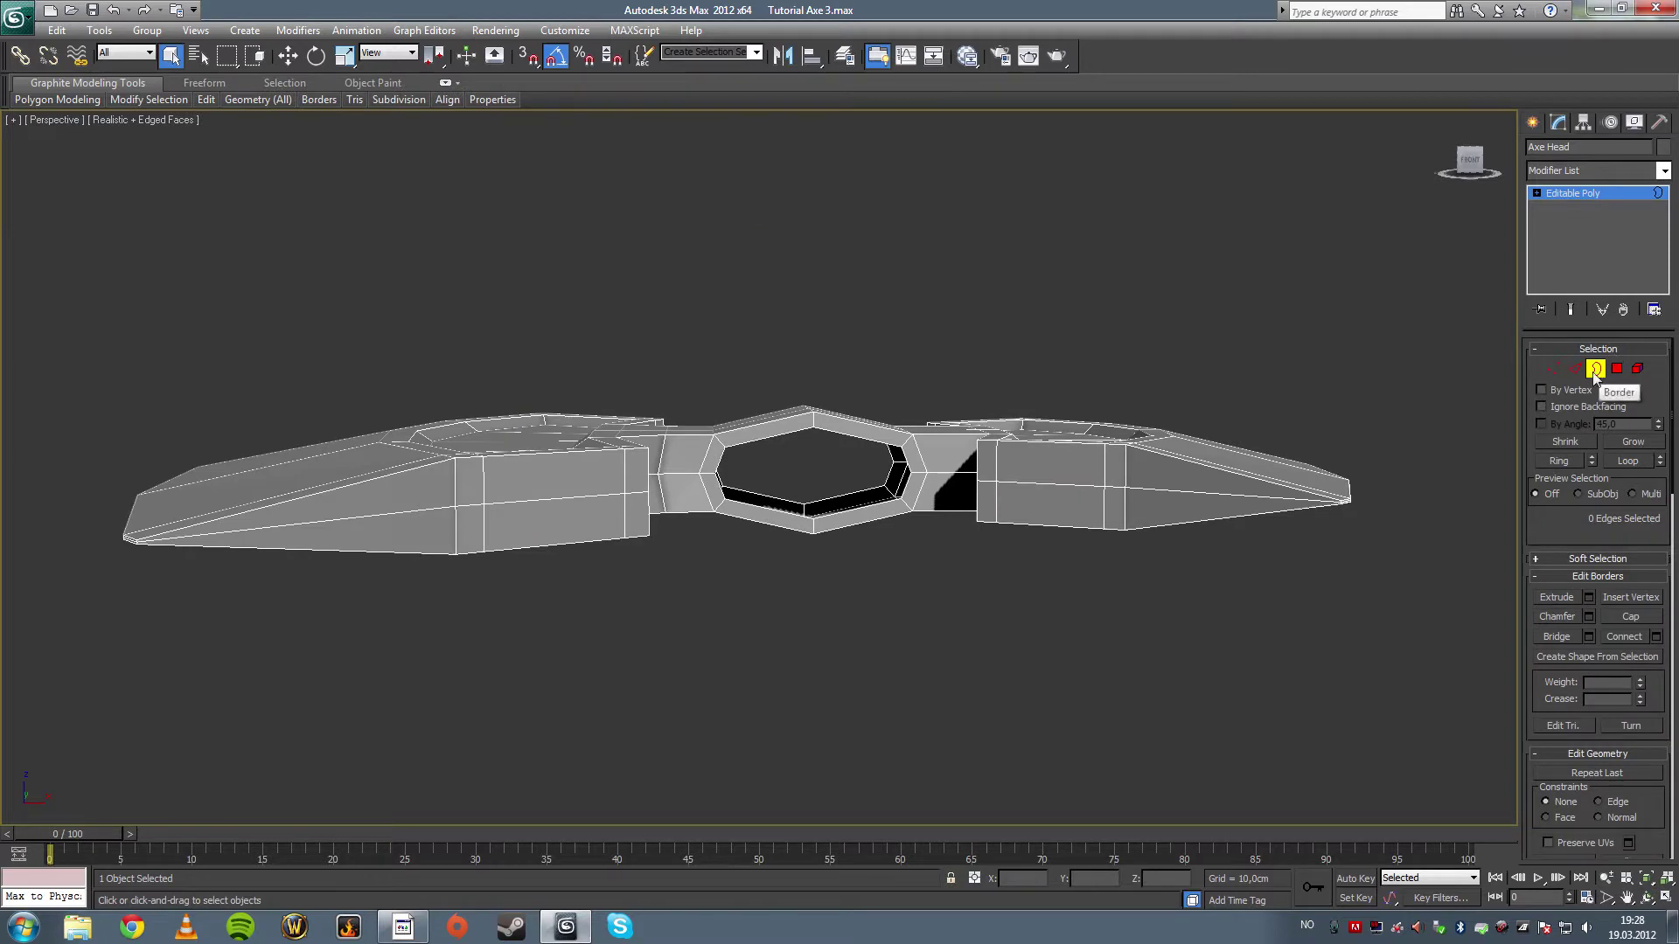
pyautogui.click(848, 494)
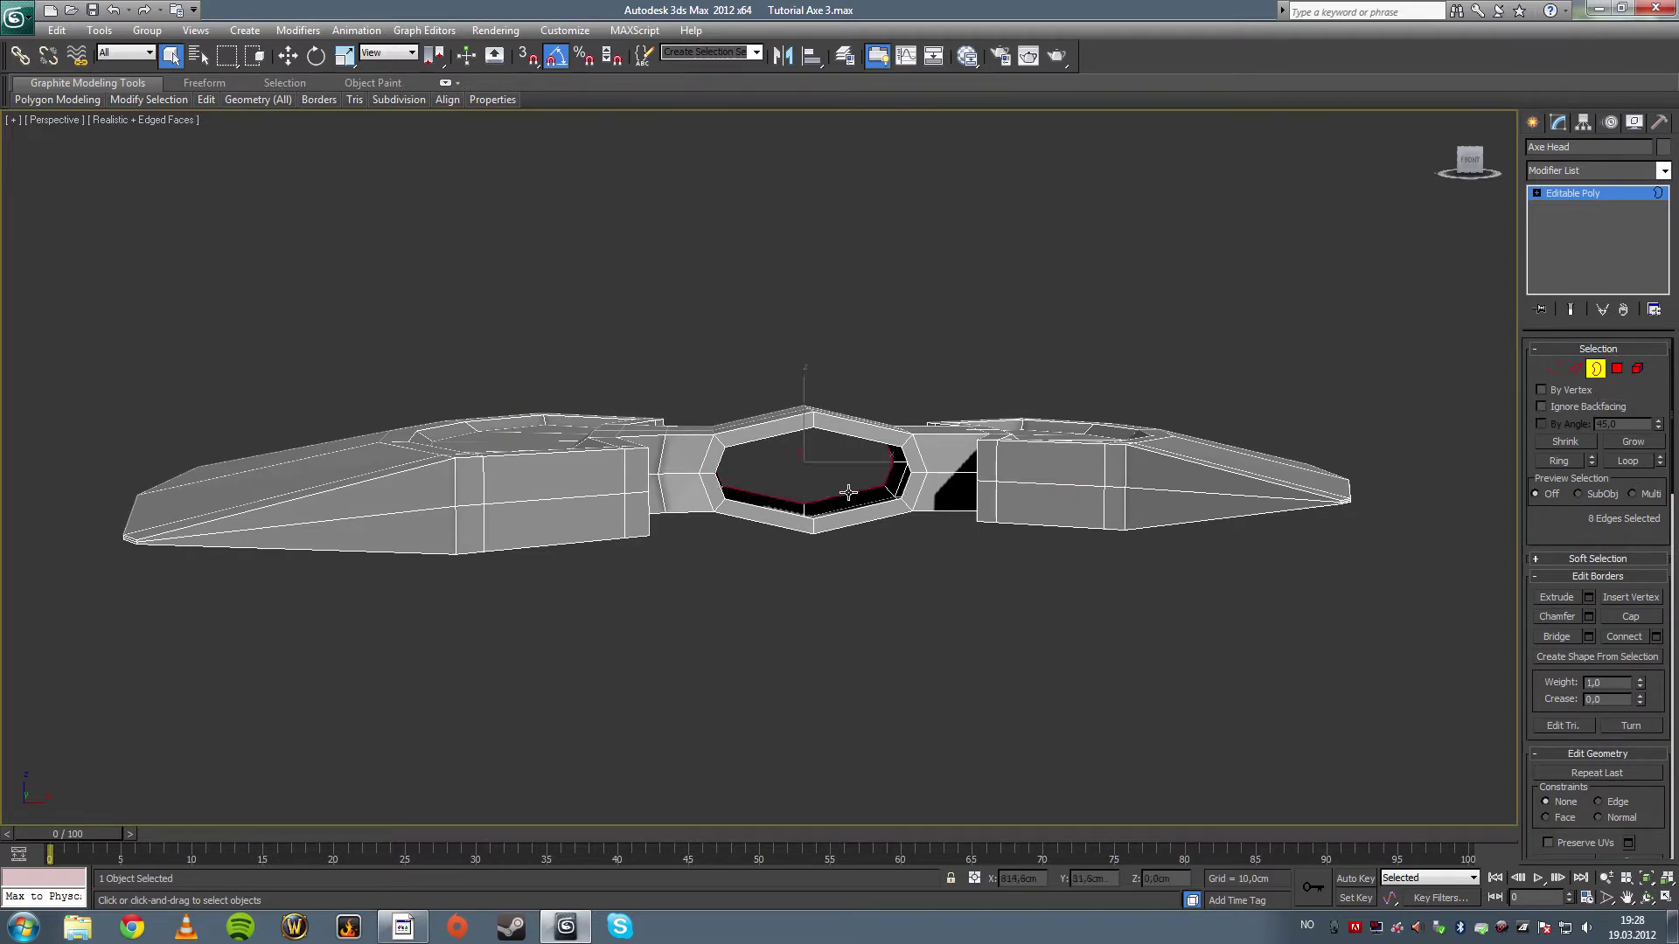
pyautogui.keyDown('ctrl'); pyautogui.click(841, 508); pyautogui.keyUp('ctrl')
pyautogui.keyDown('alt'); pyautogui.moveTo(771, 484); pyautogui.dragTo(852, 522, button='middle'); pyautogui.keyUp('alt')
pyautogui.keyDown('alt'); pyautogui.moveTo(963, 488); pyautogui.dragTo(745, 534, button='middle'); pyautogui.keyUp('alt')
pyautogui.keyDown('alt'); pyautogui.moveTo(851, 437); pyautogui.dragTo(884, 464, button='middle'); pyautogui.keyUp('alt')
pyautogui.click(1549, 637)
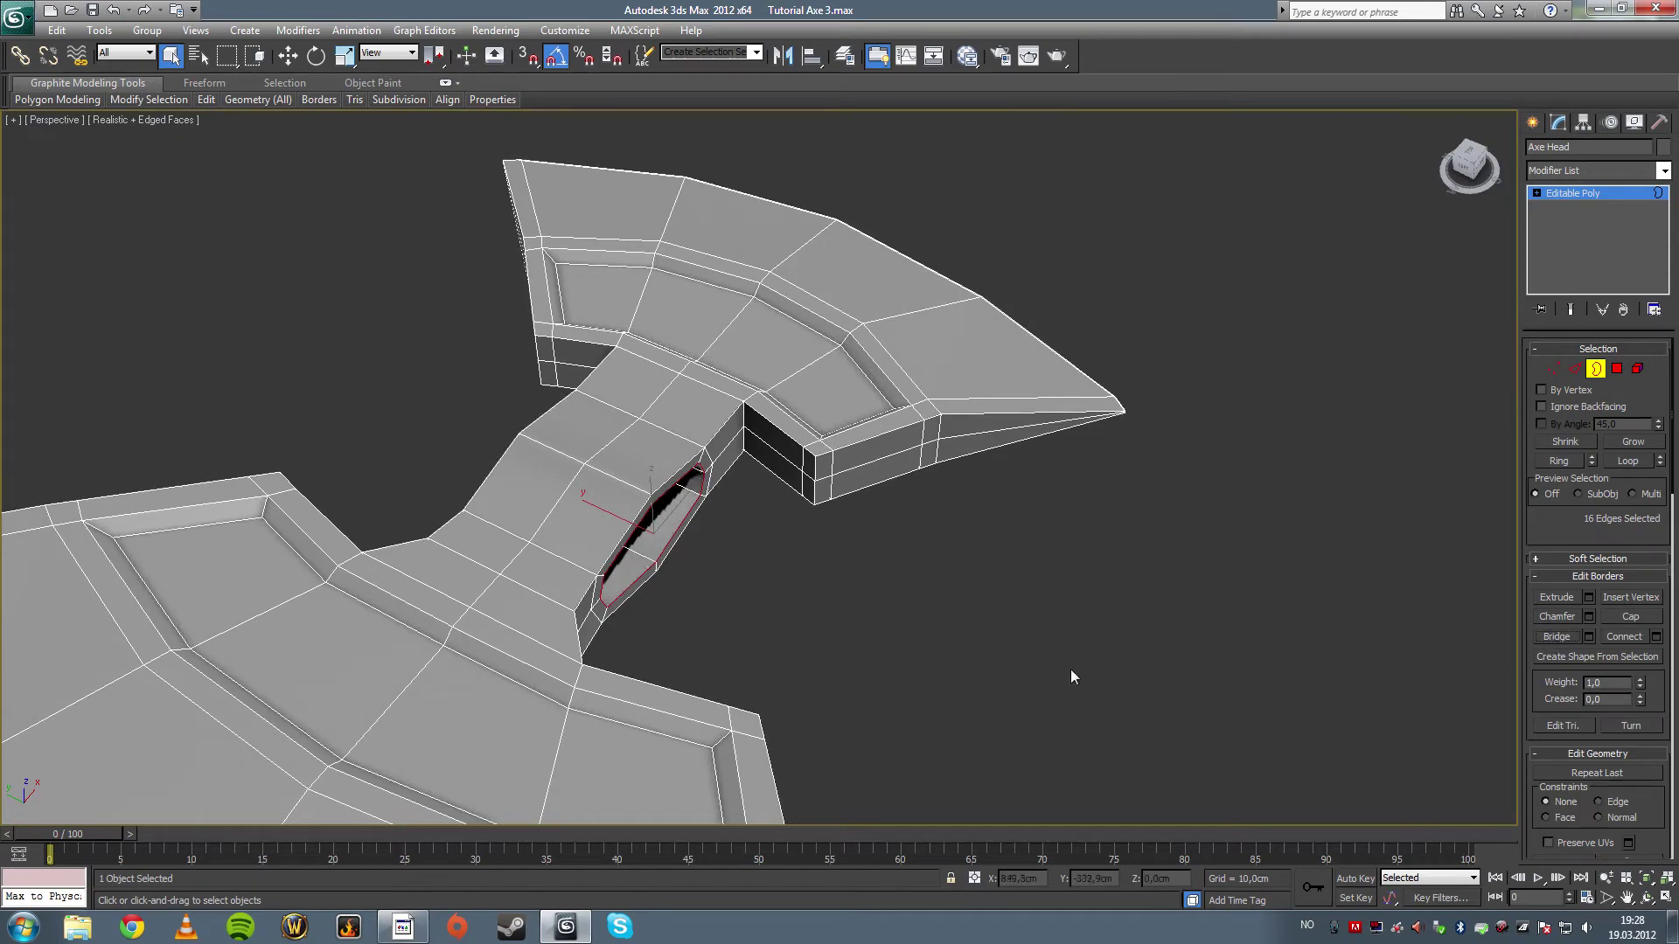
# - Scale the central column of the axe head's vertices outward along Y in the top view, forming points on both sides
pyautogui.keyDown('alt'); pyautogui.moveTo(1070, 669); pyautogui.dragTo(848, 533, button='middle'); pyautogui.keyUp('alt')
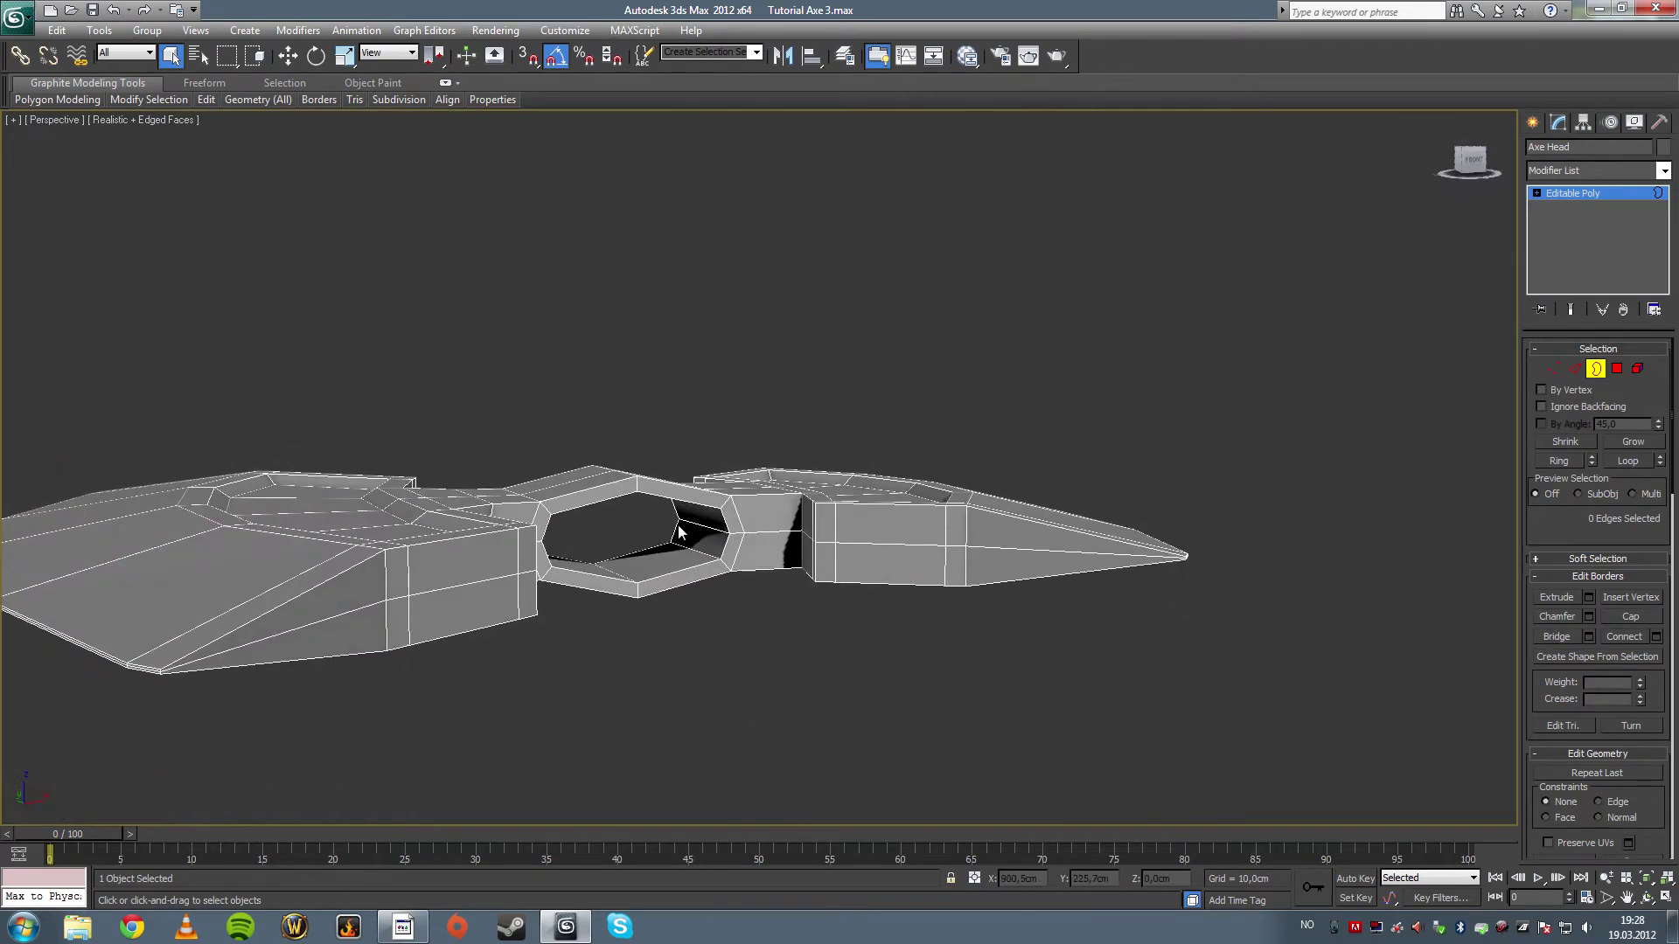
pyautogui.keyDown('alt'); pyautogui.moveTo(606, 568); pyautogui.dragTo(757, 588, button='middle'); pyautogui.keyUp('alt')
pyautogui.click(1553, 368)
pyautogui.hotkey('alt', 'w')
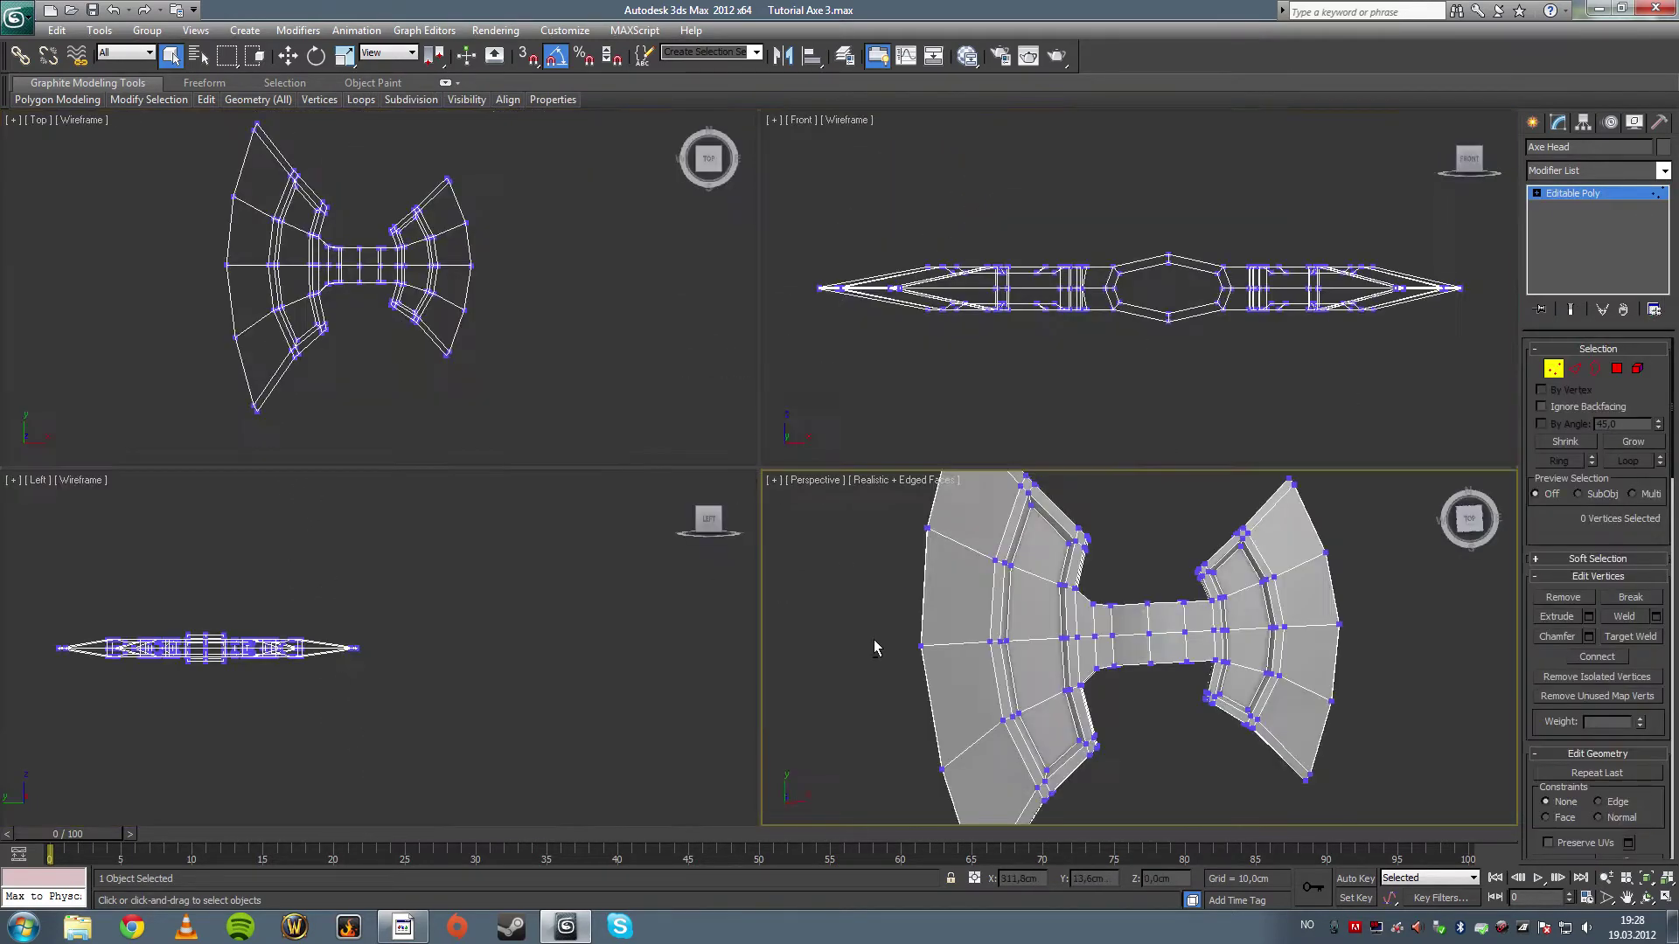
pyautogui.click(418, 318)
pyautogui.hotkey('alt', 'w')
pyautogui.scroll(5, 695, 461)
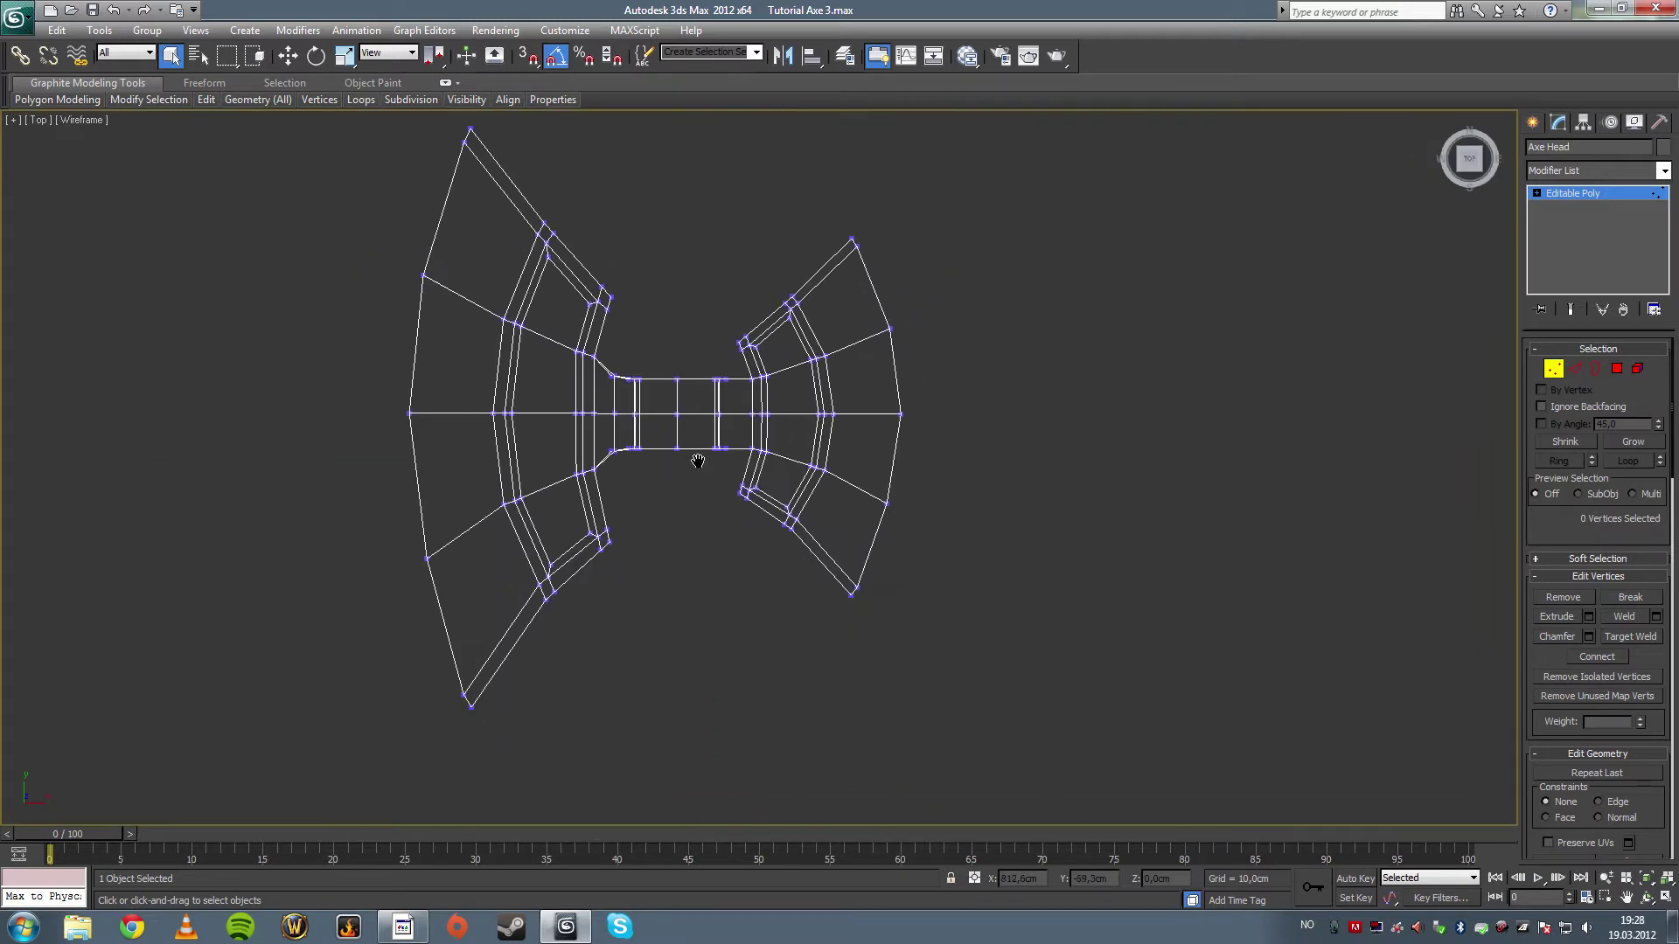
pyautogui.scroll(3, 698, 461)
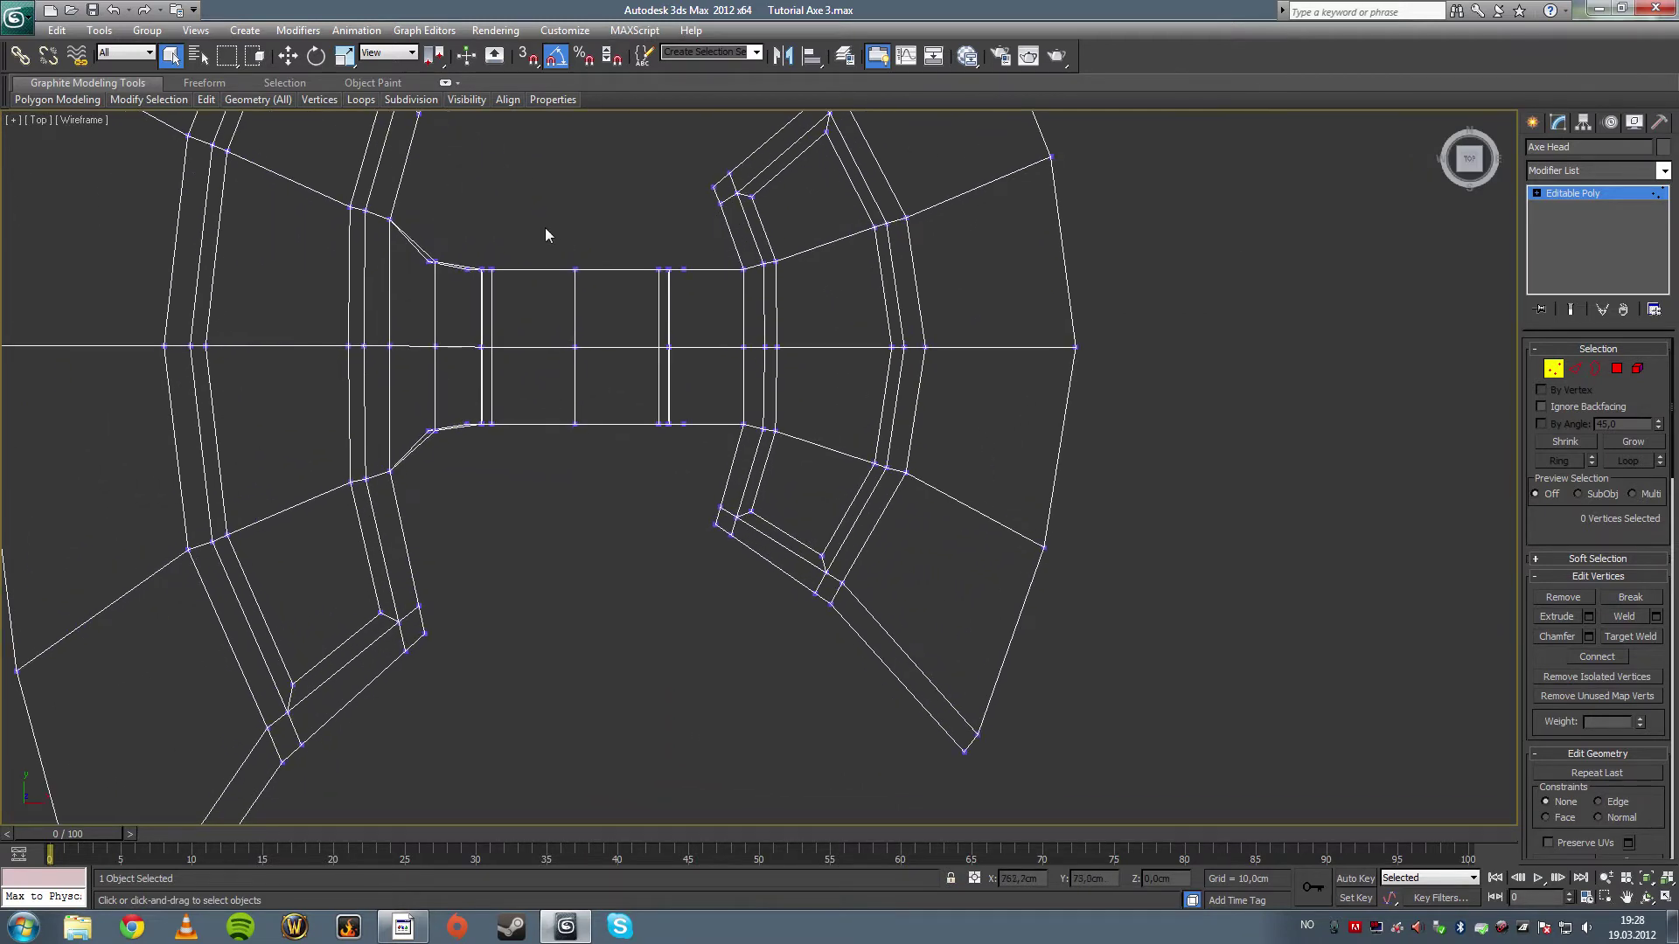
pyautogui.press('r')
pyautogui.moveTo(578, 262); pyautogui.dragTo(584, 198)
pyautogui.click(647, 527)
# - Examine the axe head's reshaped centre and the handle hole's rim from the top and in perspective
pyautogui.keyDown('alt'); pyautogui.moveTo(647, 527); pyautogui.dragTo(611, 533, button='middle'); pyautogui.keyUp('alt')
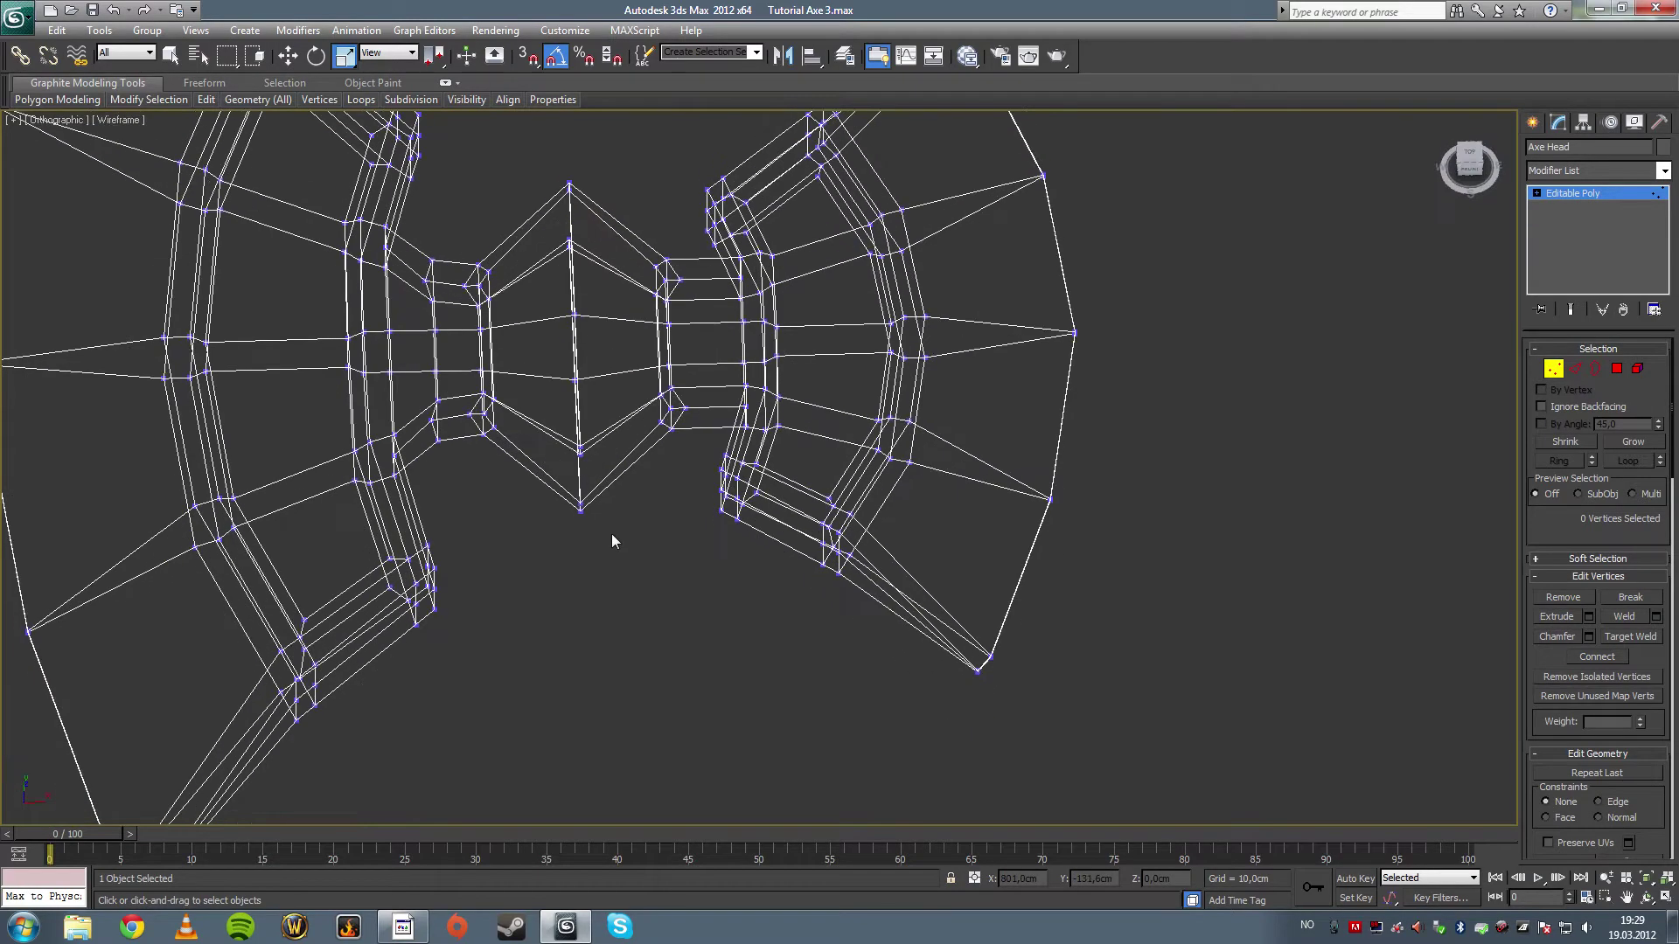
pyautogui.press('t')
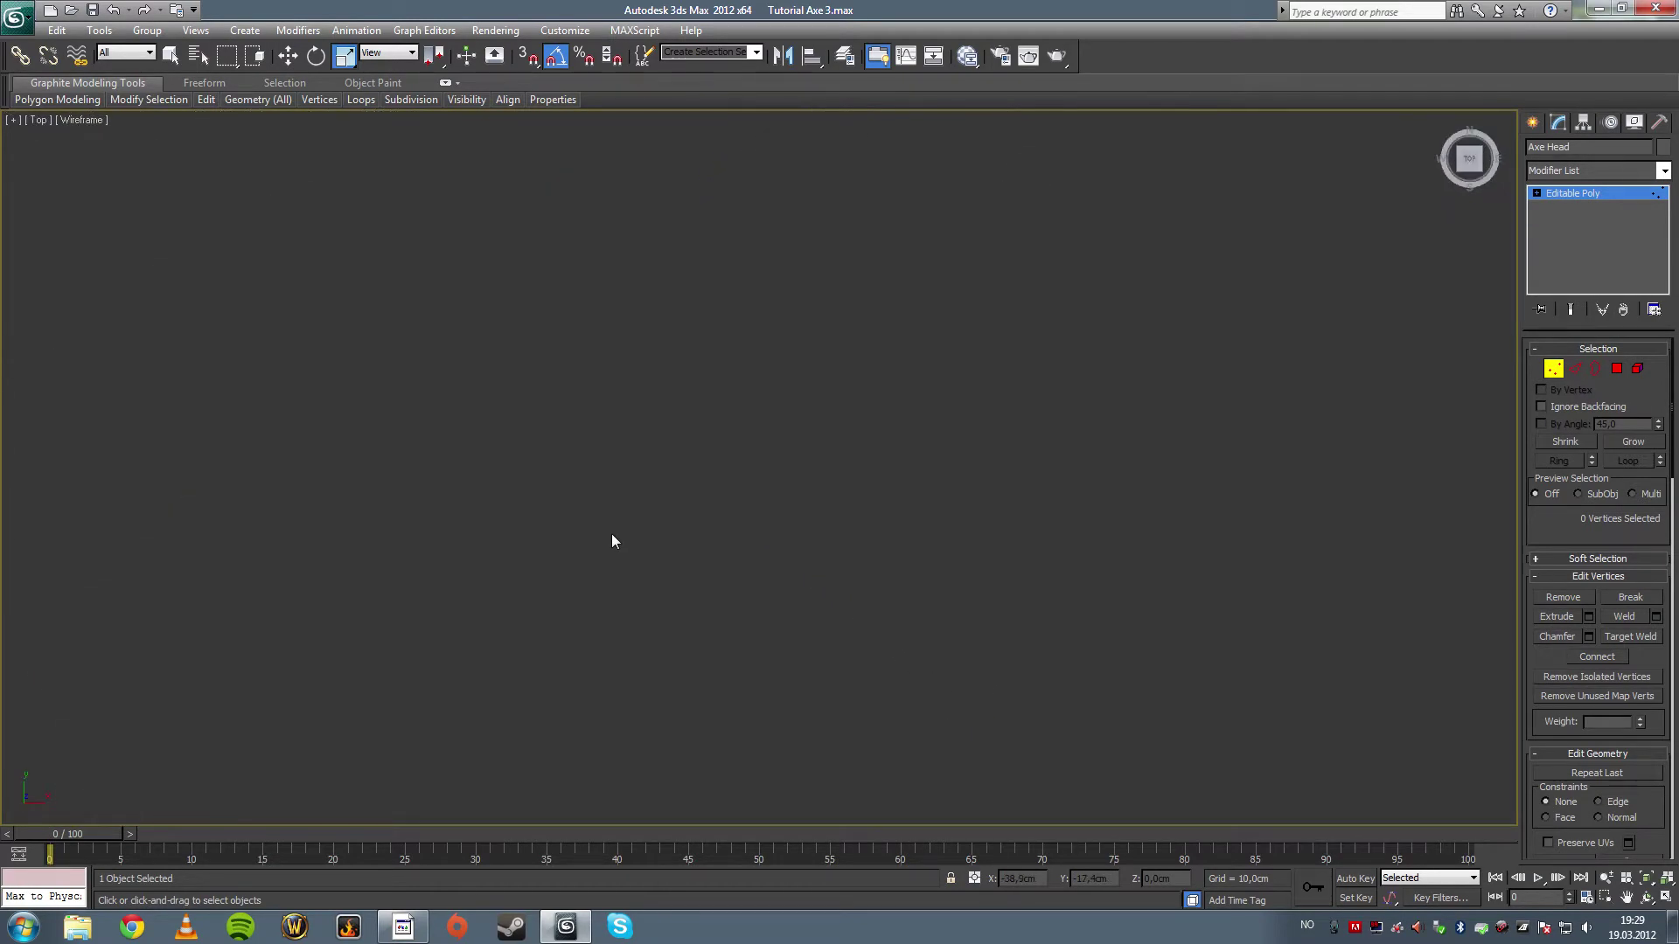
pyautogui.press('z')
pyautogui.press('w')
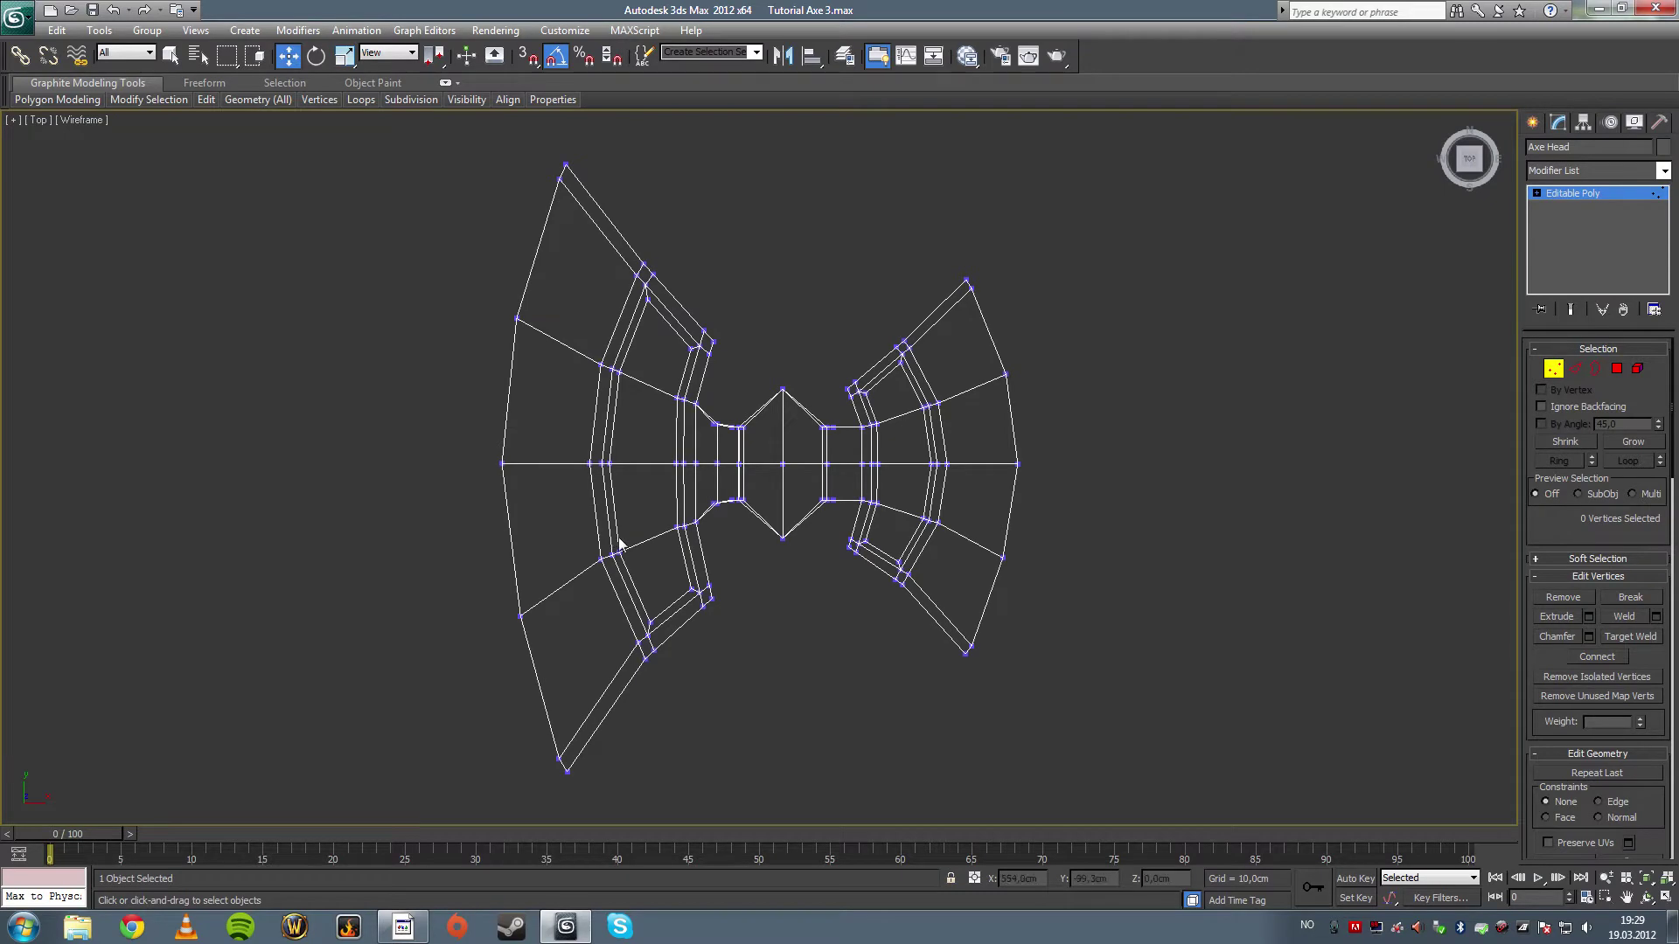
pyautogui.hotkey('alt', 'w')
pyautogui.click(1649, 900)
pyautogui.click(1188, 743)
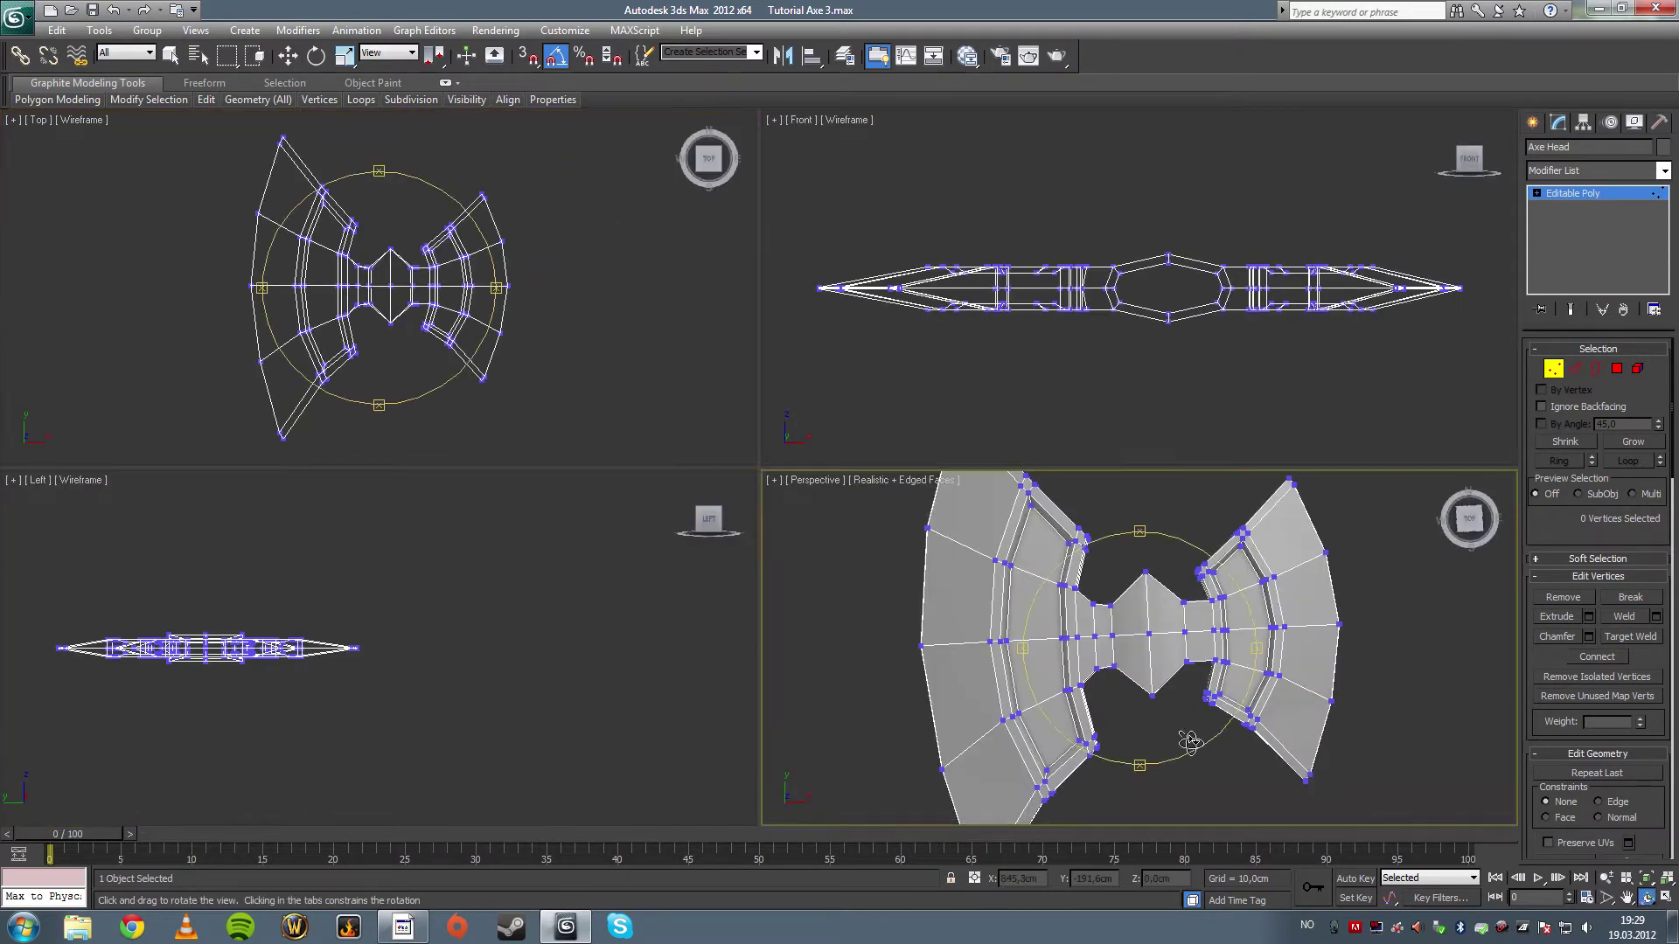
pyautogui.hotkey('alt', 'w')
pyautogui.moveTo(853, 549); pyautogui.dragTo(791, 500)
pyautogui.scroll(6, 791, 500)
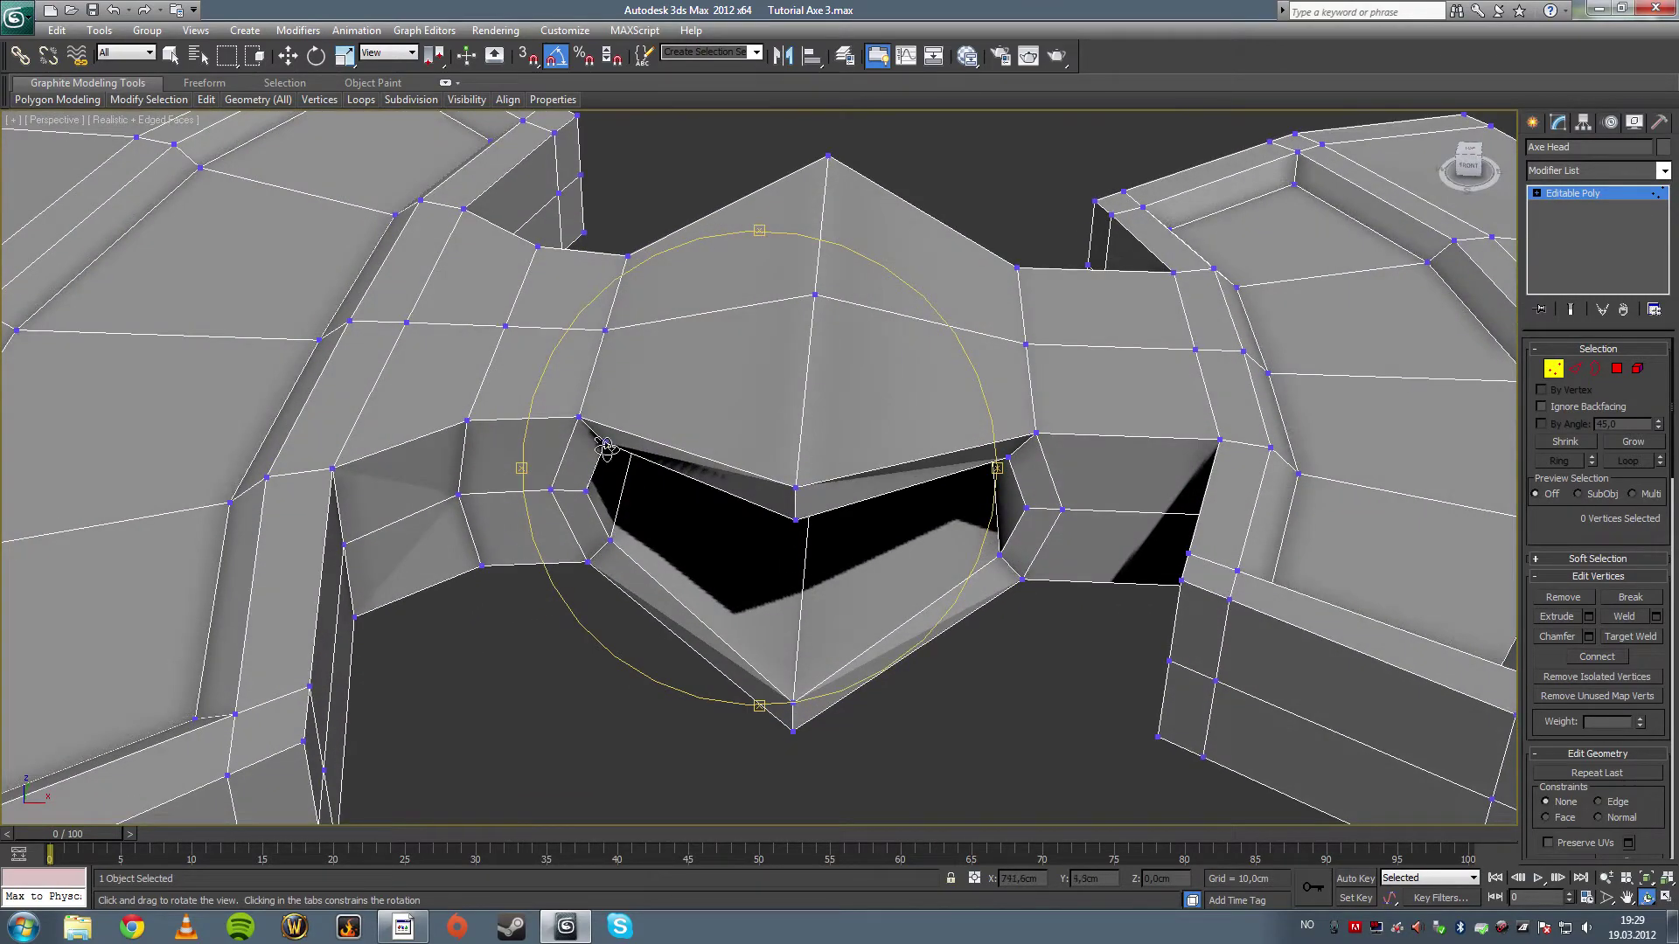
pyautogui.moveTo(677, 444)
pyautogui.mouseDown()
pyautogui.moveTo(874, 476)
pyautogui.moveTo(695, 451)
pyautogui.mouseUp()
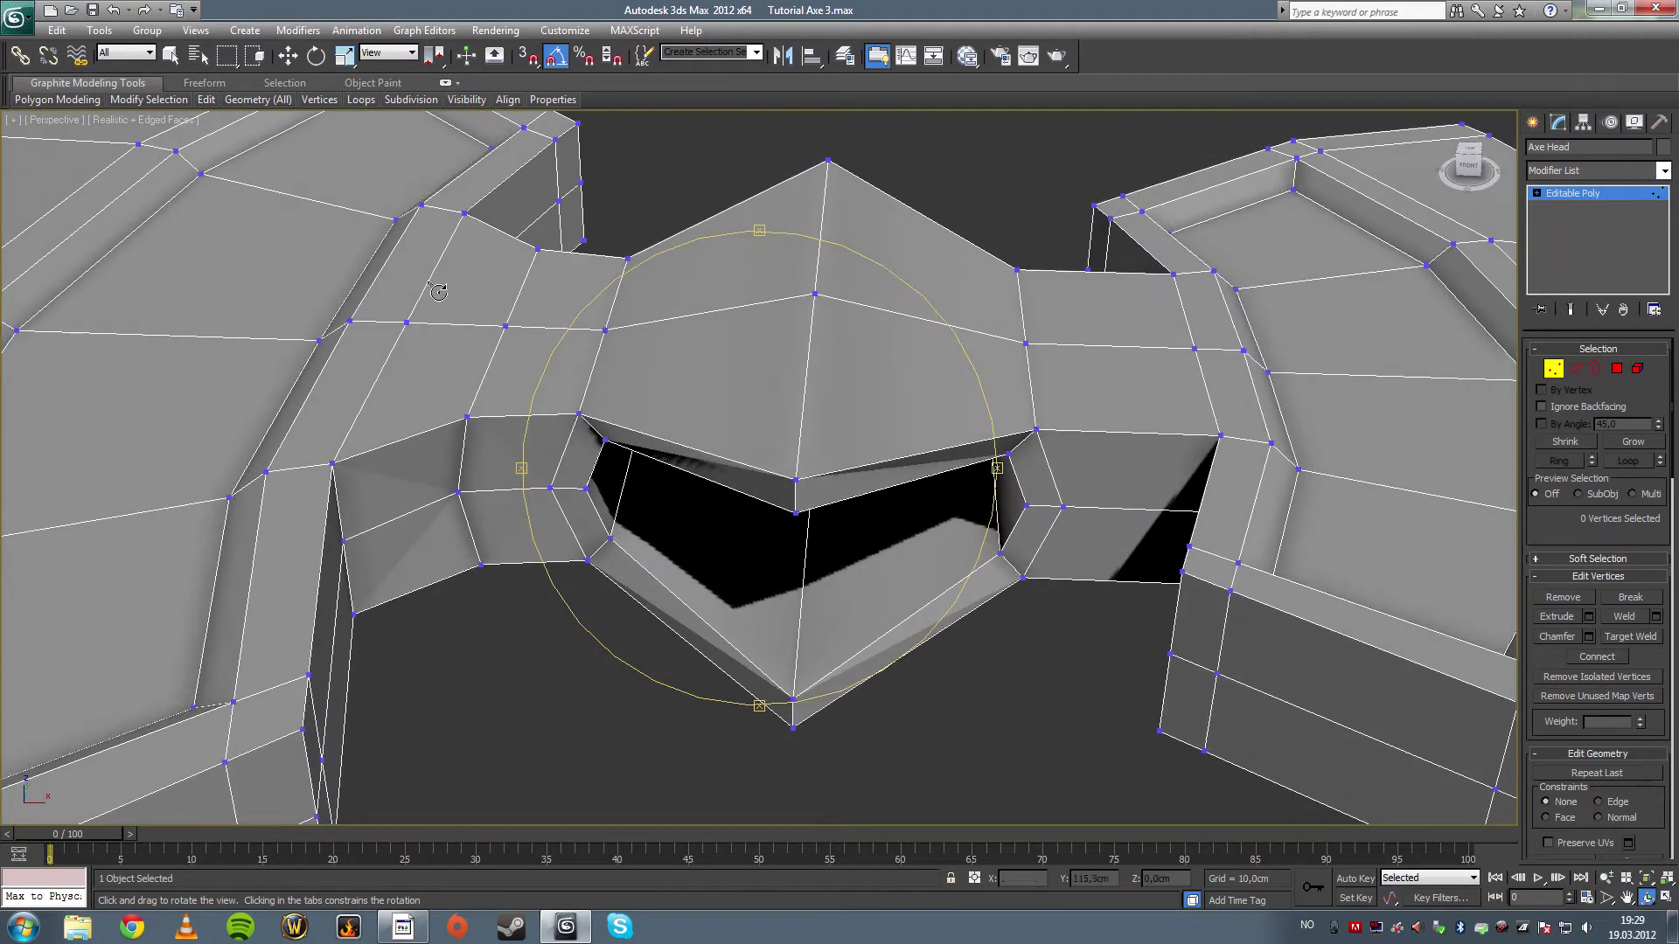
# - Select the four inner corner vertices of the handle hole's negative-Y opening and move them outward along Y to about -62 cm
pyautogui.click(171, 55)
pyautogui.click(602, 441)
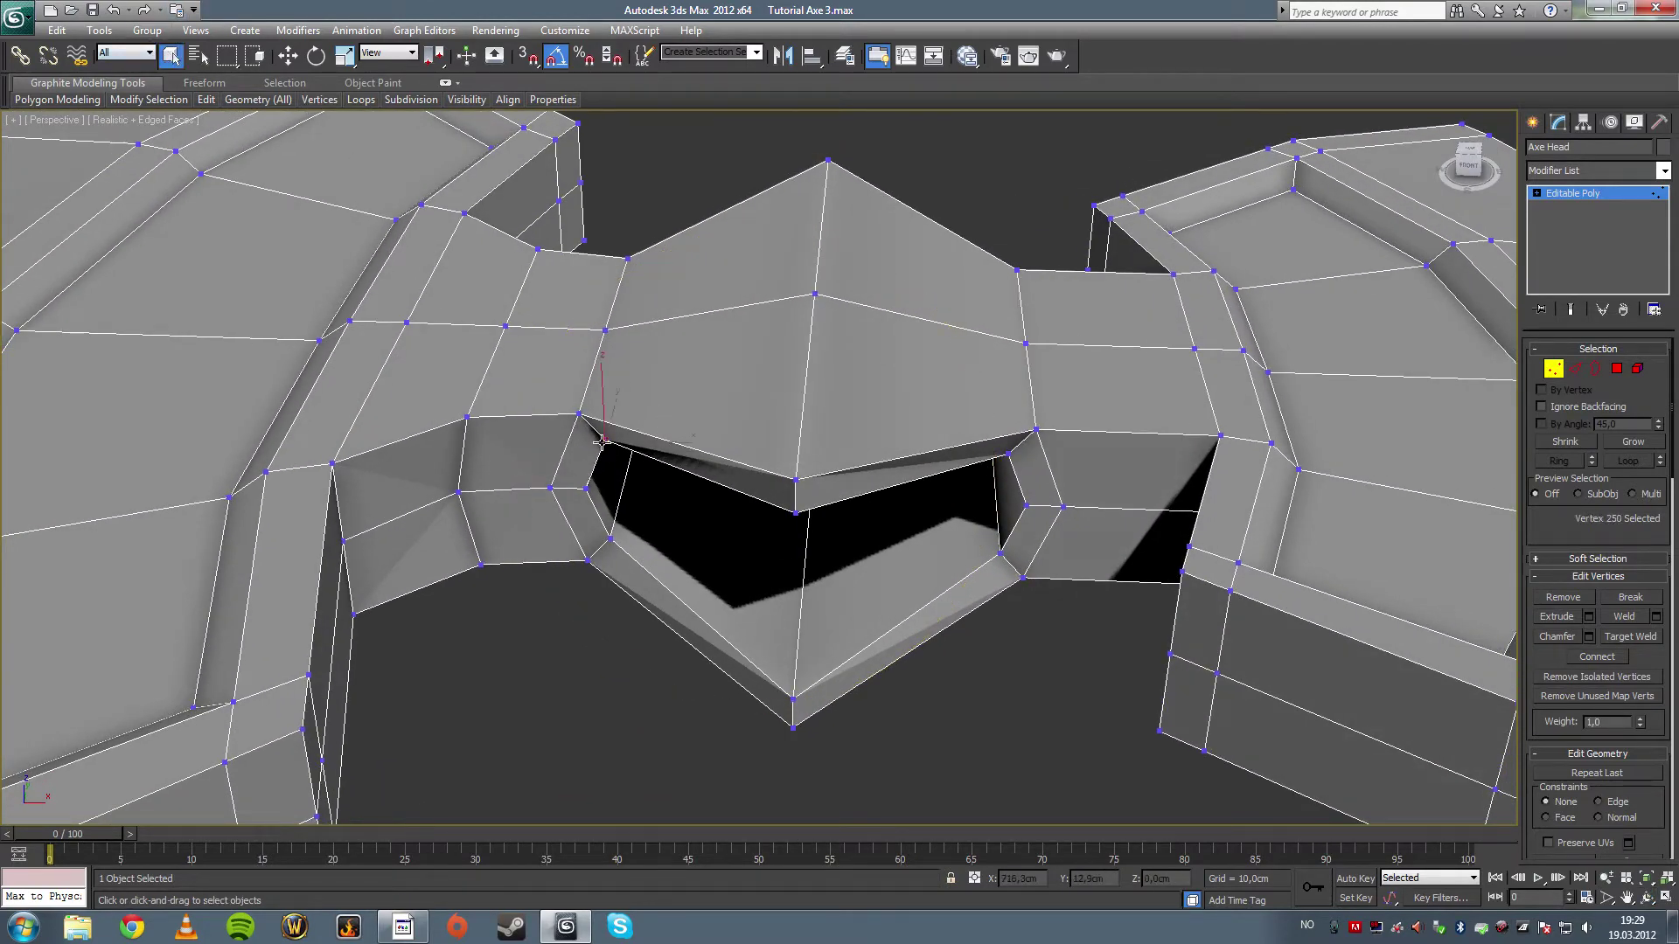
pyautogui.keyDown('ctrl'); pyautogui.click(610, 538); pyautogui.keyUp('ctrl')
pyautogui.keyDown('ctrl'); pyautogui.click(1002, 554); pyautogui.keyUp('ctrl')
pyautogui.keyDown('ctrl'); pyautogui.click(1008, 454); pyautogui.keyUp('ctrl')
pyautogui.keyDown('alt'); pyautogui.moveTo(863, 472); pyautogui.dragTo(829, 481, button='middle'); pyautogui.keyUp('alt')
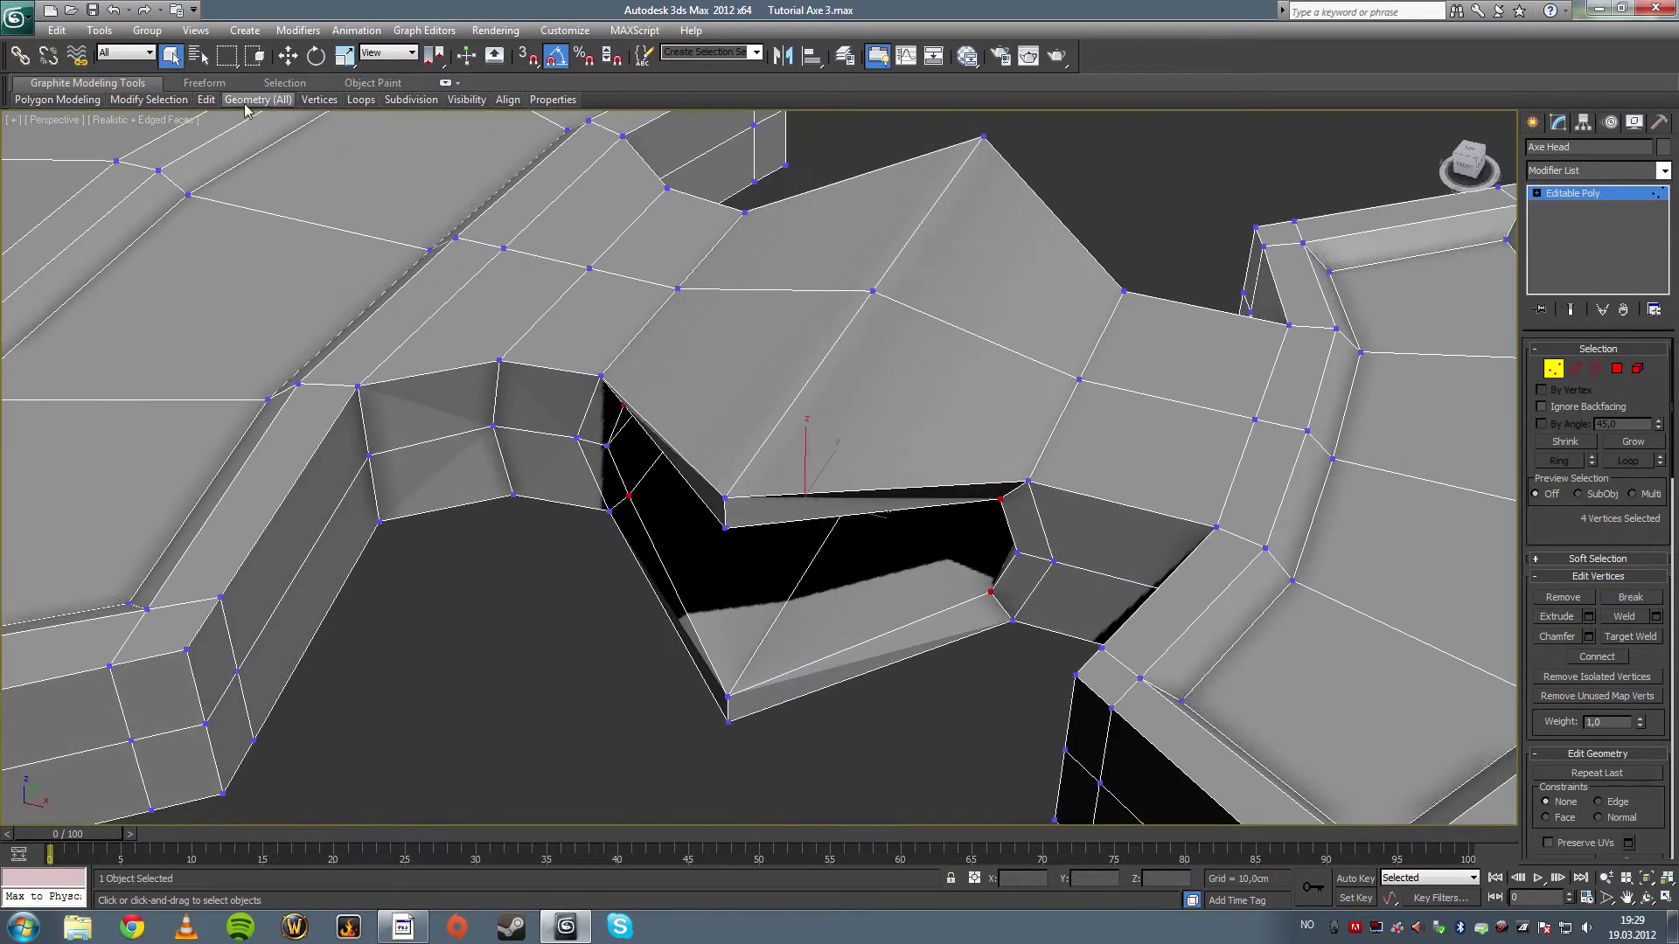
pyautogui.click(287, 56)
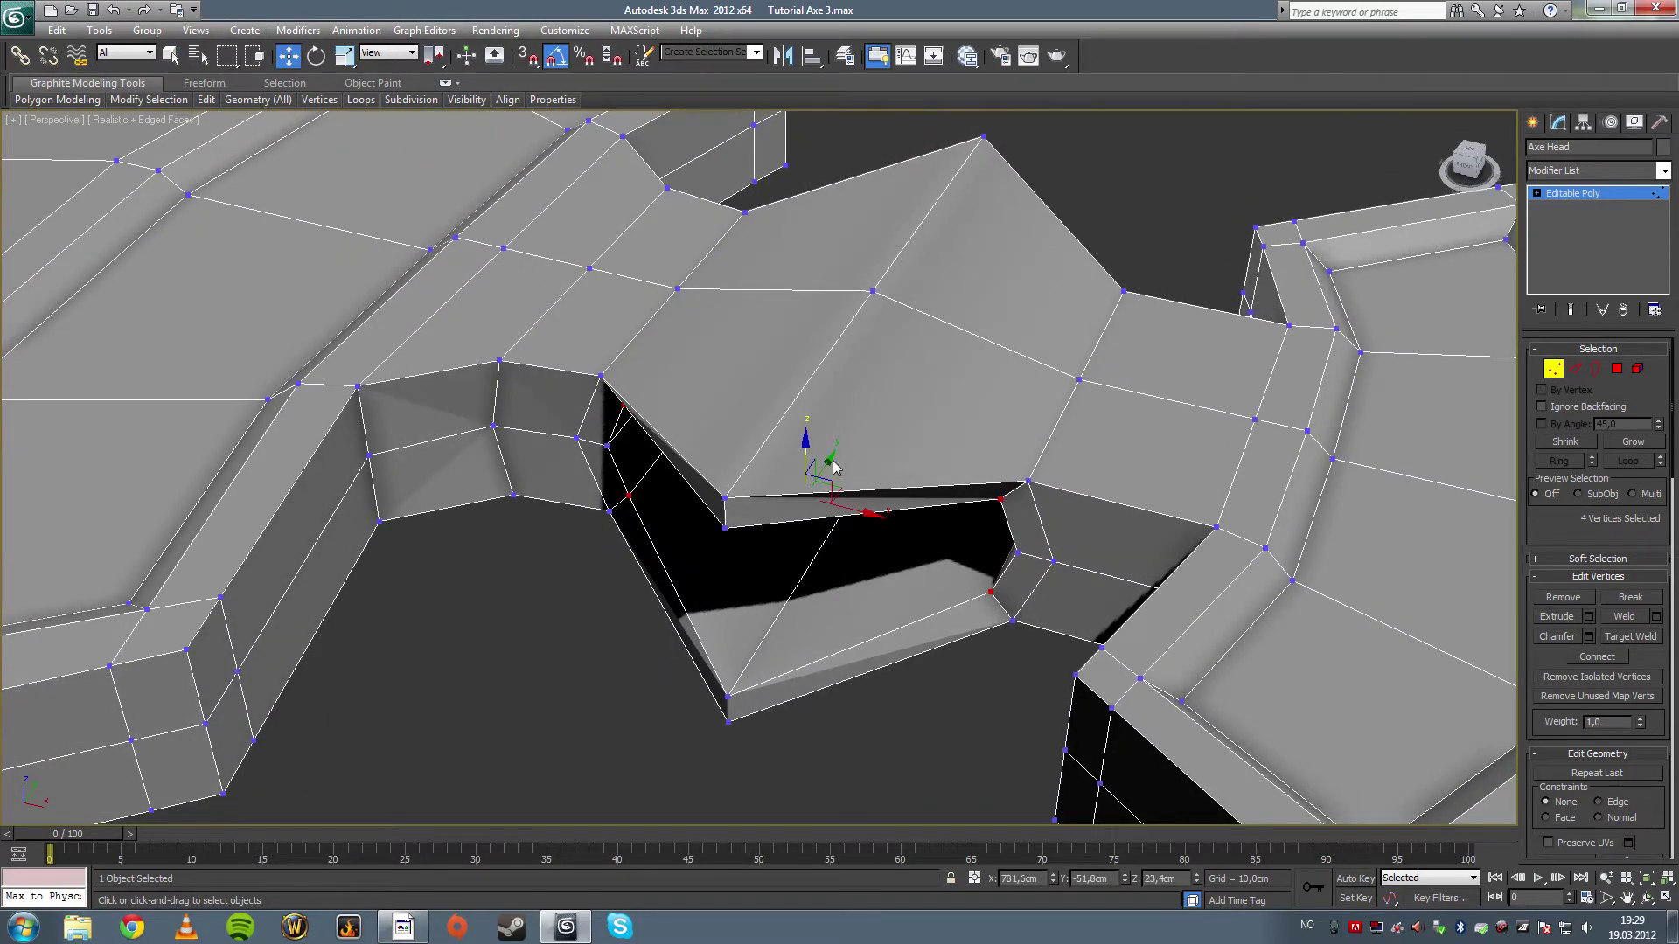
pyautogui.moveTo(834, 468); pyautogui.dragTo(792, 488)
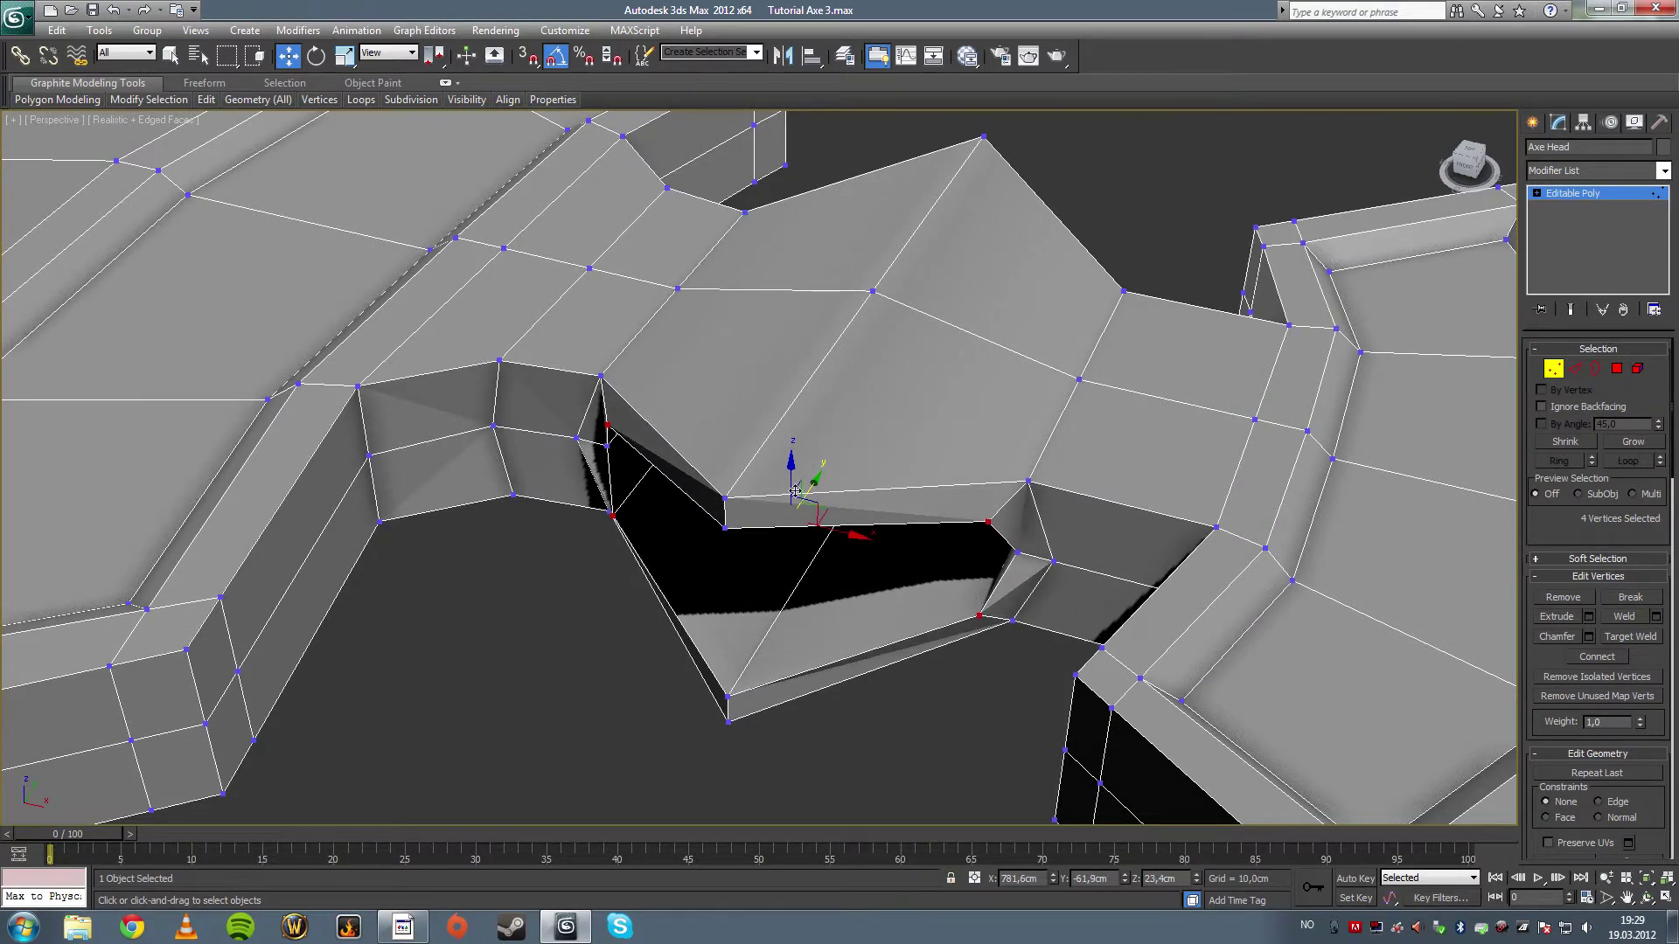
pyautogui.moveTo(764, 497)
pyautogui.keyDown('alt'); pyautogui.mouseDown(button='middle')
pyautogui.moveTo(779, 495)
pyautogui.moveTo(745, 507)
pyautogui.mouseUp(button='middle'); pyautogui.keyUp('alt')
# - Select the two inner side-middle vertices of the same opening and move them outward along Y to about -60 cm
pyautogui.click(585, 468)
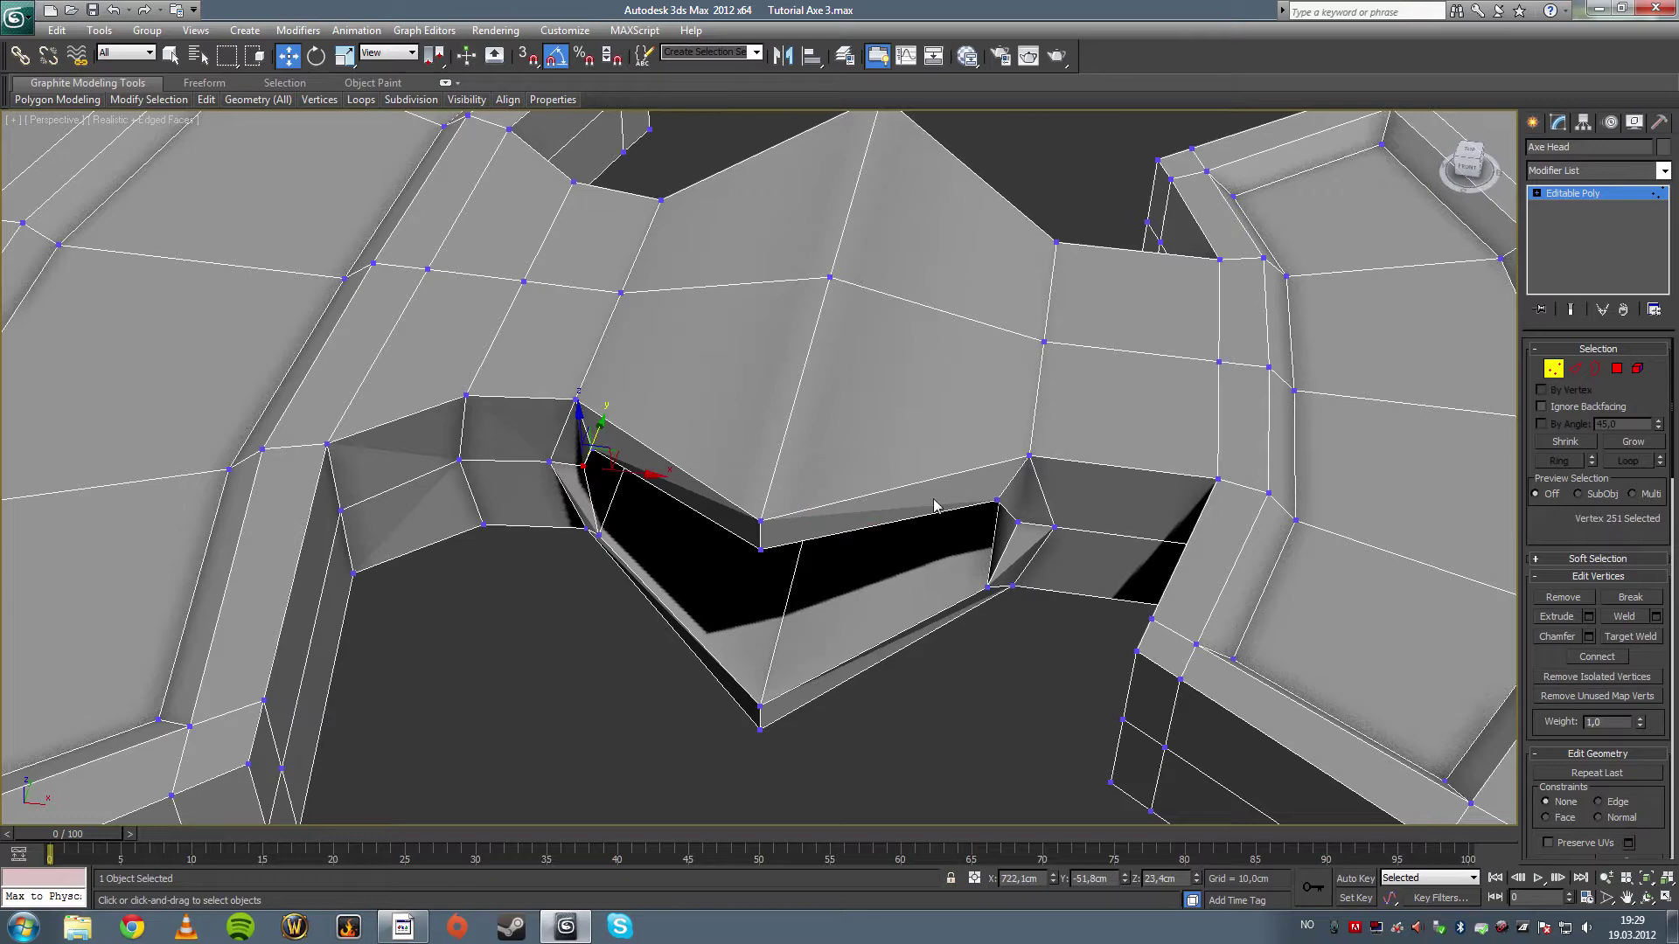
pyautogui.keyDown('ctrl'); pyautogui.click(998, 502); pyautogui.keyUp('ctrl')
pyautogui.keyDown('alt'); pyautogui.moveTo(999, 502); pyautogui.dragTo(816, 477, button='middle'); pyautogui.keyUp('alt')
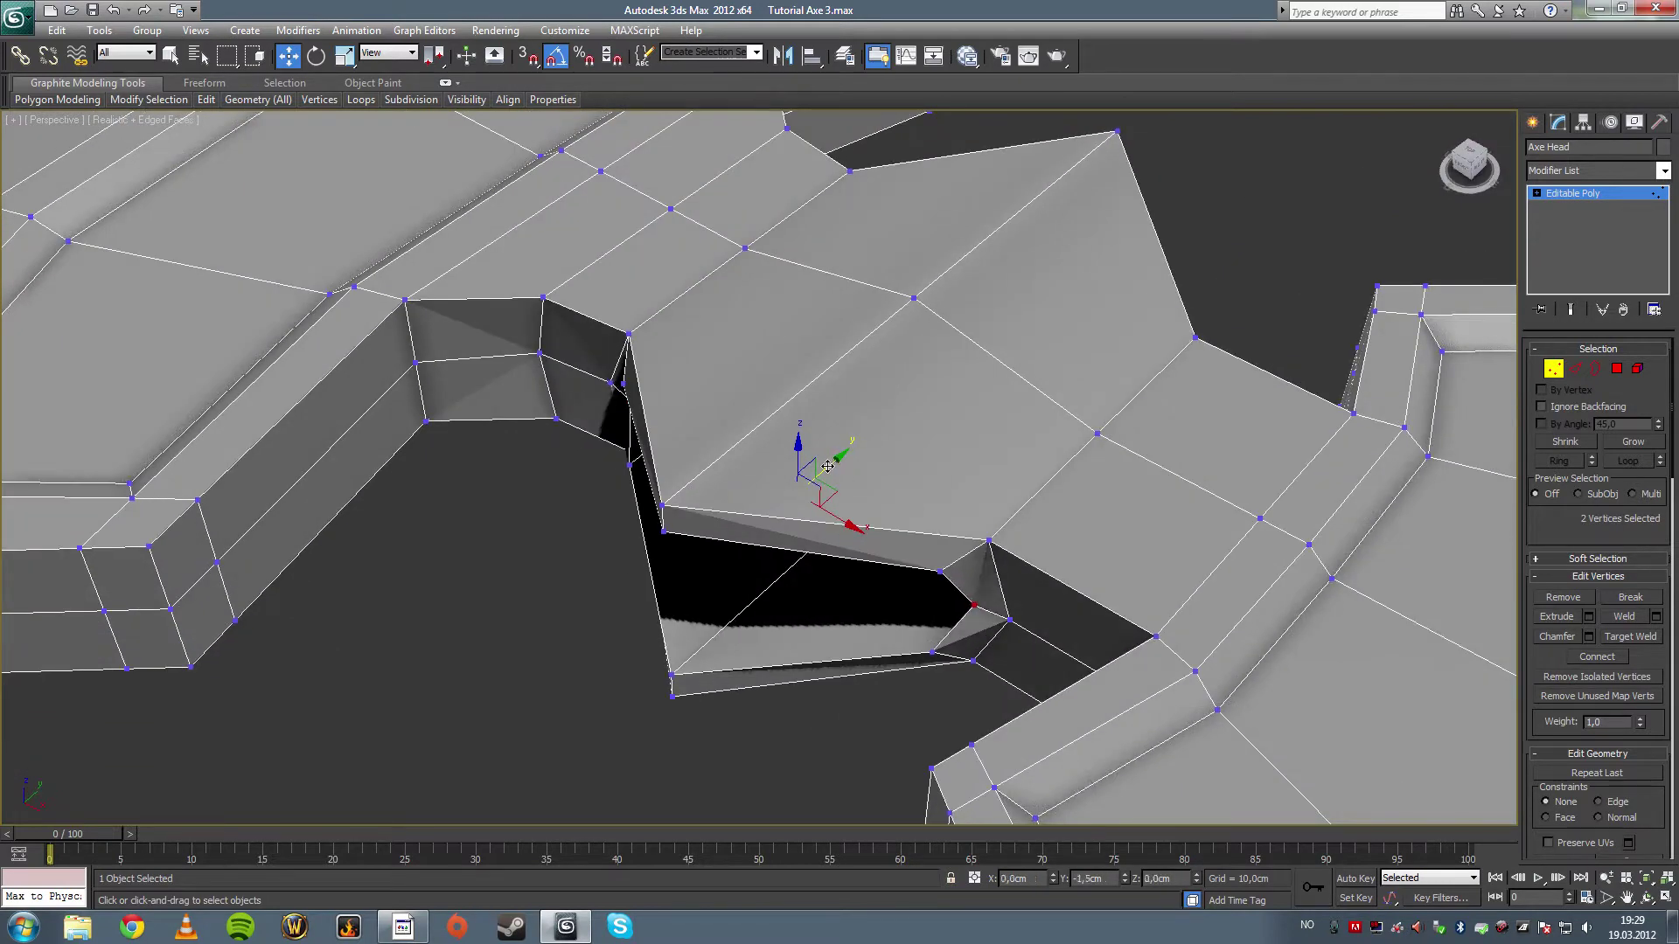
pyautogui.moveTo(816, 477); pyautogui.dragTo(812, 481)
pyautogui.keyDown('alt'); pyautogui.moveTo(862, 469); pyautogui.dragTo(930, 453, button='middle'); pyautogui.keyUp('alt')
# - Select the four inner corner vertices of the opposite, positive-Y opening and move them outward along Y to about 57 cm
pyautogui.keyDown('alt'); pyautogui.moveTo(927, 389); pyautogui.dragTo(683, 413, button='middle'); pyautogui.keyUp('alt')
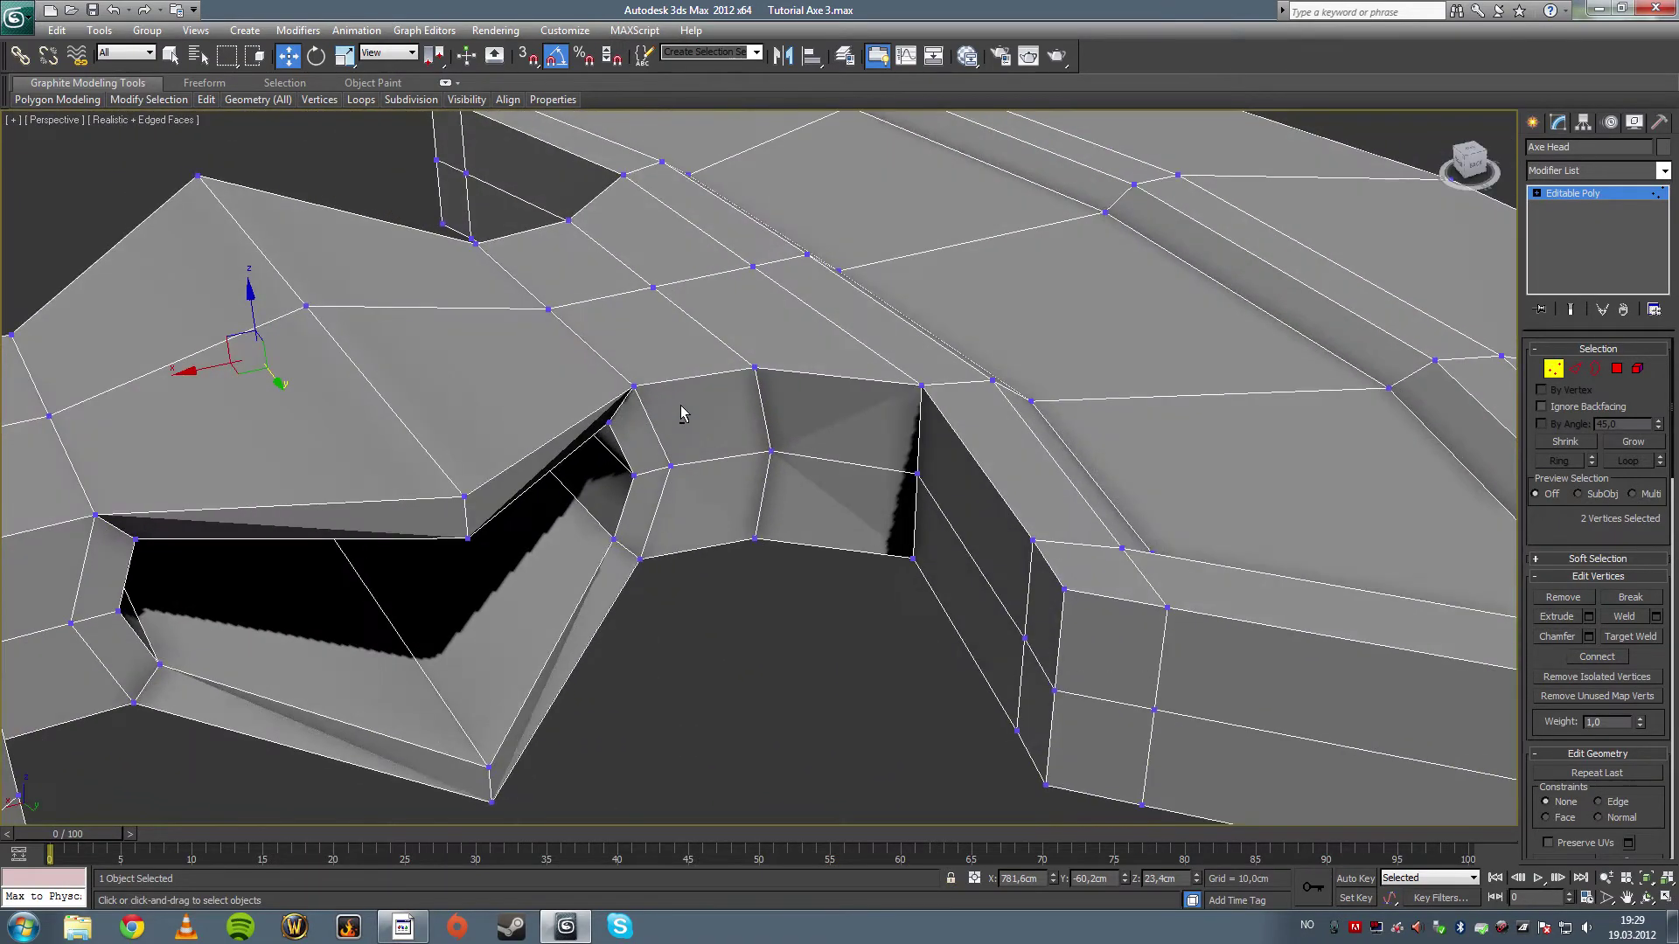
pyautogui.click(607, 422)
pyautogui.keyDown('ctrl'); pyautogui.click(613, 540); pyautogui.keyUp('ctrl')
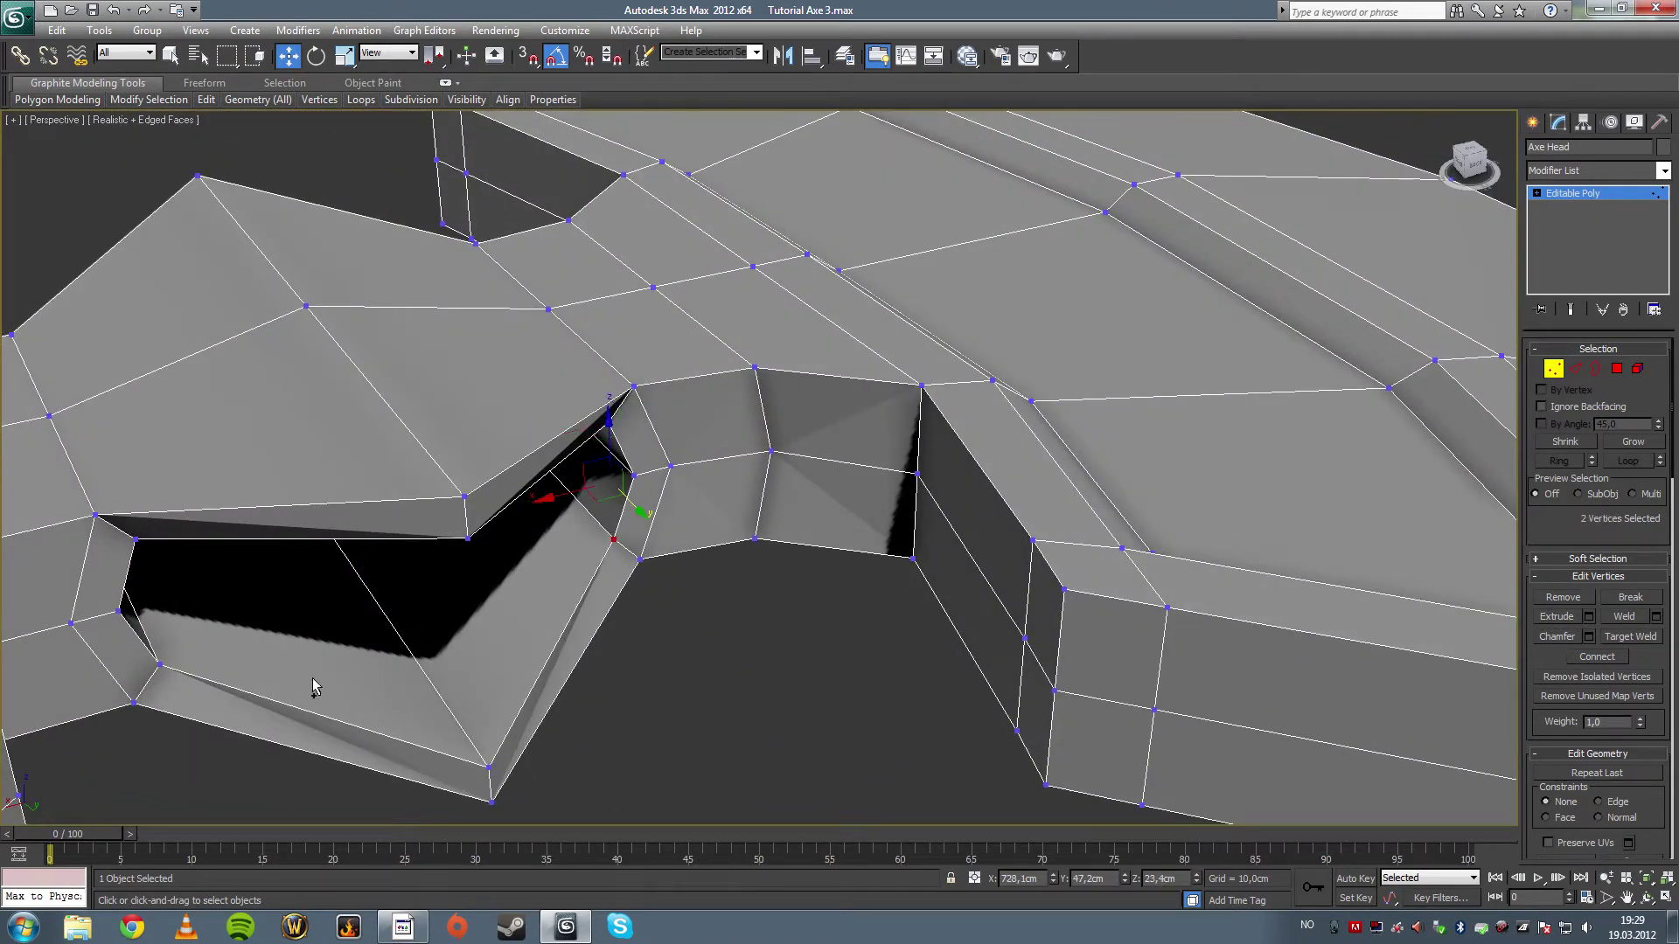
pyautogui.keyDown('ctrl'); pyautogui.click(158, 666); pyautogui.keyUp('ctrl')
pyautogui.keyDown('ctrl'); pyautogui.click(135, 540); pyautogui.keyUp('ctrl')
pyautogui.keyDown('alt'); pyautogui.moveTo(134, 542); pyautogui.dragTo(341, 564, button='middle'); pyautogui.keyUp('alt')
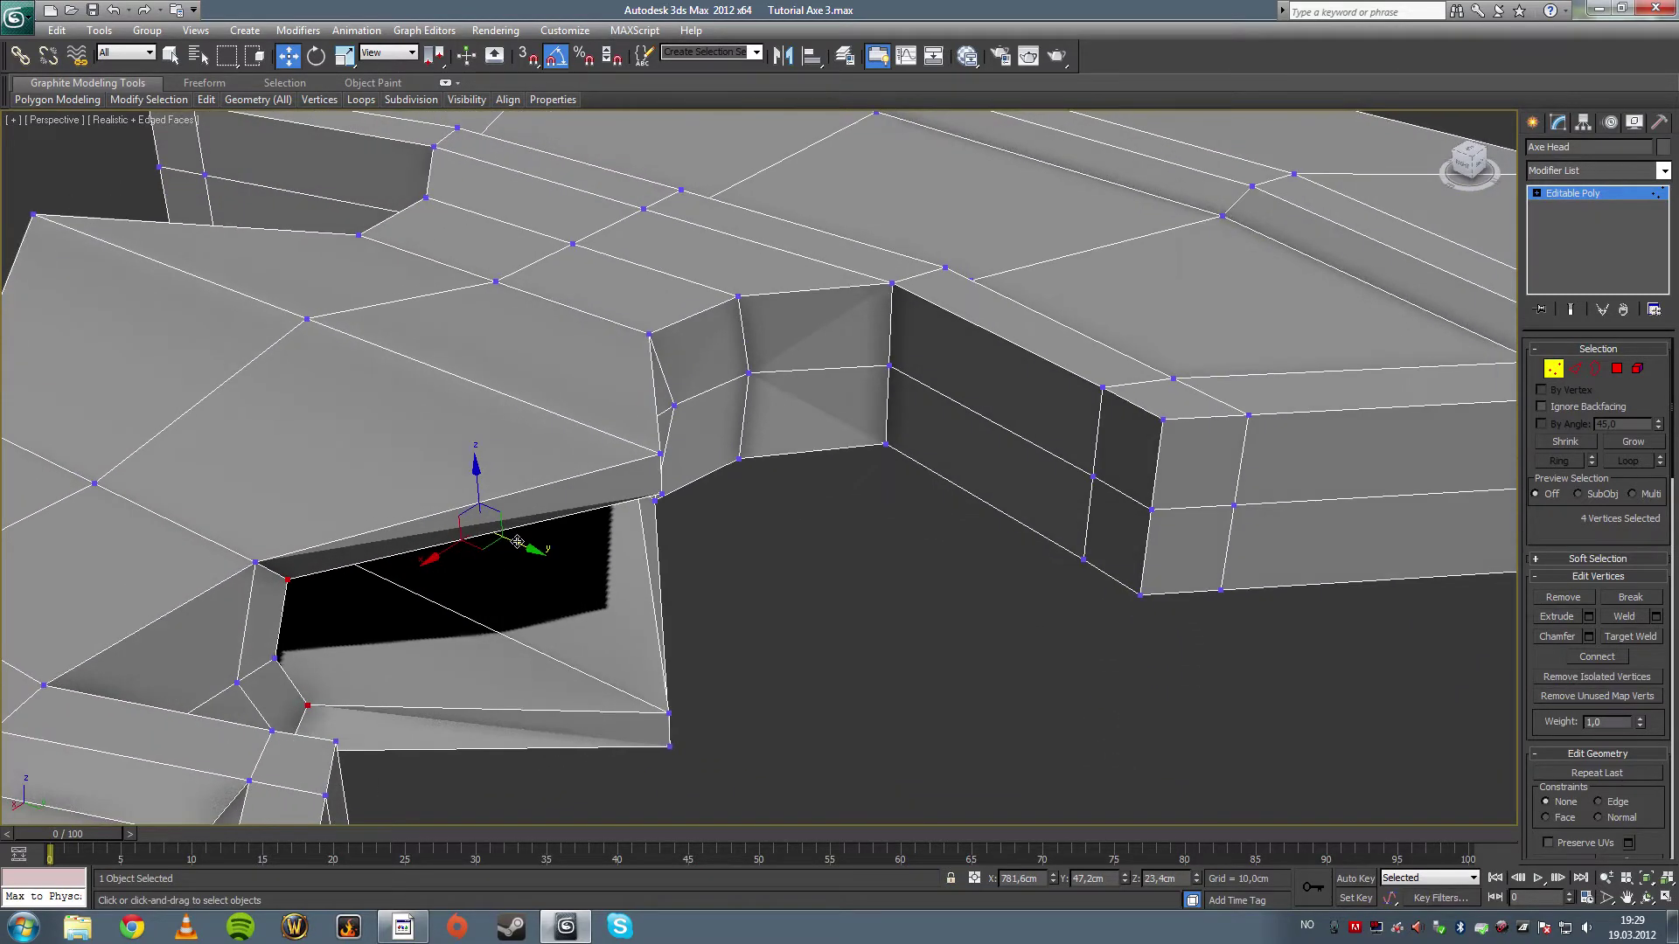
pyautogui.moveTo(518, 540); pyautogui.dragTo(548, 554)
pyautogui.keyDown('alt'); pyautogui.moveTo(548, 554); pyautogui.dragTo(575, 619, button='middle'); pyautogui.keyUp('alt')
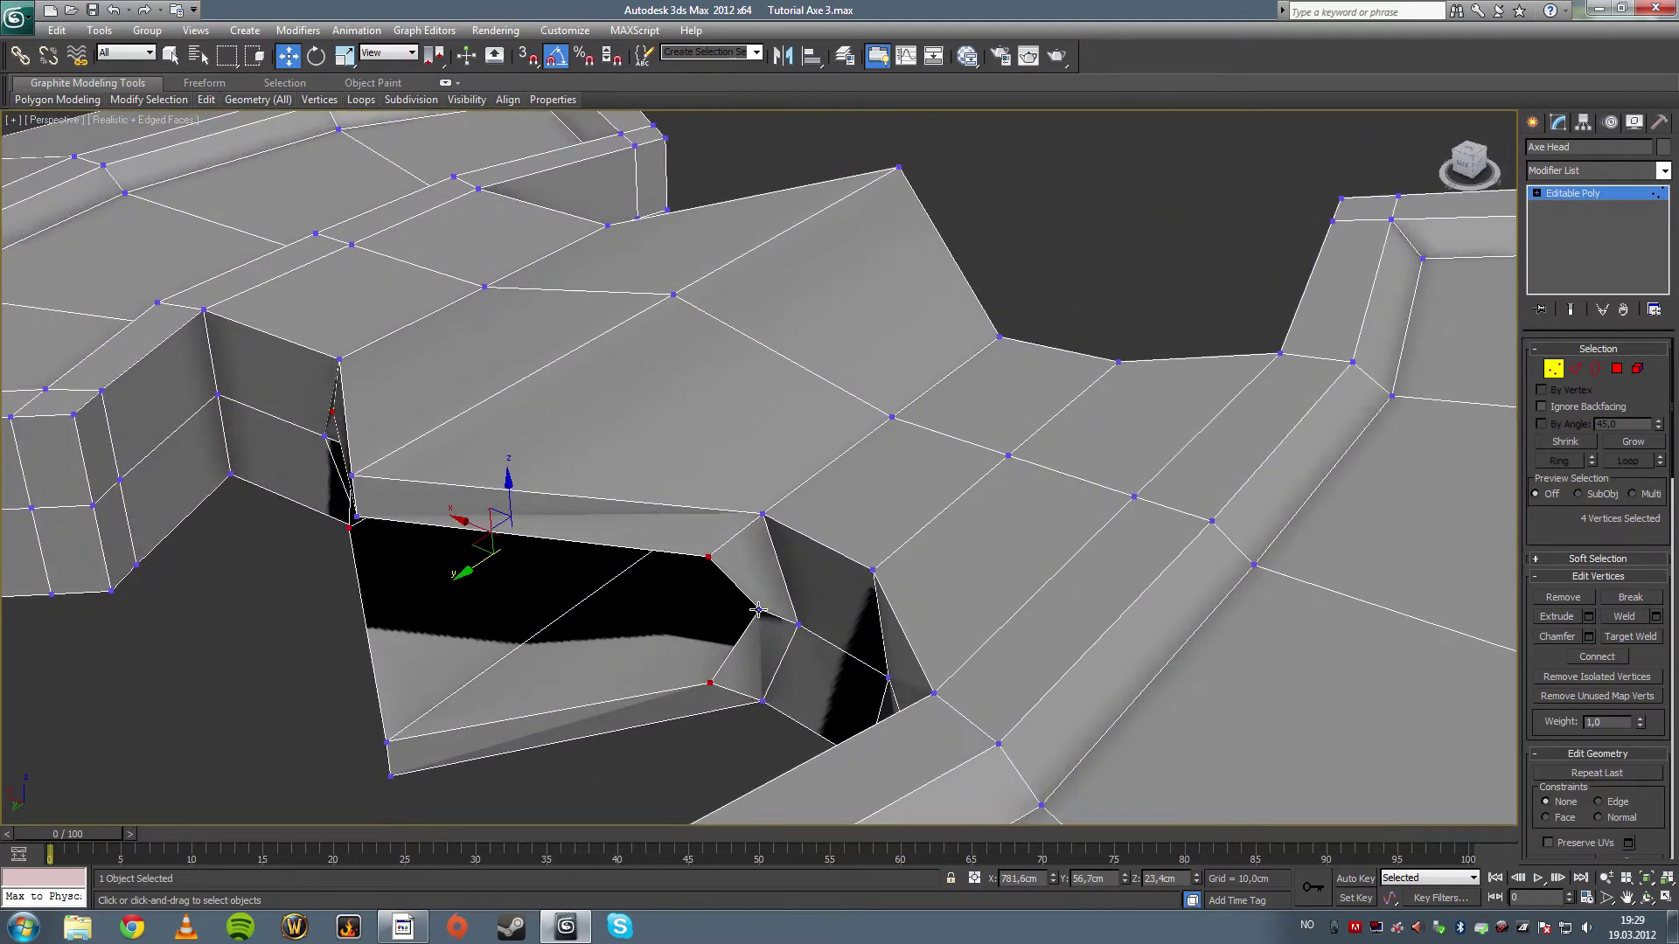
# - Move the two inner side-middle vertices of the positive-Y opening outward along Y to about 55 cm
pyautogui.click(757, 610)
pyautogui.keyDown('alt'); pyautogui.moveTo(758, 609); pyautogui.dragTo(145, 568, button='middle'); pyautogui.keyUp('alt')
pyautogui.keyDown('ctrl'); pyautogui.click(221, 560); pyautogui.keyUp('ctrl')
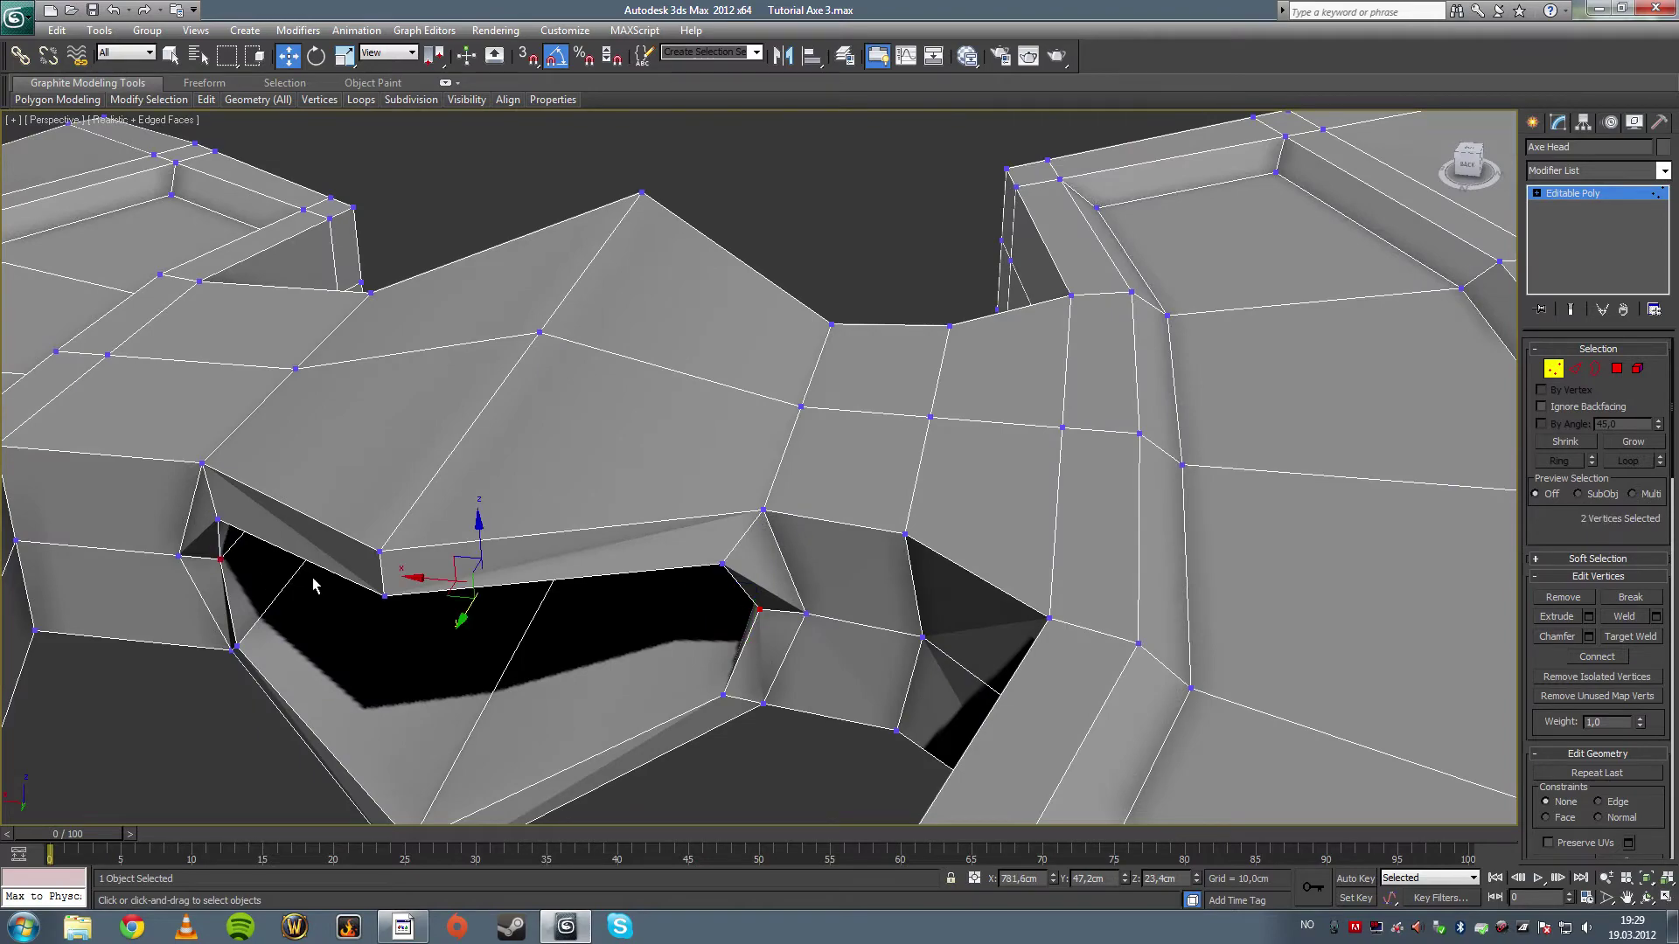
pyautogui.keyDown('alt'); pyautogui.moveTo(315, 577); pyautogui.dragTo(341, 590, button='middle'); pyautogui.keyUp('alt')
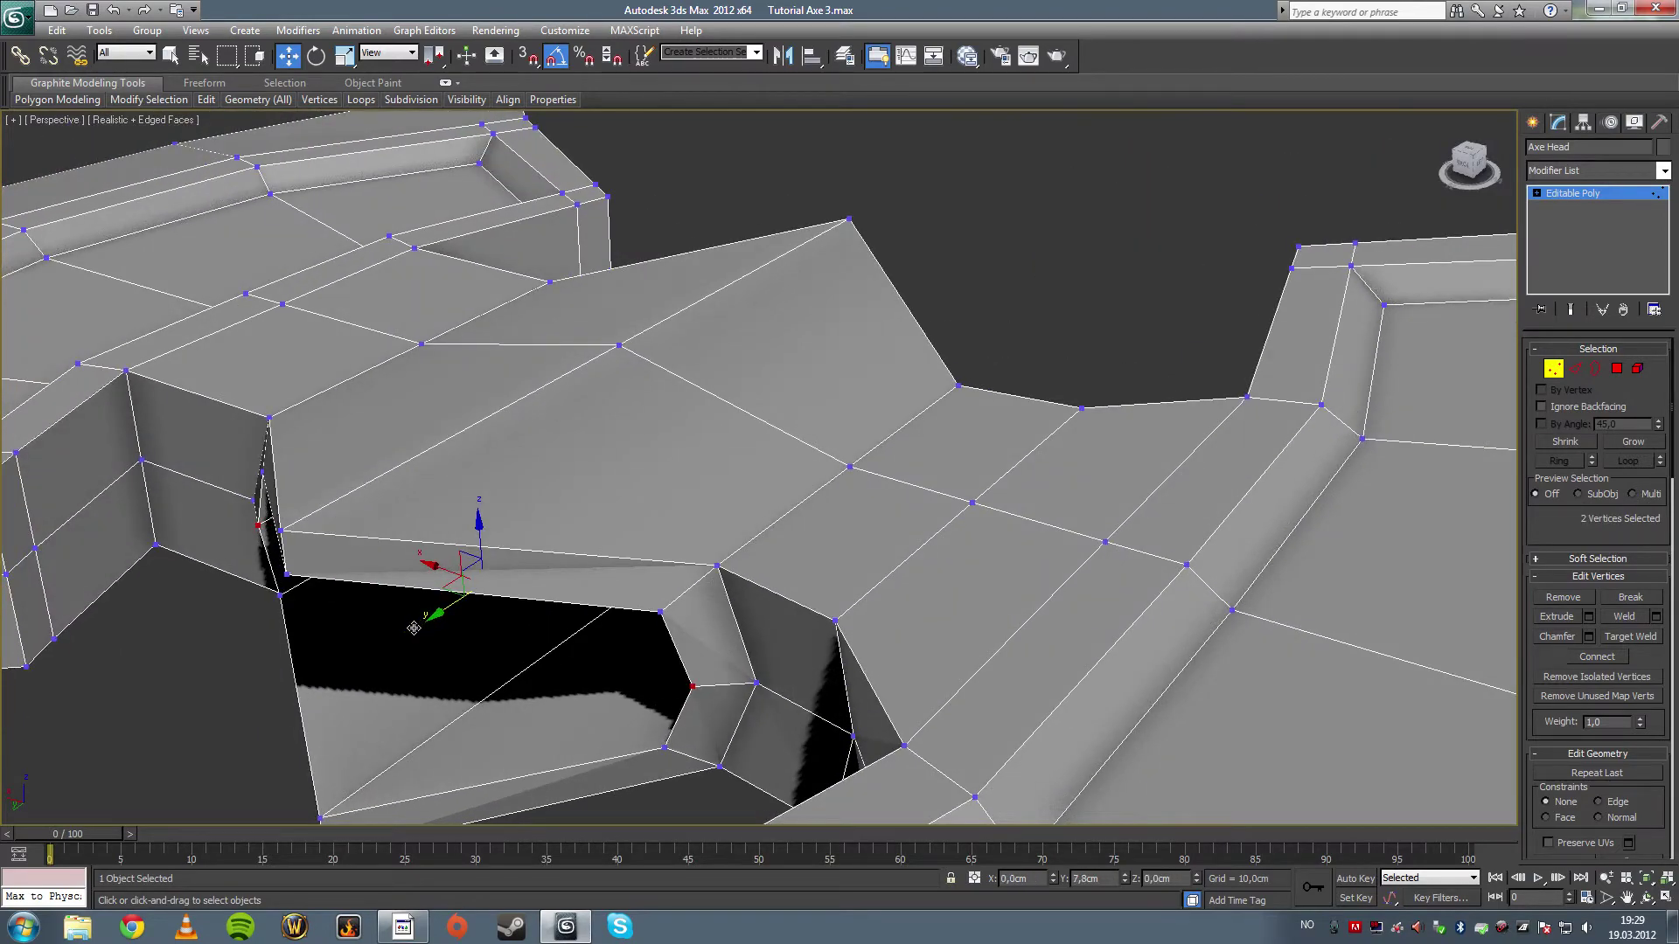
# - Leave vertex editing and deselect the axe head to inspect its overall shape
pyautogui.keyDown('alt'); pyautogui.moveTo(663, 516); pyautogui.dragTo(376, 537, button='middle'); pyautogui.keyUp('alt')
pyautogui.scroll(-3, 376, 537)
pyautogui.moveTo(500, 564); pyautogui.dragTo(678, 329, button='middle')
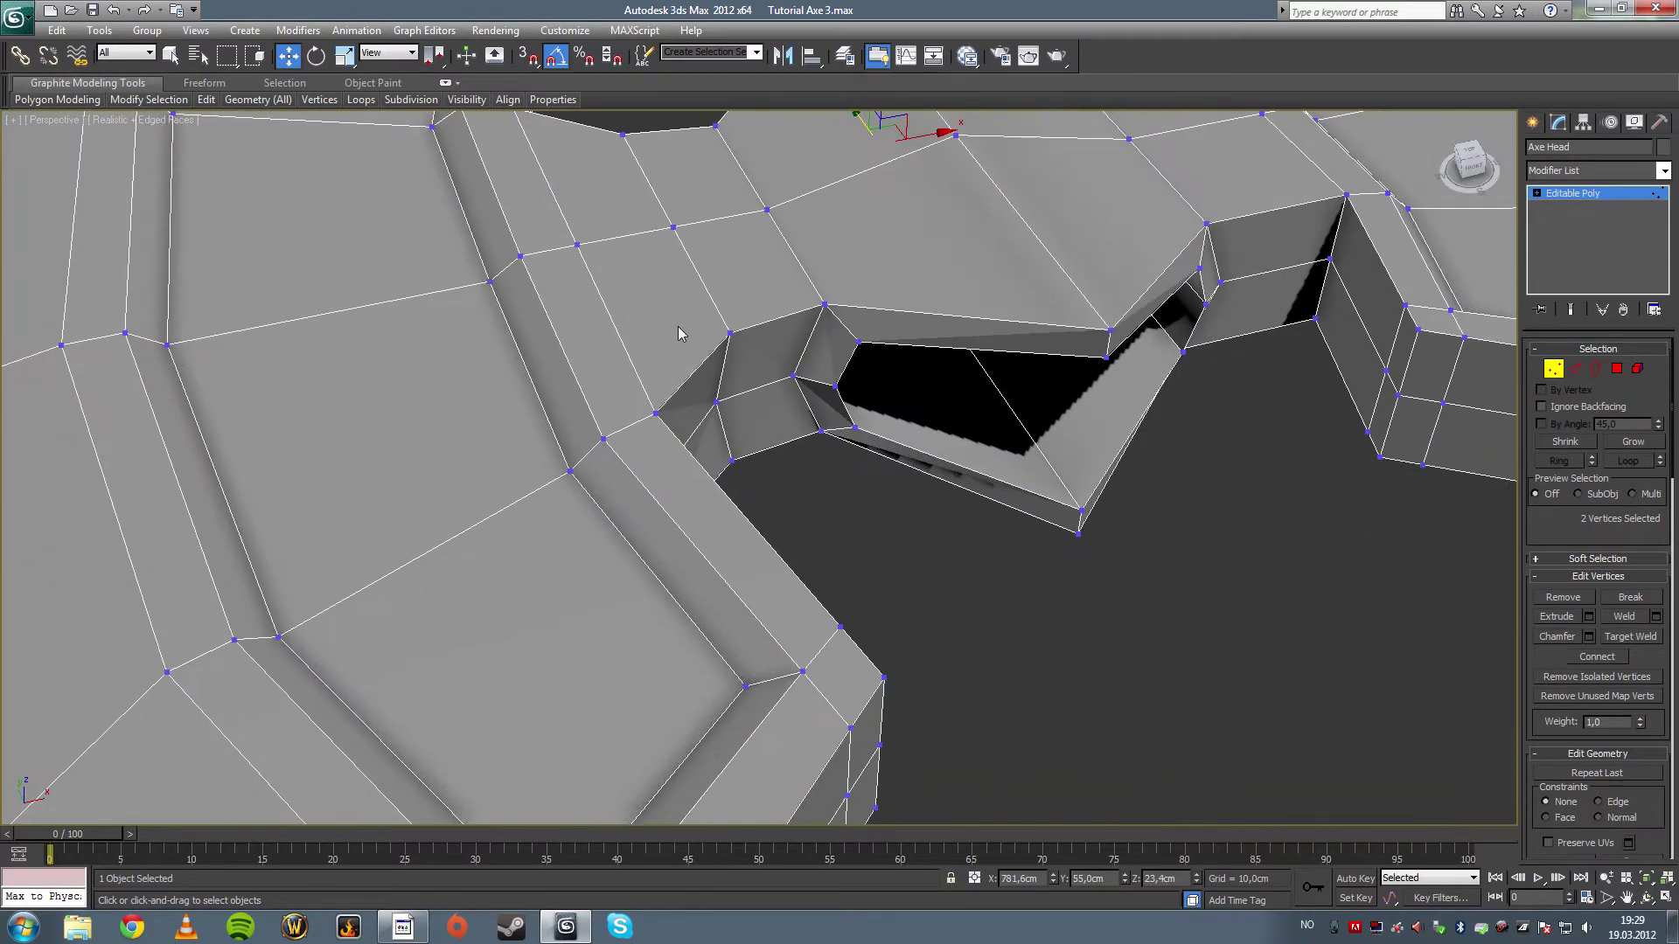
pyautogui.scroll(-4, 679, 329)
pyautogui.click(171, 55)
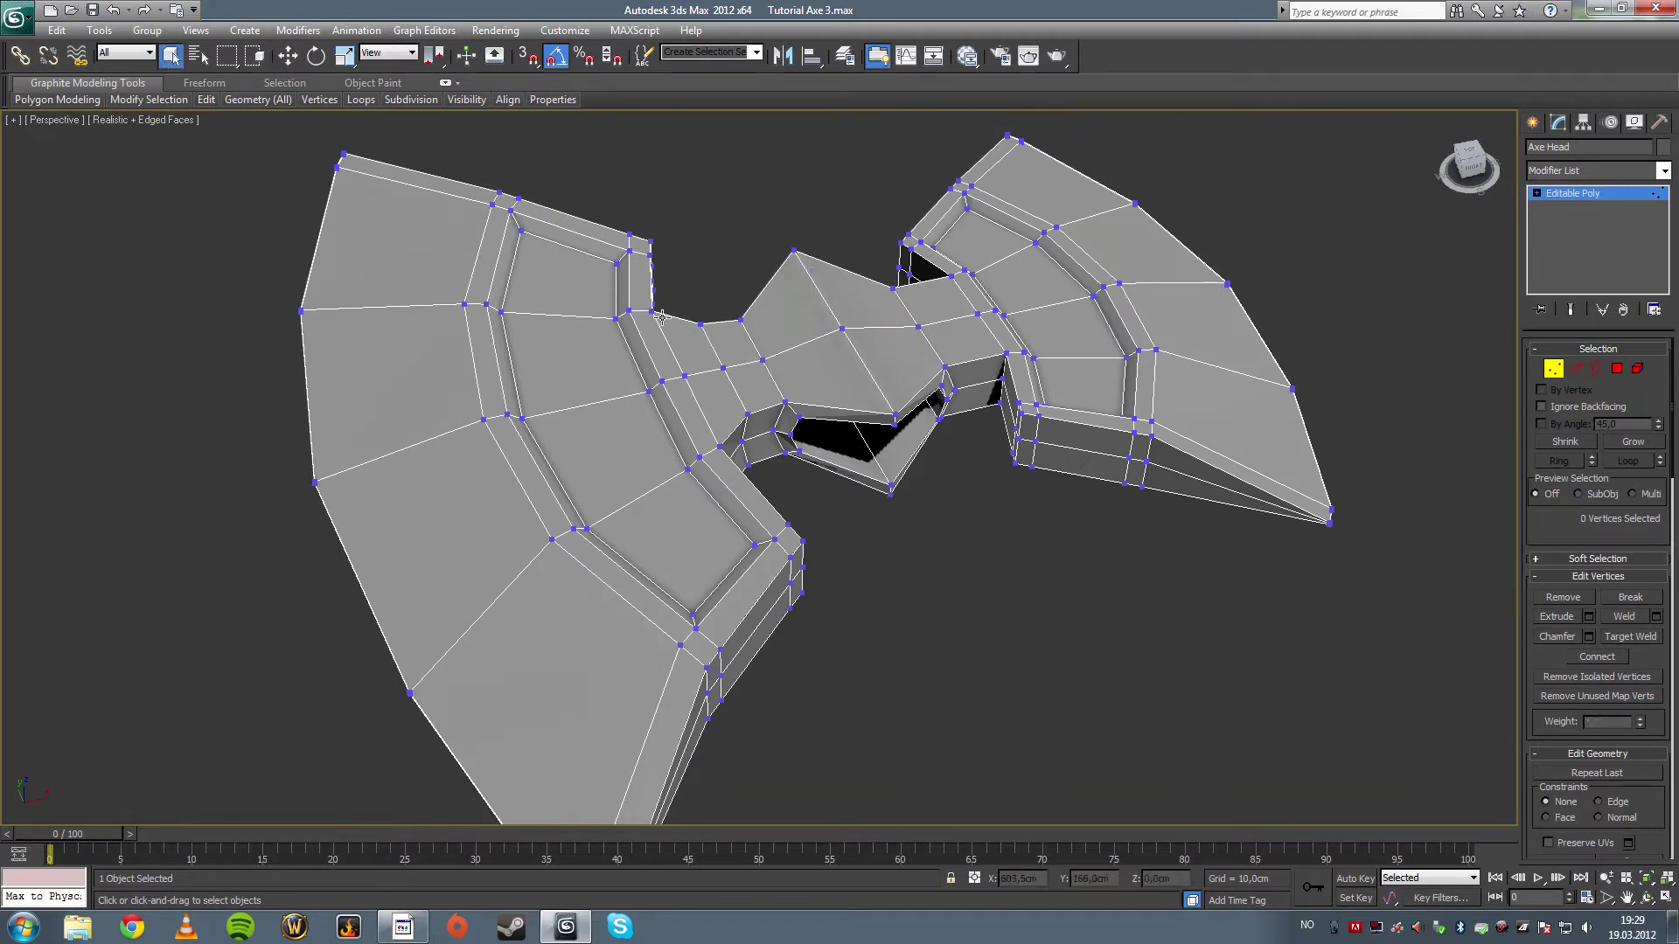
pyautogui.click(1452, 349)
pyautogui.click(1539, 368)
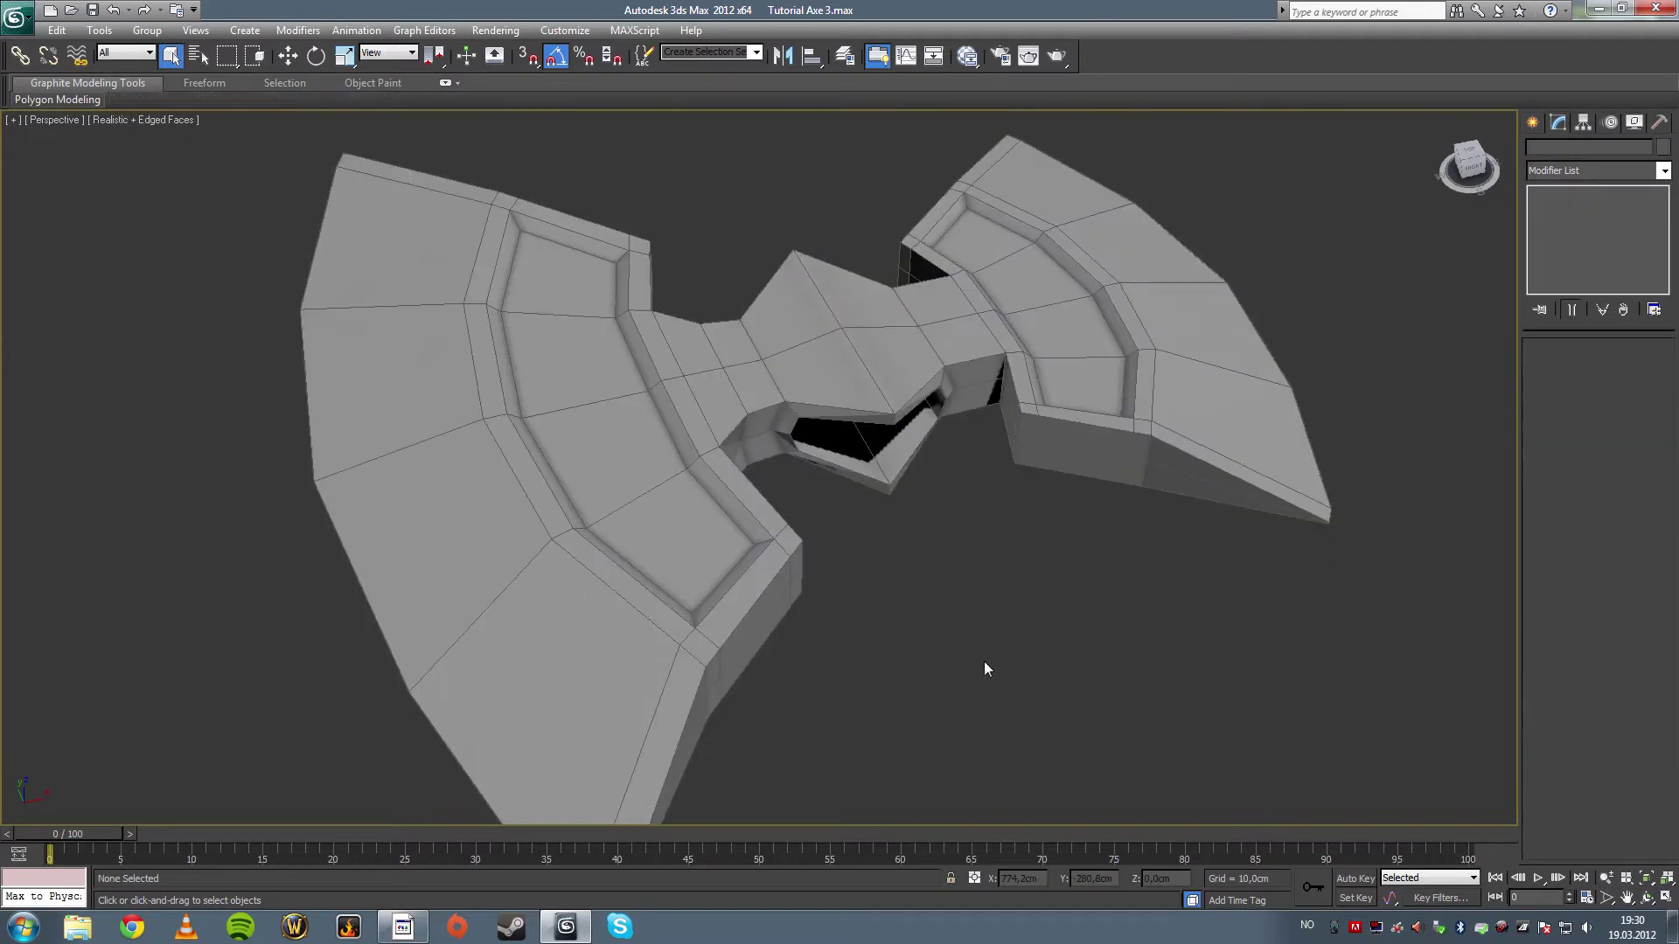
# - Reselect the axe head and select all vertices along the large blade's upper end in the top view
pyautogui.hotkey('alt', 'w')
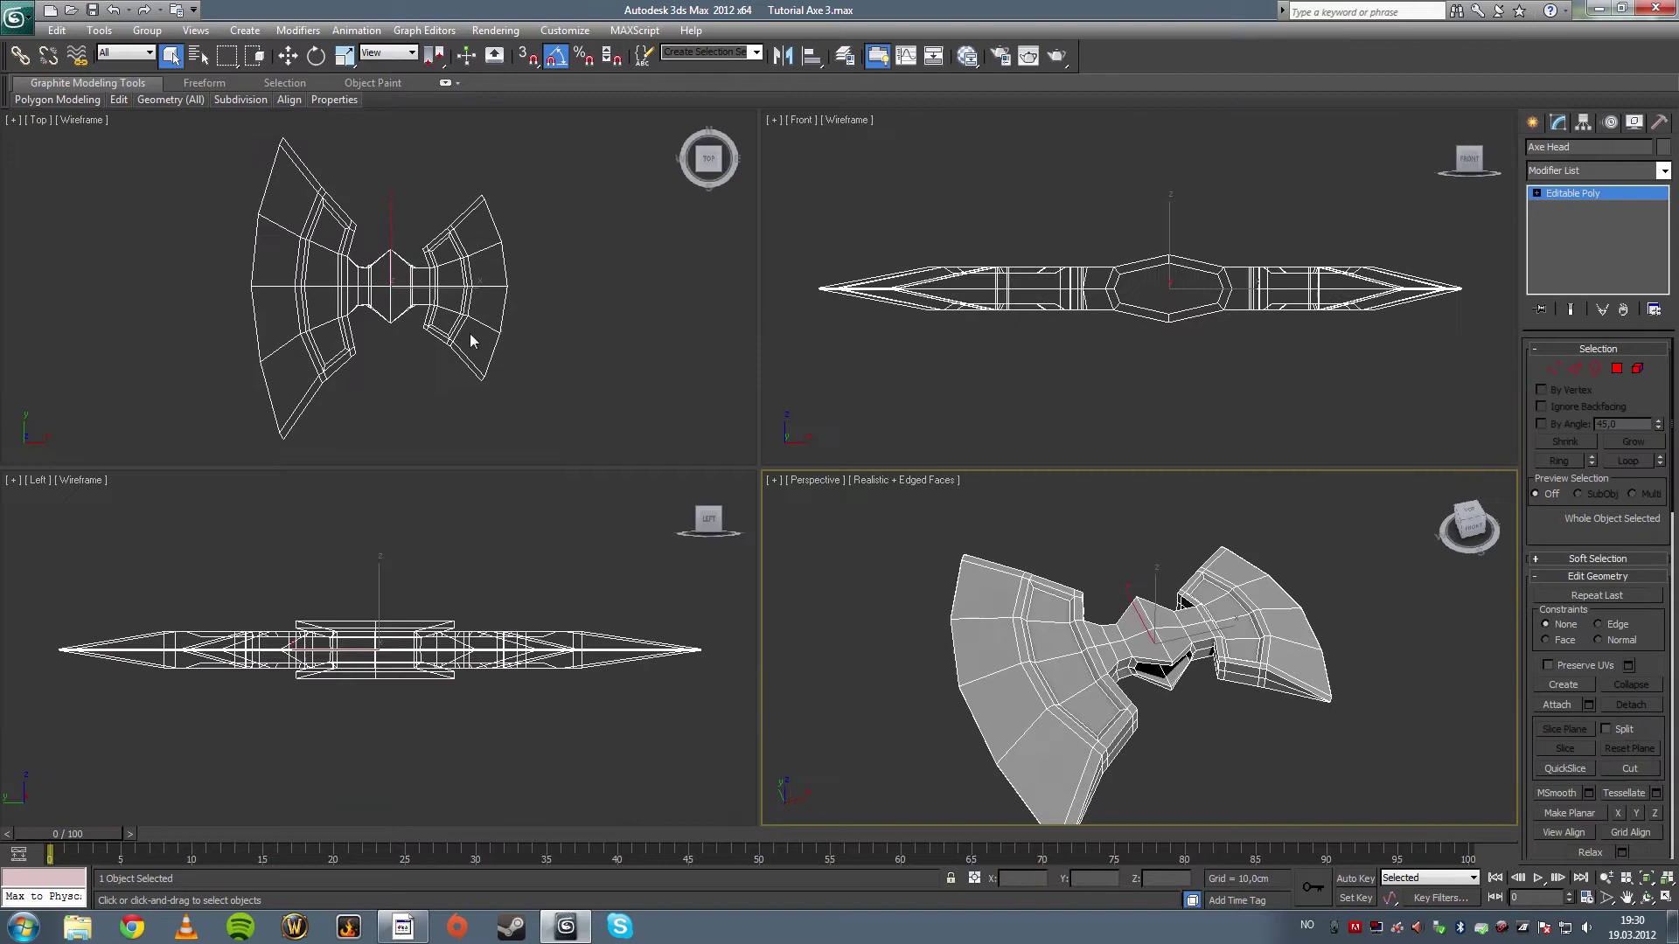
pyautogui.middleClick(469, 336)
pyautogui.hotkey('alt', 'w')
pyautogui.moveTo(752, 613); pyautogui.dragTo(715, 591, button='middle')
pyautogui.scroll(7, 714, 580)
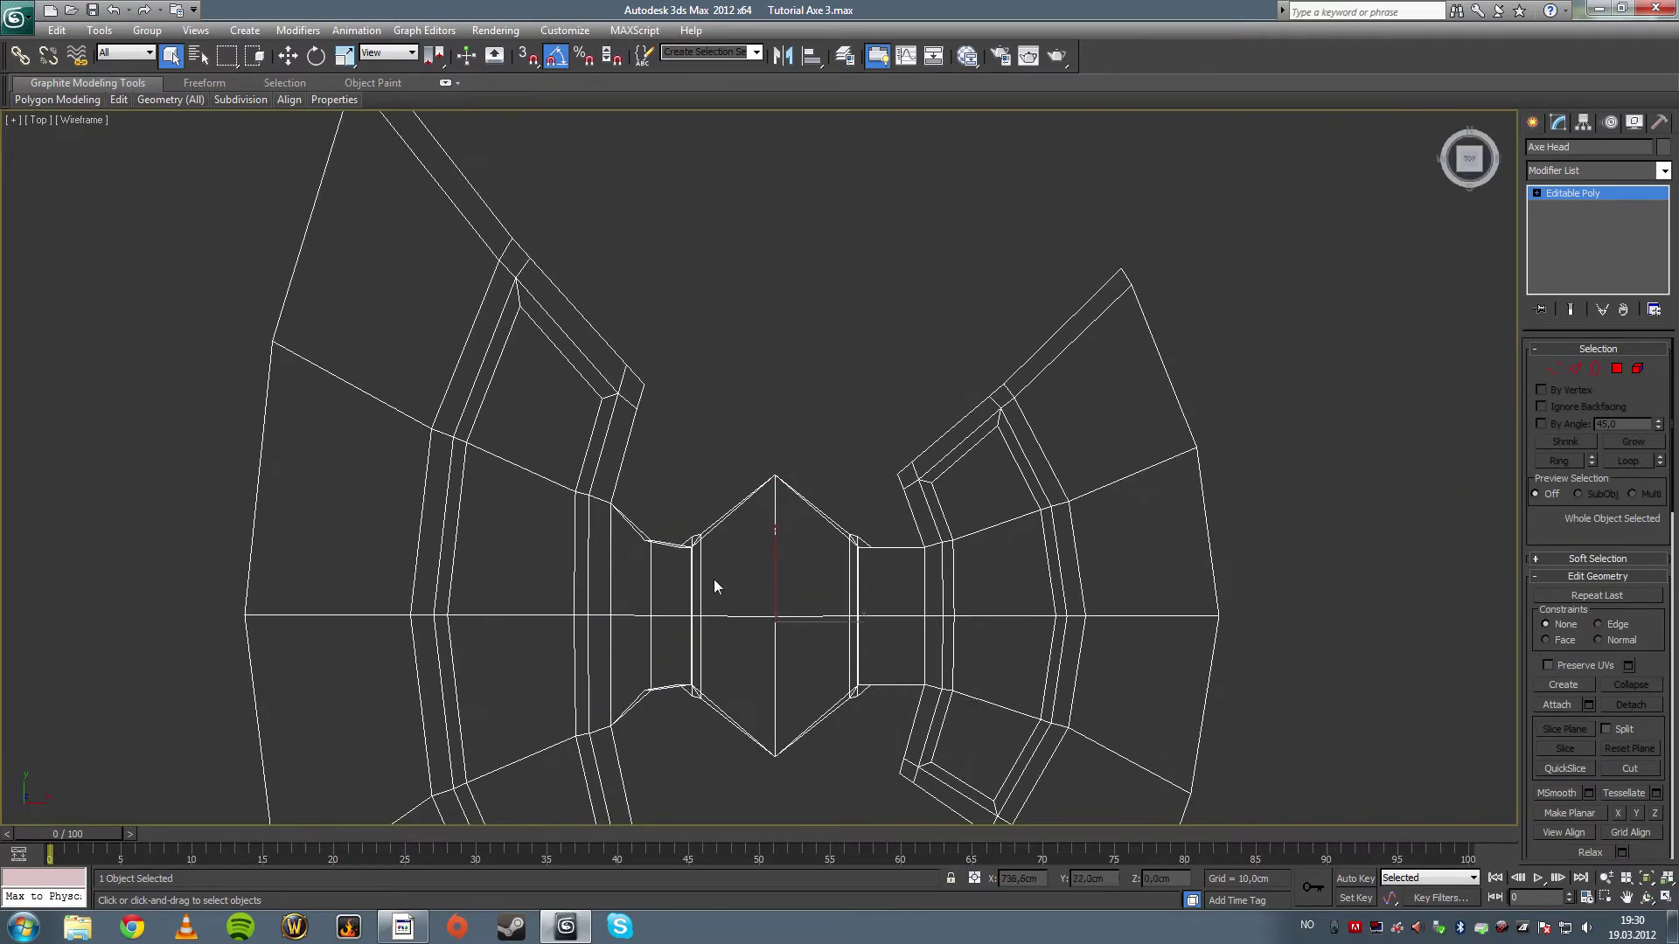
pyautogui.press('1')
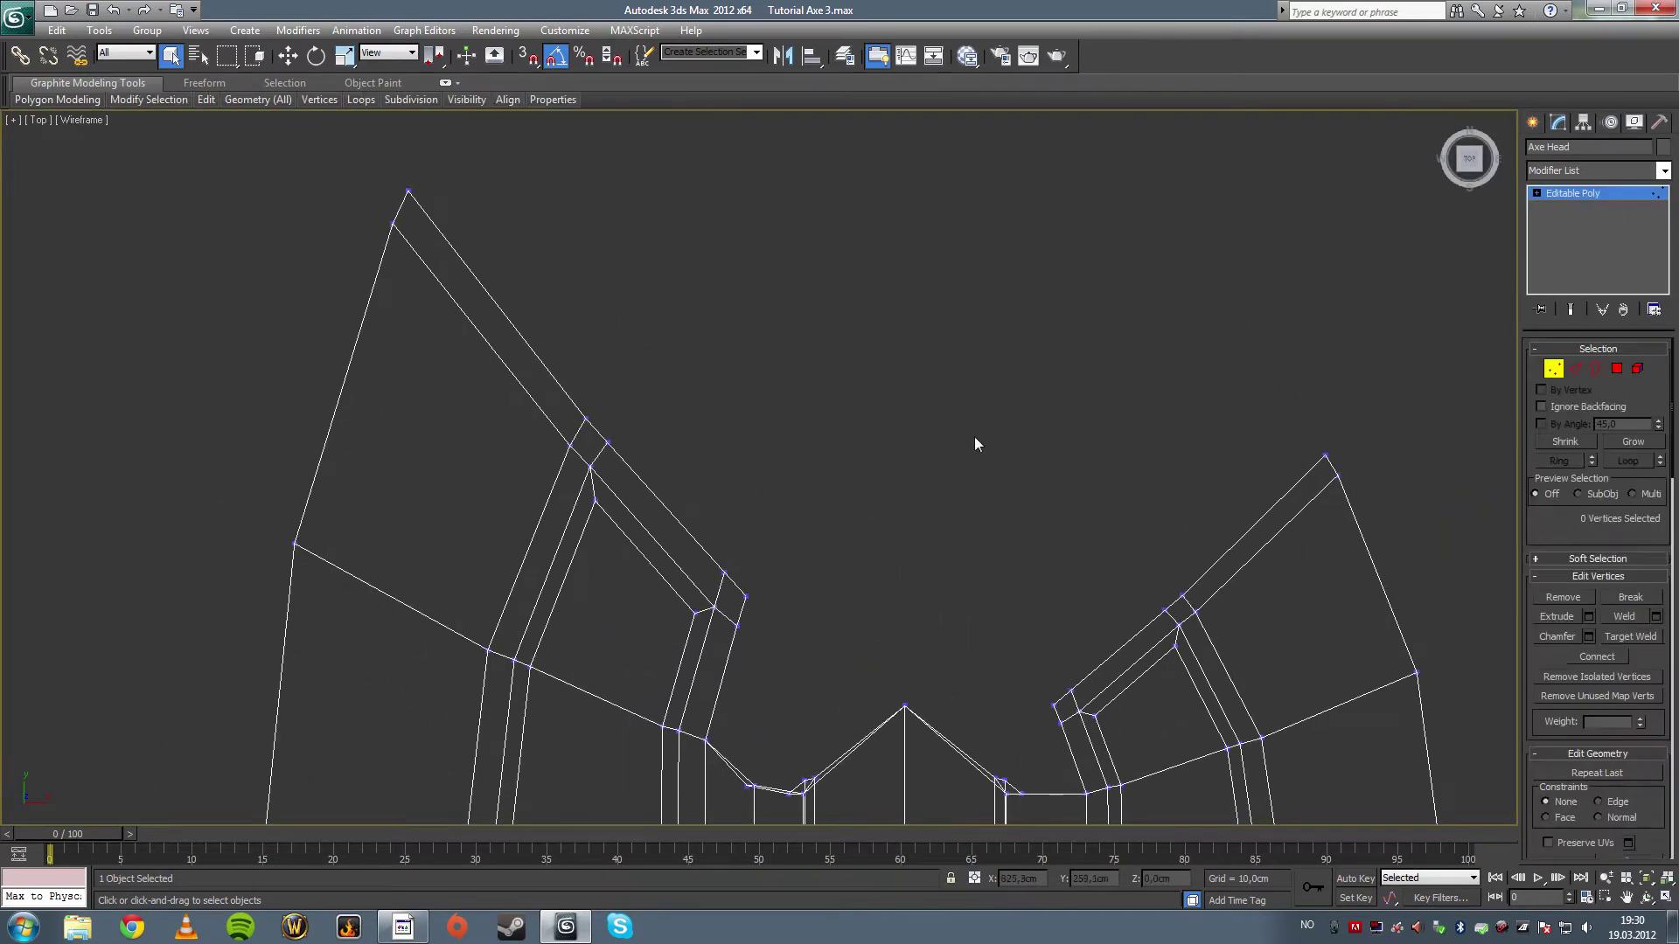
pyautogui.scroll(-5, 910, 402)
pyautogui.moveTo(888, 444); pyautogui.dragTo(880, 389, button='middle')
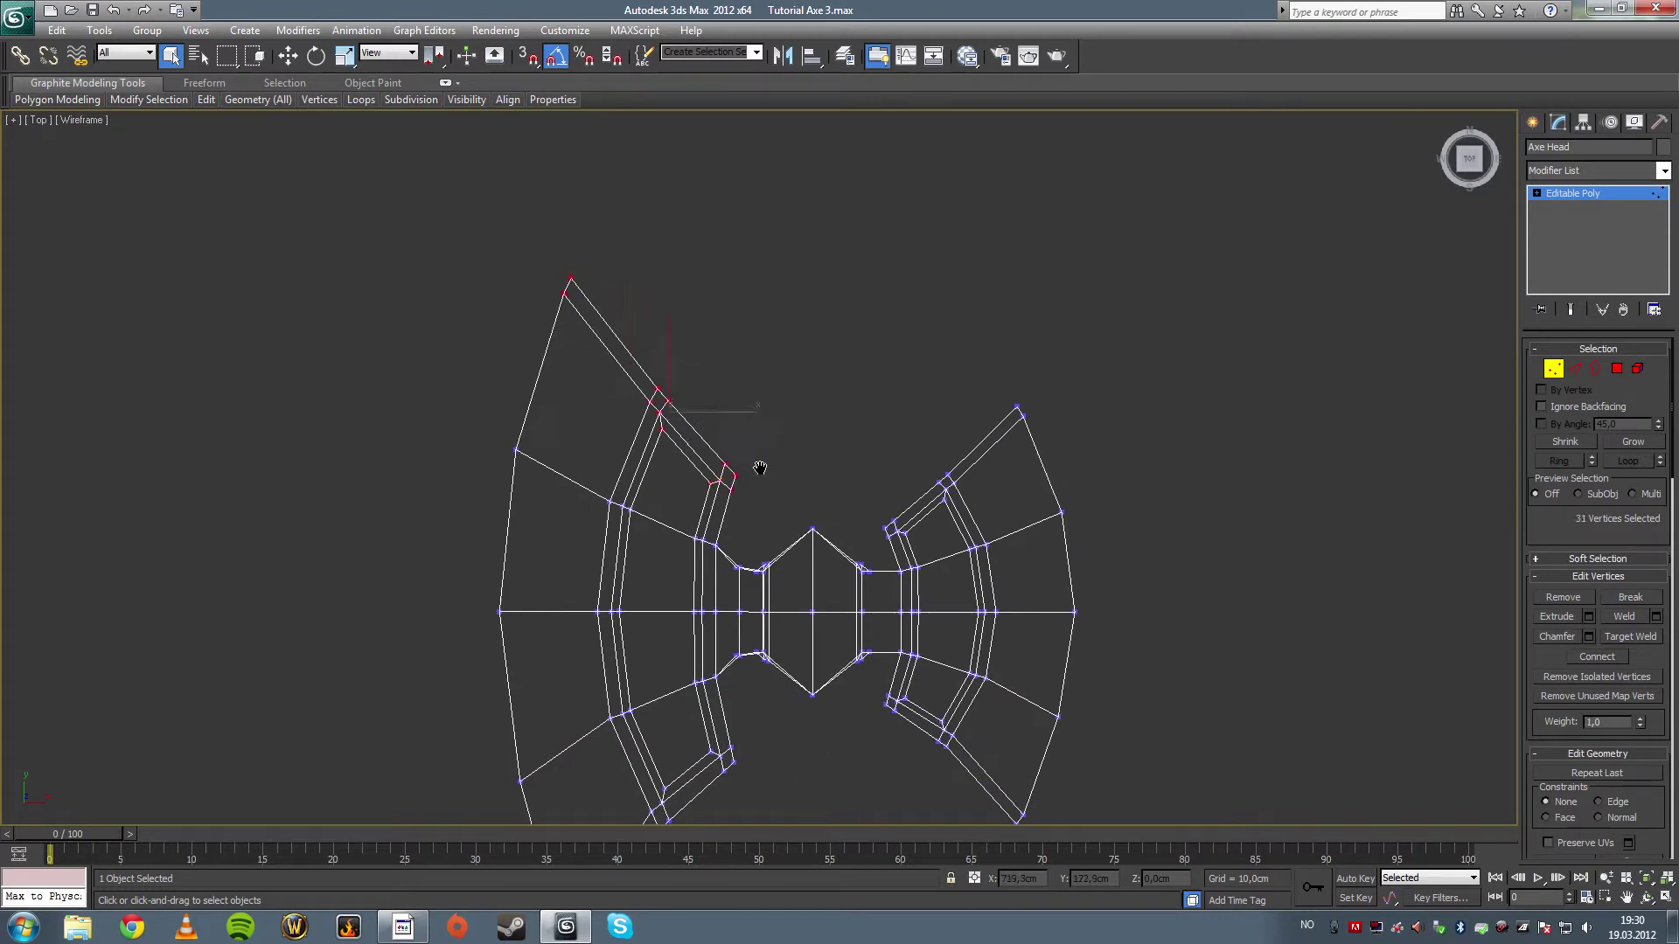
# - Lengthen the large blade by moving its selected upper-end vertices to about X 643 cm, Y 350 cm, and clear the selection
pyautogui.moveTo(760, 469); pyautogui.dragTo(703, 425, button='middle')
pyautogui.click(288, 55)
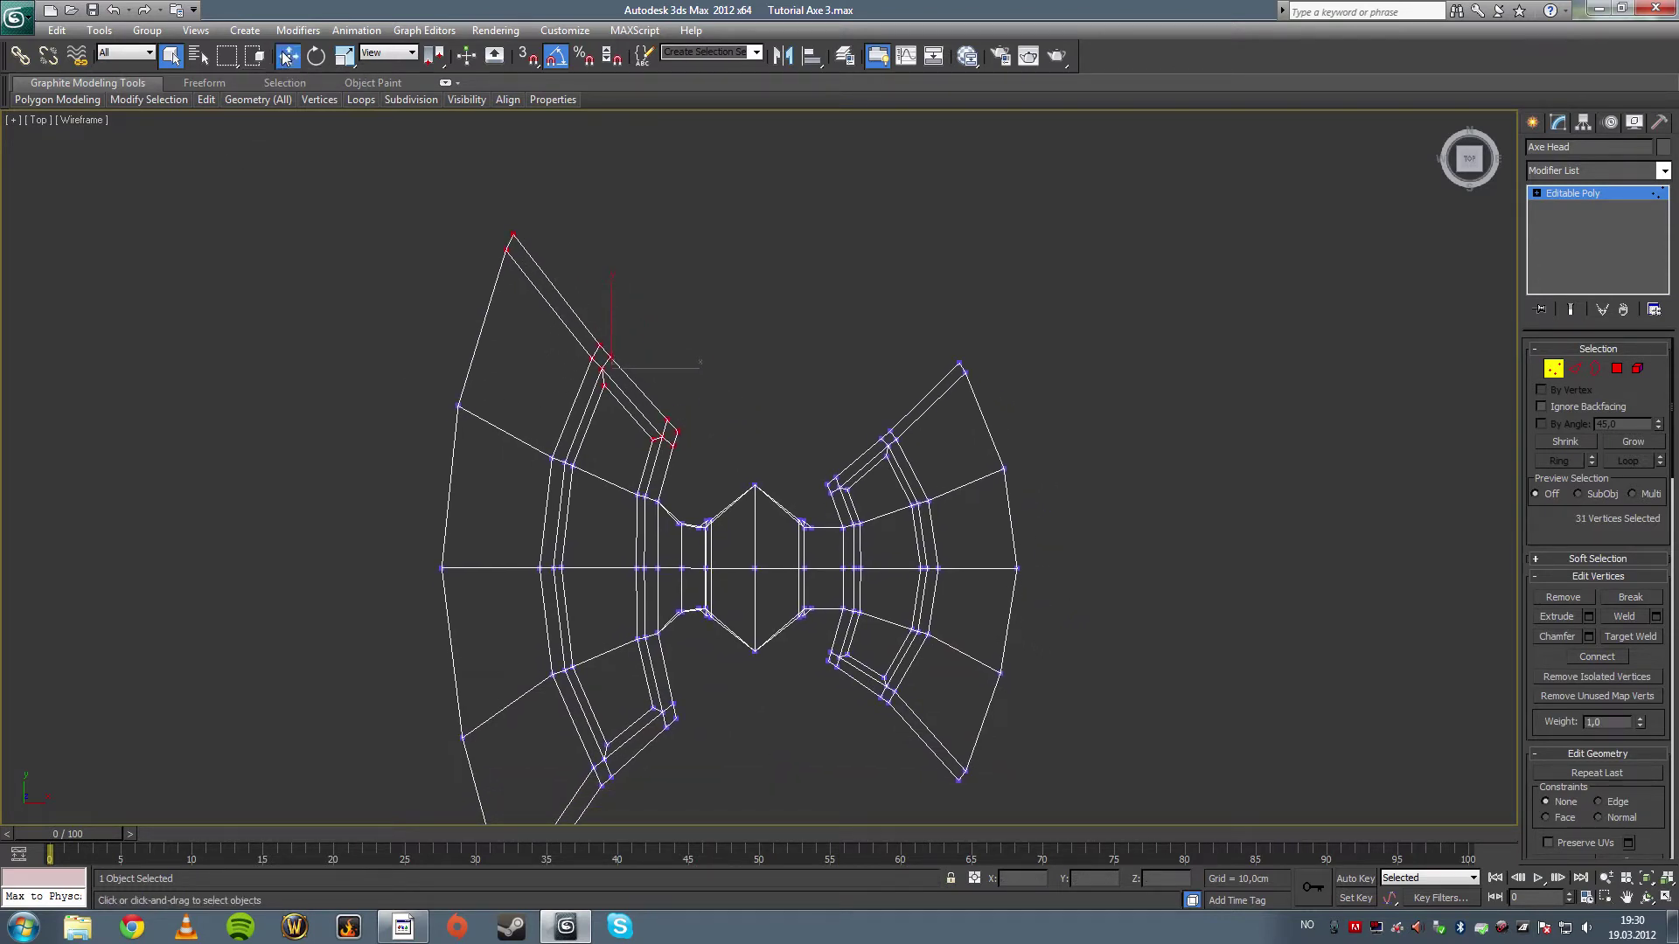
pyautogui.moveTo(573, 339); pyautogui.dragTo(519, 357, button='middle')
pyautogui.scroll(-2, 564, 259)
pyautogui.scroll(-1, 564, 259)
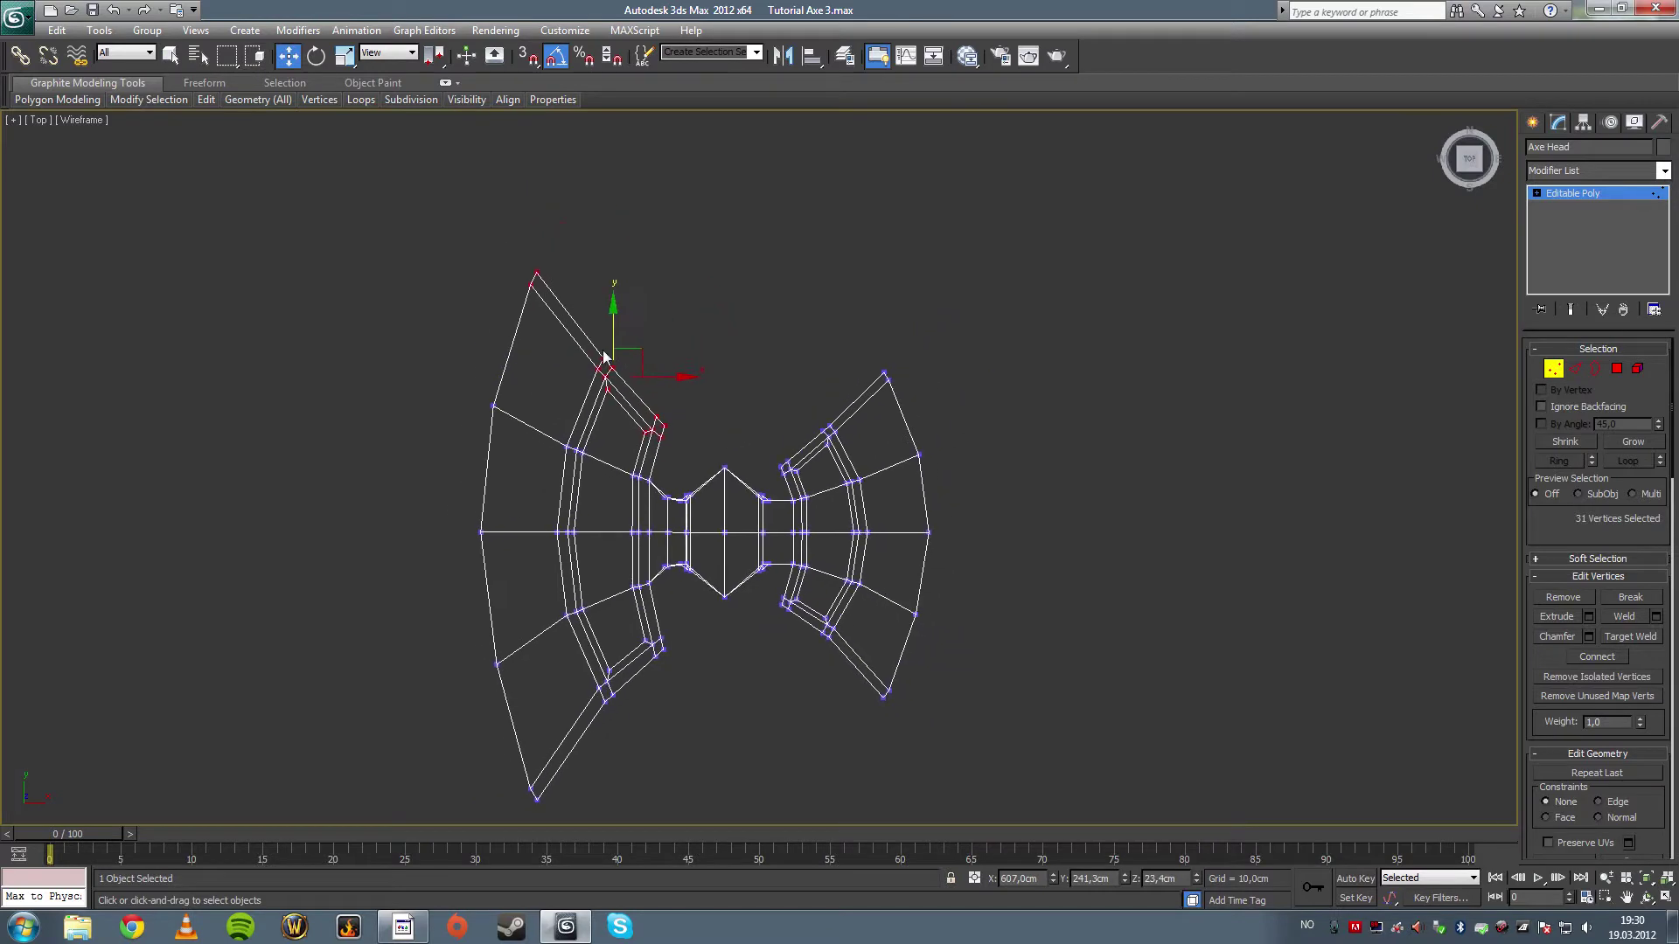
pyautogui.moveTo(639, 348); pyautogui.dragTo(662, 281)
pyautogui.scroll(4, 729, 411)
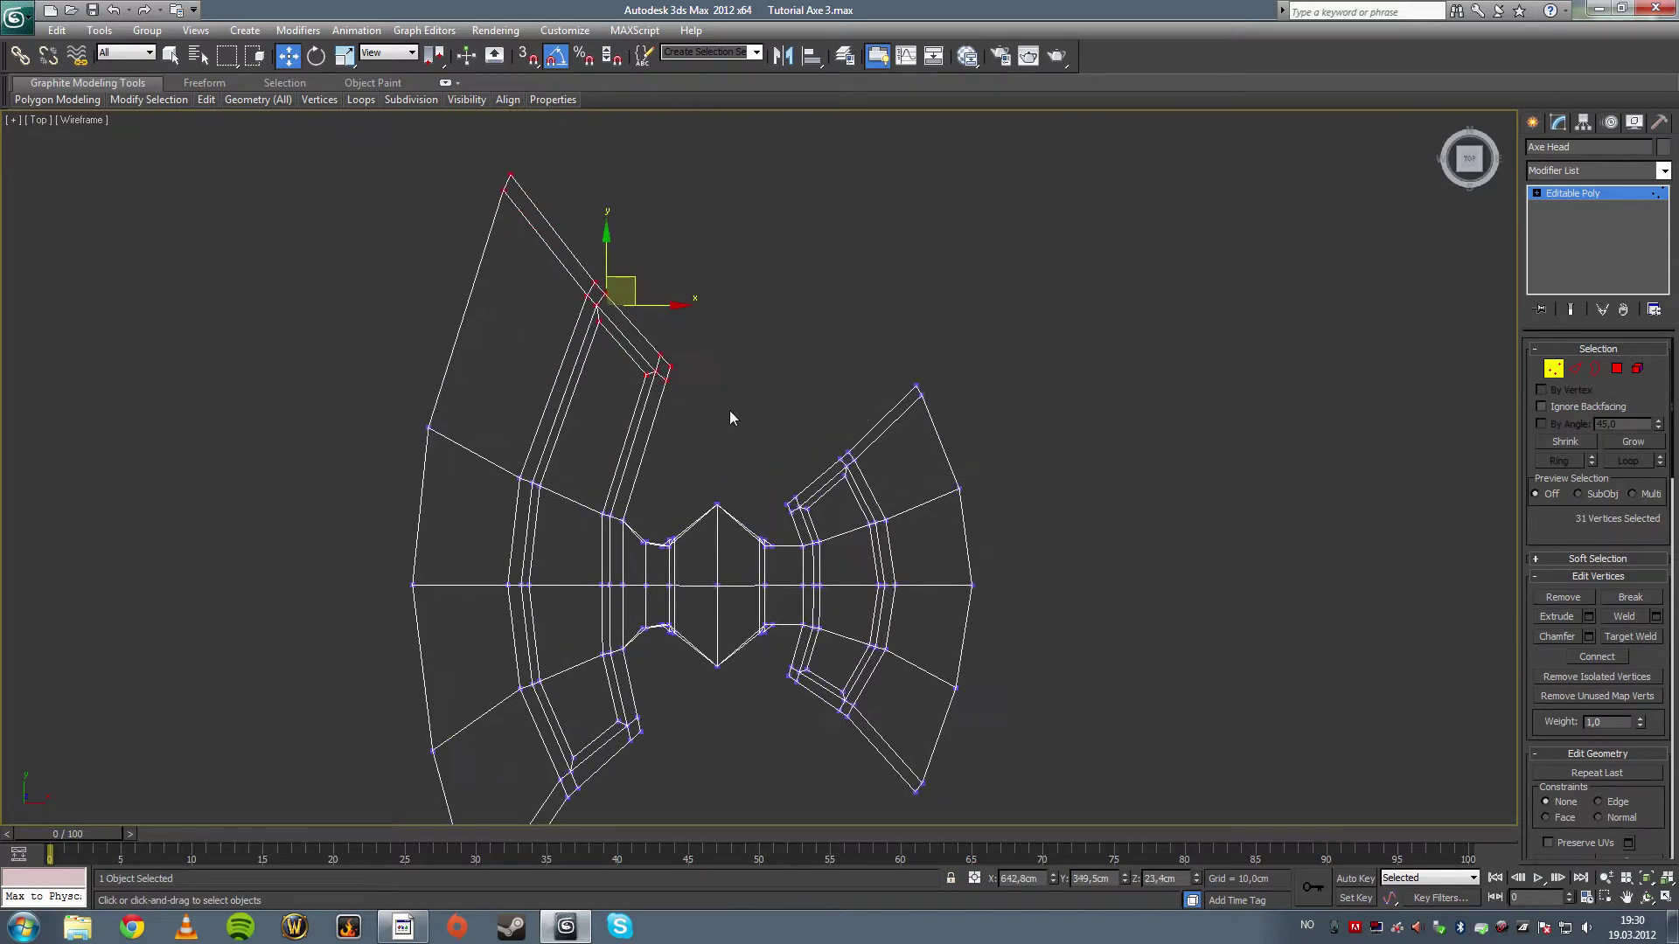
pyautogui.moveTo(671, 354); pyautogui.dragTo(757, 323, button='middle')
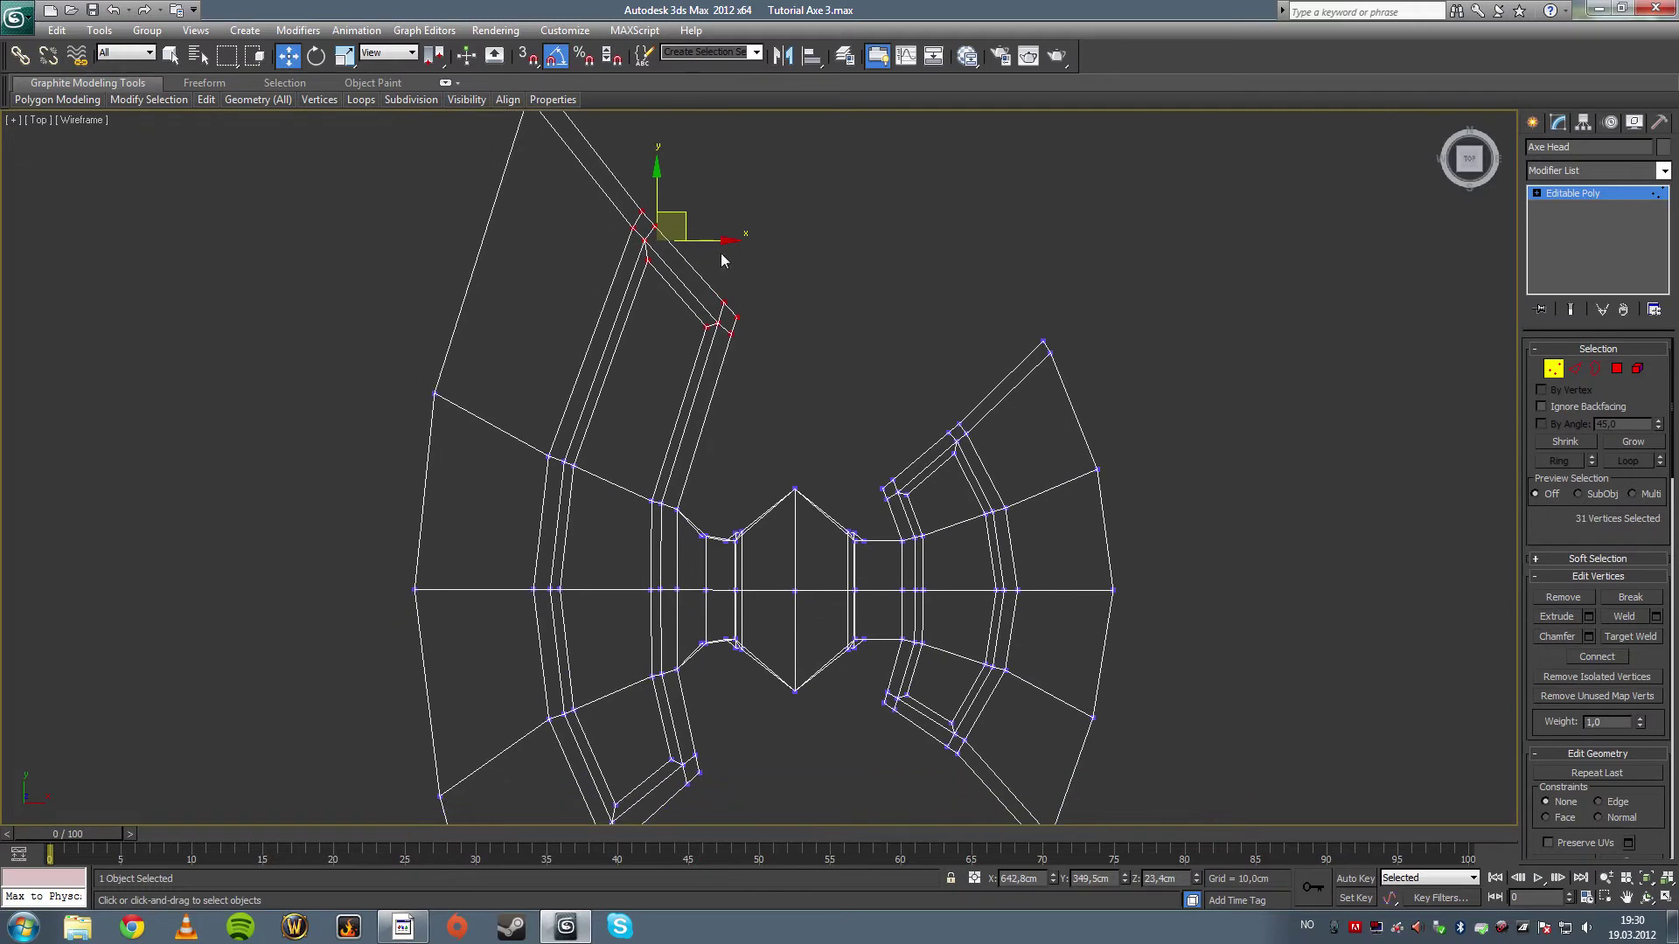
pyautogui.moveTo(687, 214); pyautogui.dragTo(690, 209)
pyautogui.click(769, 356)
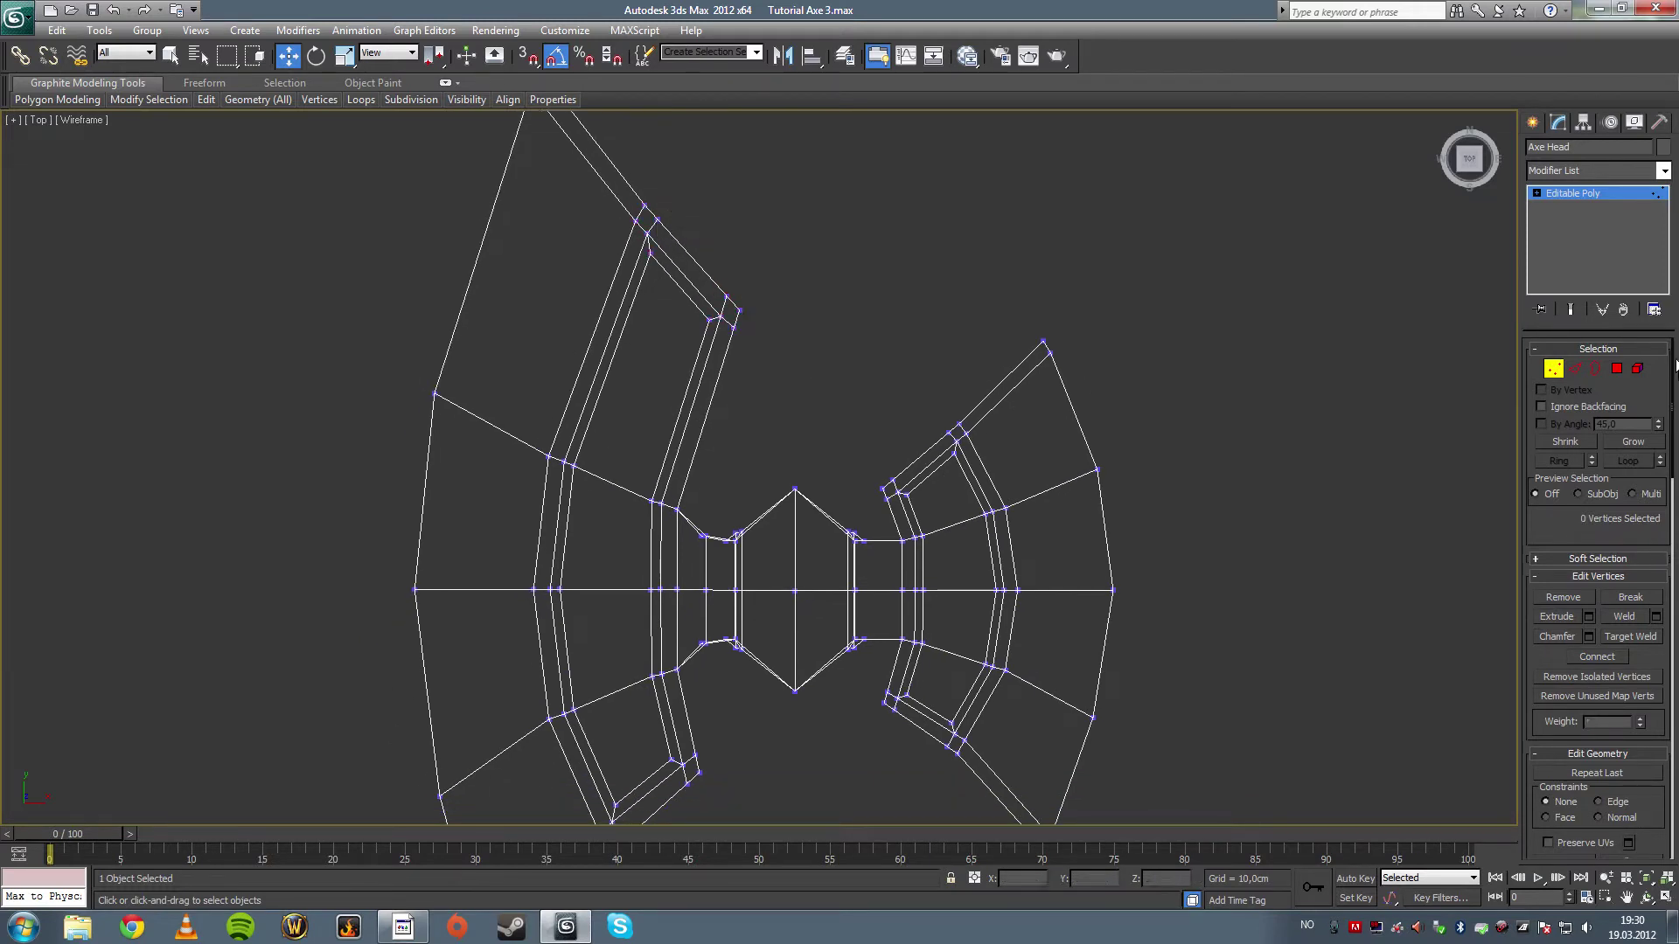
# - Select the ring of lengthwise edges in the large blade's stretched upper section and connect them with one new edge loop
pyautogui.click(1578, 368)
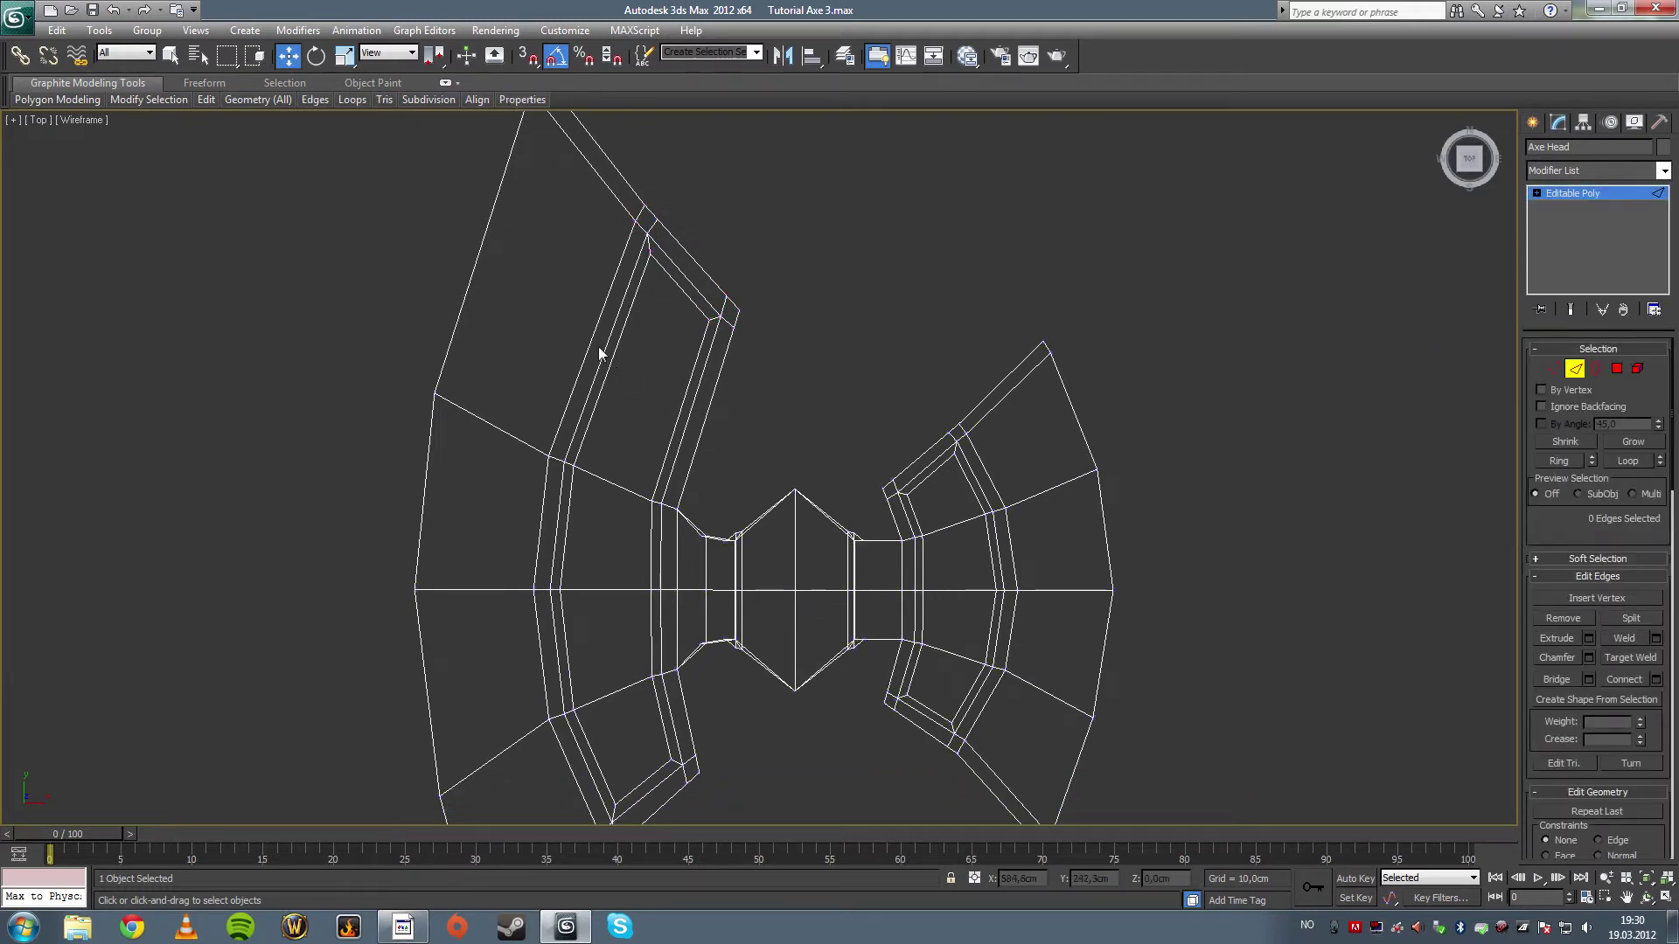
pyautogui.moveTo(610, 355); pyautogui.dragTo(612, 356)
pyautogui.click(1564, 460)
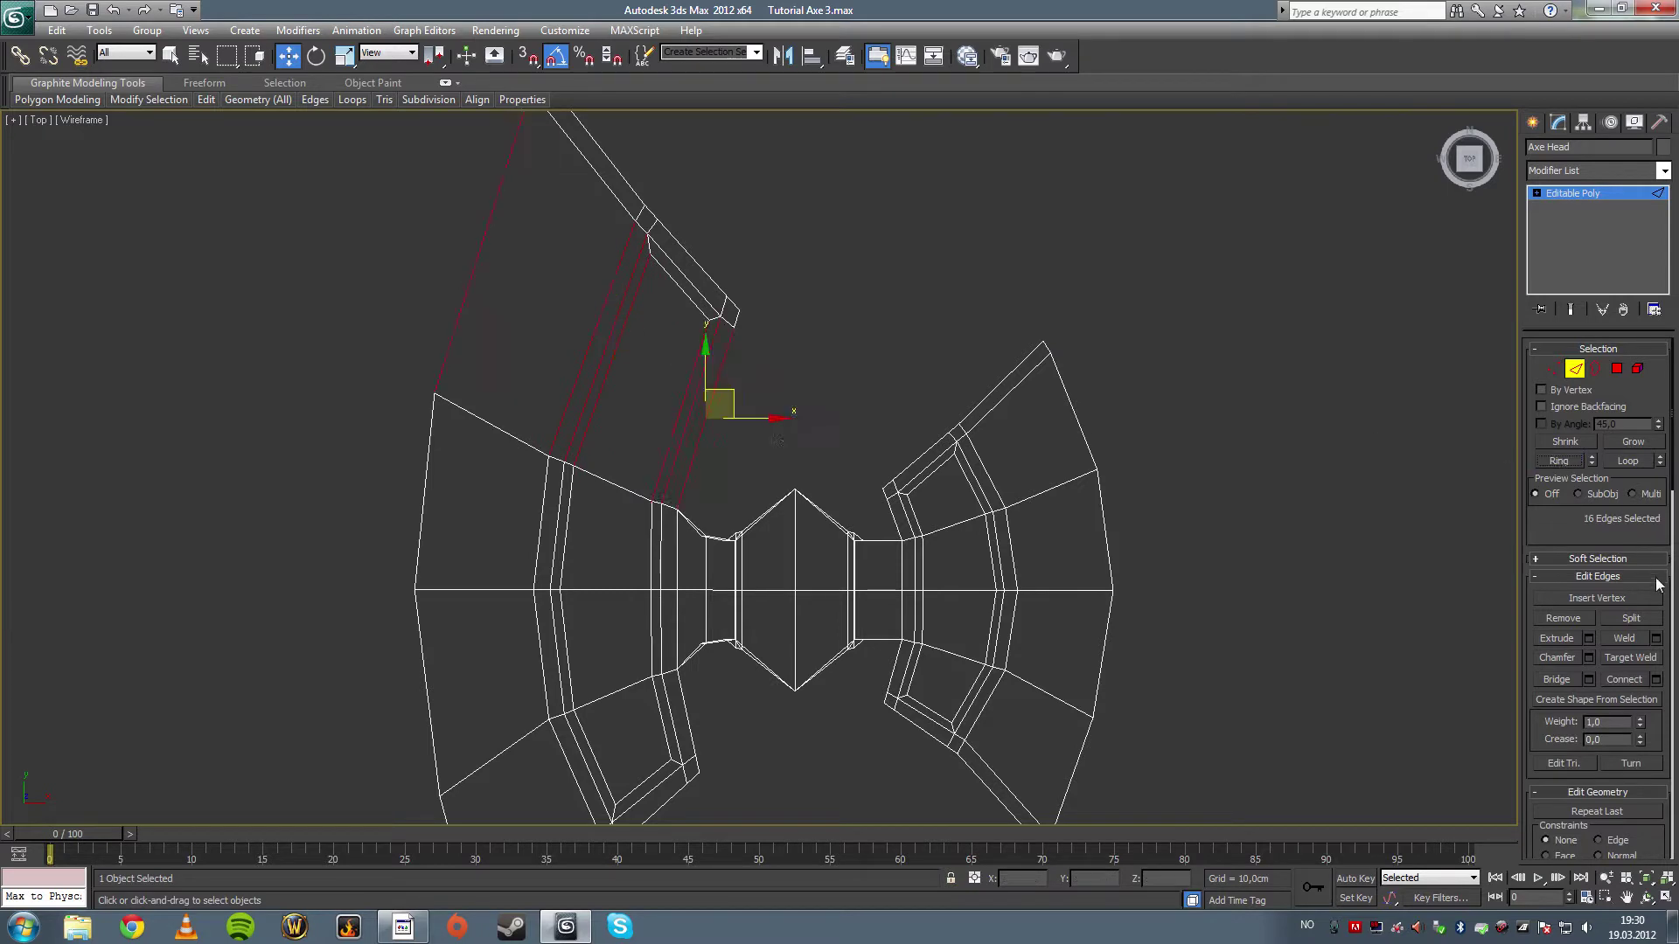
pyautogui.click(1656, 680)
pyautogui.click(767, 554)
pyautogui.moveTo(640, 219); pyautogui.dragTo(713, 333, button='middle')
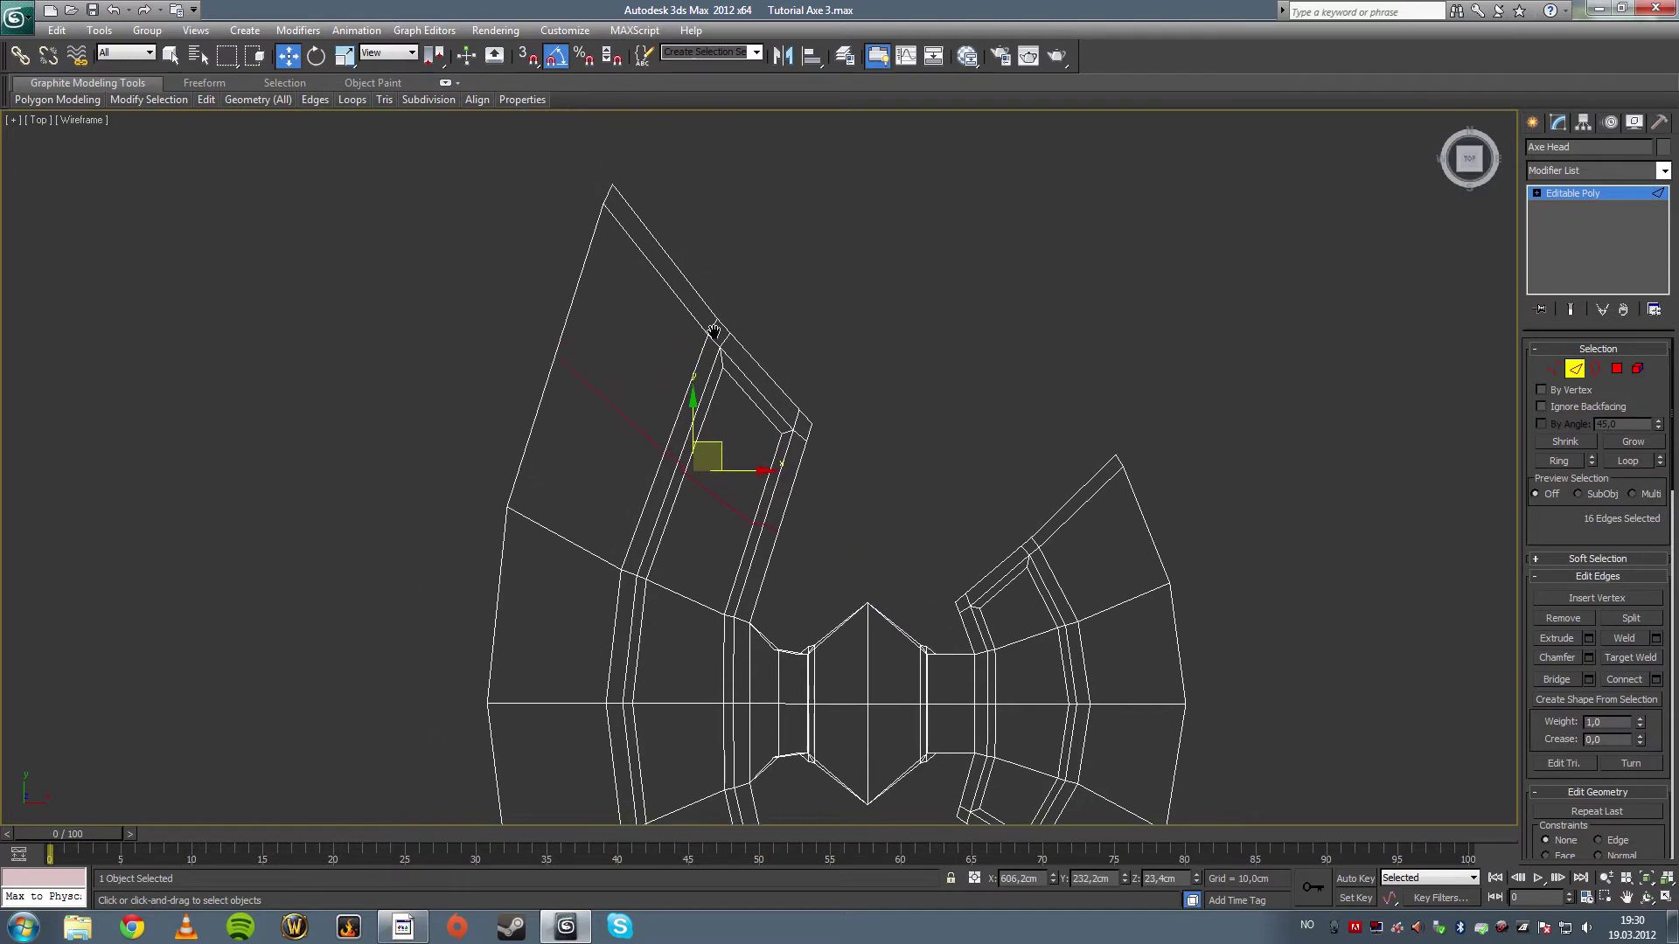
# - Shift the new edge loop's vertices slightly outward in vertex mode to curve the large blade's upper section, and clear the selection
pyautogui.click(1554, 369)
pyautogui.moveTo(880, 367); pyautogui.dragTo(968, 284, button='middle')
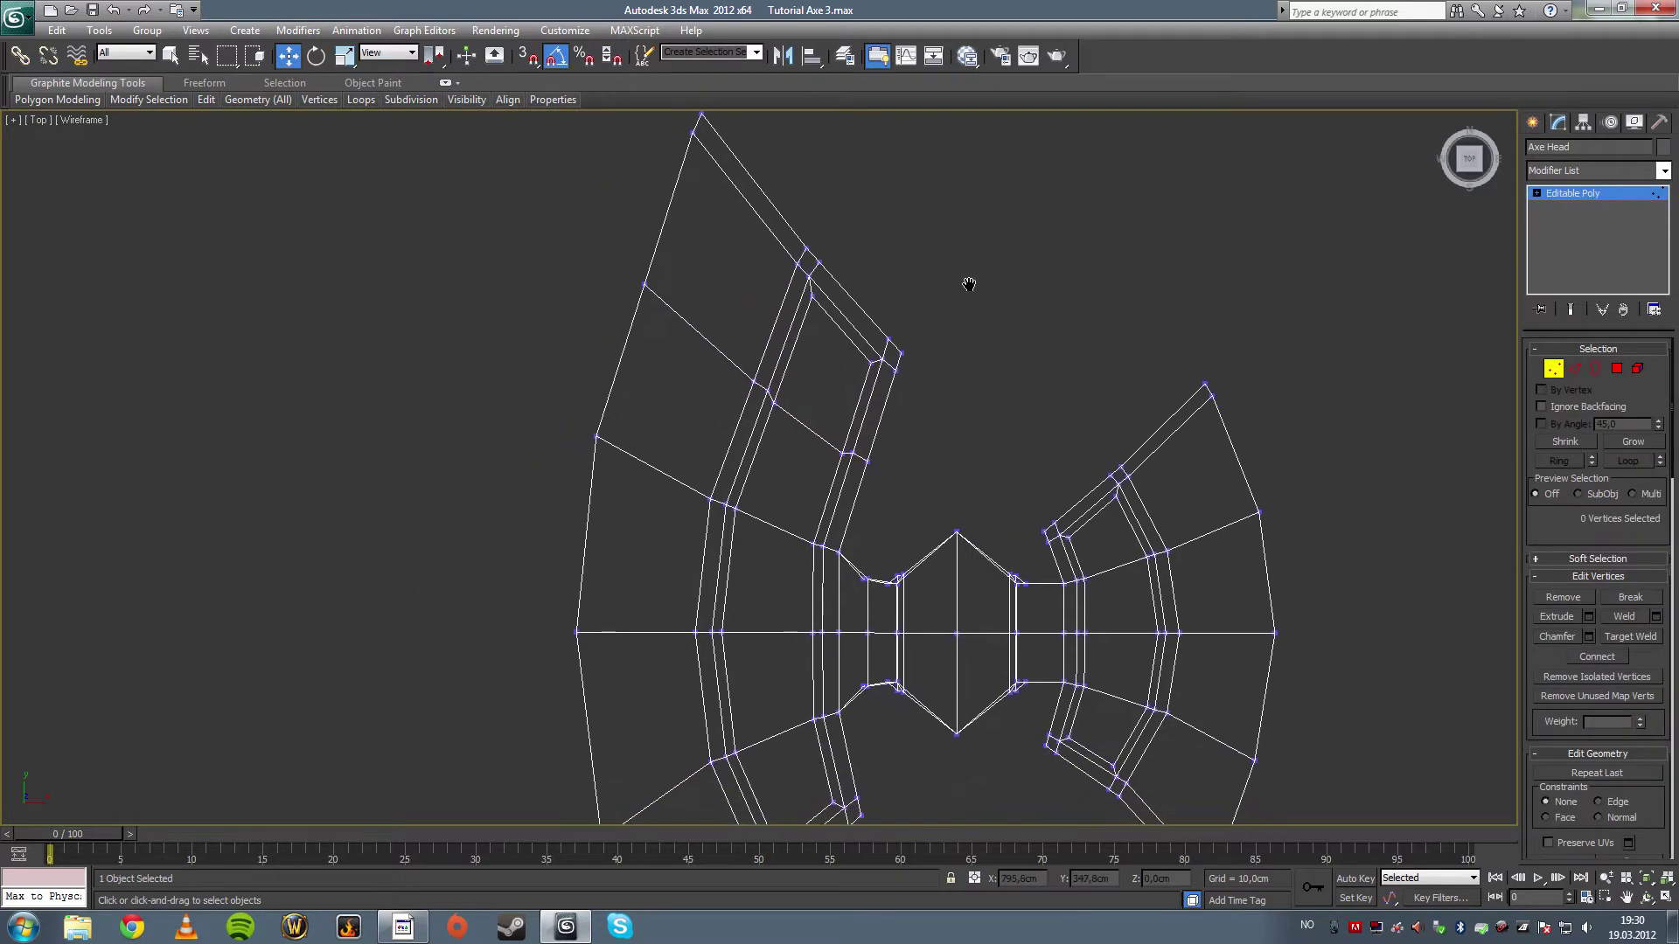
pyautogui.click(642, 282)
pyautogui.moveTo(715, 361); pyautogui.dragTo(893, 491)
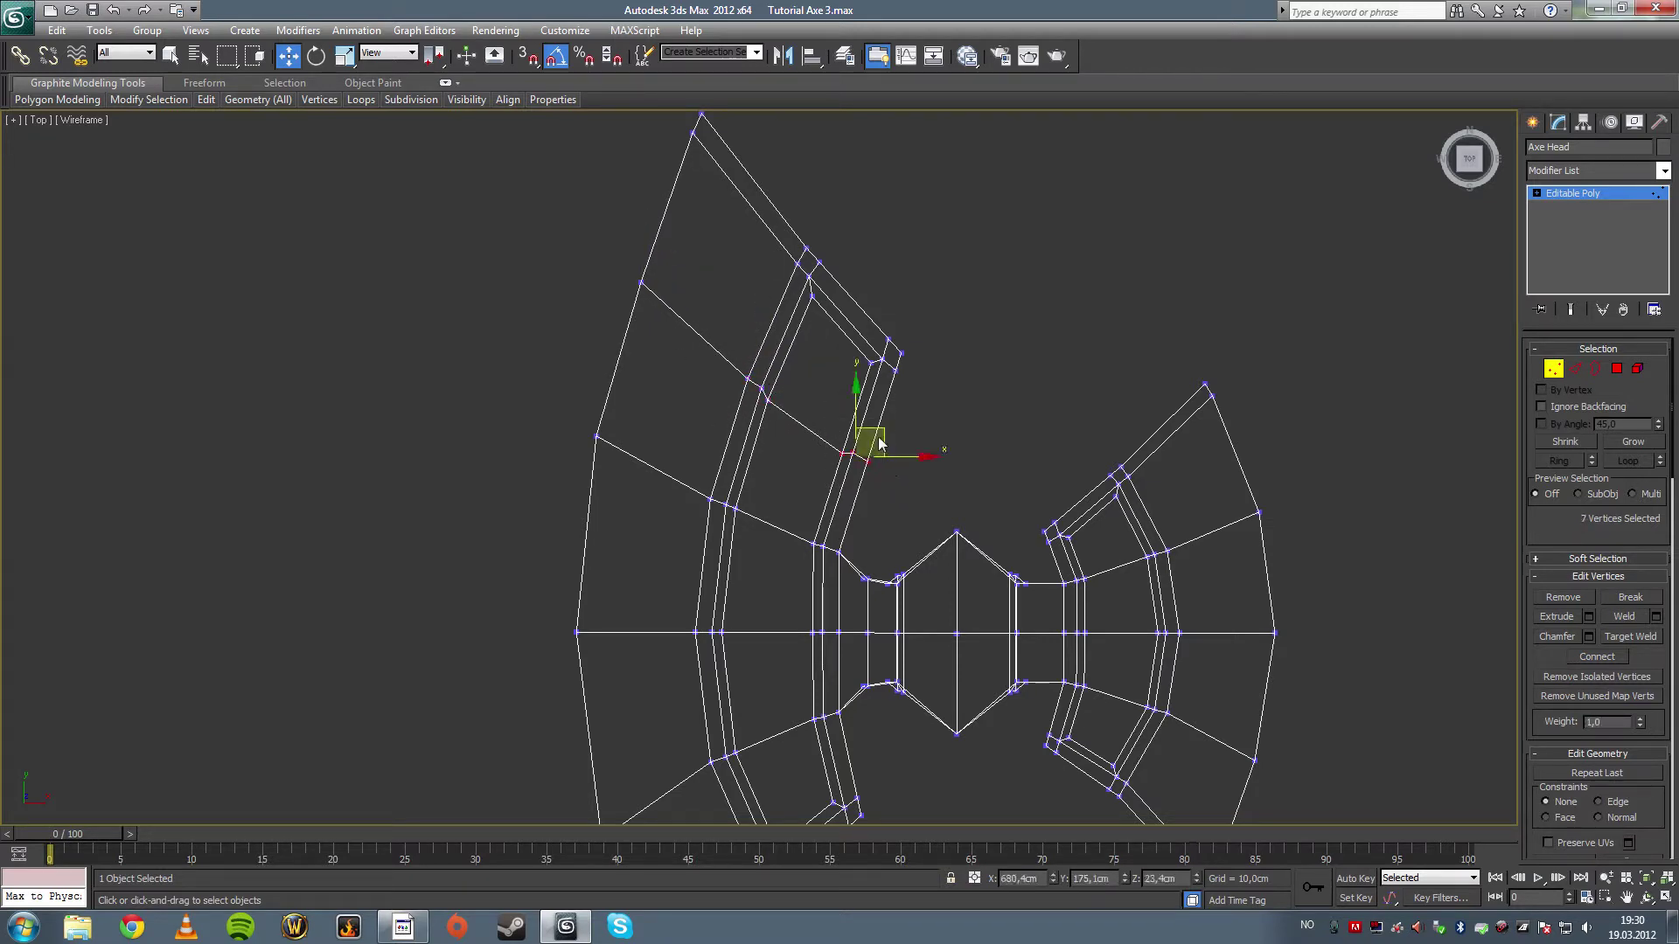
pyautogui.click(920, 506)
# - Move the six centre-row vertices at the large blade's inner side slightly along X toward the cutting edge, and deselect them
pyautogui.moveTo(789, 625); pyautogui.dragTo(796, 534, button='middle')
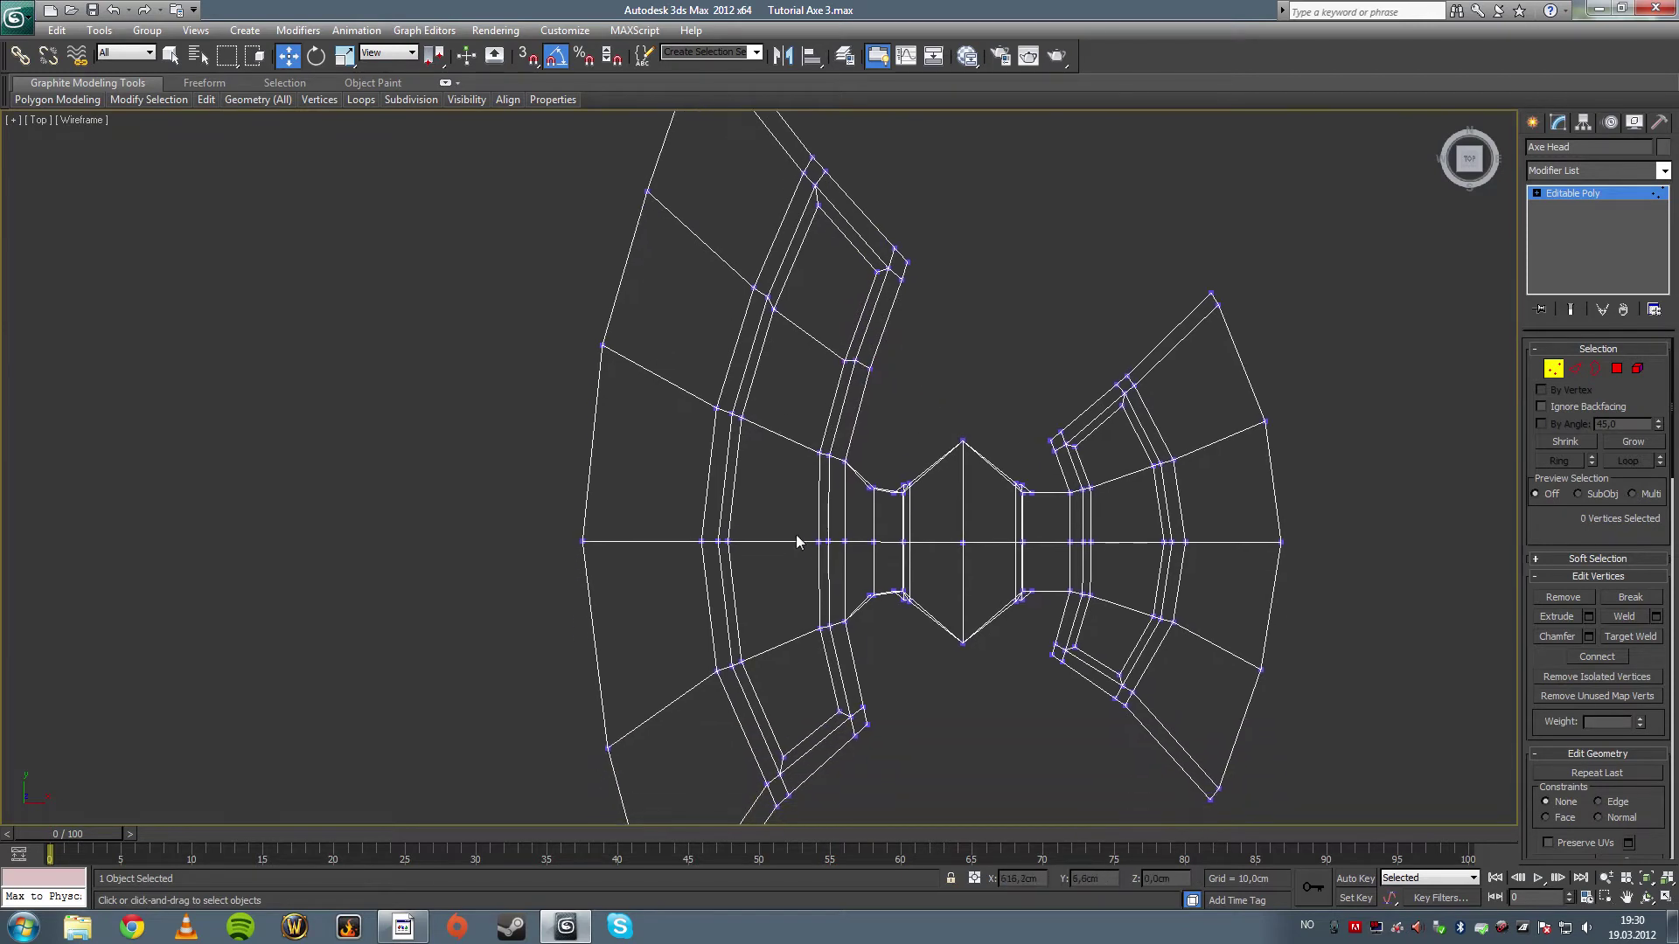
pyautogui.moveTo(861, 575); pyautogui.dragTo(862, 573)
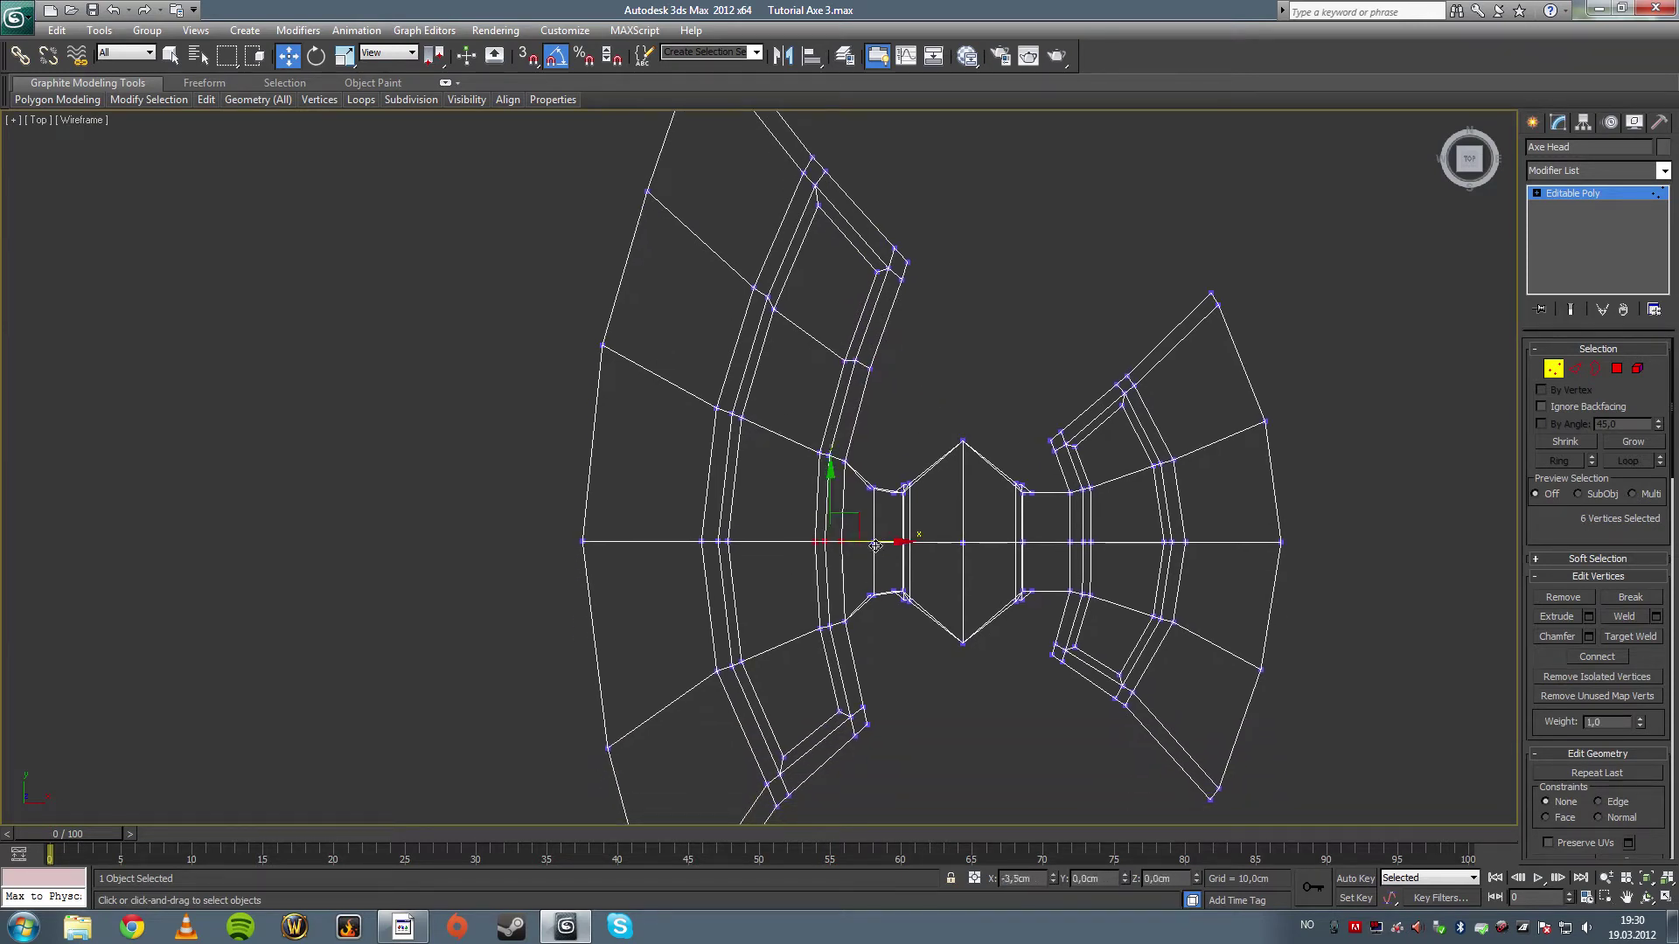
pyautogui.click(919, 393)
pyautogui.moveTo(920, 393); pyautogui.dragTo(930, 431, button='middle')
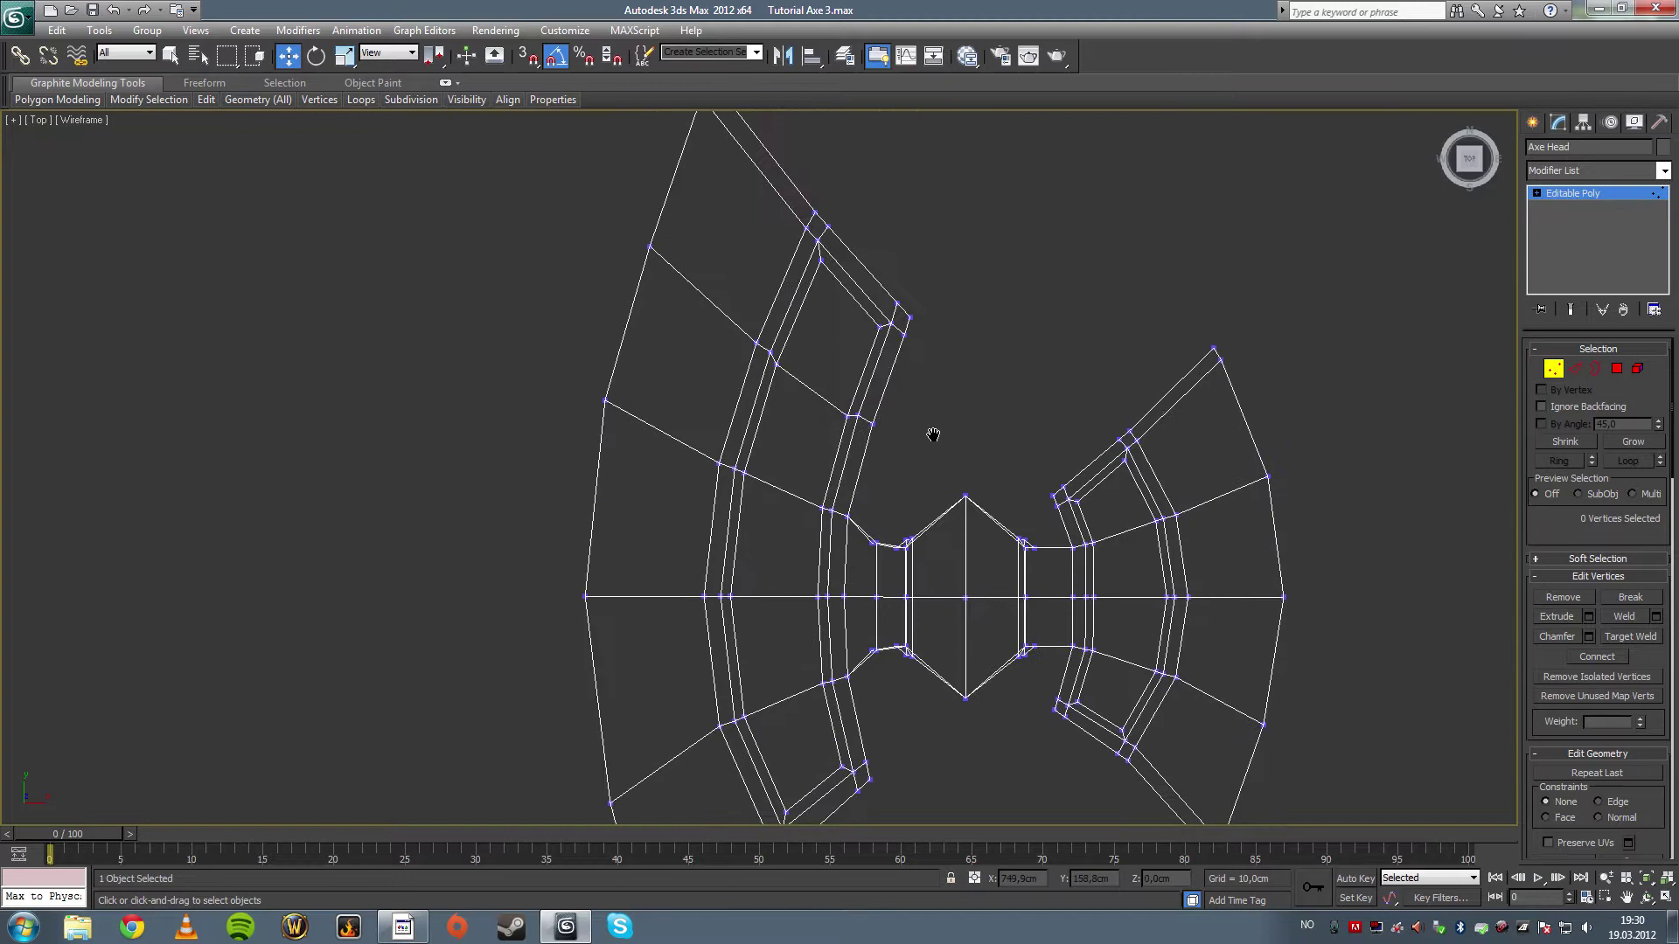
# - Nudge the three vertices at the large blade's upper inner corner slightly in the XY plane and clear the selection
pyautogui.scroll(3, 925, 402)
pyautogui.moveTo(960, 318); pyautogui.dragTo(867, 350, button='middle')
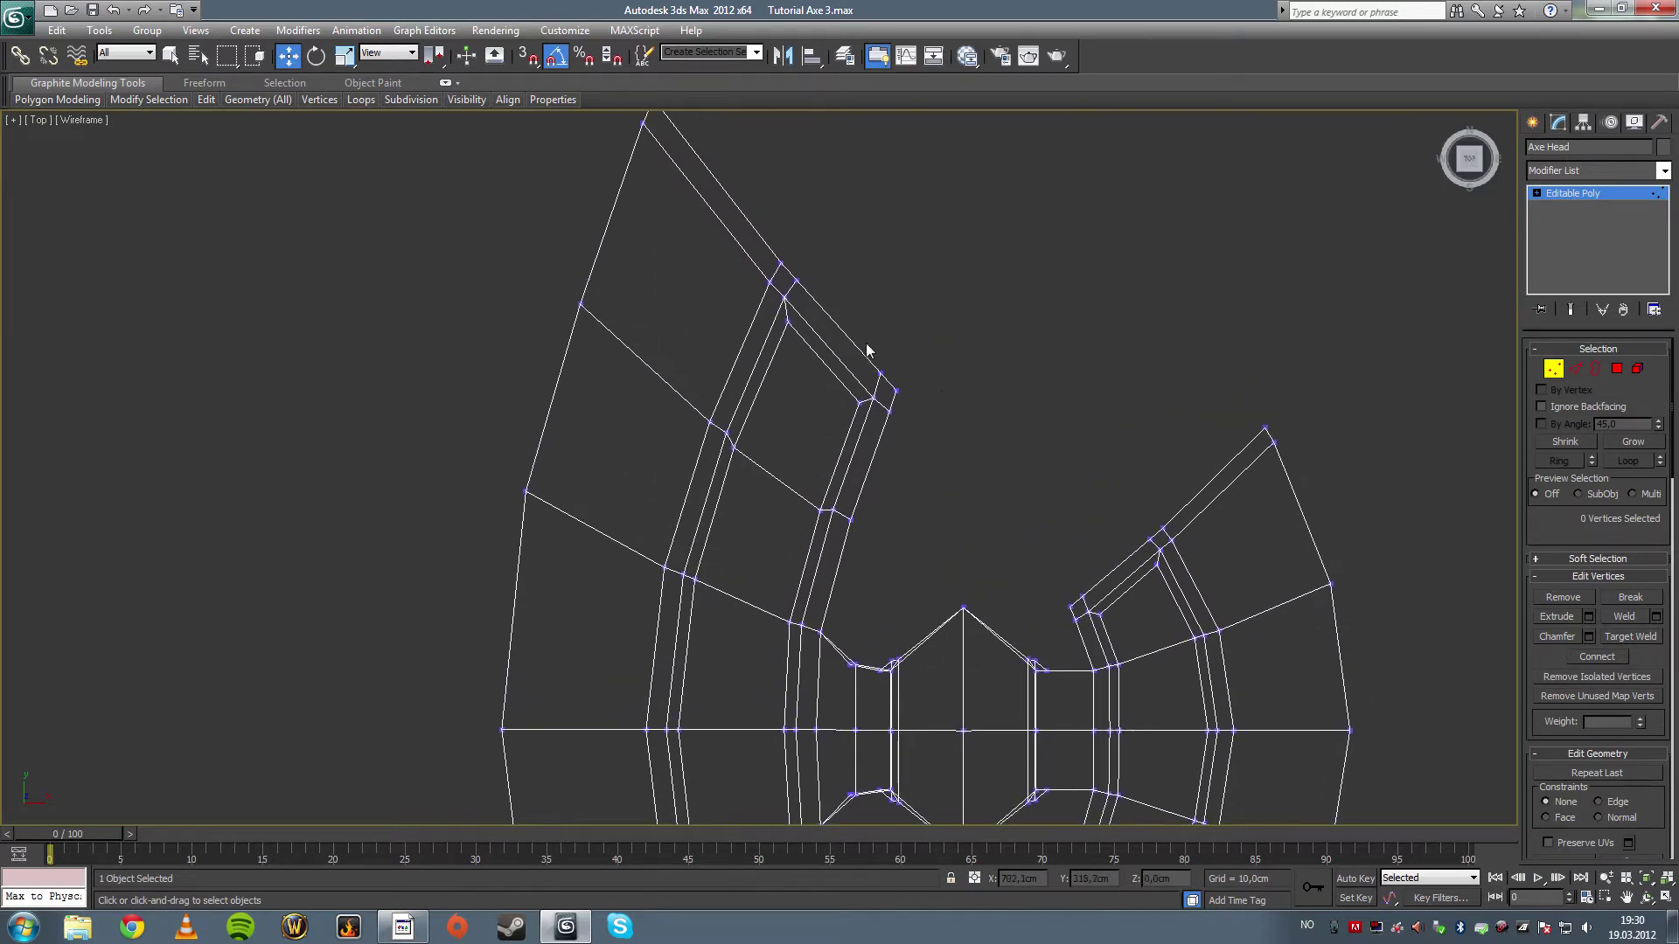
pyautogui.moveTo(885, 381); pyautogui.dragTo(885, 378)
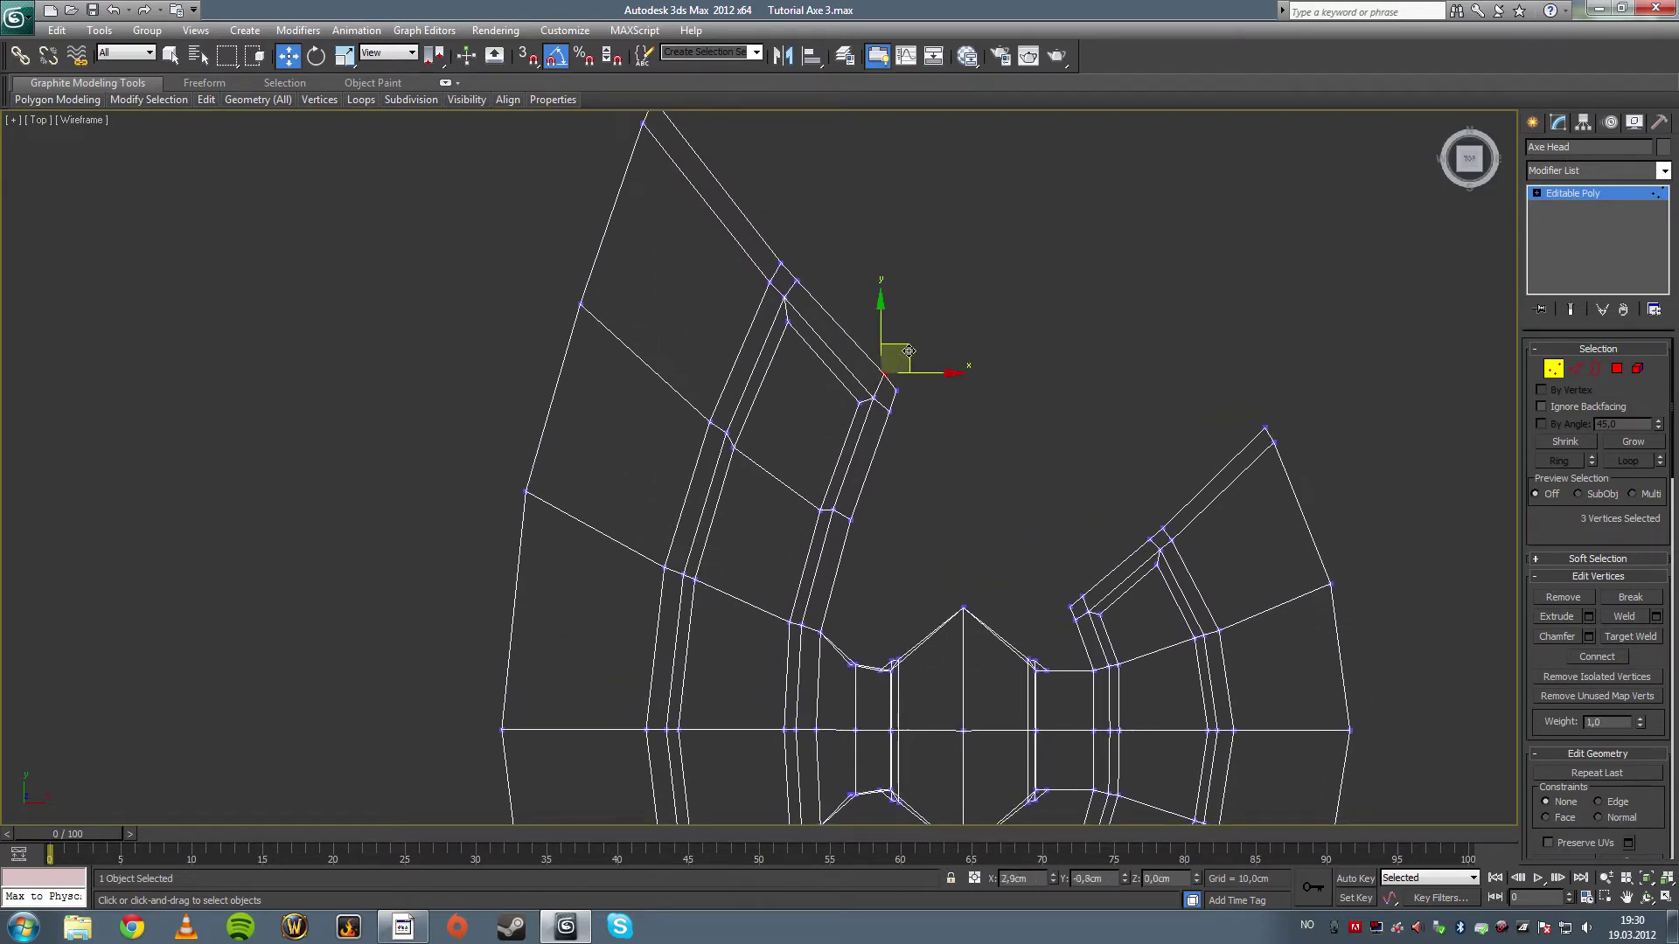
pyautogui.click(905, 426)
# - Examine the reshaped blade in the top view, then leave vertex editing, deselect the axe head and inspect it in perspective
pyautogui.scroll(-5, 758, 418)
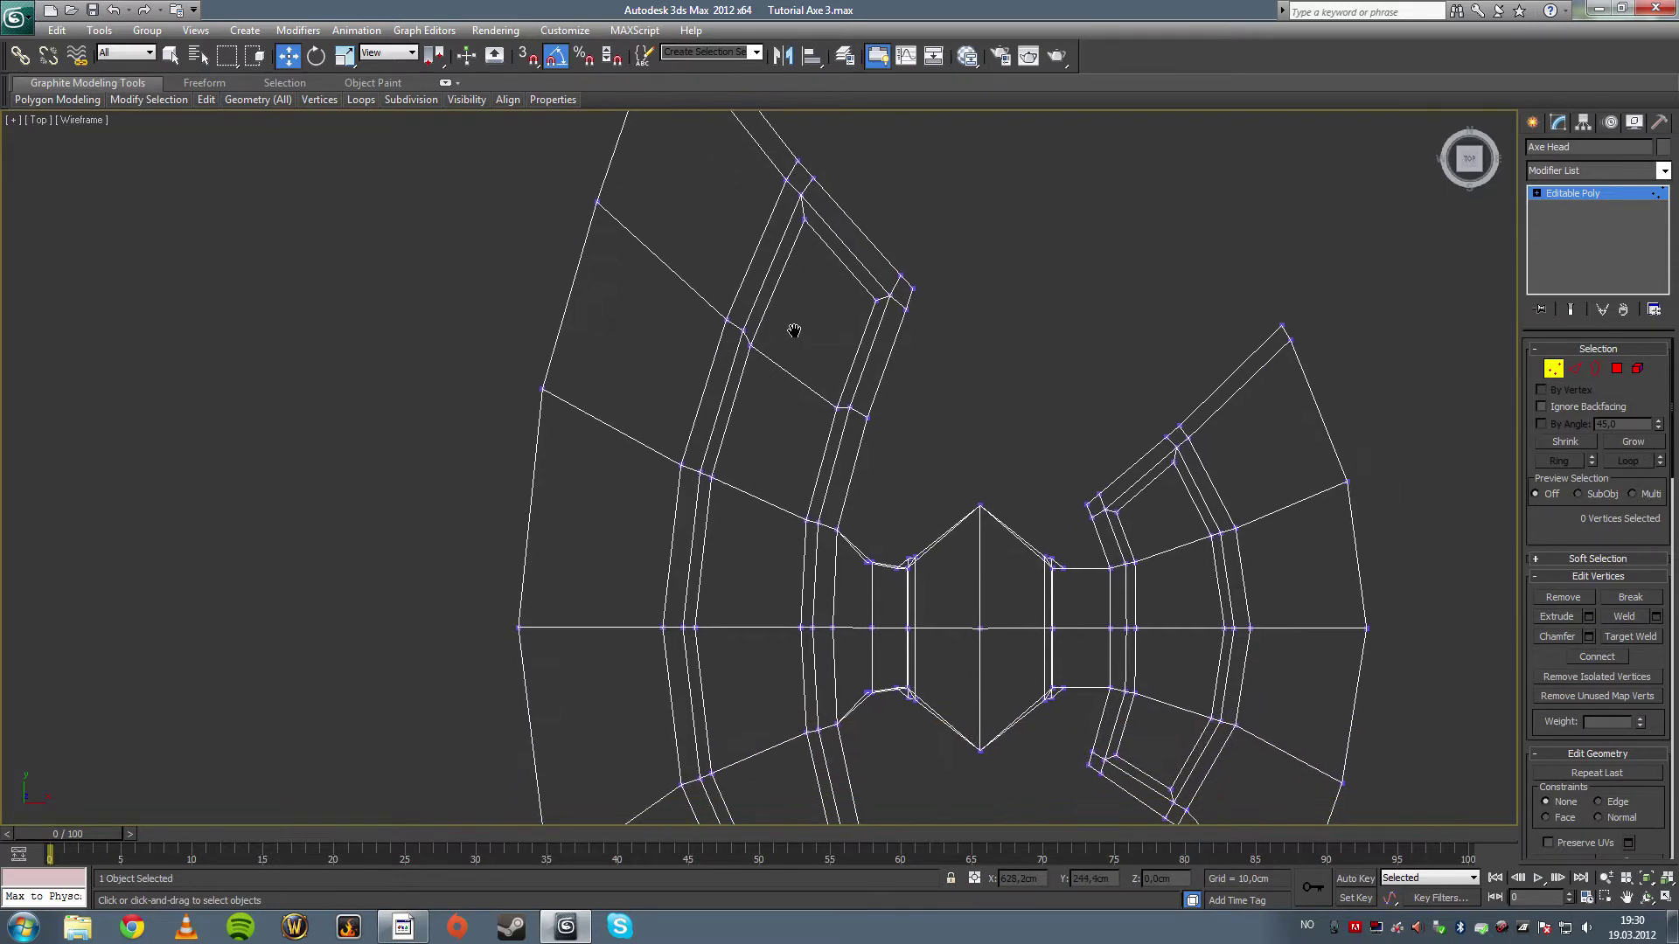
pyautogui.moveTo(821, 449); pyautogui.dragTo(789, 382, button='middle')
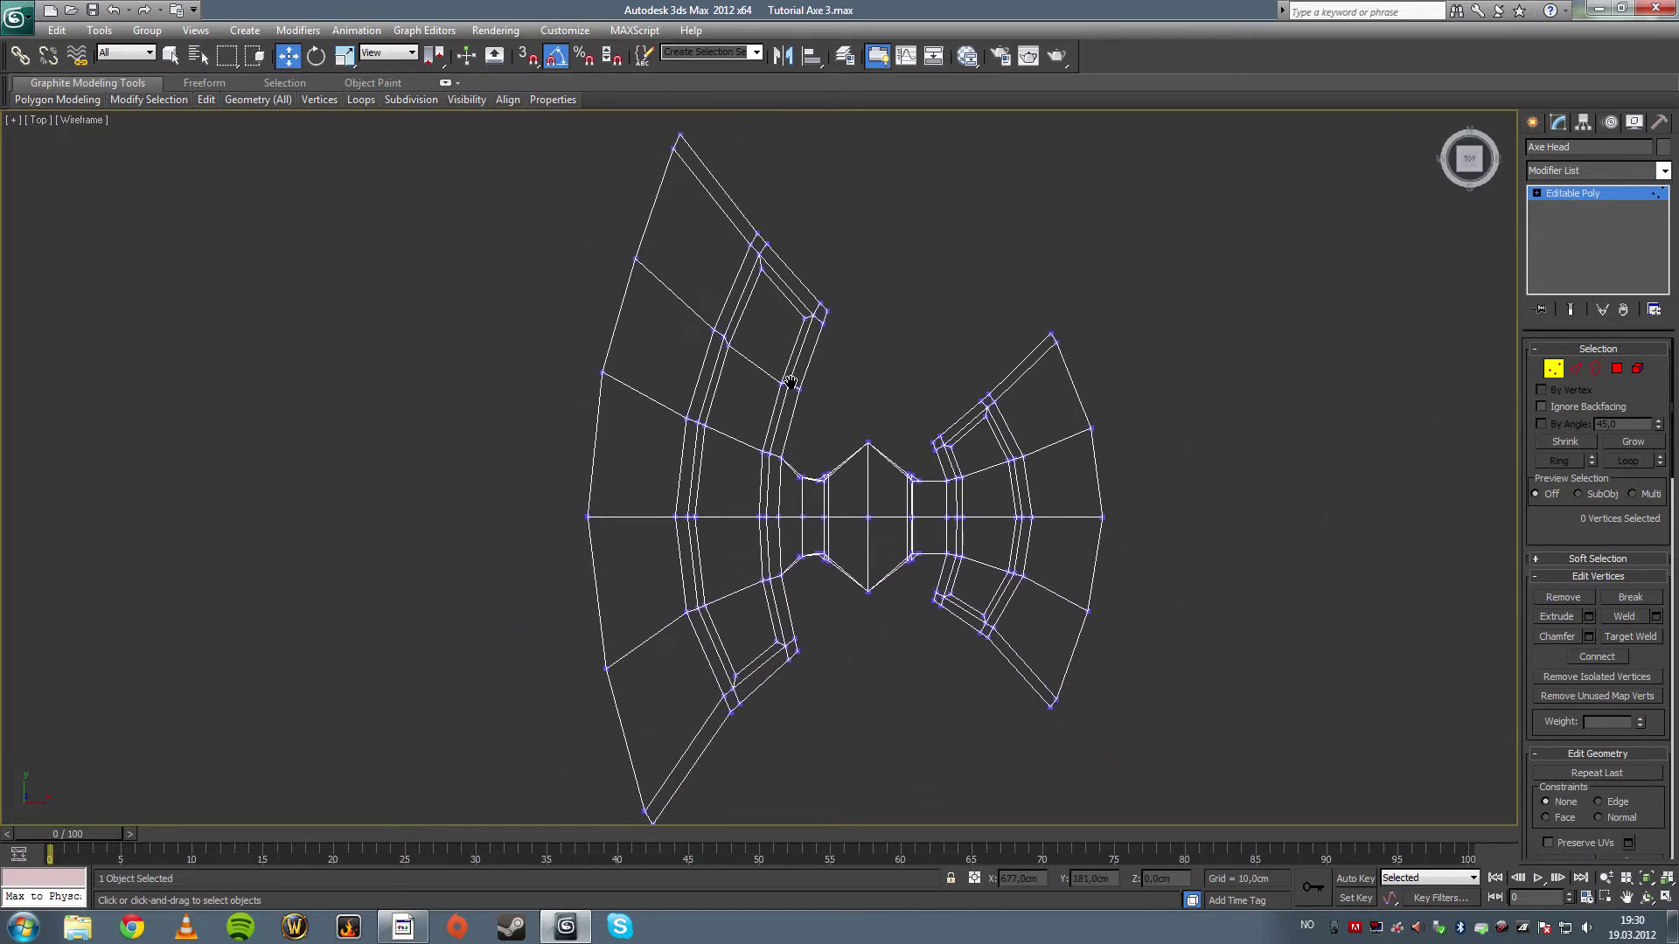
pyautogui.scroll(5, 760, 349)
pyautogui.moveTo(719, 263); pyautogui.dragTo(731, 193, button='middle')
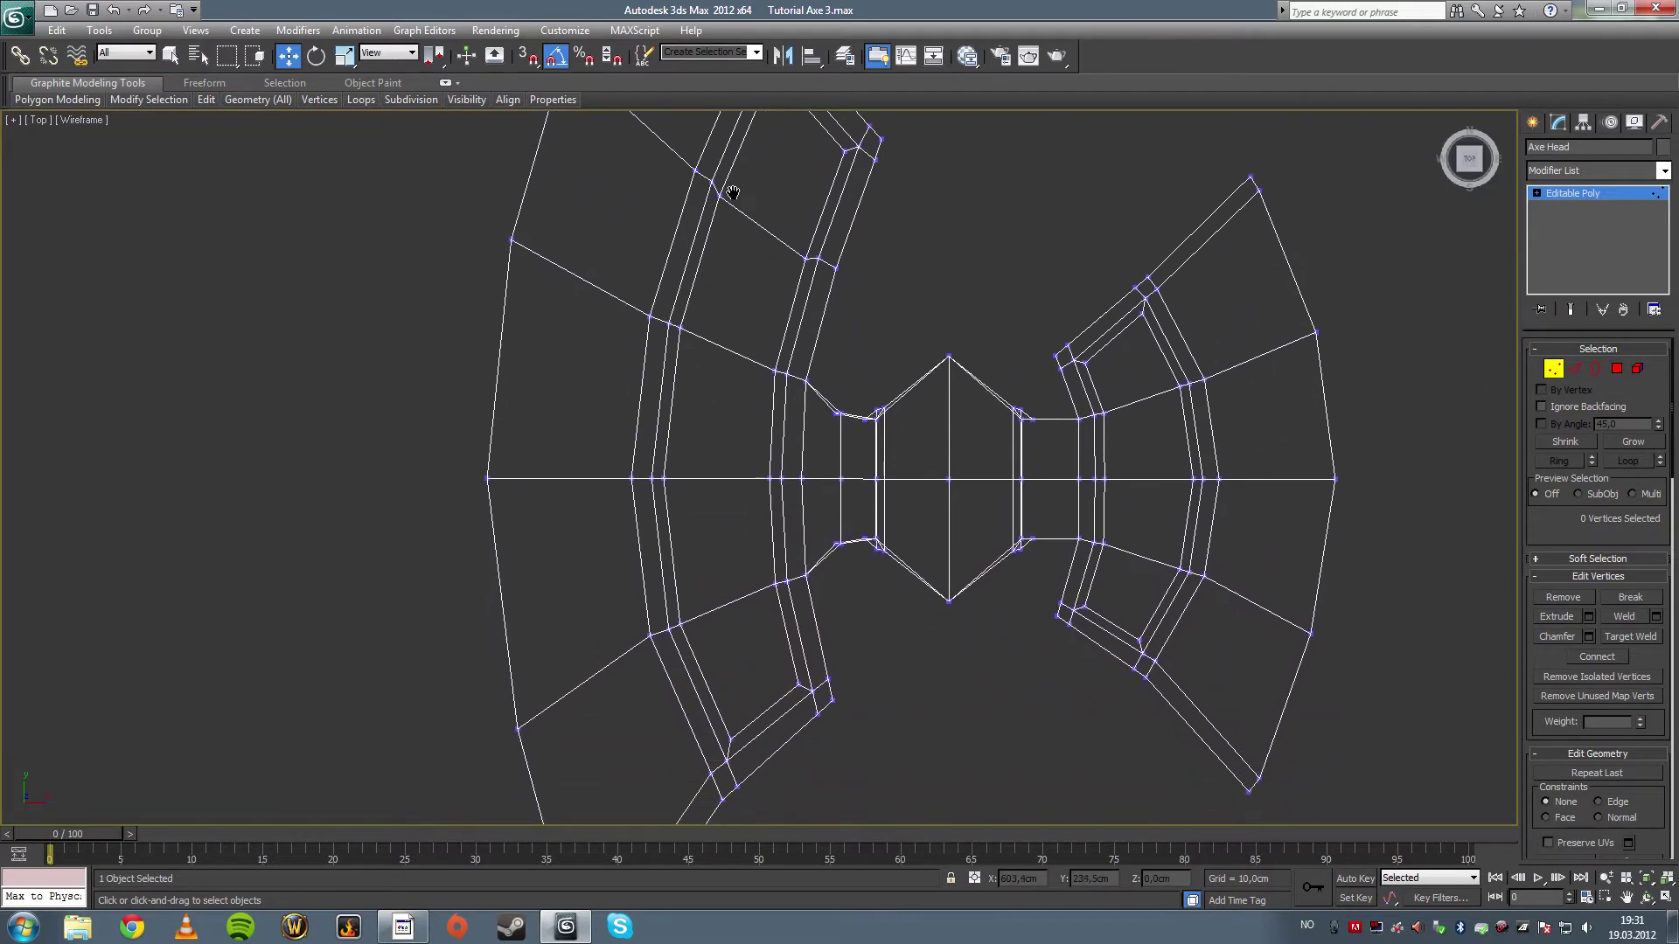
pyautogui.scroll(-3, 794, 279)
pyautogui.moveTo(794, 278); pyautogui.dragTo(715, 411, button='middle')
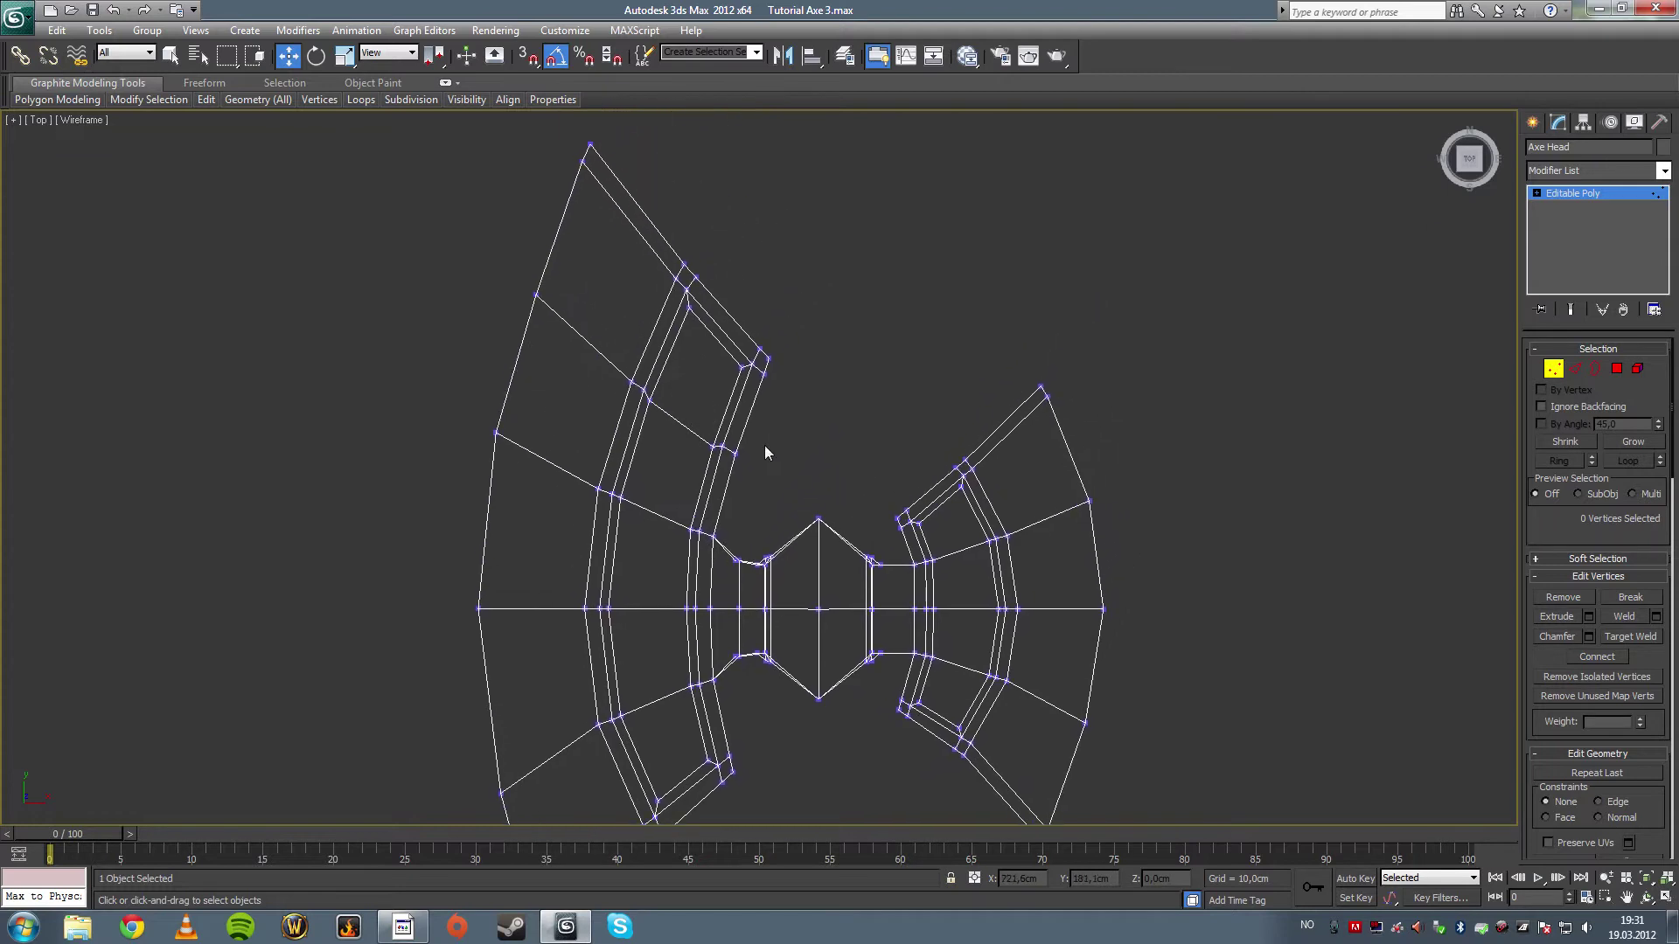
pyautogui.click(1554, 369)
pyautogui.click(845, 275)
pyautogui.hotkey('alt', 'w')
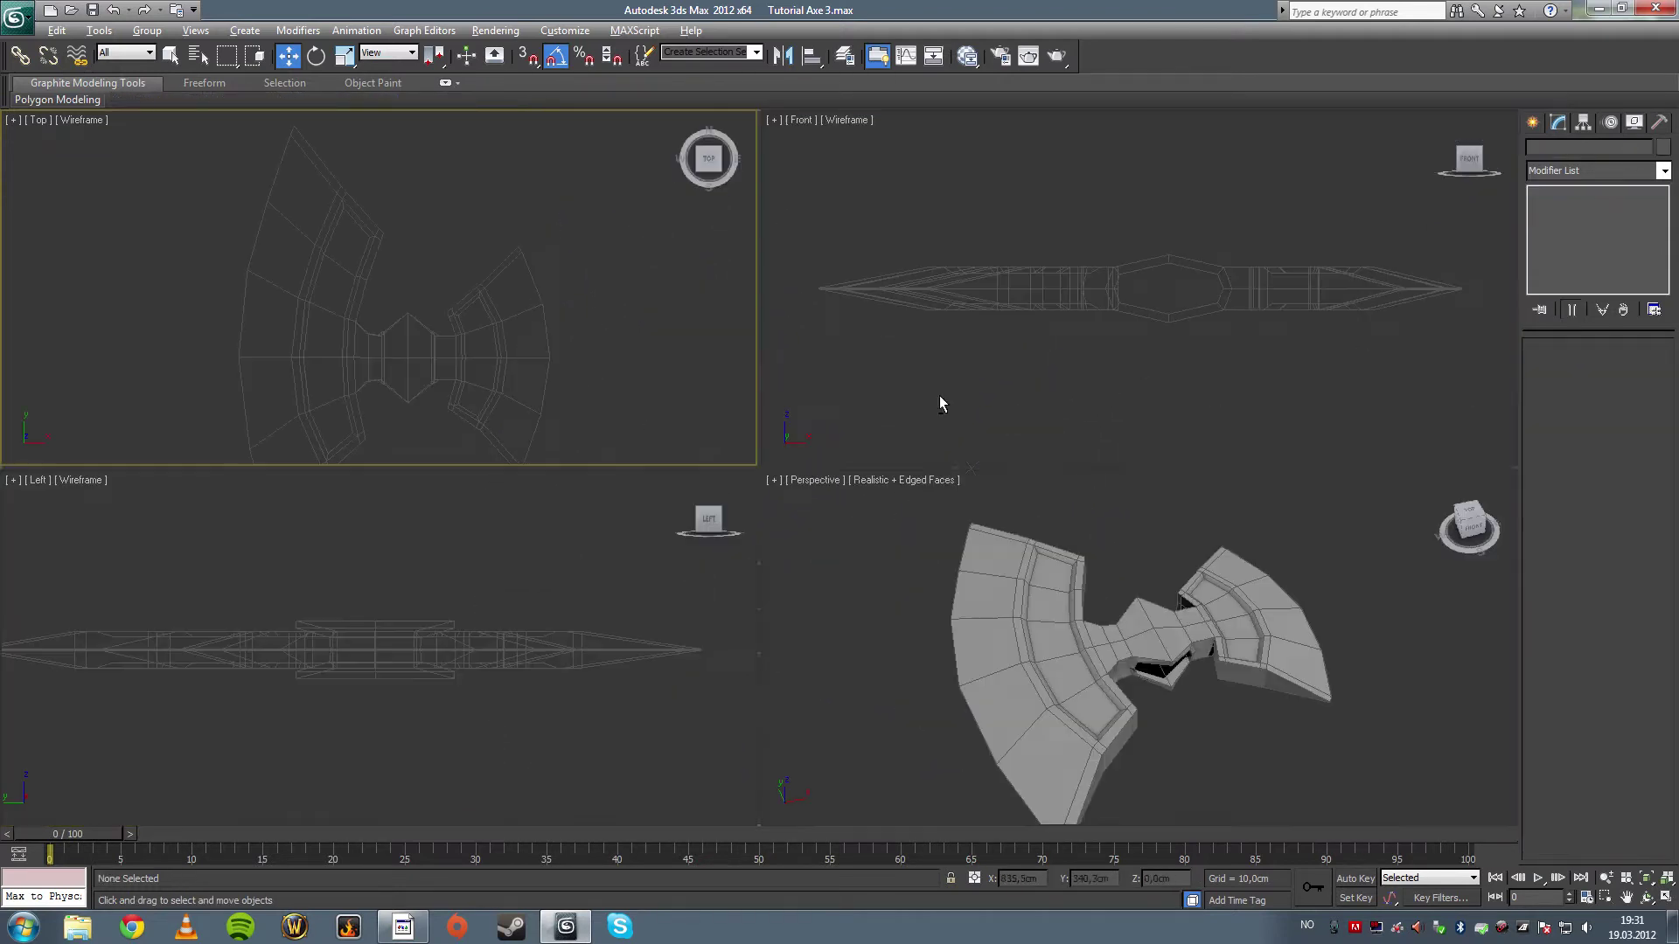
pyautogui.click(1185, 558)
pyautogui.hotkey('alt', 'w')
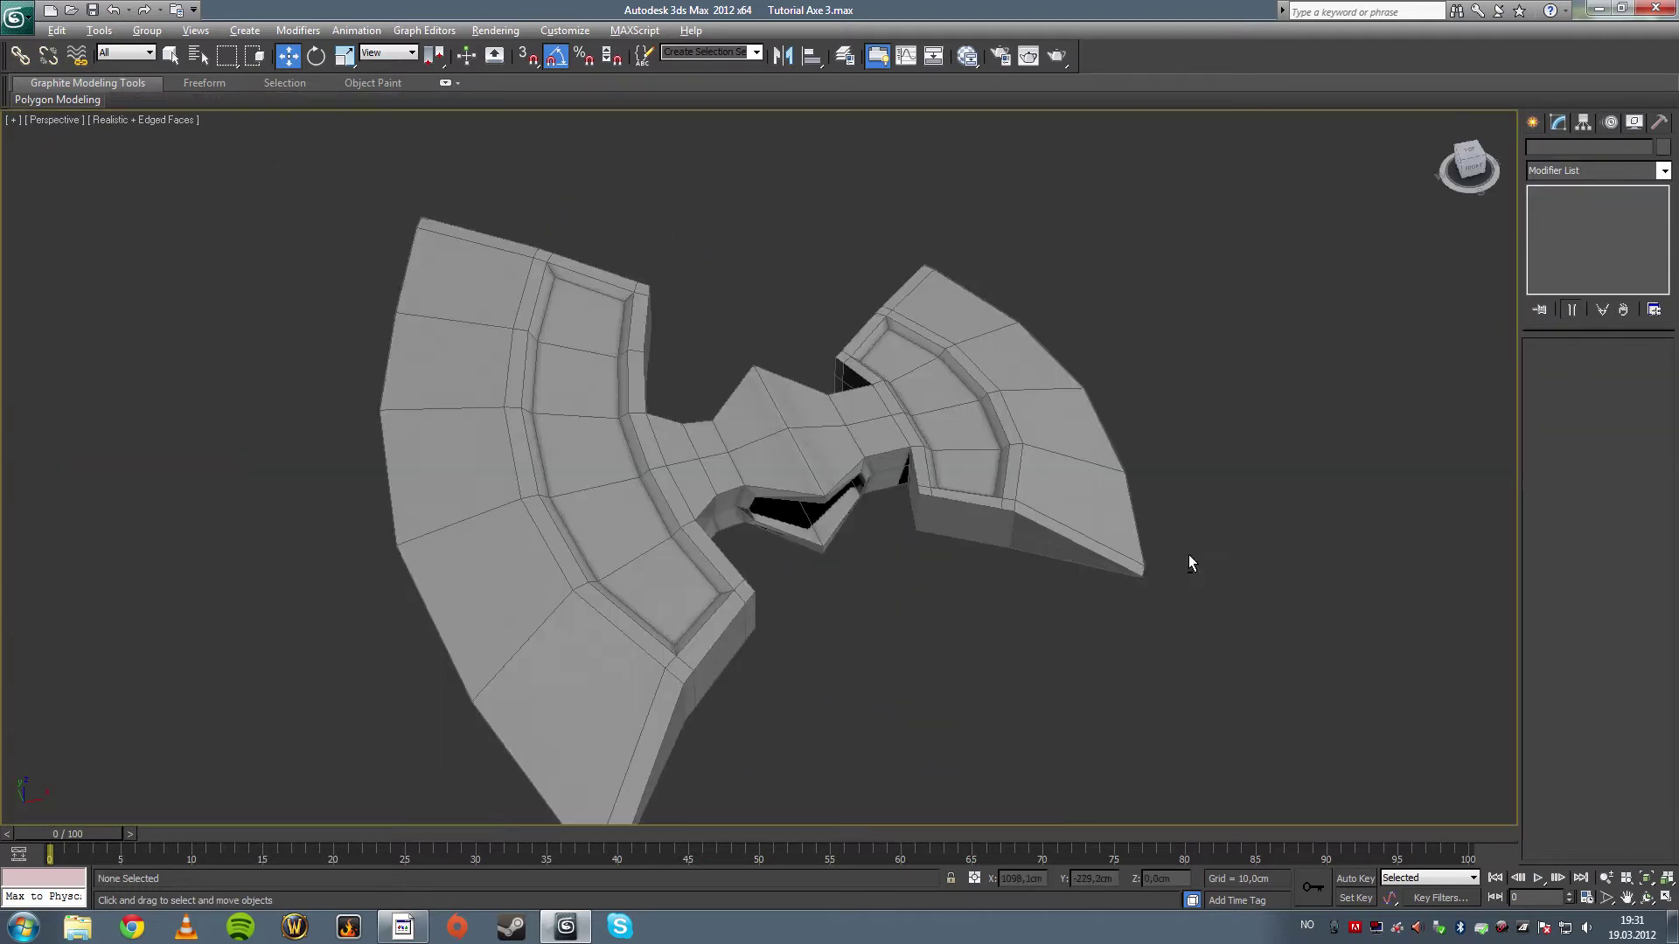
pyautogui.click(1647, 901)
pyautogui.moveTo(664, 437); pyautogui.dragTo(665, 376)
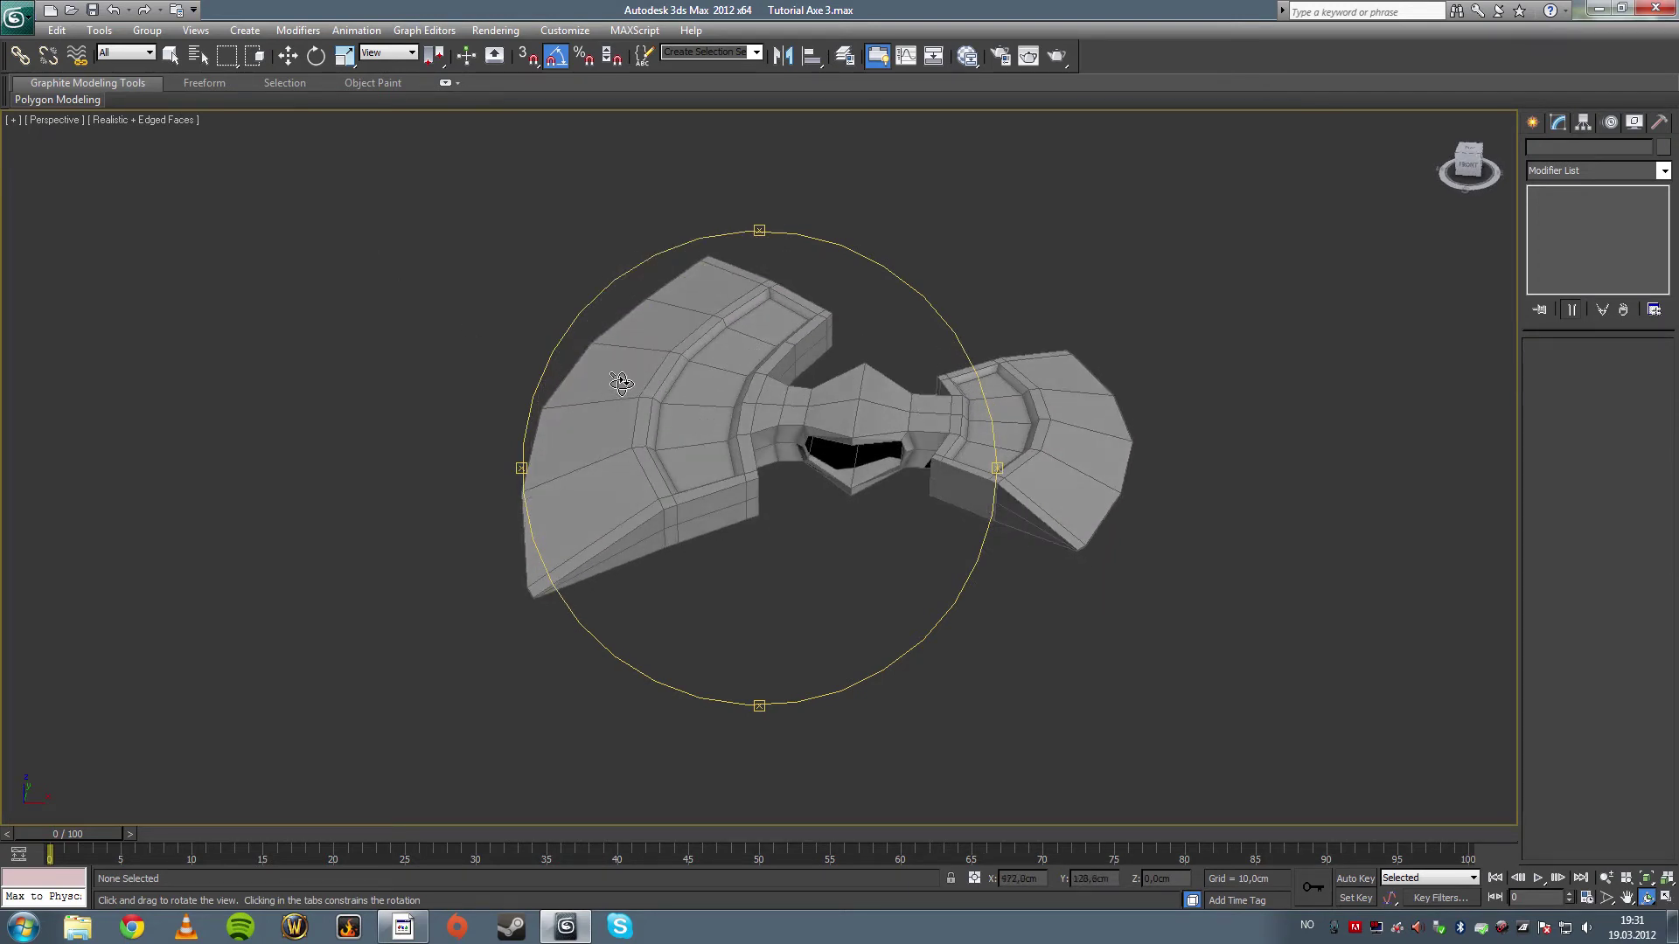
# - Reselect the axe head and switch to polygon editing with the soft selection settings collapsed and no polygons selected
pyautogui.click(170, 55)
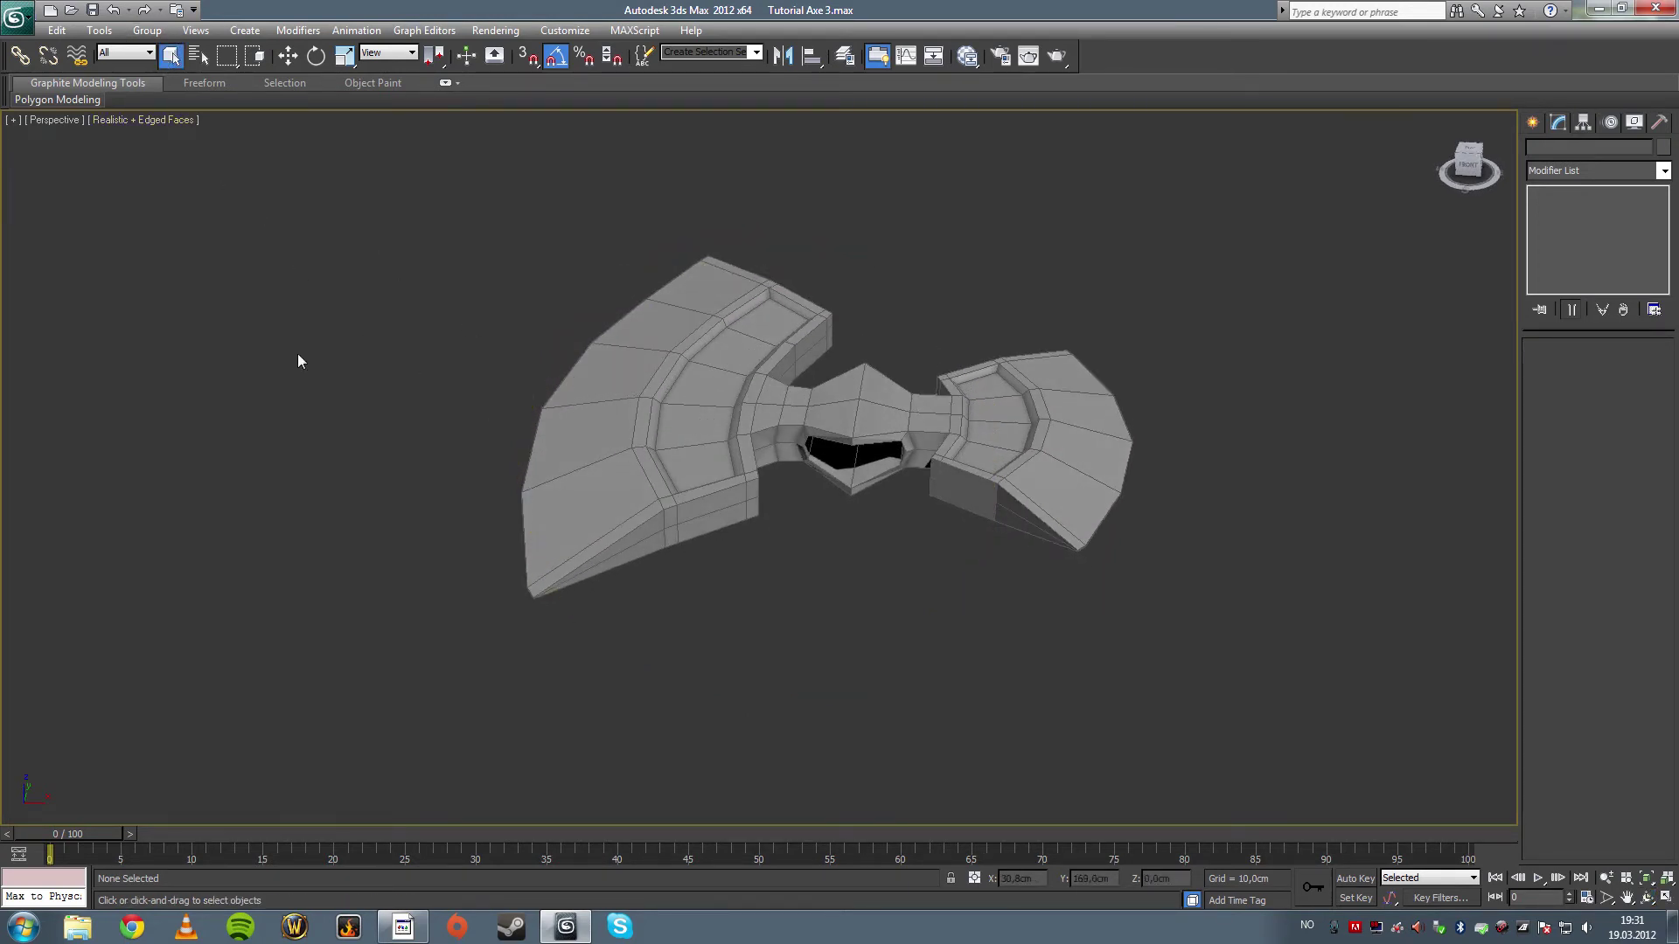
pyautogui.click(706, 423)
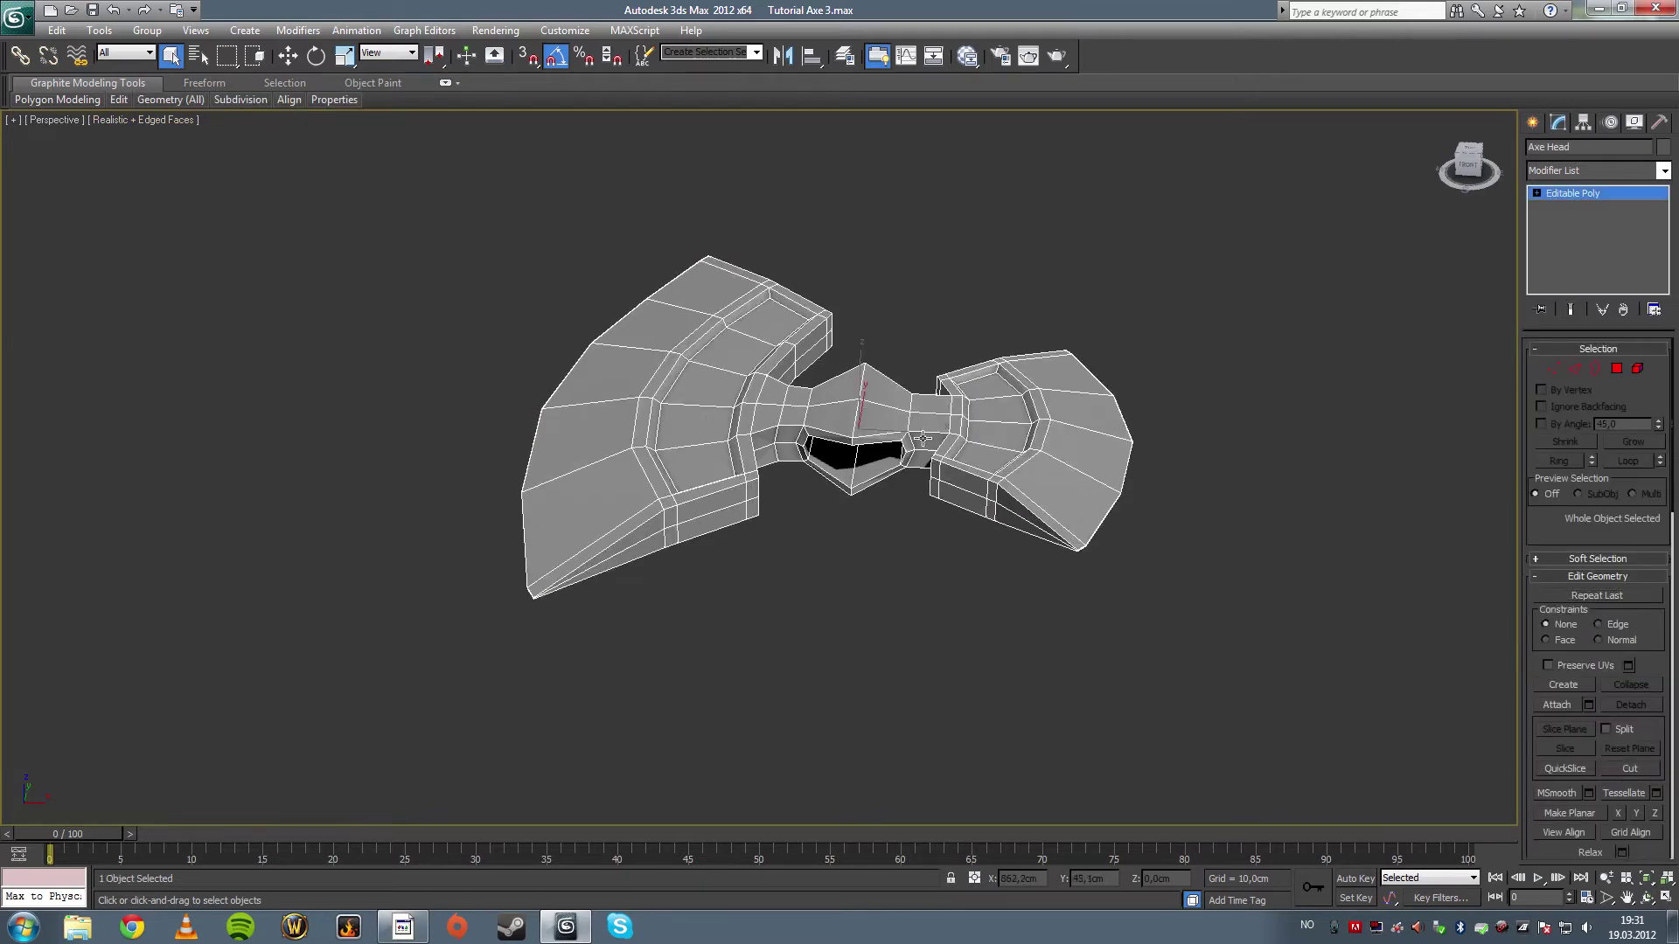
pyautogui.keyDown('alt'); pyautogui.moveTo(922, 437); pyautogui.dragTo(868, 519, button='middle'); pyautogui.keyUp('alt')
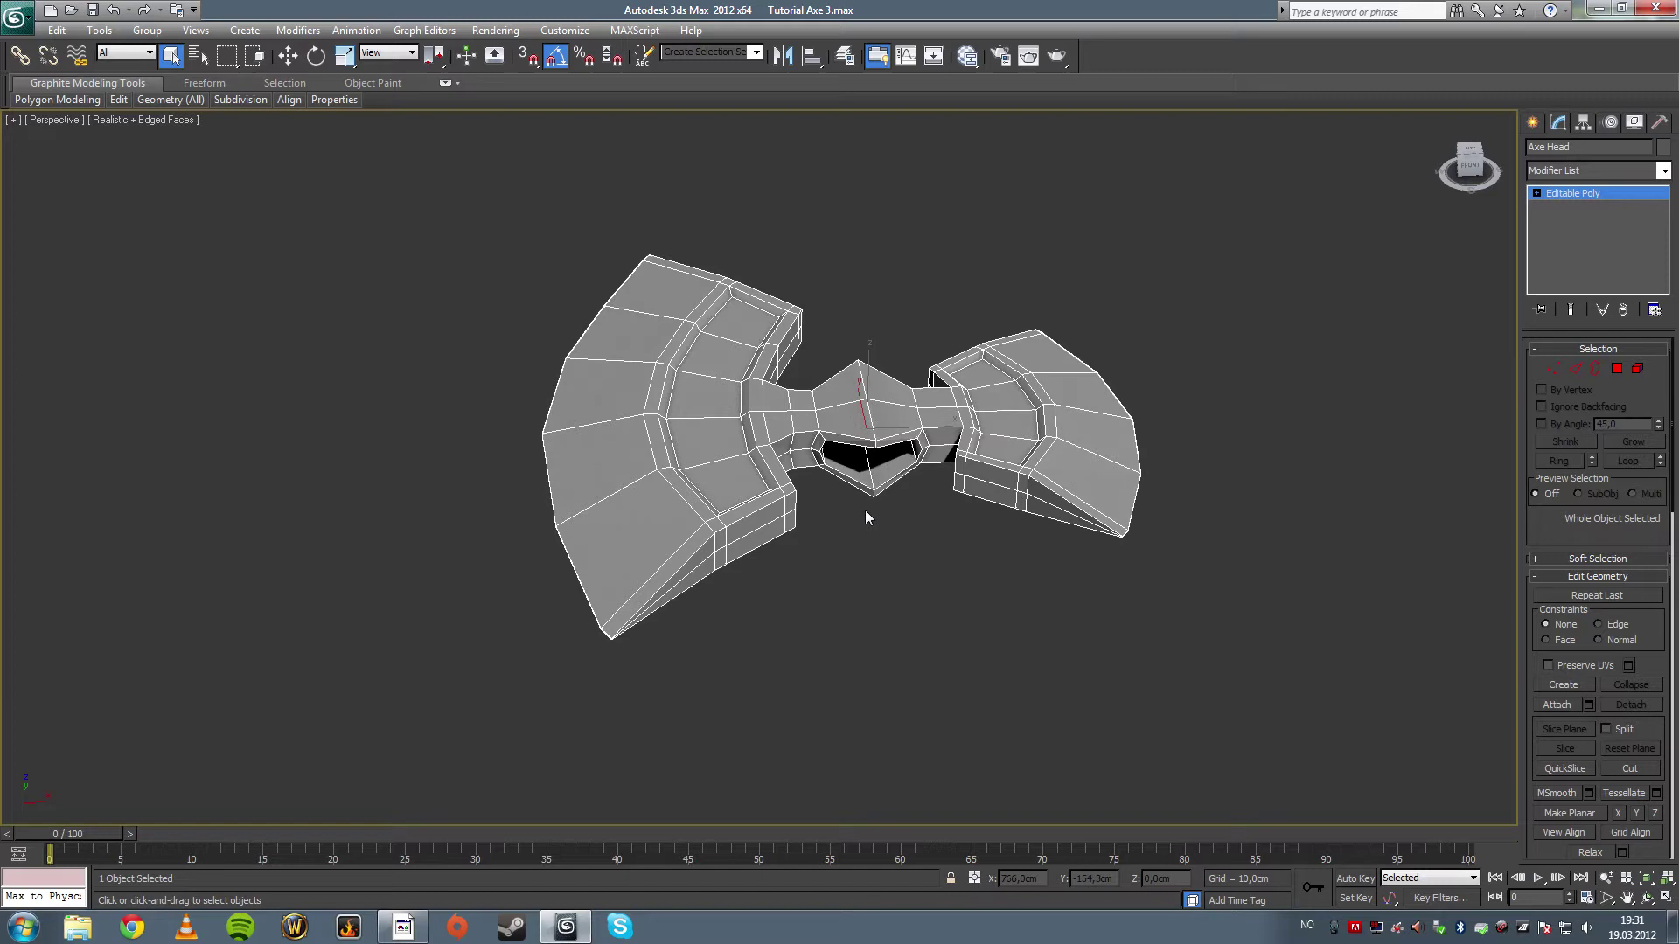
pyautogui.click(1617, 353)
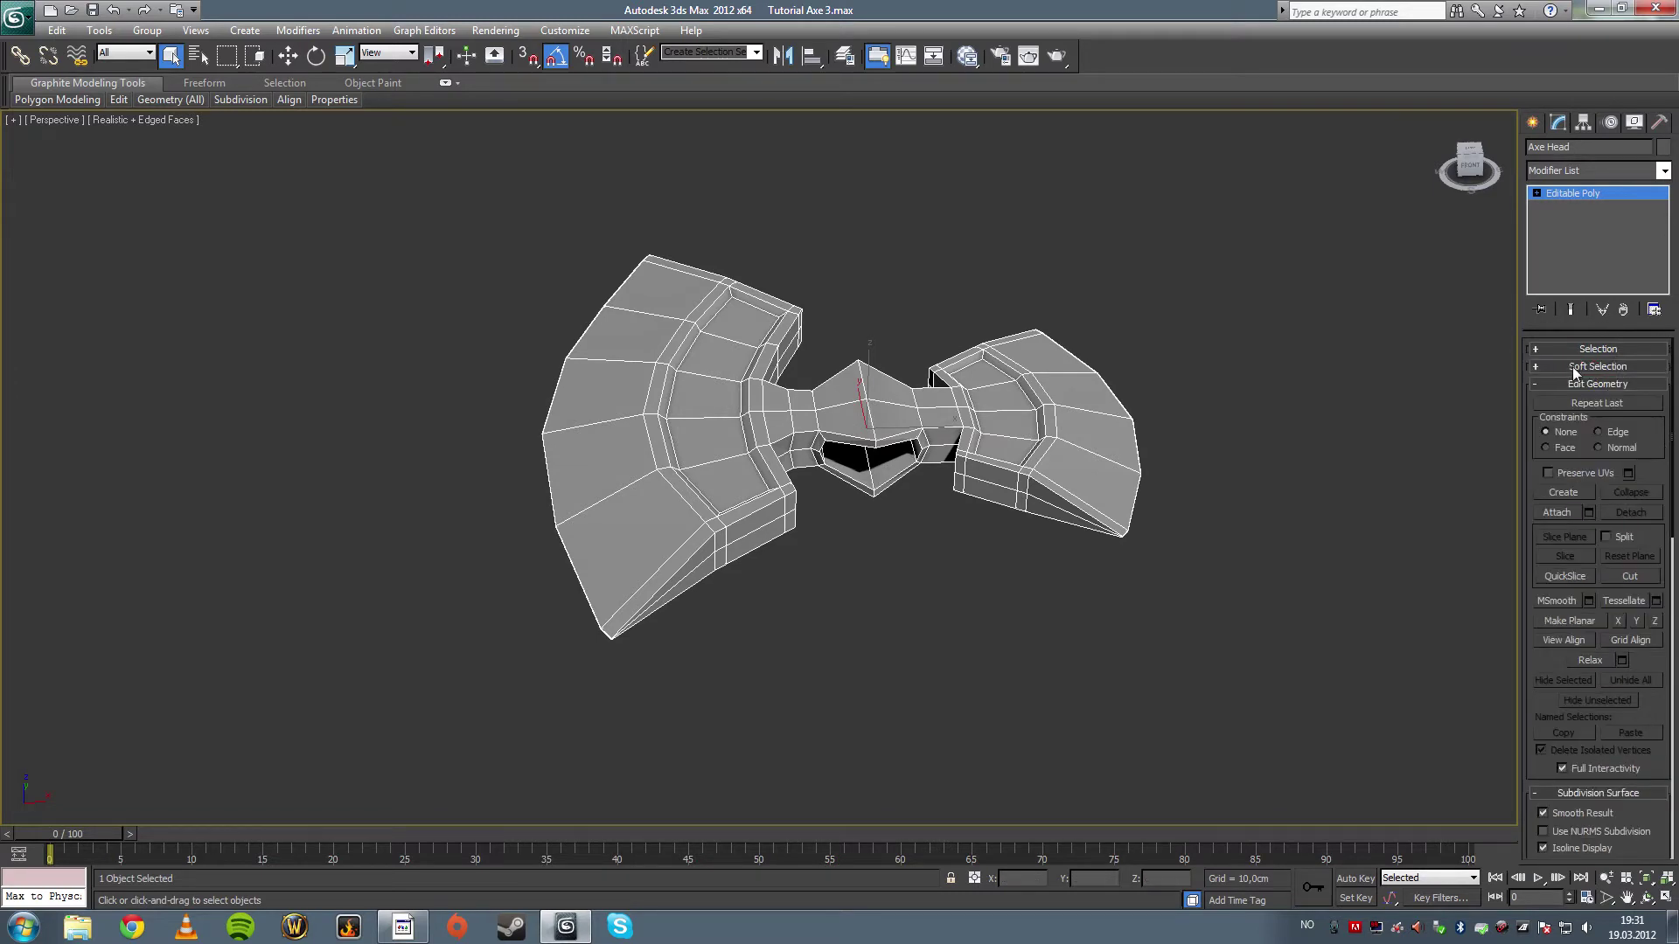
pyautogui.click(1574, 372)
pyautogui.click(1575, 351)
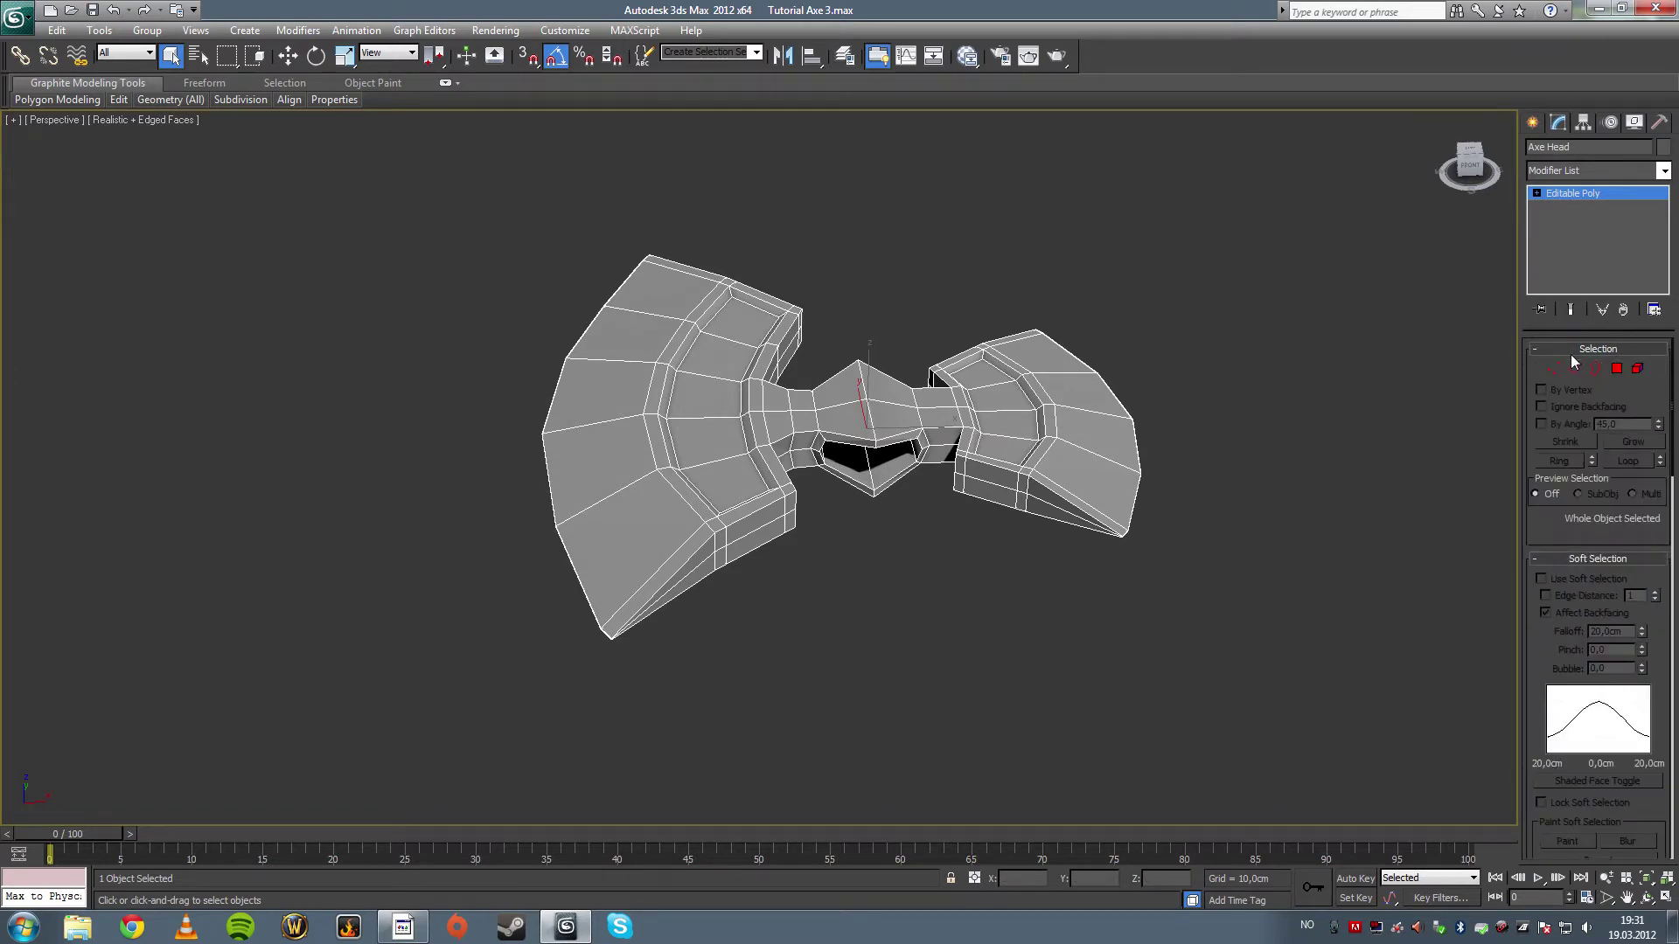
pyautogui.click(1624, 373)
pyautogui.click(1543, 558)
pyautogui.click(1289, 381)
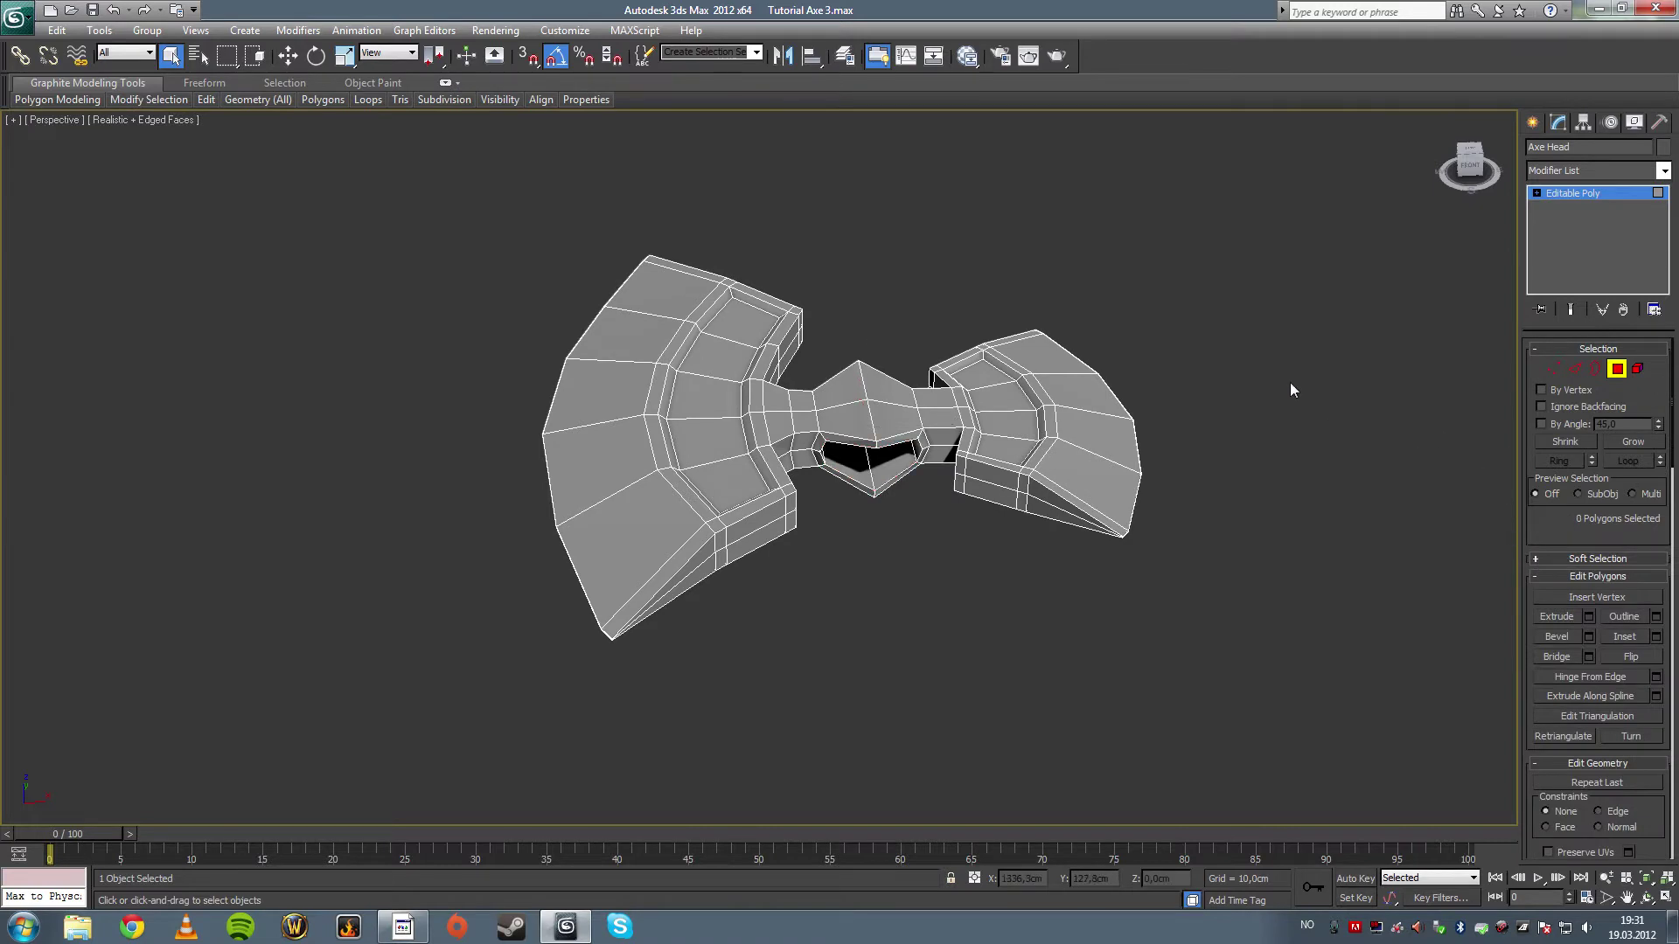
# - Select all polygons of the large blade in the top view, leaving the handle hole section and small blade unselected
pyautogui.hotkey('alt', 'w')
pyautogui.moveTo(474, 263); pyautogui.dragTo(516, 256, button='middle')
pyautogui.hotkey('alt', 'w')
pyautogui.moveTo(713, 268); pyautogui.dragTo(707, 334, button='middle')
pyautogui.moveTo(592, 228); pyautogui.dragTo(838, 404)
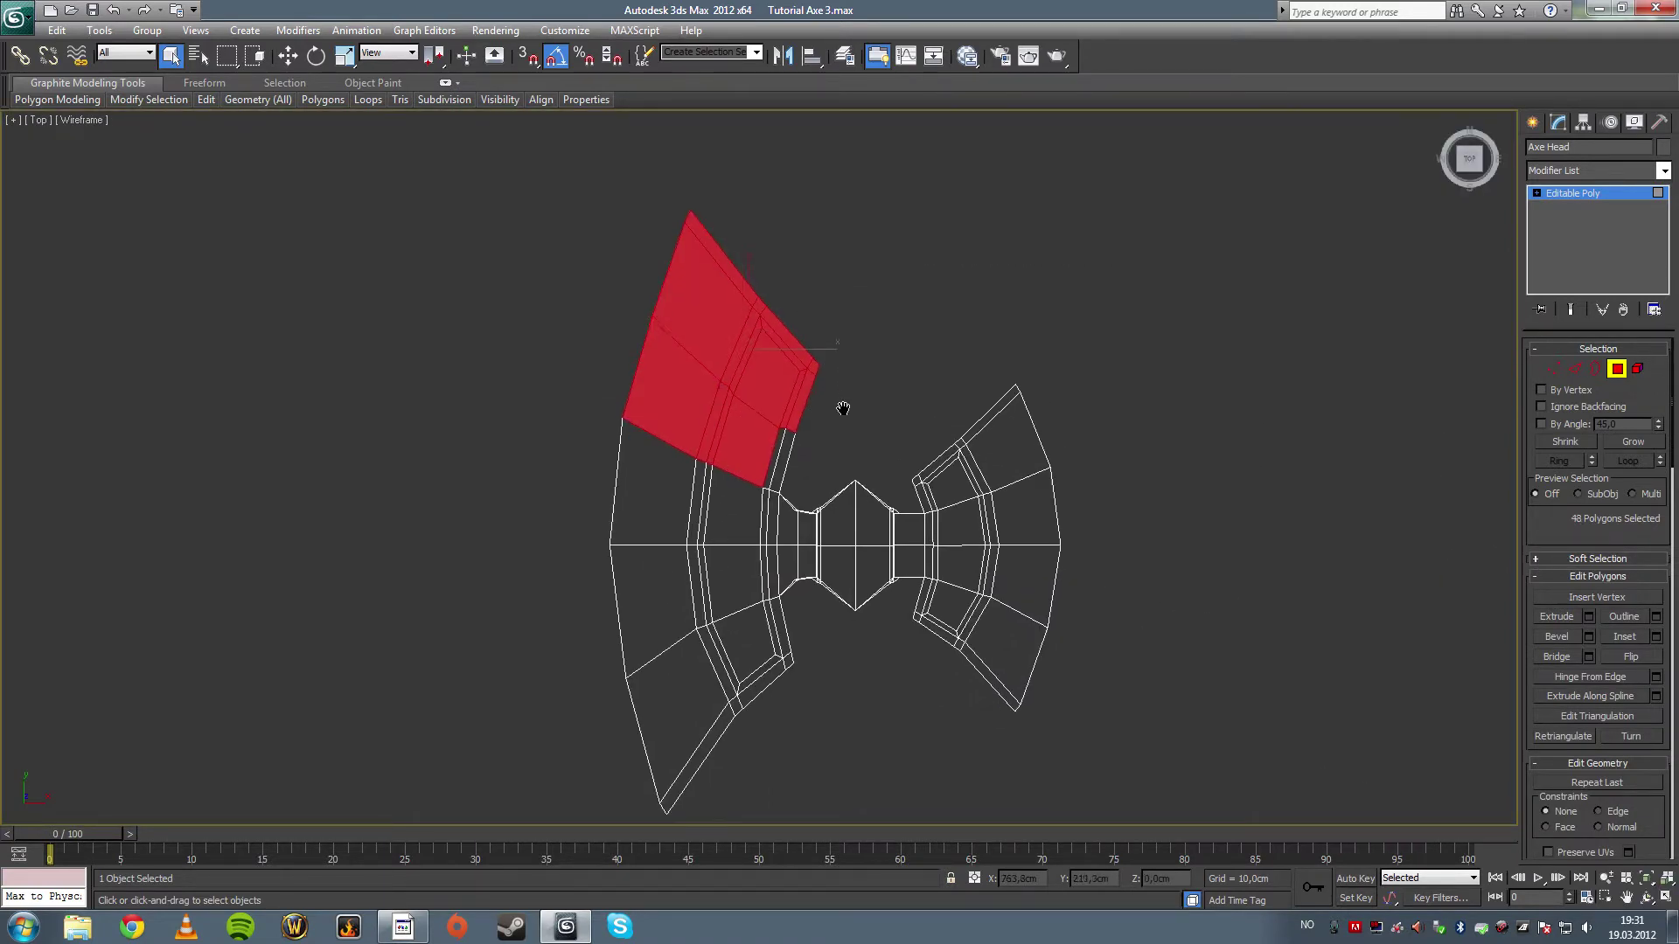
pyautogui.moveTo(837, 403); pyautogui.dragTo(846, 227, button='middle')
pyautogui.keyDown('ctrl'); pyautogui.moveTo(802, 289); pyautogui.dragTo(805, 277); pyautogui.keyUp('ctrl')
pyautogui.moveTo(834, 373)
pyautogui.mouseDown(button='middle')
pyautogui.moveTo(839, 292)
pyautogui.moveTo(832, 370)
pyautogui.mouseUp(button='middle')
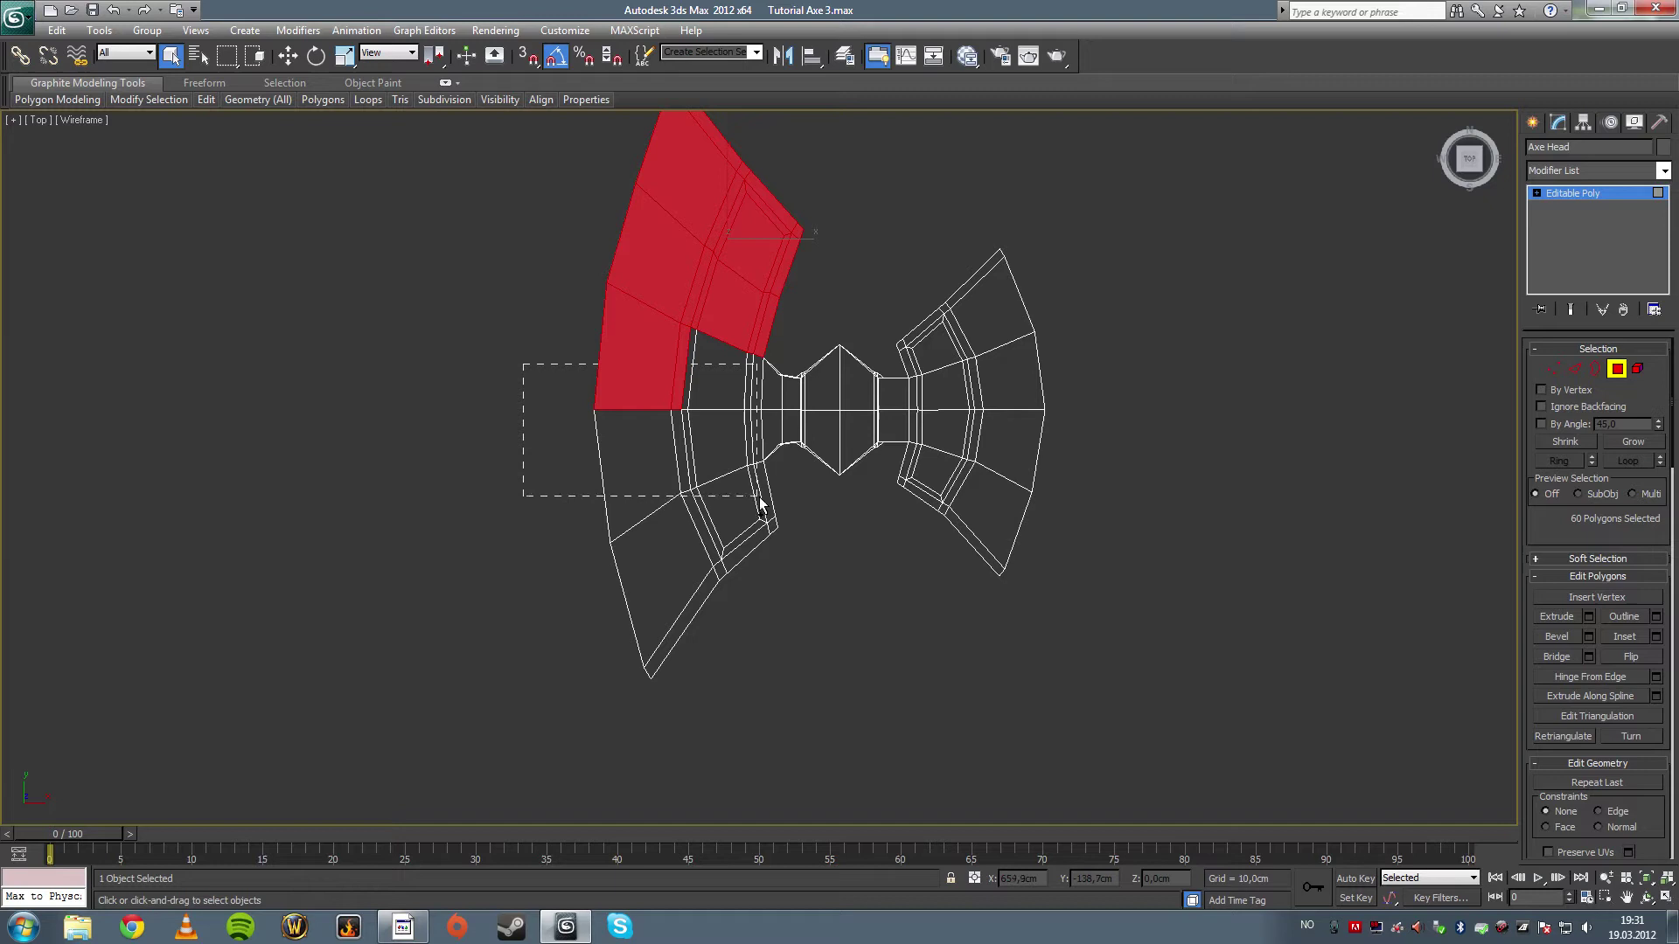
pyautogui.keyDown('ctrl'); pyautogui.moveTo(759, 500); pyautogui.dragTo(761, 502); pyautogui.keyUp('ctrl')
pyautogui.keyDown('ctrl'); pyautogui.moveTo(661, 602); pyautogui.dragTo(719, 622); pyautogui.keyUp('ctrl')
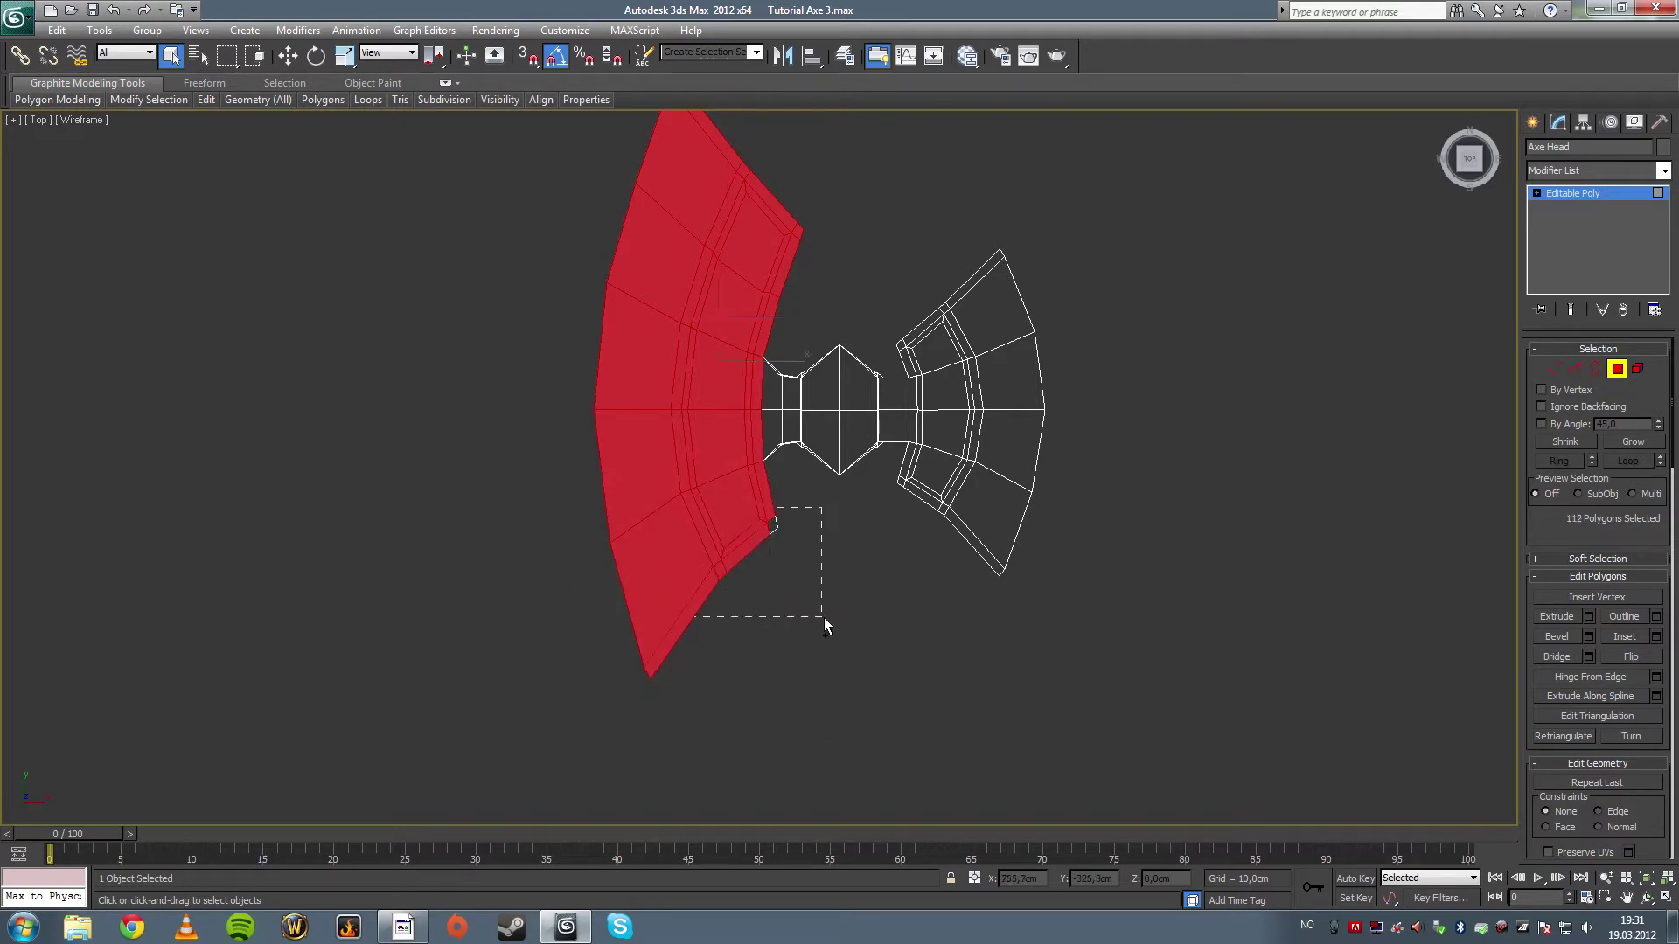
pyautogui.keyDown('ctrl'); pyautogui.moveTo(823, 617); pyautogui.dragTo(825, 617); pyautogui.keyUp('ctrl')
# - Thicken the large blade by scaling its selected polygons up along Z in the perspective view, and clear the selection
pyautogui.hotkey('alt', 'w')
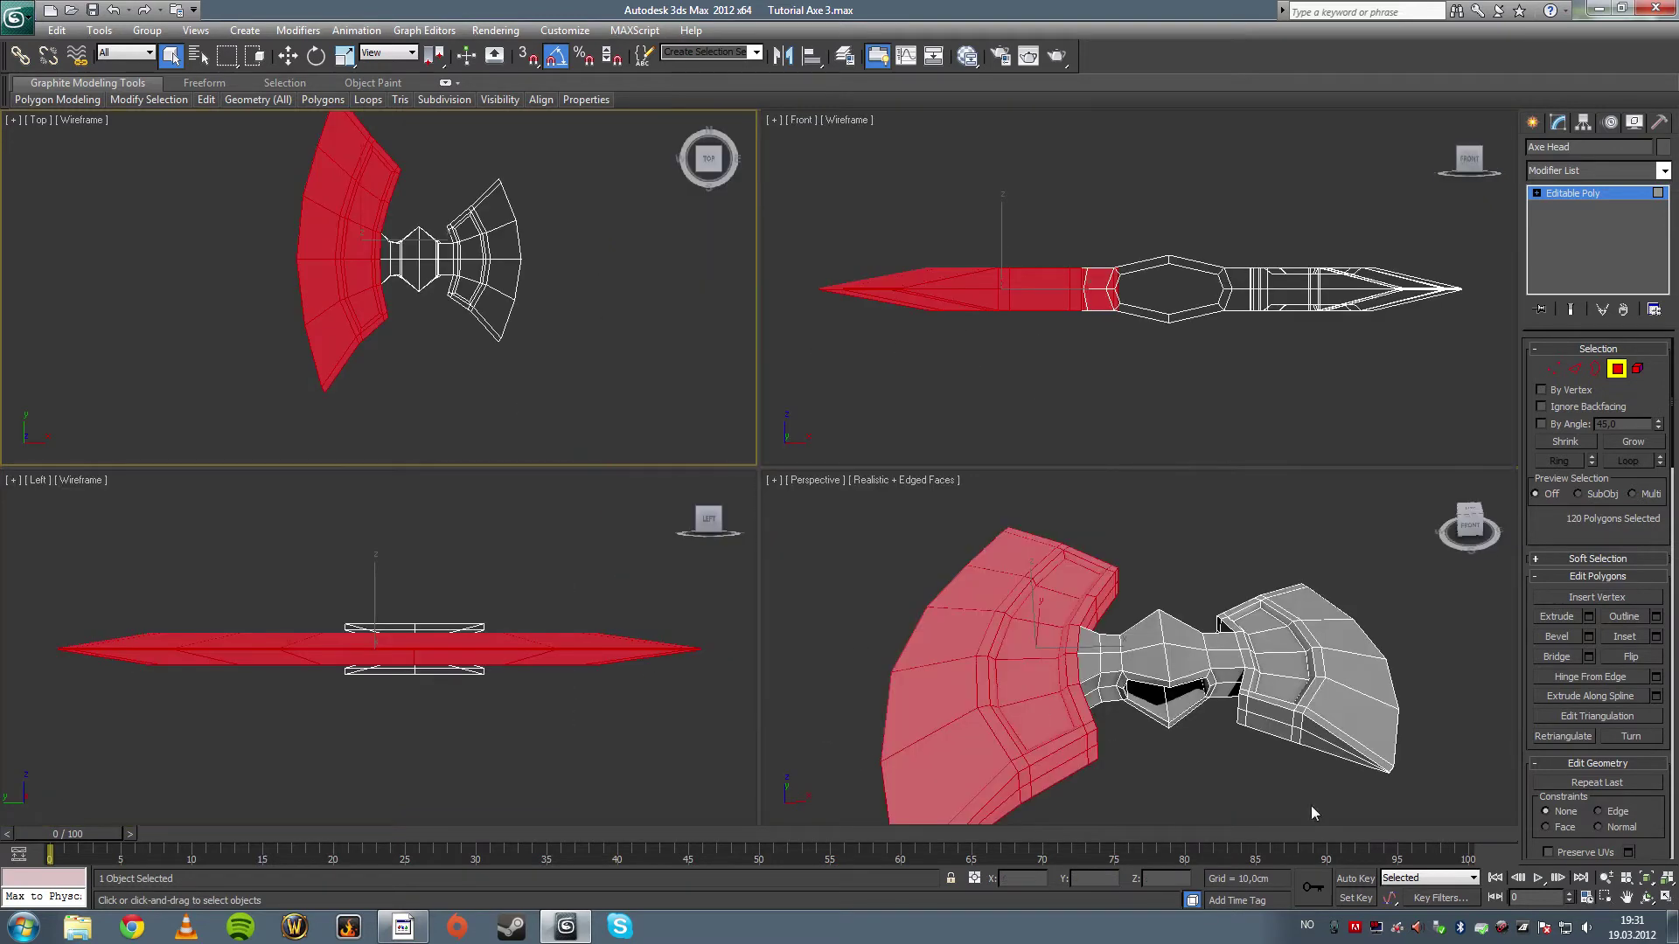
pyautogui.click(1647, 898)
pyautogui.click(1093, 725)
pyautogui.hotkey('alt', 'w')
pyautogui.moveTo(948, 674); pyautogui.dragTo(753, 483)
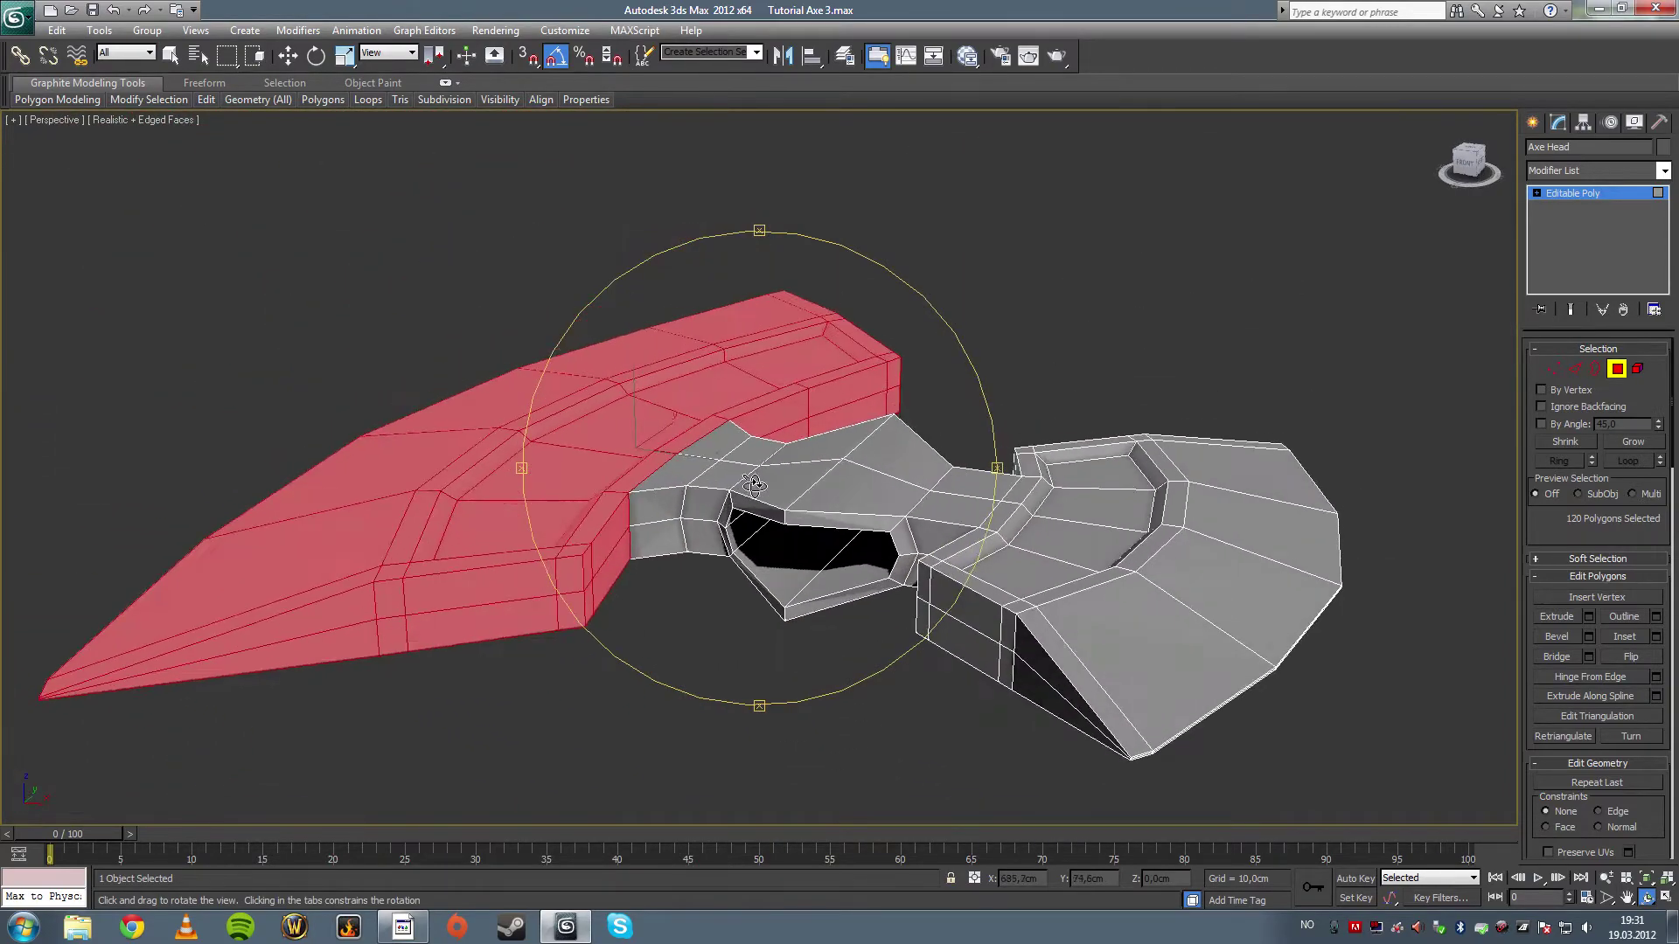
pyautogui.rightClick(639, 385)
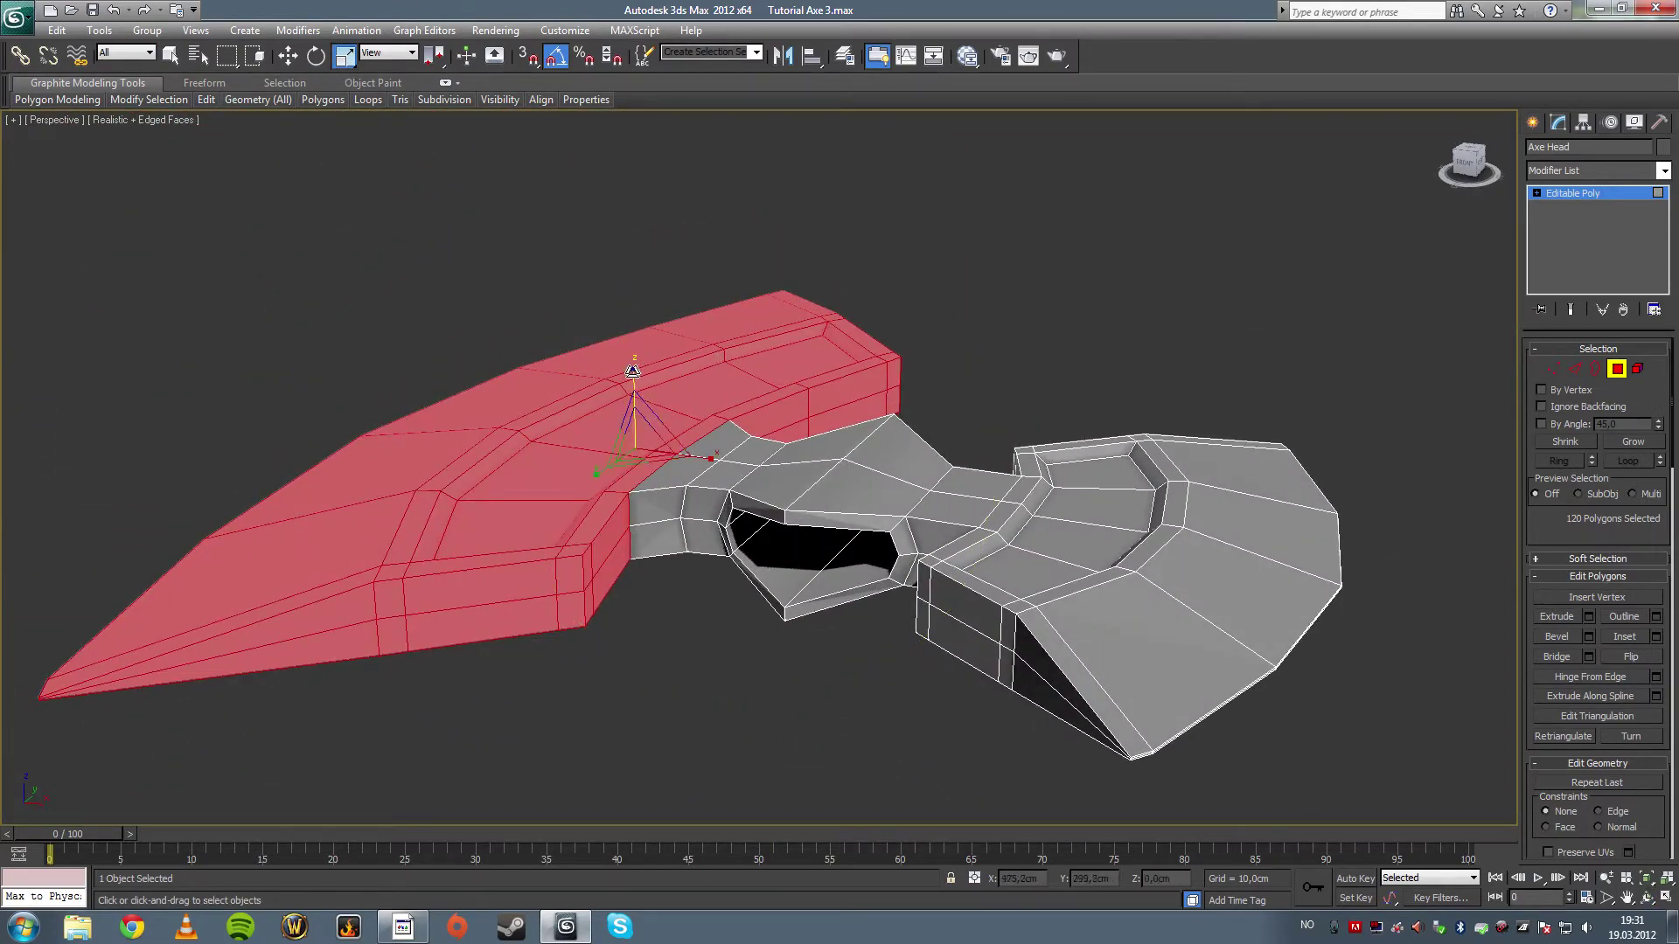
pyautogui.moveTo(631, 374); pyautogui.dragTo(622, 330)
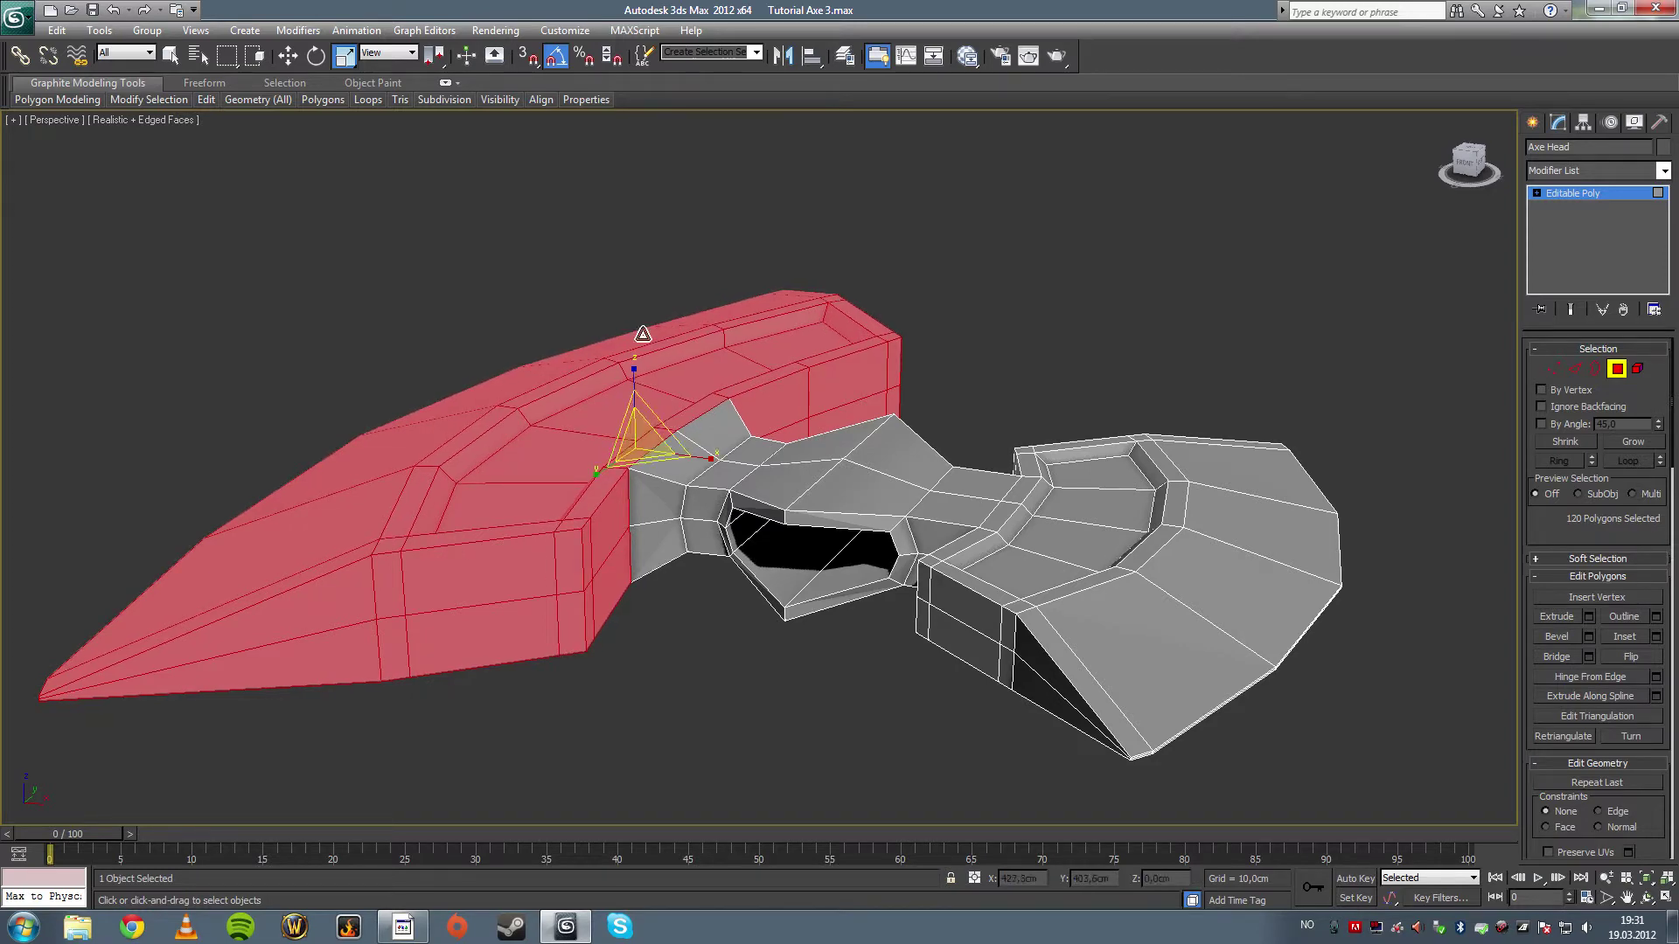
pyautogui.click(969, 329)
# - Switch to edge editing and select the ring of edges spanning the bevel between the large blade's cutting edge and raised border
pyautogui.moveTo(754, 413); pyautogui.dragTo(1137, 376, button='middle')
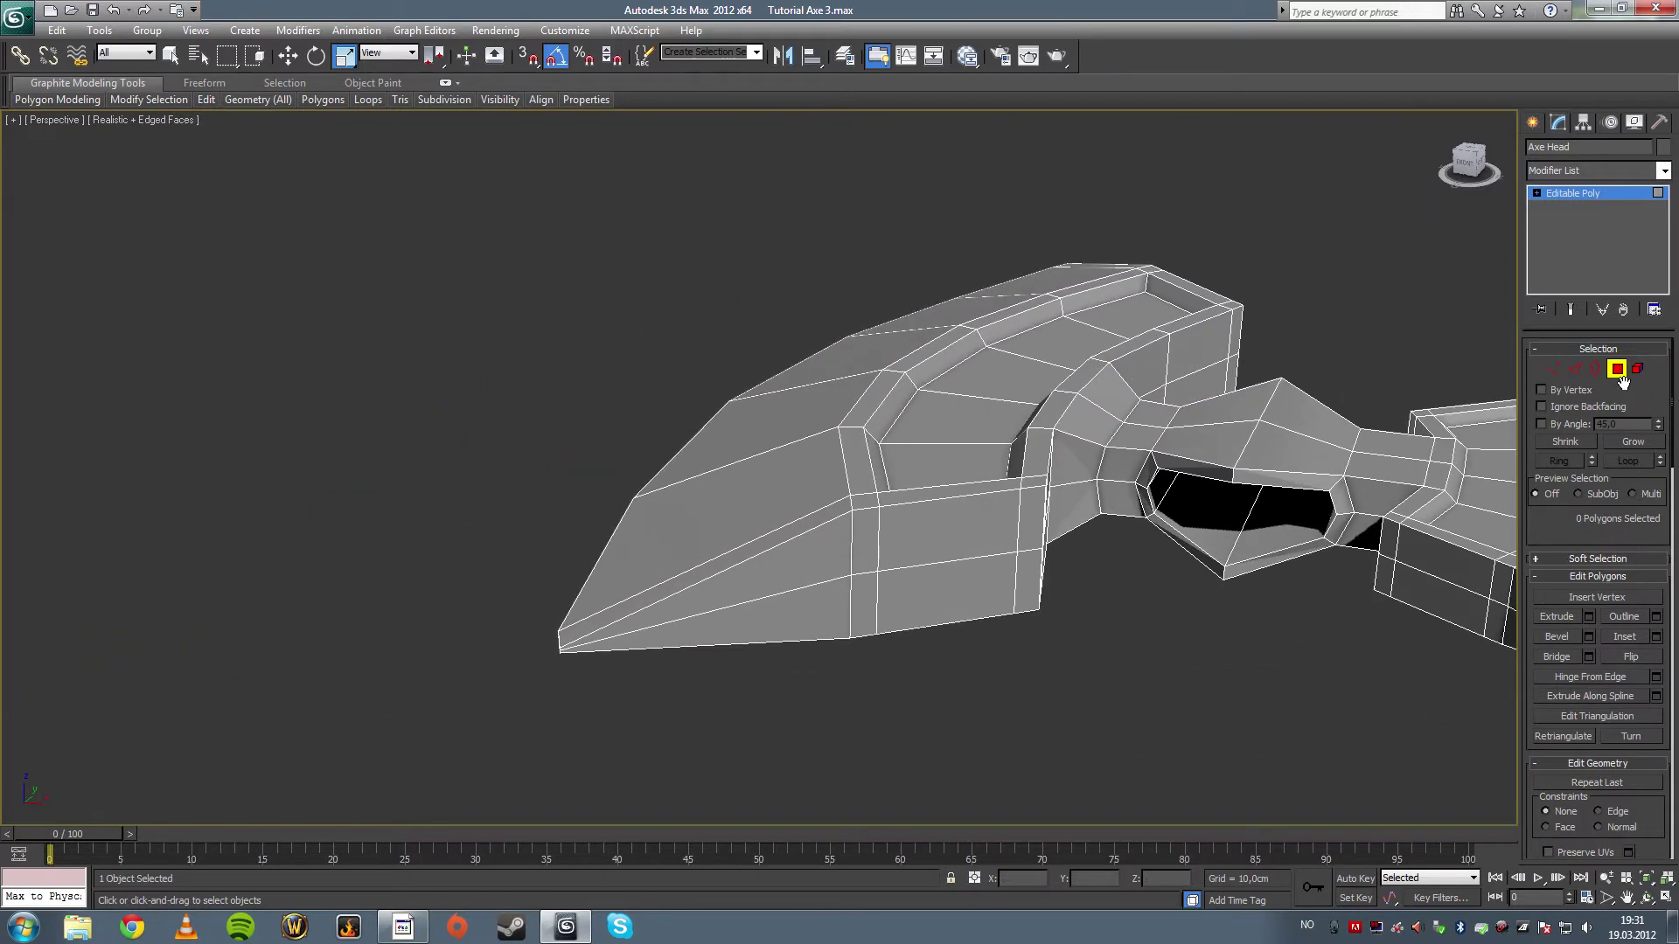
pyautogui.click(1575, 370)
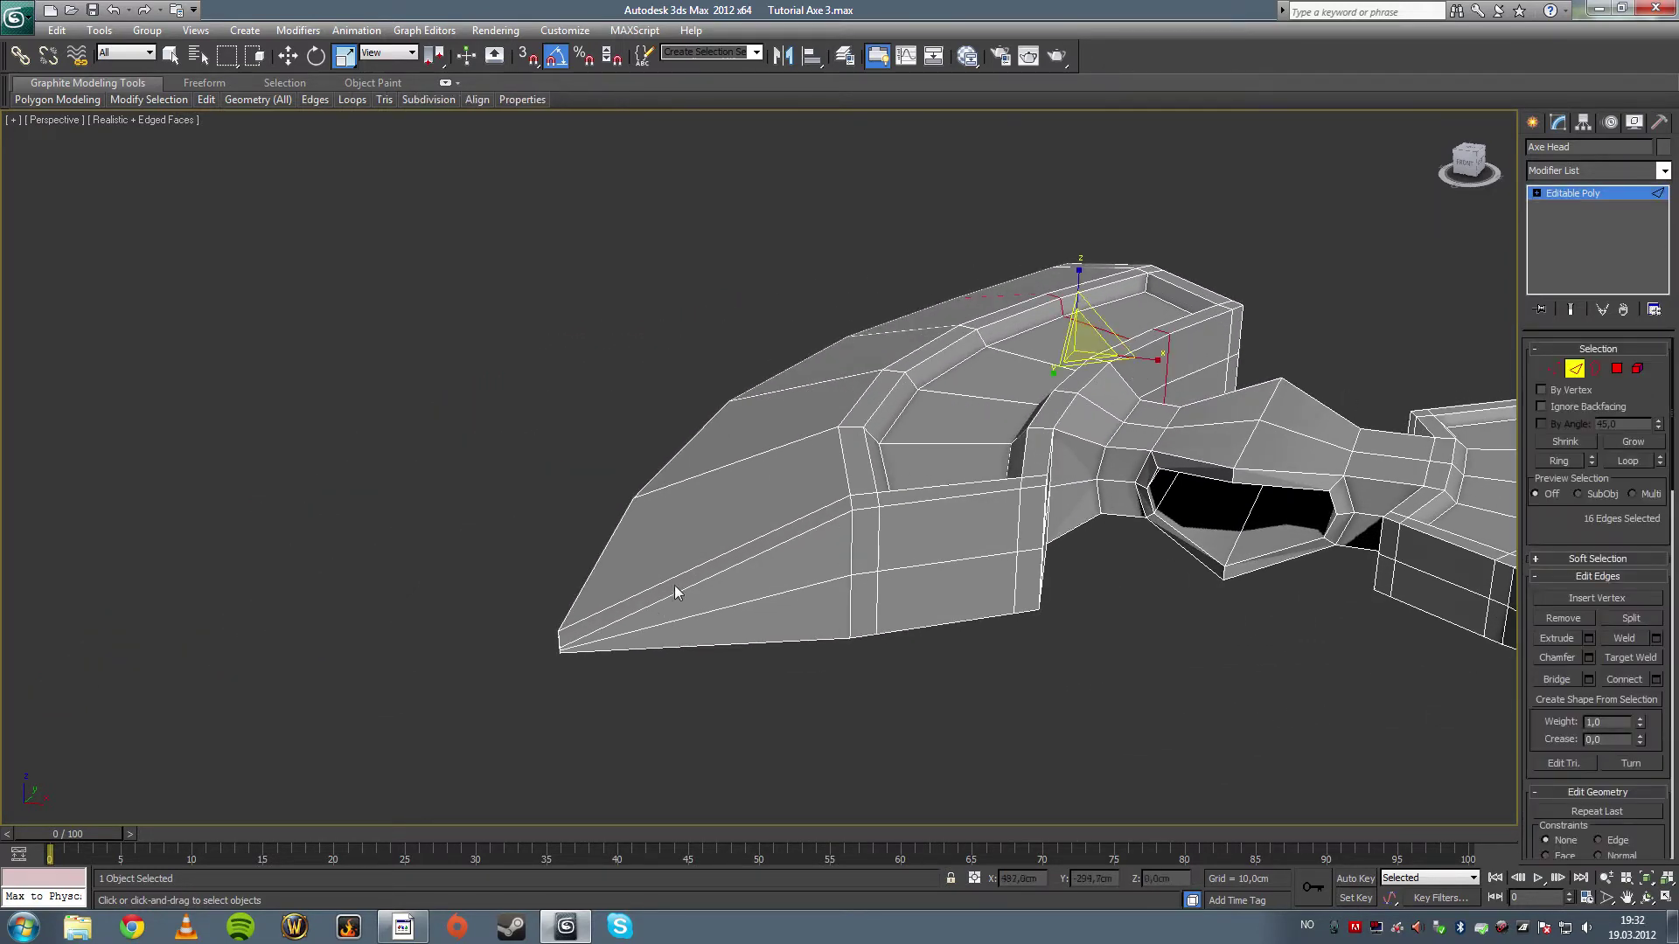
pyautogui.click(175, 57)
pyautogui.click(485, 90)
pyautogui.click(169, 58)
pyautogui.click(722, 535)
pyautogui.click(748, 455)
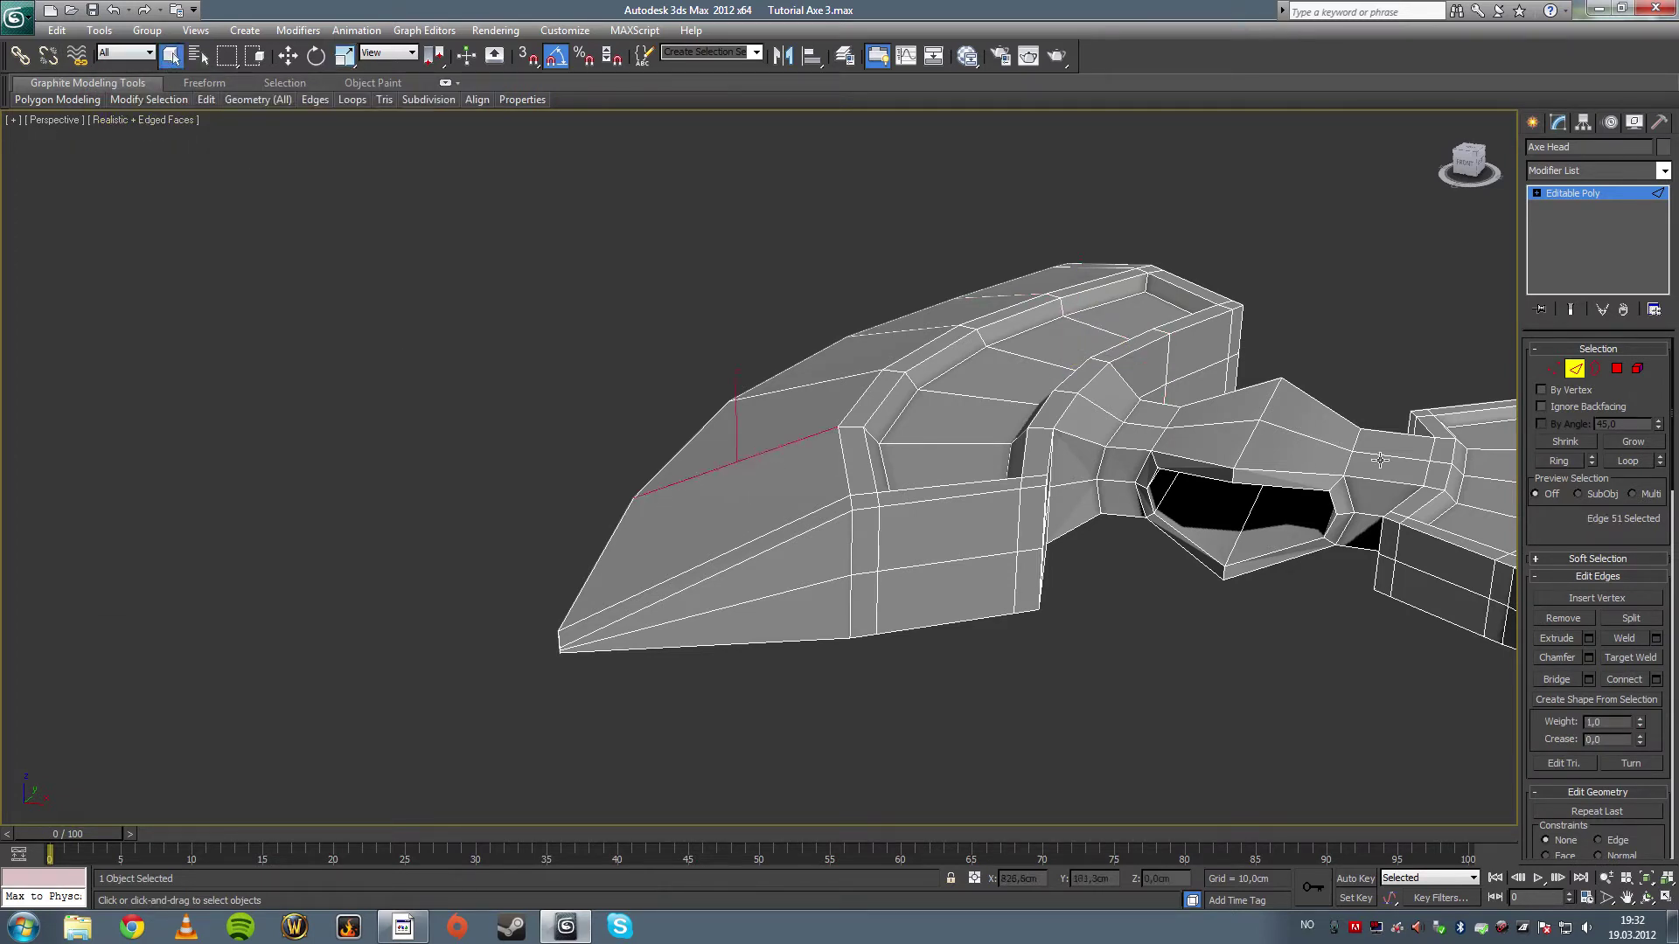
pyautogui.click(1560, 460)
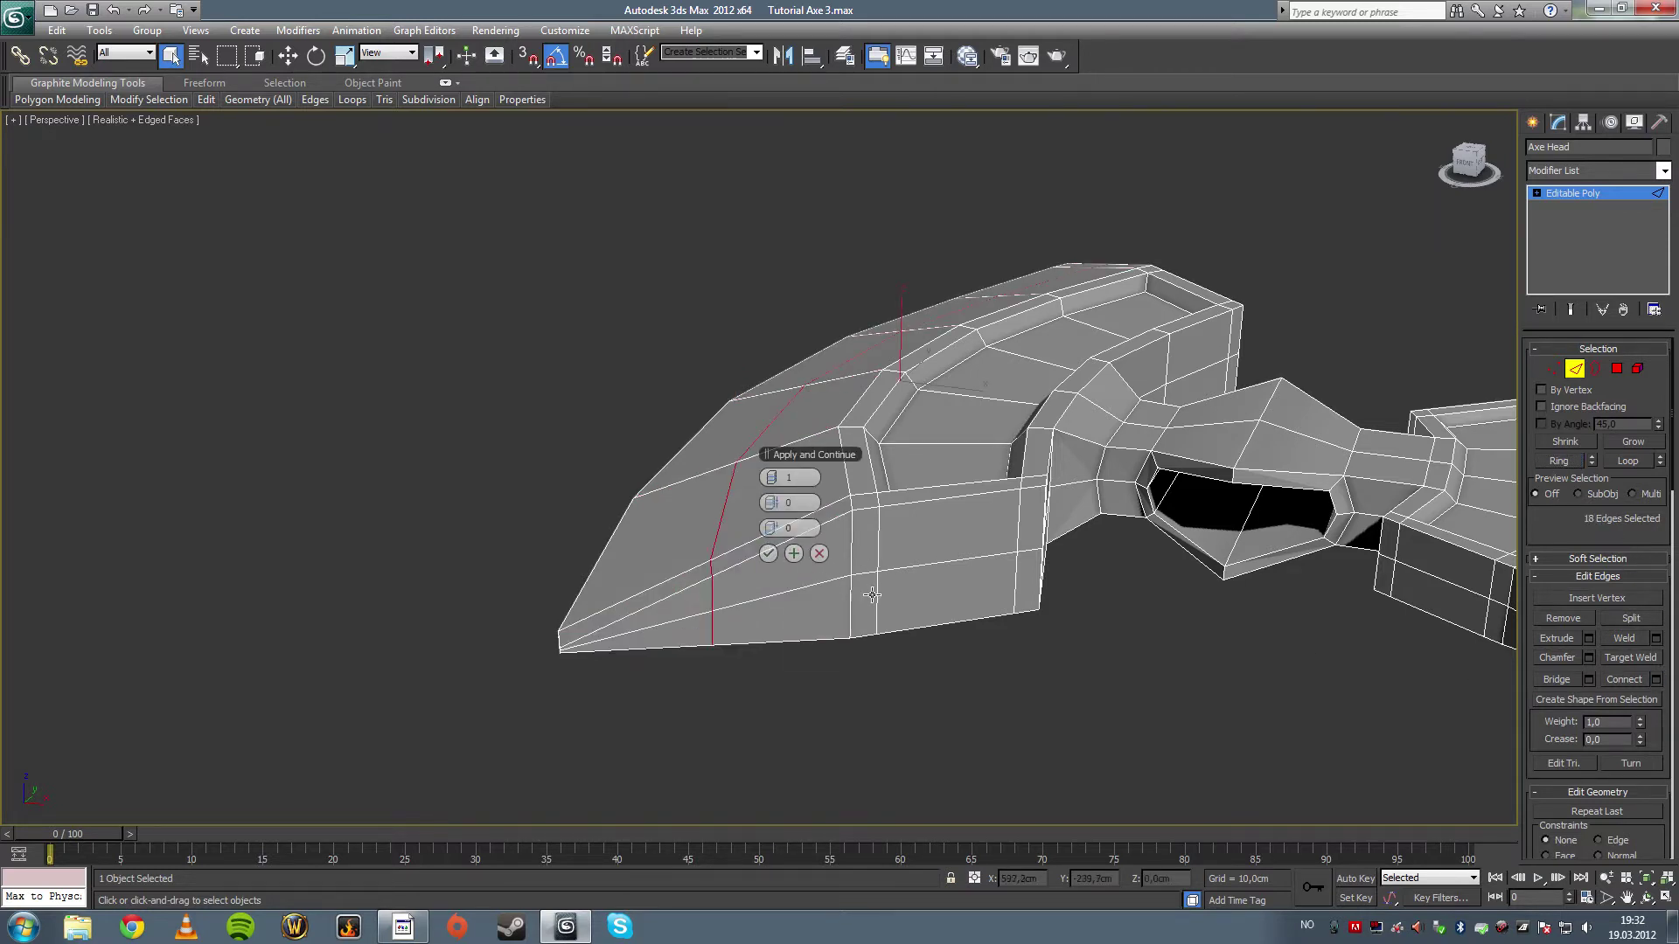
# - Connect the bevel's edge ring with 1 segment and slide the new loop toward the blade's raised border
pyautogui.keyDown('alt'); pyautogui.moveTo(874, 595); pyautogui.dragTo(910, 603, button='middle'); pyautogui.keyUp('alt')
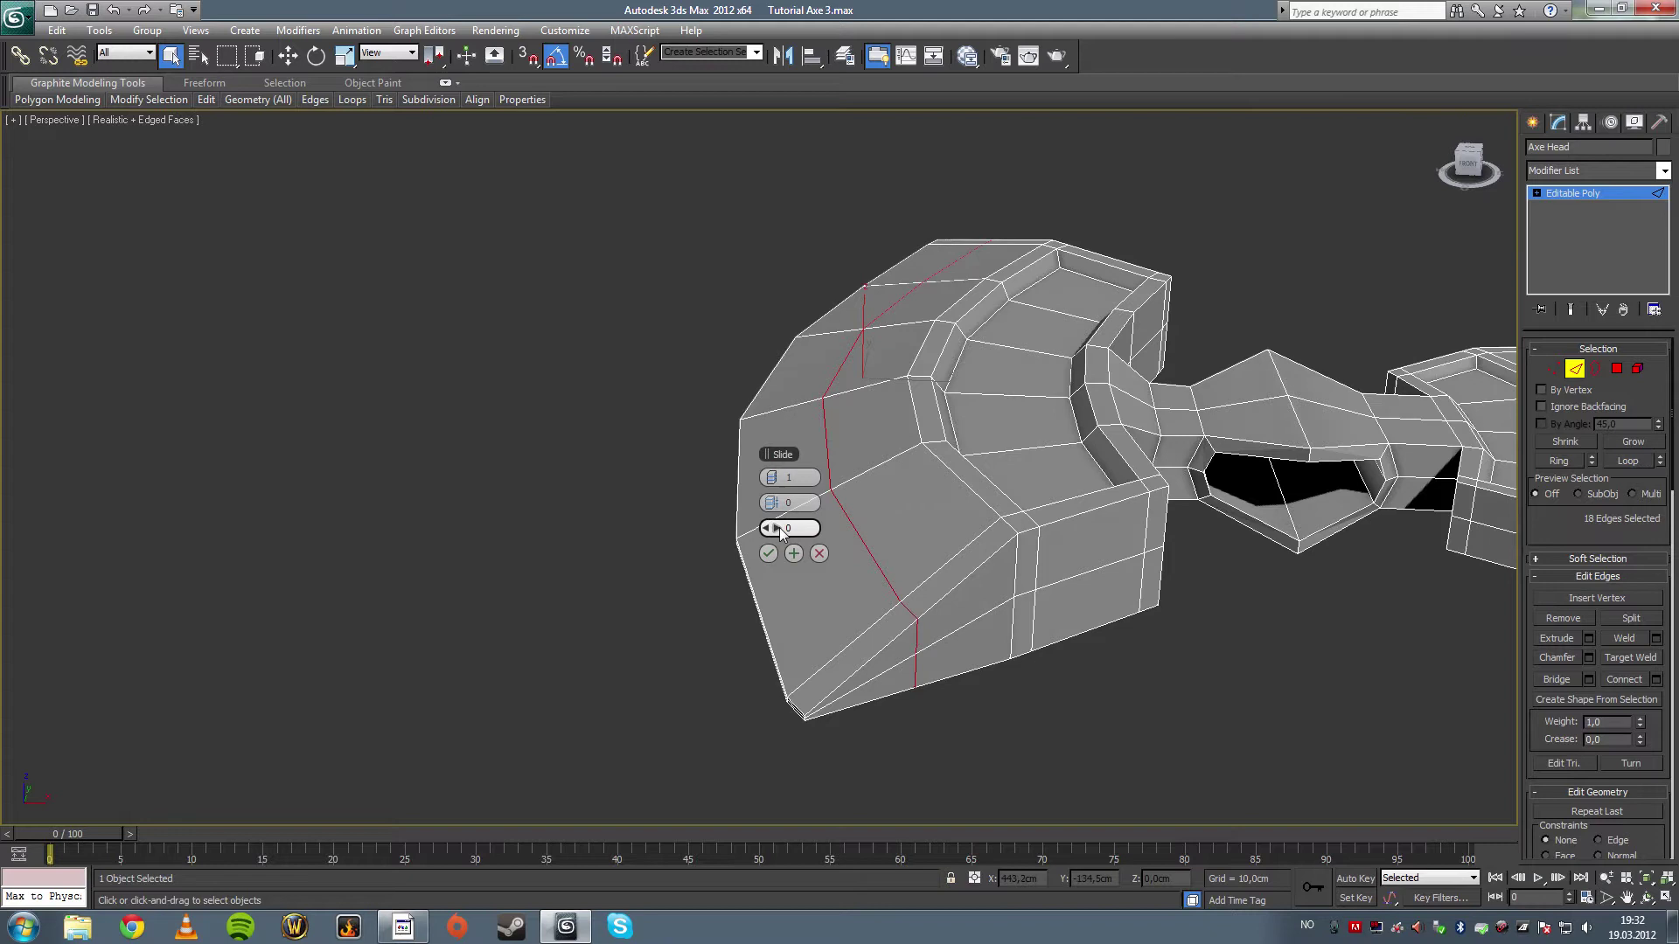
pyautogui.moveTo(789, 527); pyautogui.dragTo(696, 563)
pyautogui.click(769, 553)
pyautogui.keyDown('alt'); pyautogui.moveTo(768, 553); pyautogui.dragTo(1087, 480, button='middle'); pyautogui.keyUp('alt')
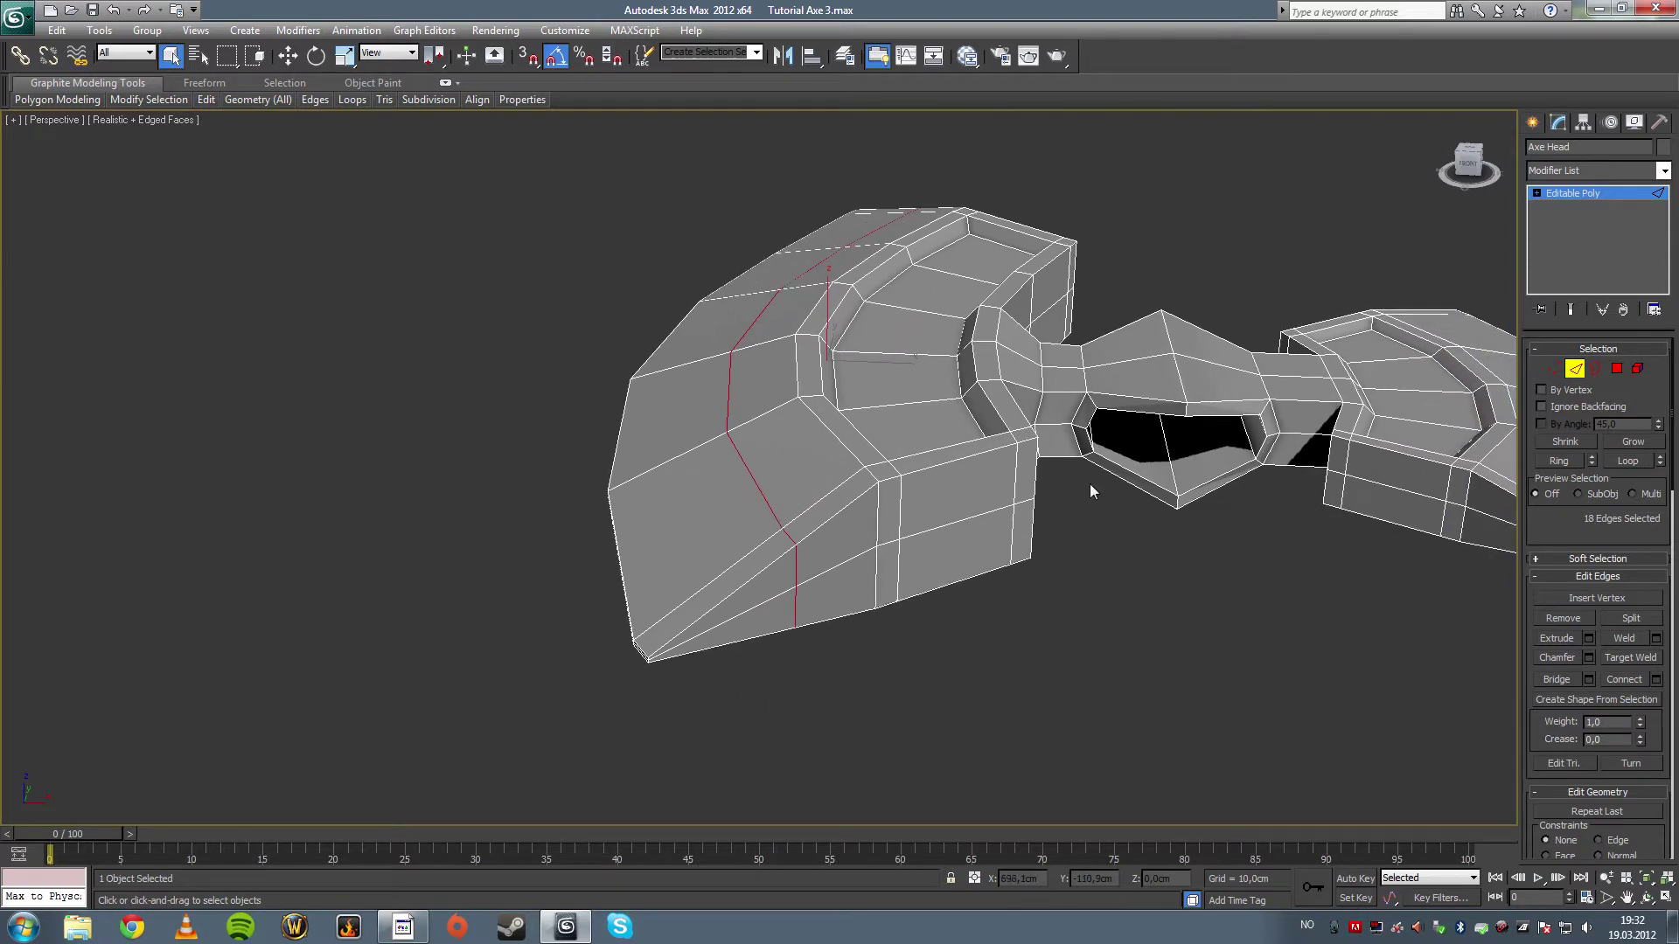
# - Scale the new bevel loop down along Z to give the large blade's bevel a concave profile
pyautogui.click(344, 55)
pyautogui.keyDown('alt'); pyautogui.moveTo(610, 304); pyautogui.dragTo(596, 287, button='middle'); pyautogui.keyUp('alt')
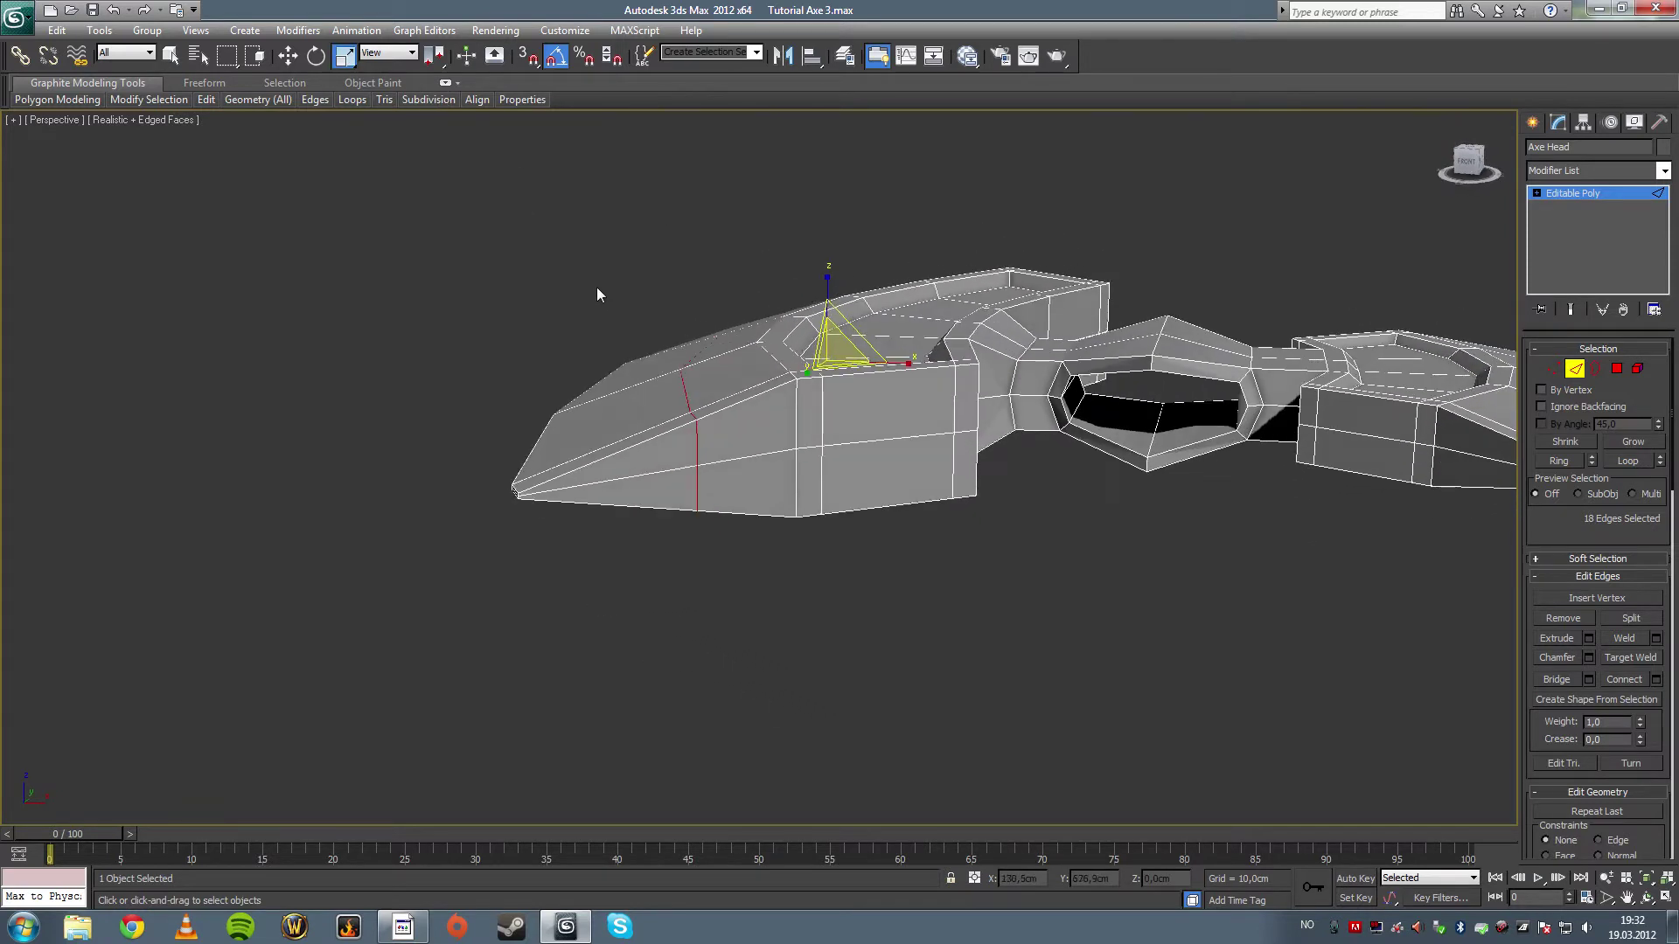
pyautogui.moveTo(830, 280); pyautogui.dragTo(827, 329)
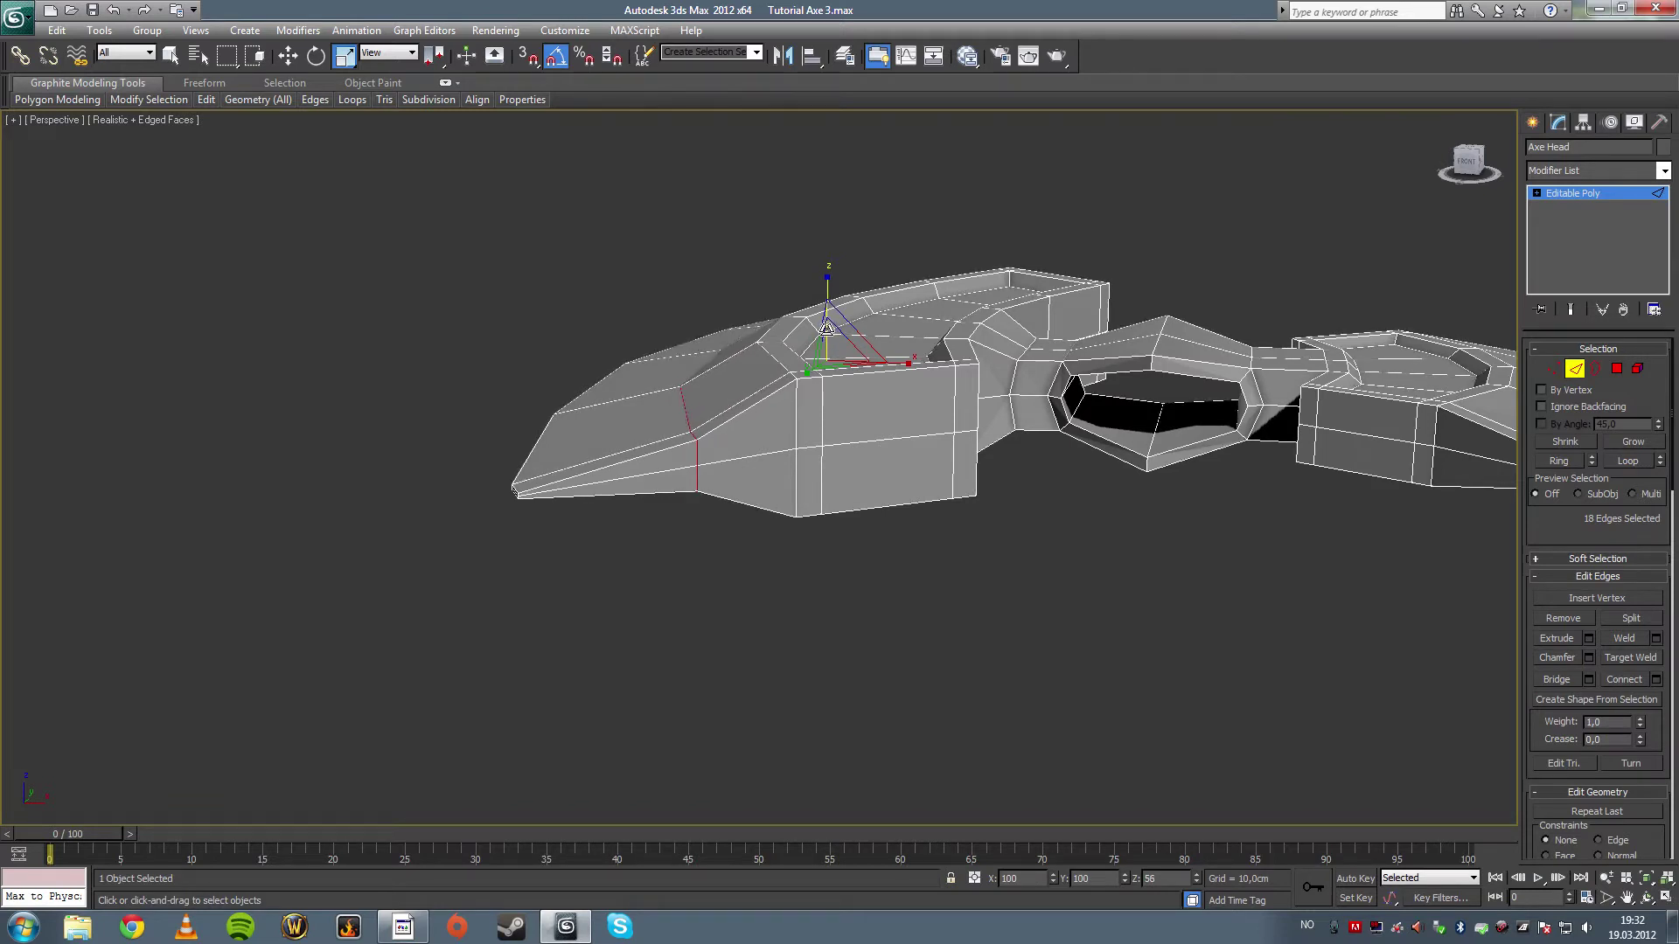
# - Chamfer the large blade's bevel loop by 25.5 cm with 1 segment and clear the edge selection
pyautogui.click(1586, 657)
pyautogui.moveTo(775, 503); pyautogui.dragTo(998, 427)
pyautogui.keyDown('alt'); pyautogui.moveTo(776, 383); pyautogui.dragTo(761, 411, button='middle'); pyautogui.keyUp('alt')
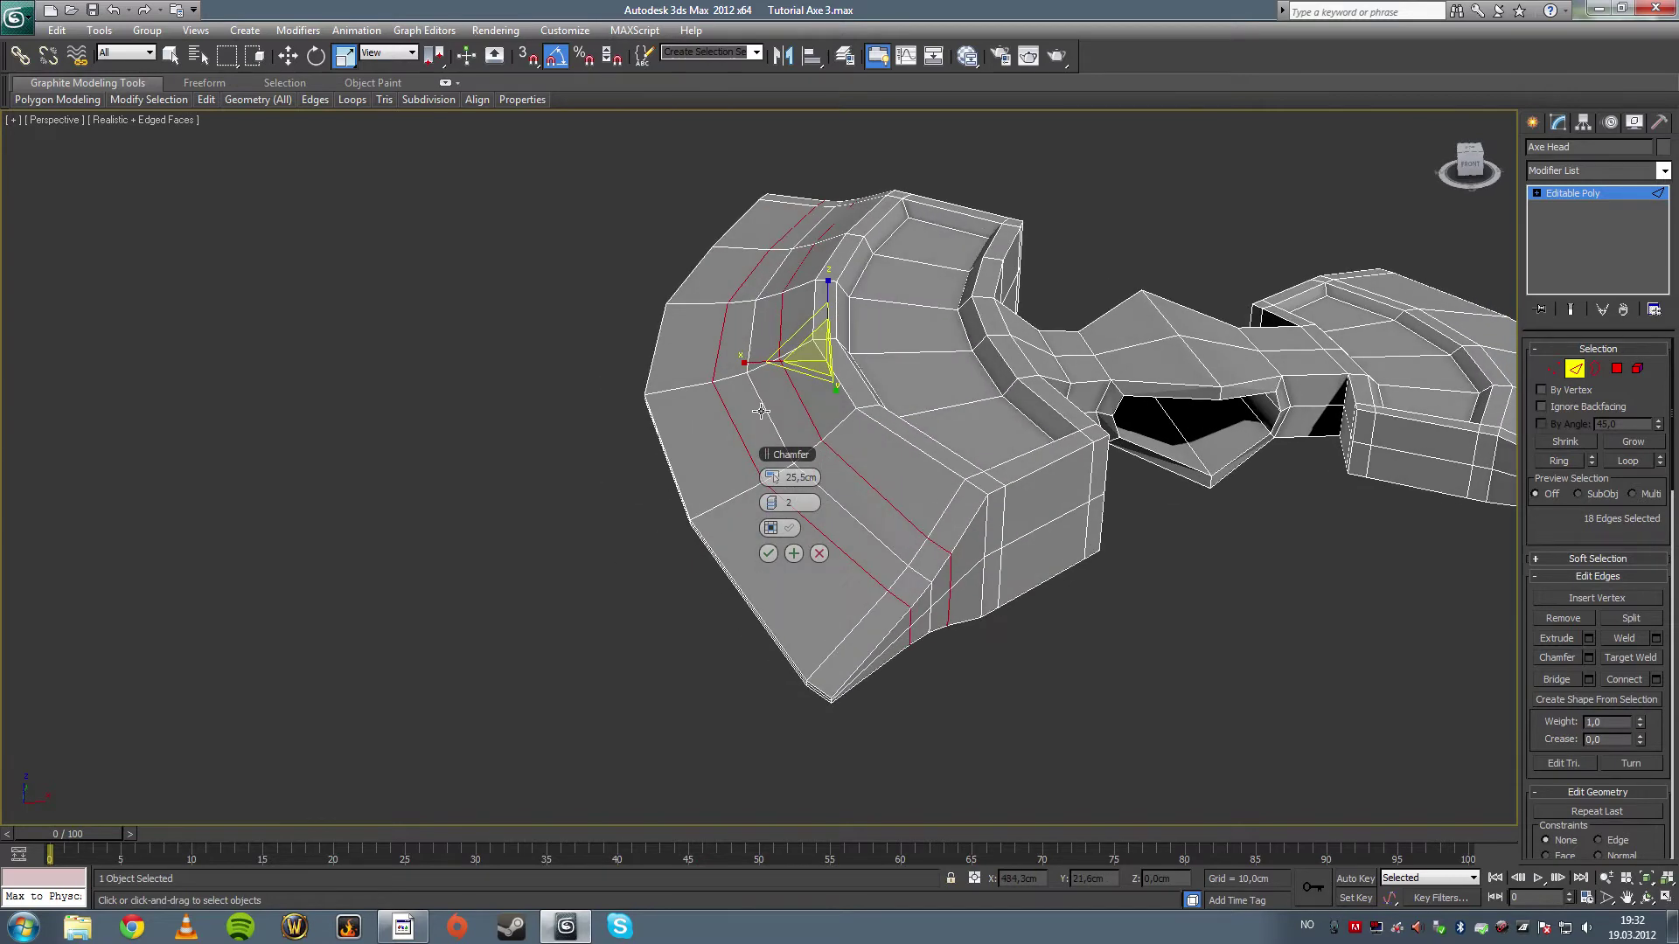
pyautogui.click(766, 503)
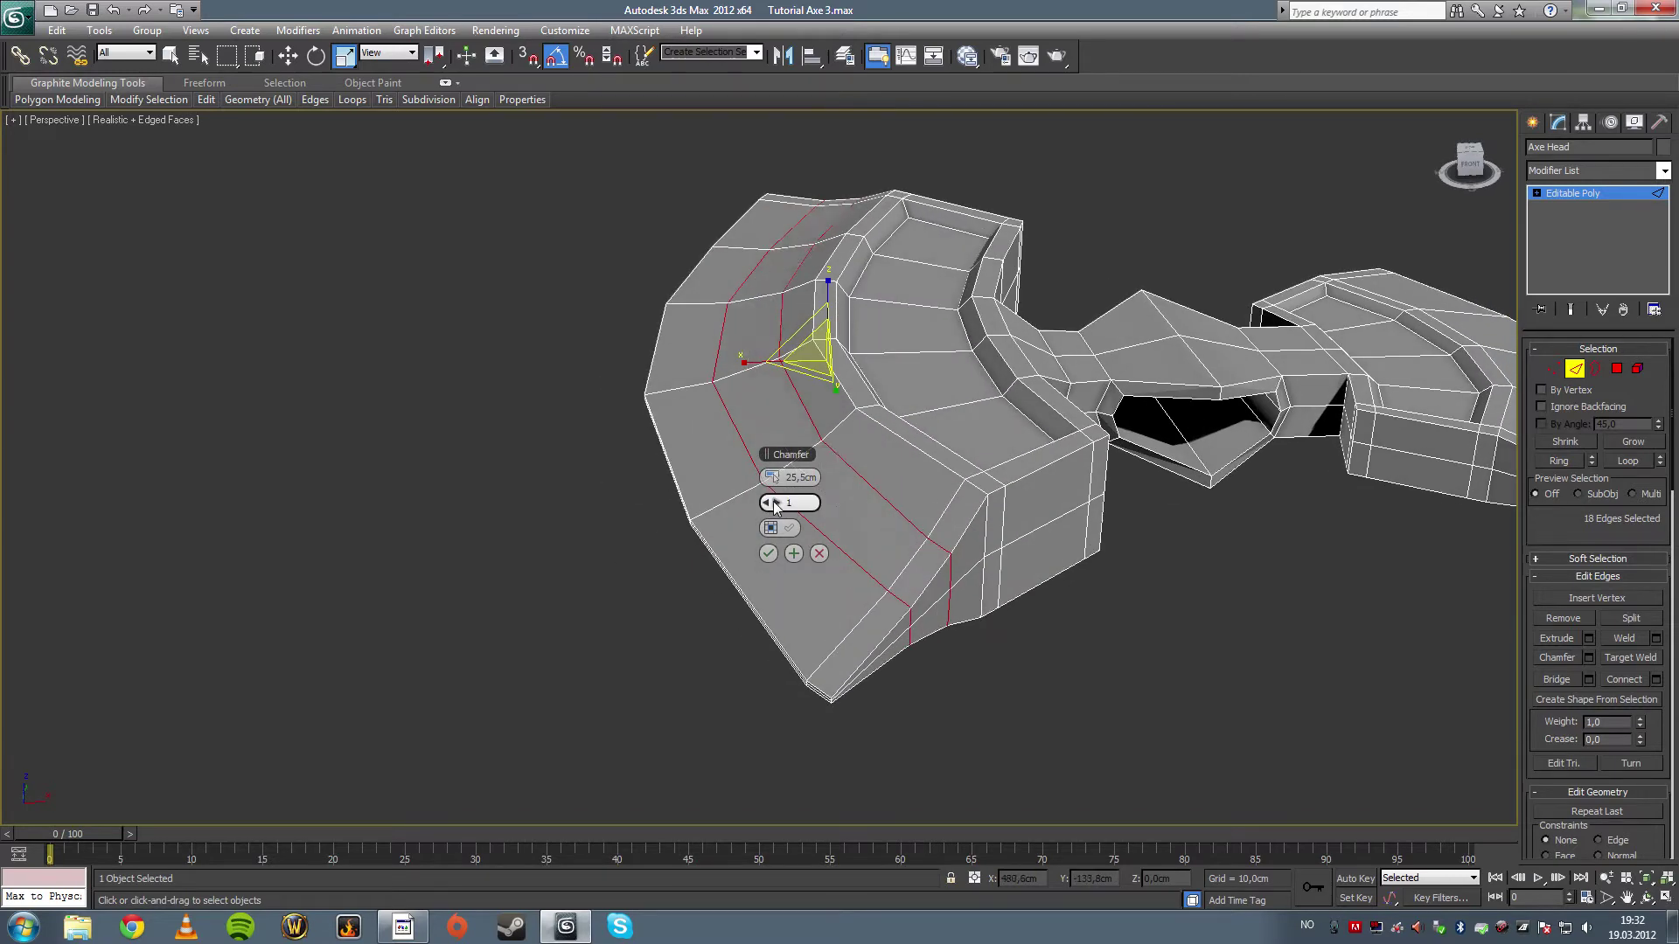
pyautogui.moveTo(888, 480)
pyautogui.keyDown('alt'); pyautogui.mouseDown(button='middle')
pyautogui.moveTo(869, 449)
pyautogui.moveTo(881, 474)
pyautogui.mouseUp(button='middle'); pyautogui.keyUp('alt')
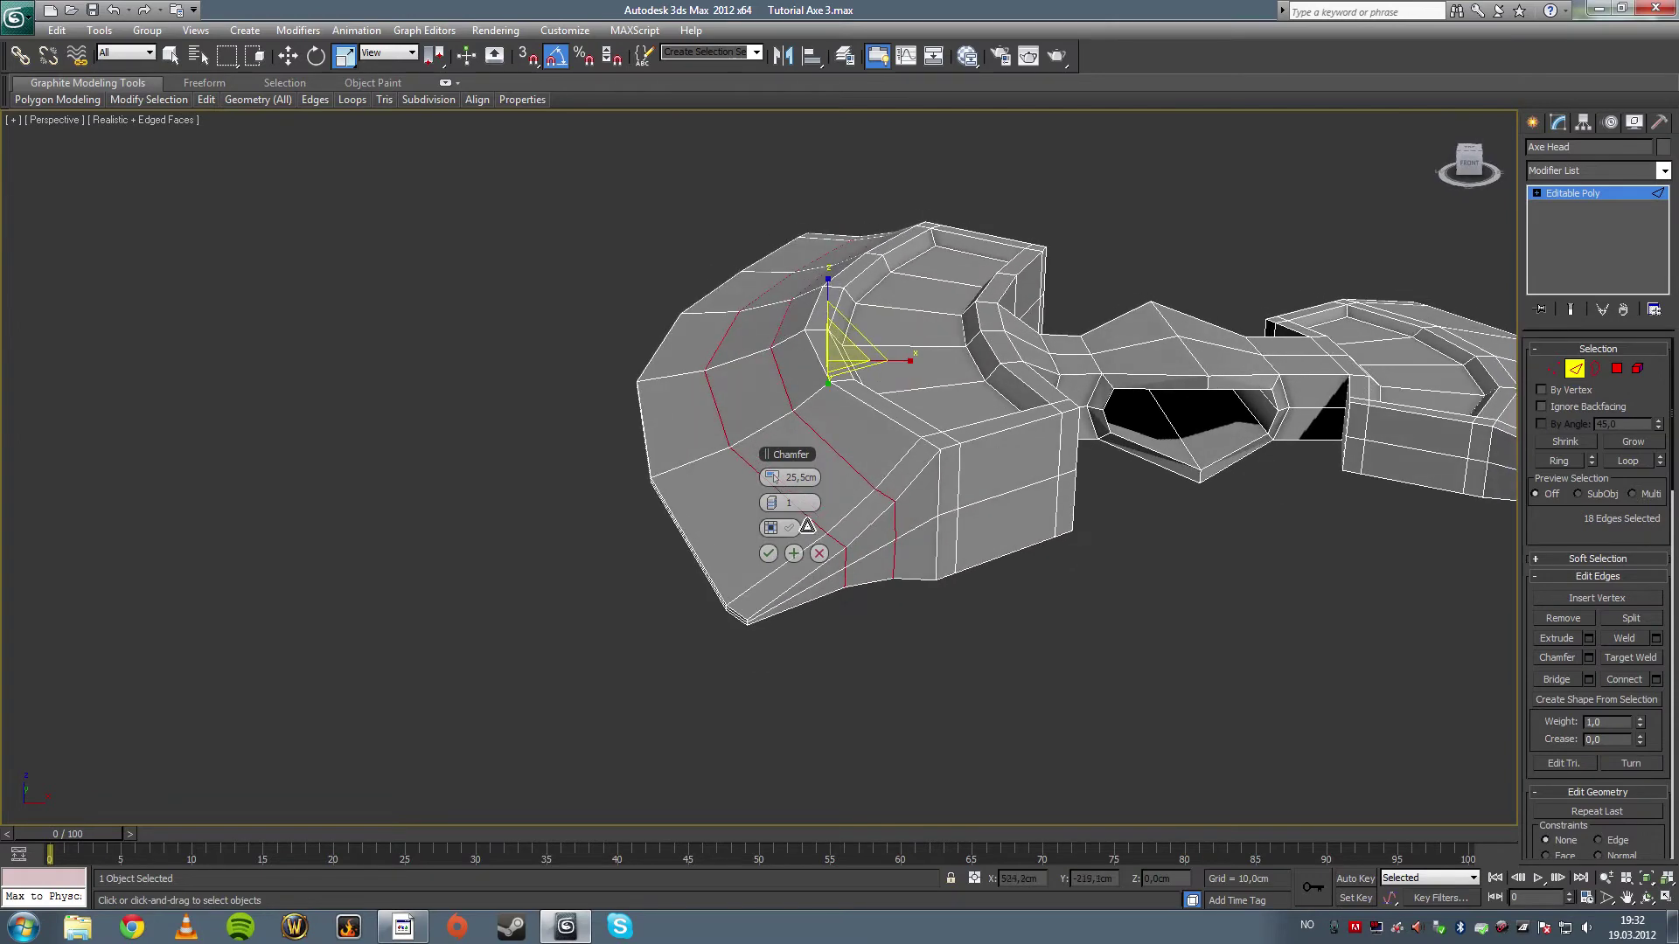
pyautogui.click(768, 552)
pyautogui.keyDown('alt'); pyautogui.moveTo(776, 555); pyautogui.dragTo(958, 478, button='middle'); pyautogui.keyUp('alt')
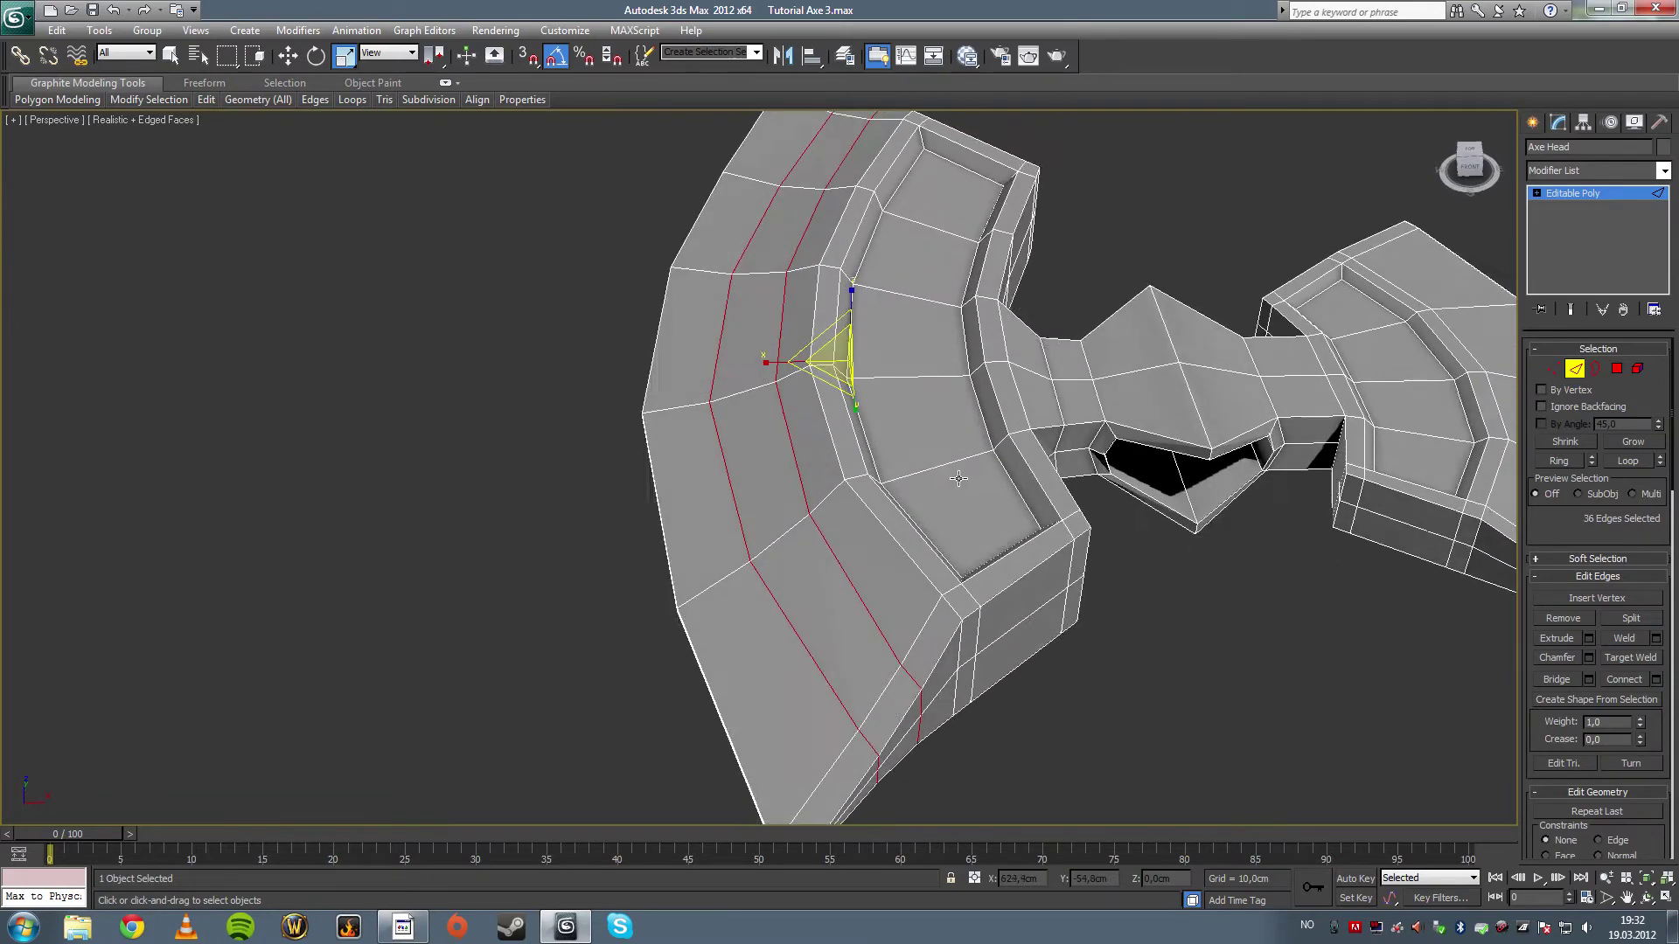
pyautogui.click(171, 55)
pyautogui.click(524, 268)
# - Leave edge editing and apply a TurboSmooth modifier with 2 iterations to the axe head
pyautogui.moveTo(1068, 427); pyautogui.dragTo(865, 399, button='middle')
pyautogui.scroll(-3, 871, 425)
pyautogui.scroll(2, 780, 407)
pyautogui.scroll(1, 848, 486)
pyautogui.scroll(3, 792, 428)
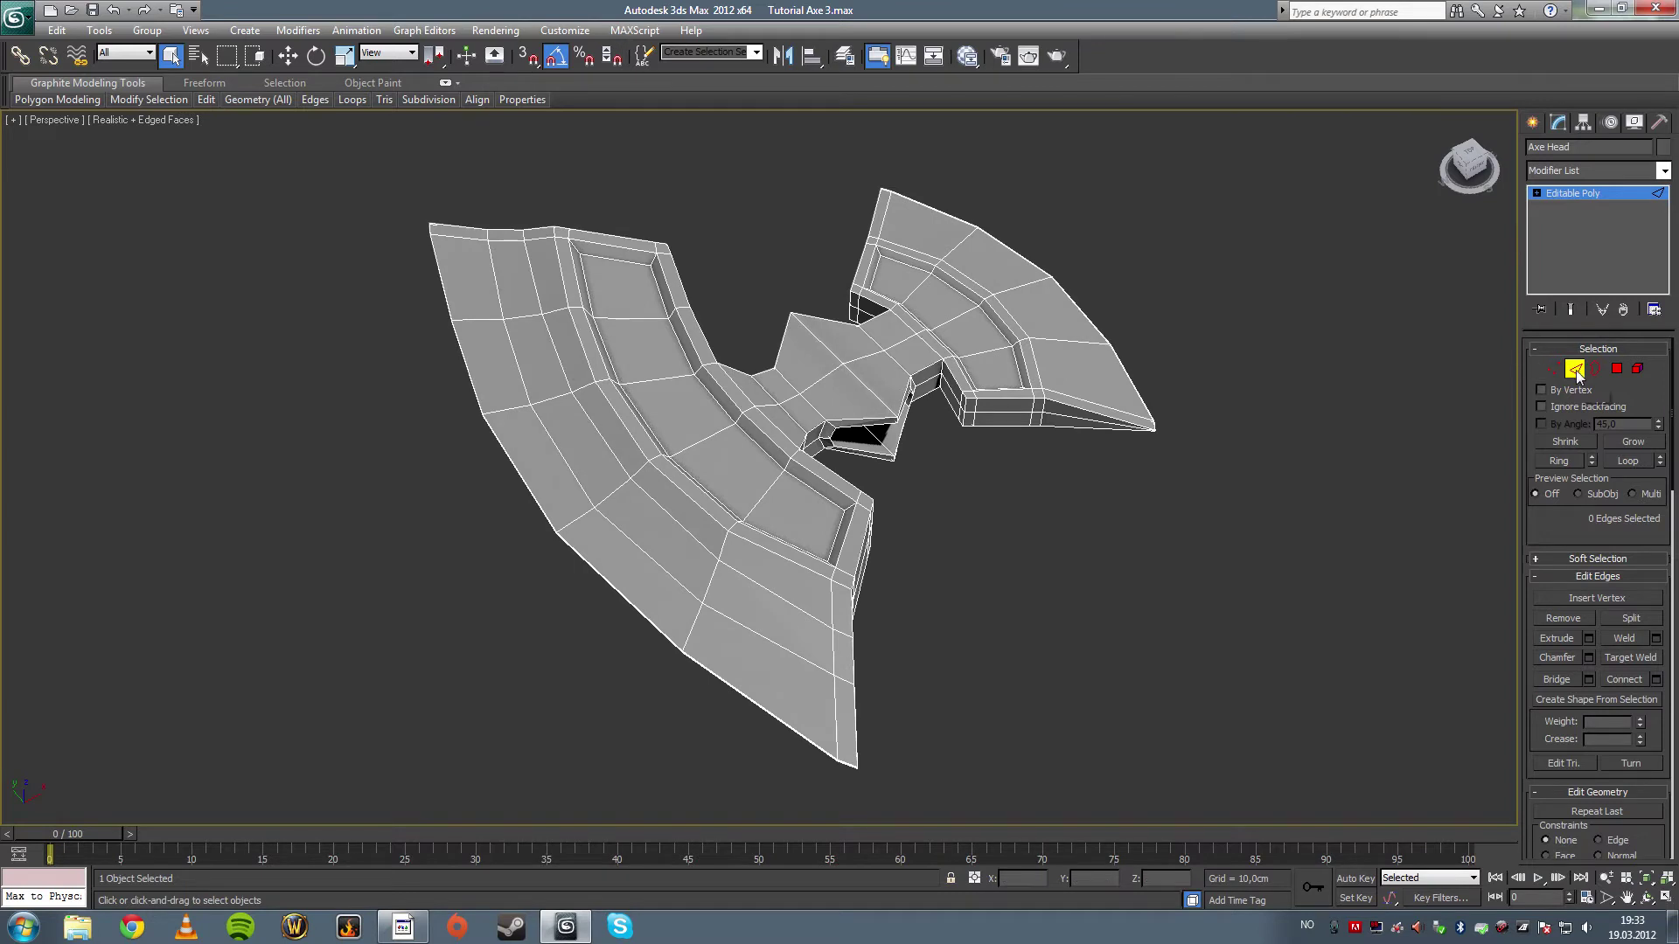
pyautogui.click(1254, 359)
pyautogui.click(962, 352)
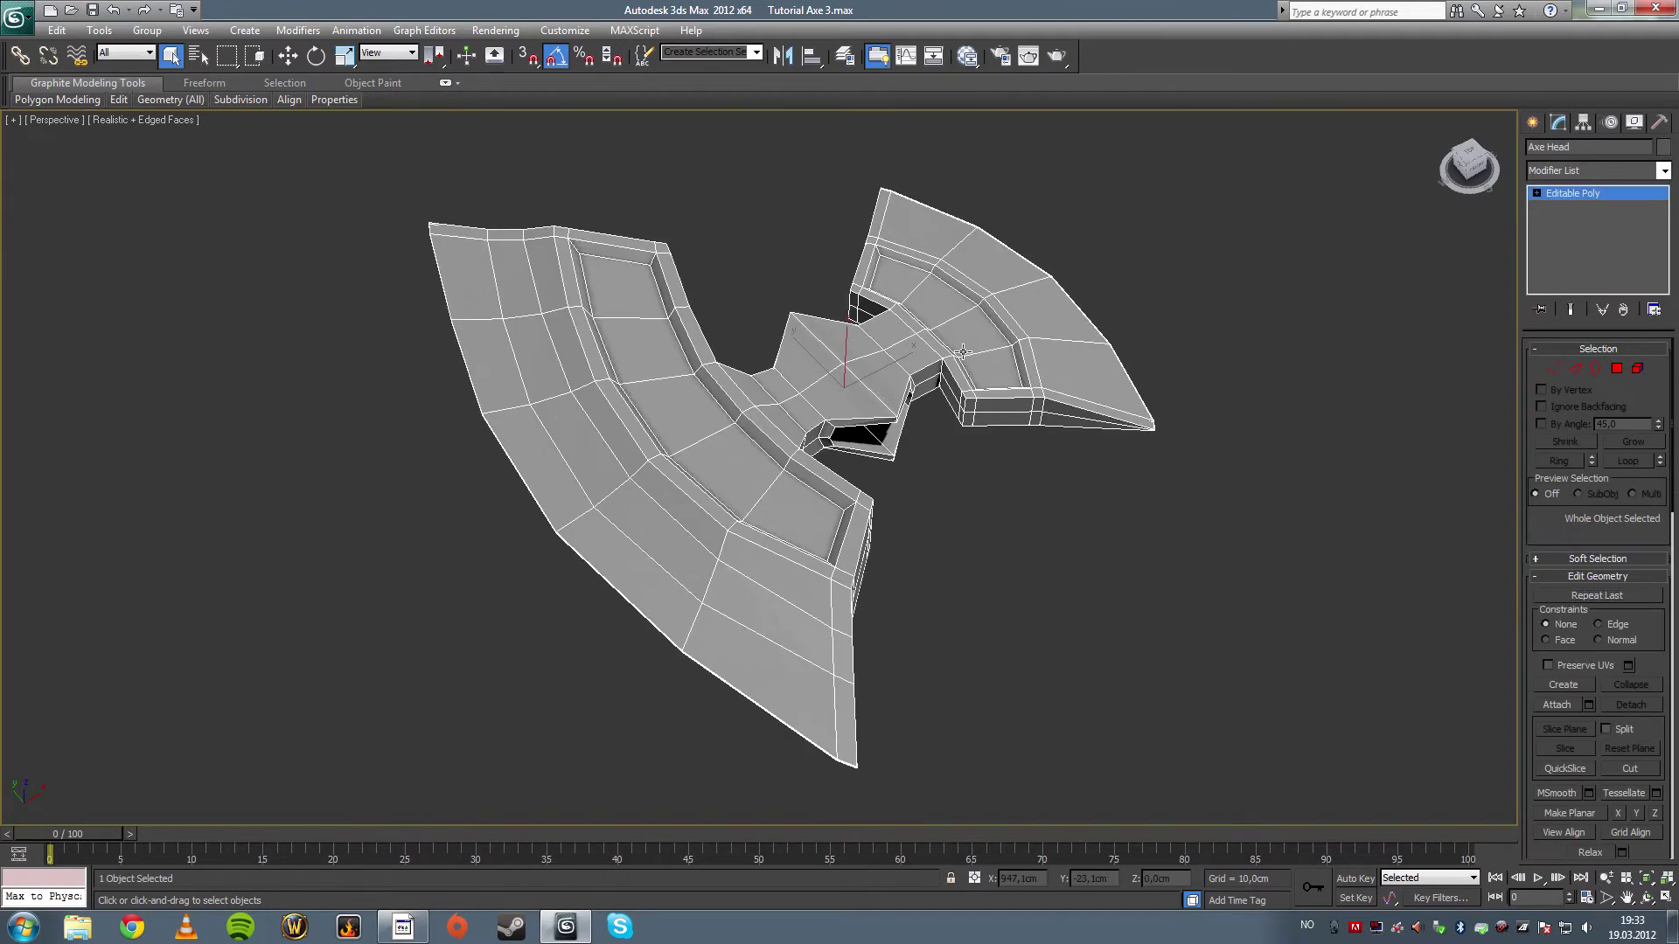
pyautogui.click(1664, 172)
pyautogui.scroll(-15, 1673, 613)
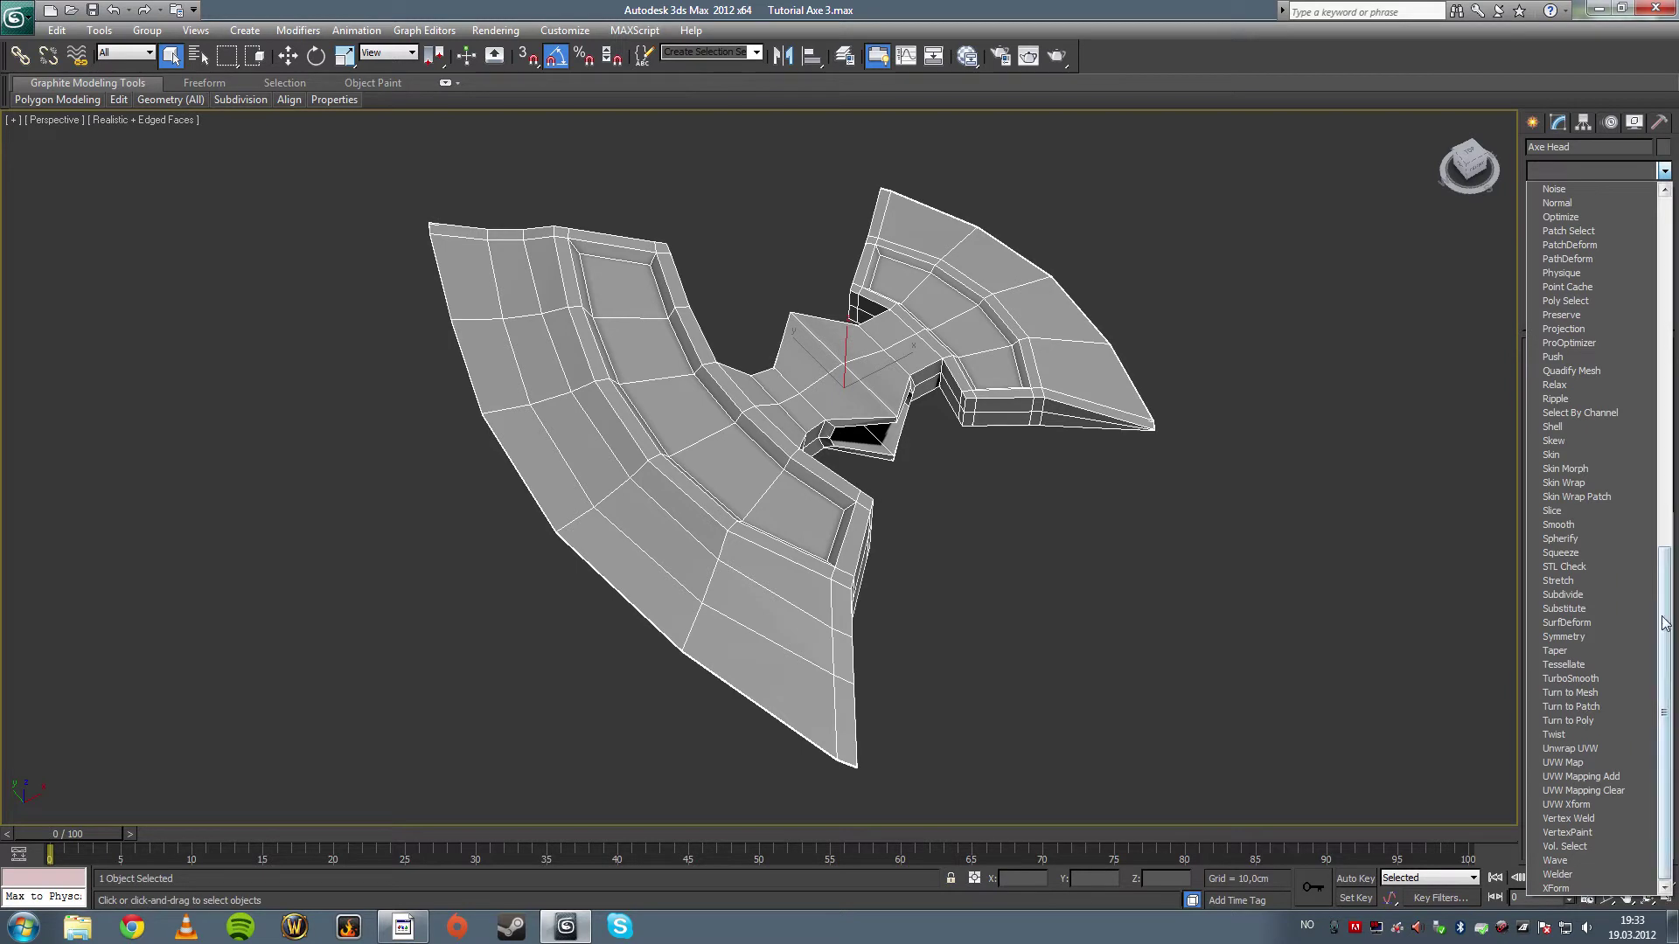
pyautogui.click(1581, 678)
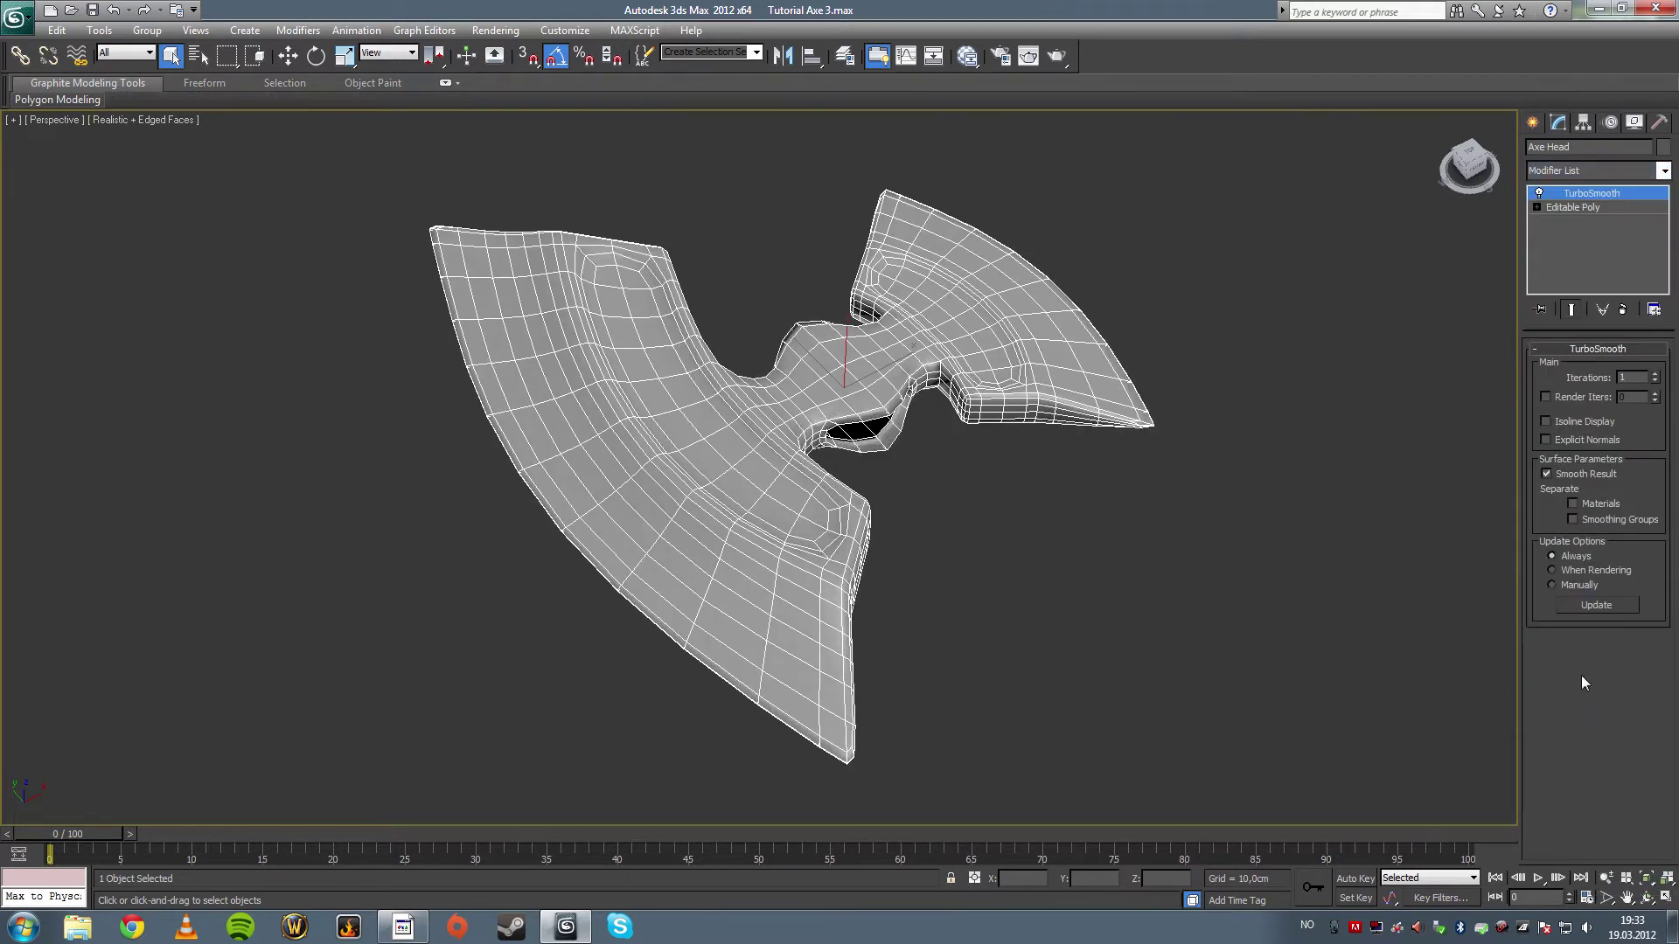
pyautogui.click(1654, 375)
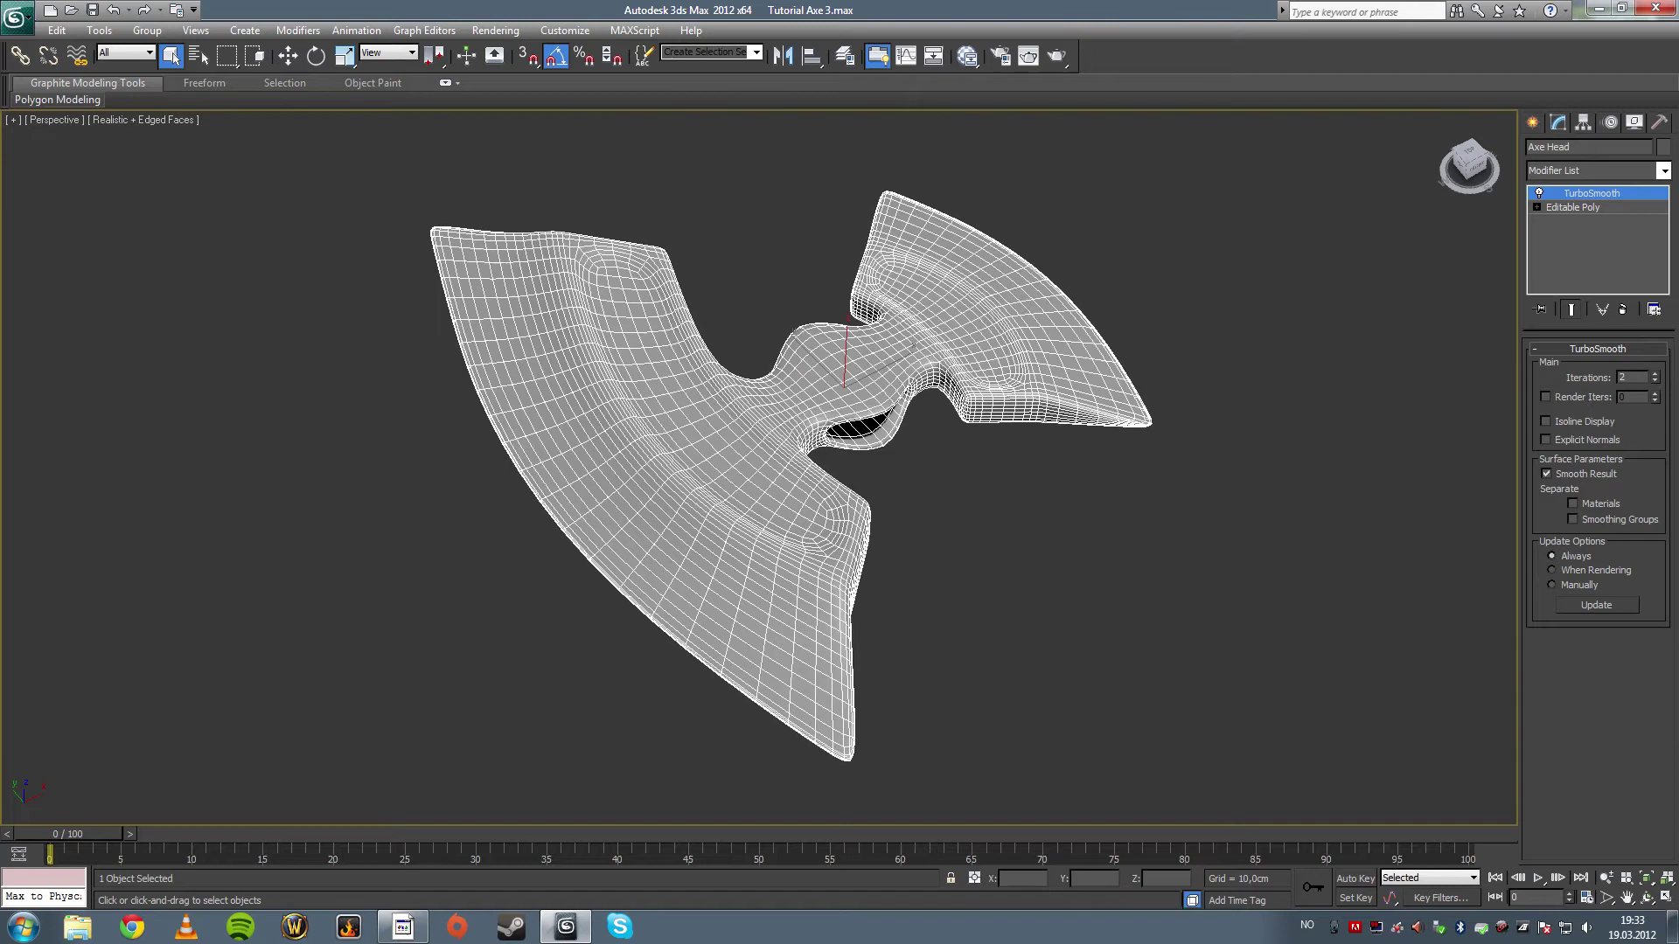
# - Turn off edged faces, raise the TurboSmooth iterations to 3, and inspect the smoothed axe head from several angles
pyautogui.press('F4')
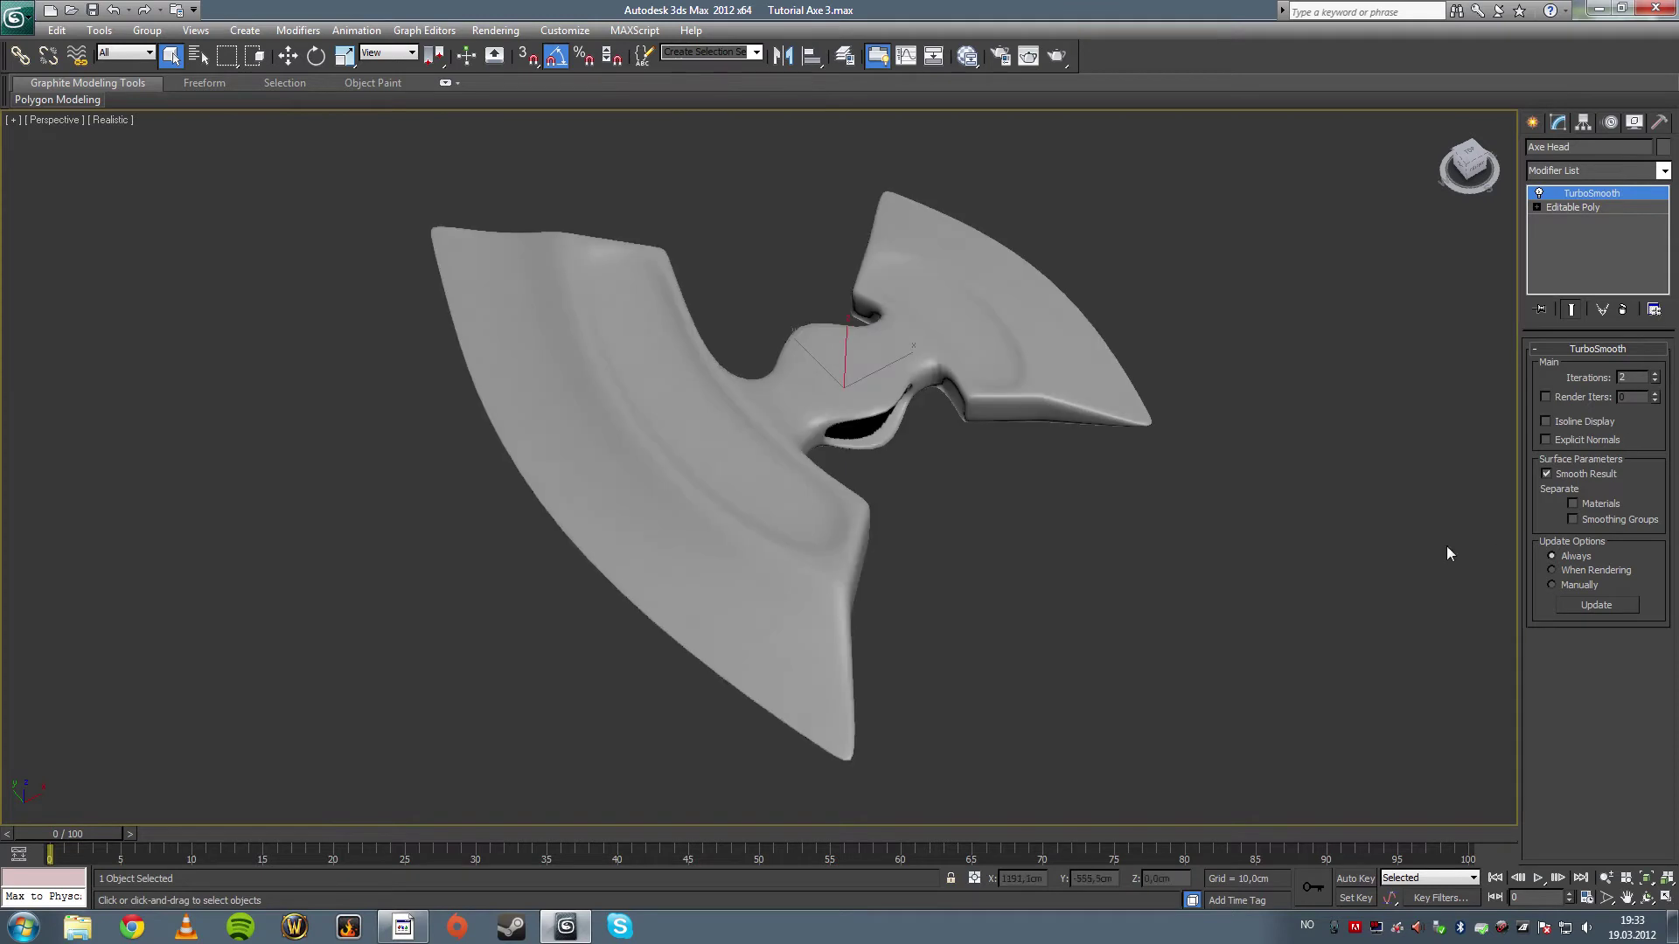
pyautogui.click(1653, 905)
pyautogui.moveTo(839, 560); pyautogui.dragTo(842, 504)
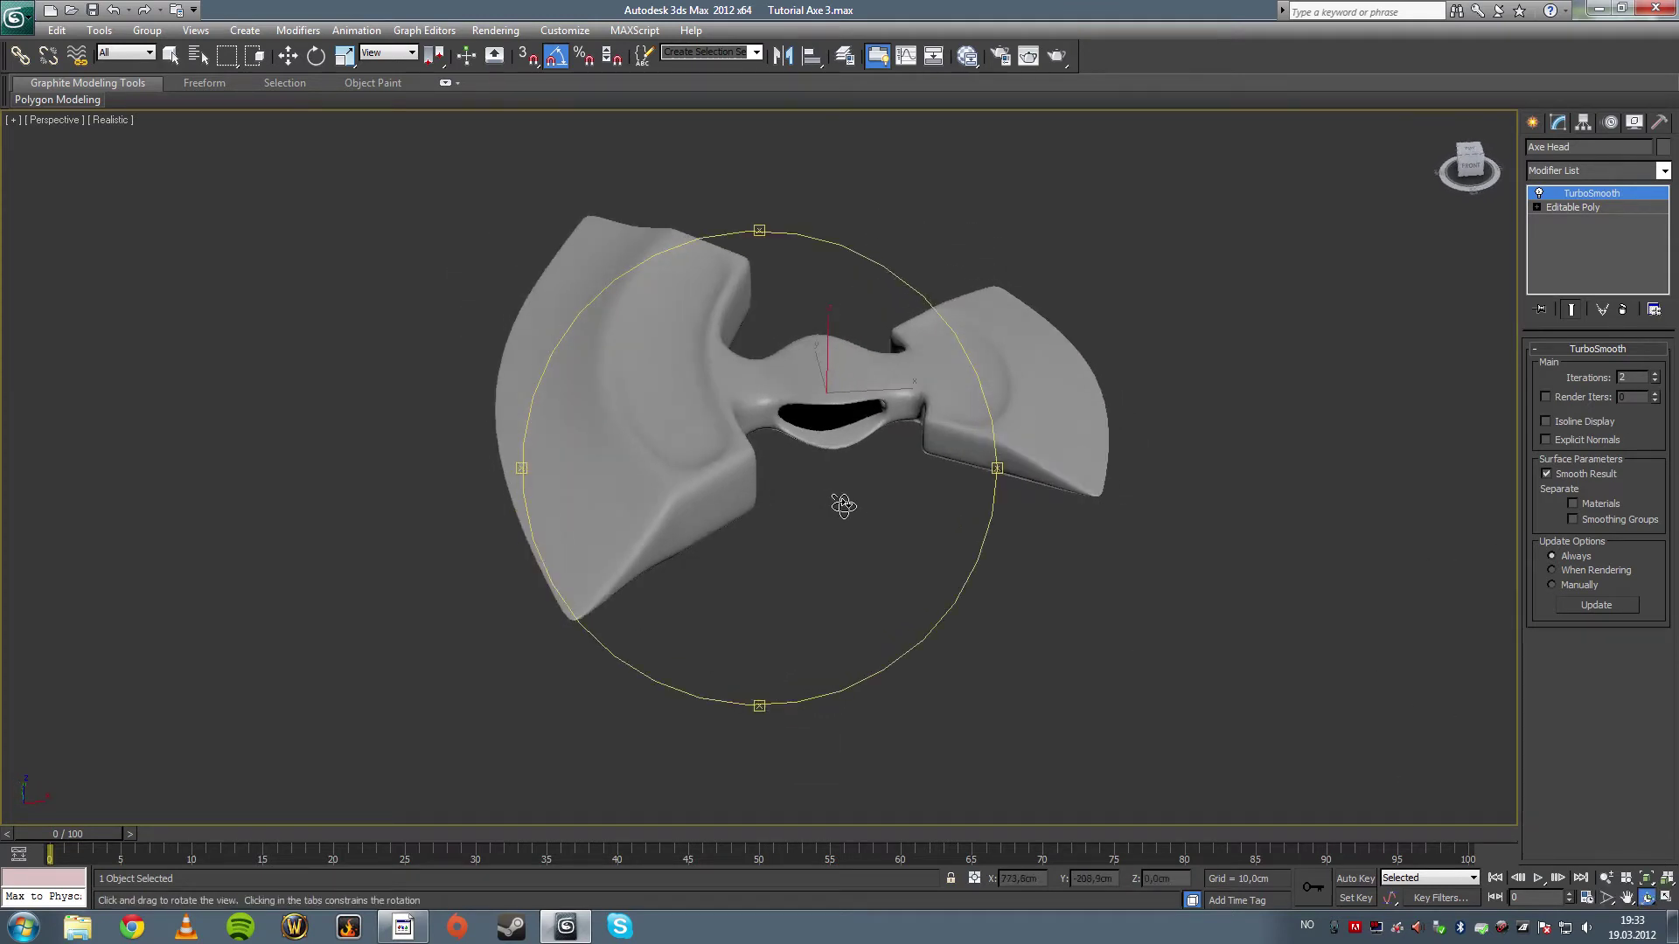
pyautogui.click(1655, 374)
pyautogui.moveTo(661, 528); pyautogui.dragTo(772, 504)
pyautogui.moveTo(822, 401); pyautogui.dragTo(839, 465)
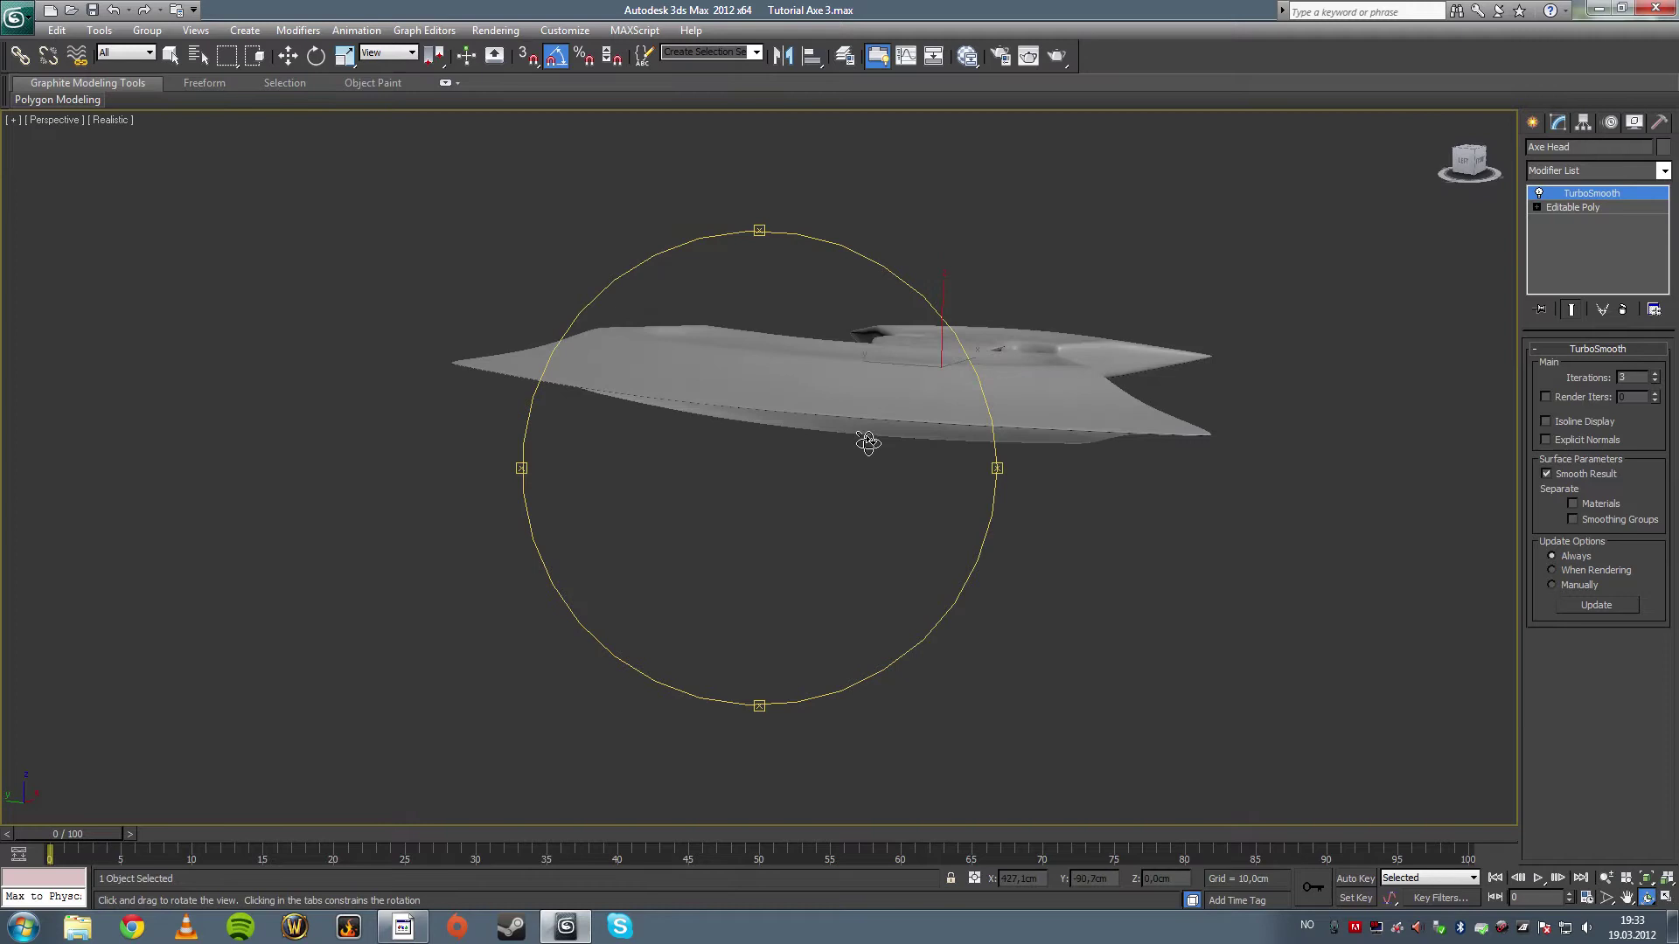
pyautogui.moveTo(868, 443); pyautogui.dragTo(869, 428)
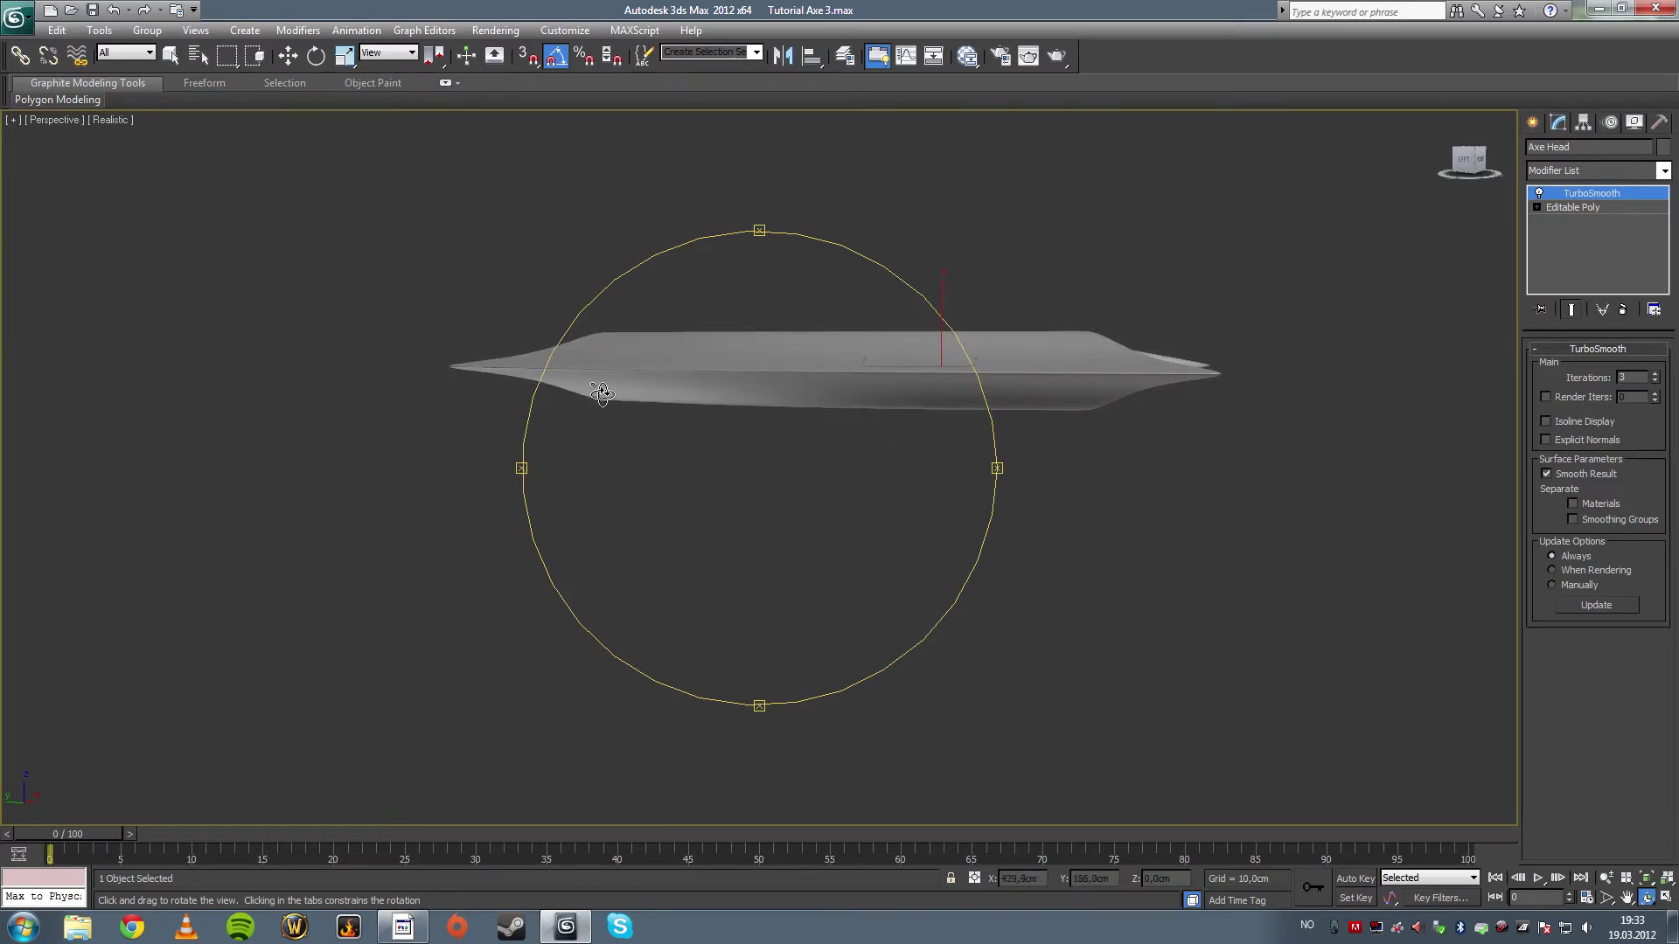
pyautogui.moveTo(601, 393); pyautogui.dragTo(925, 452)
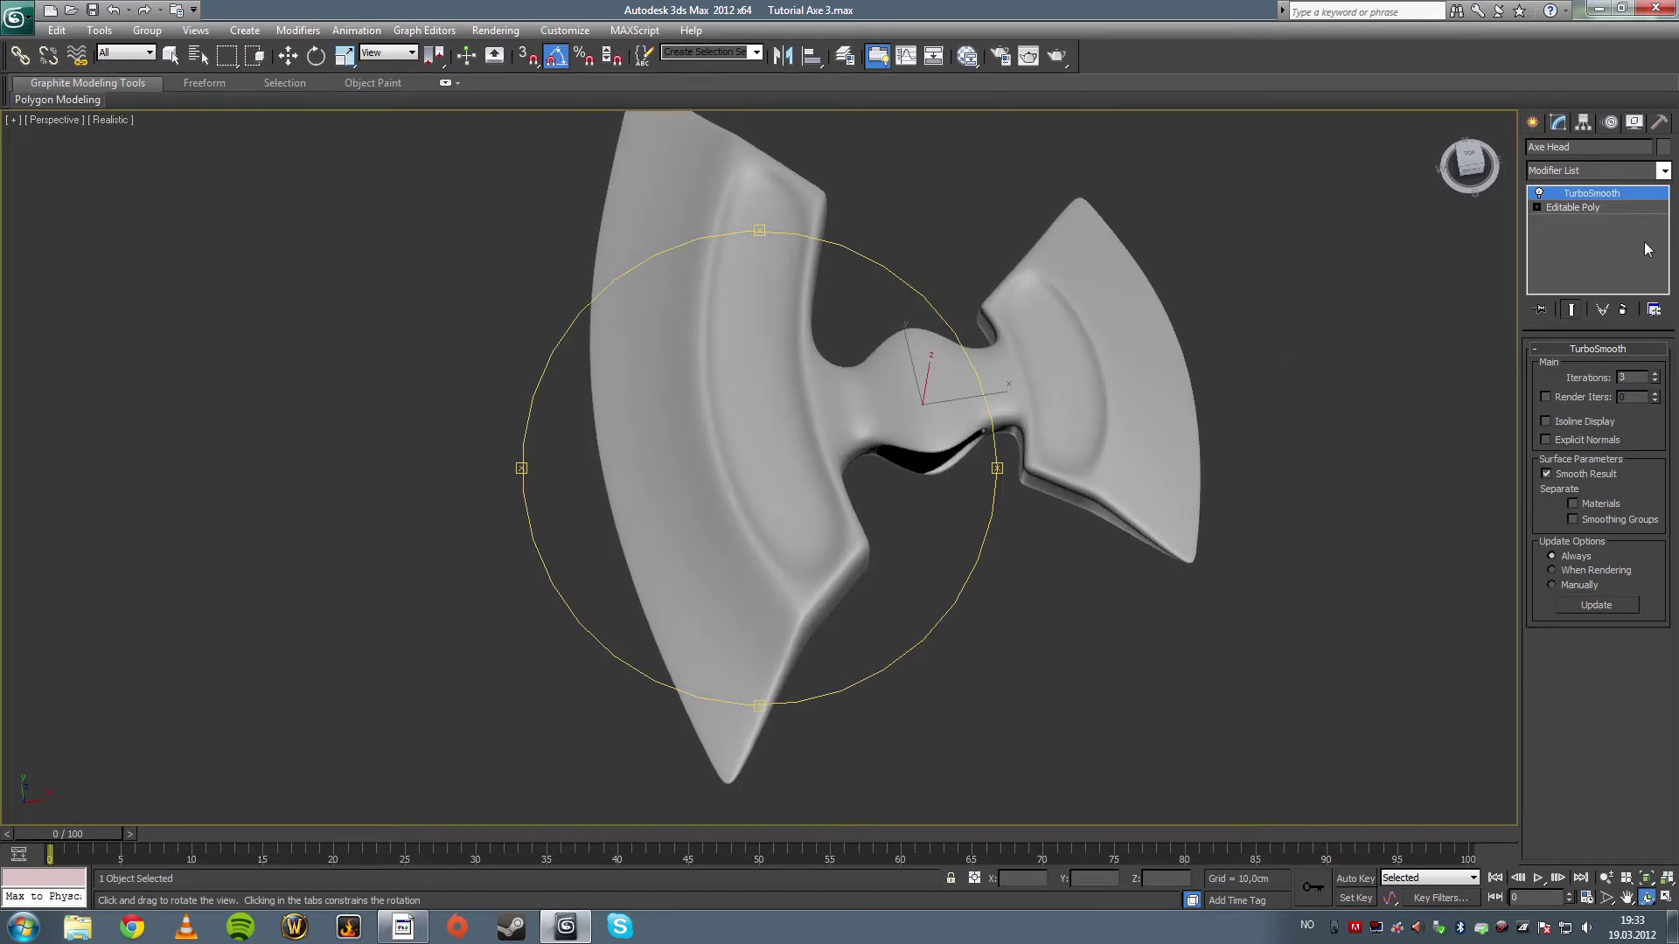
# - Return to the Editable Poly edges with edged faces shown and select the edge ring along one end strip of the large blade
pyautogui.click(1602, 207)
pyautogui.press('F4')
pyautogui.moveTo(889, 283); pyautogui.dragTo(946, 481, button='middle')
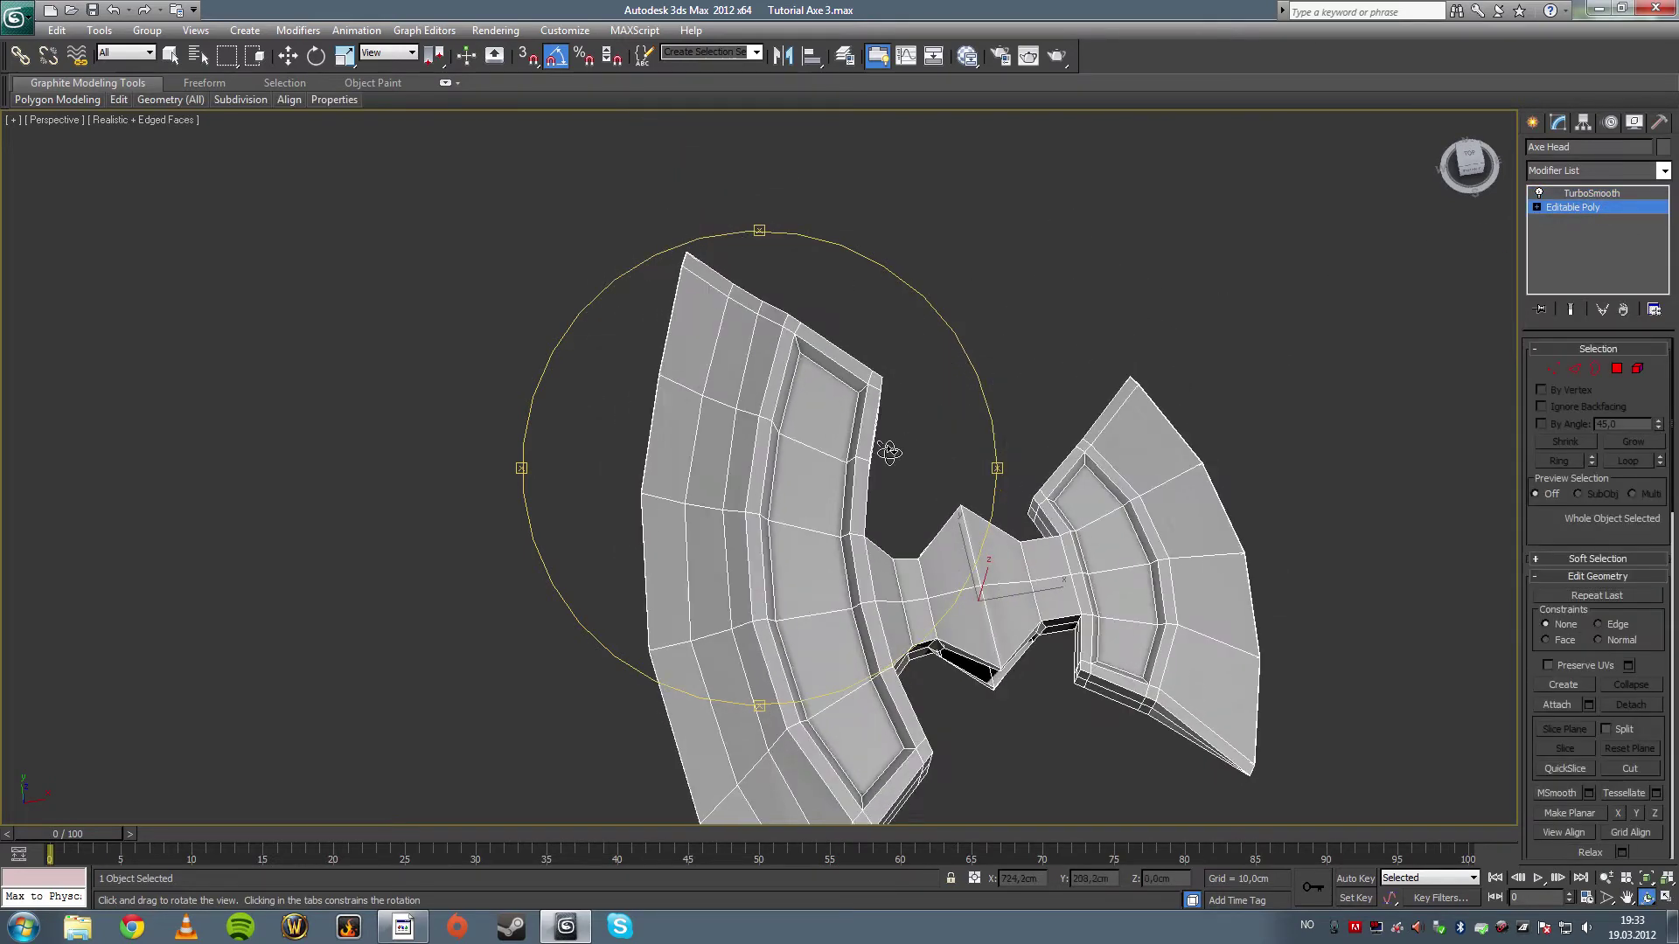
pyautogui.moveTo(888, 451); pyautogui.dragTo(805, 375)
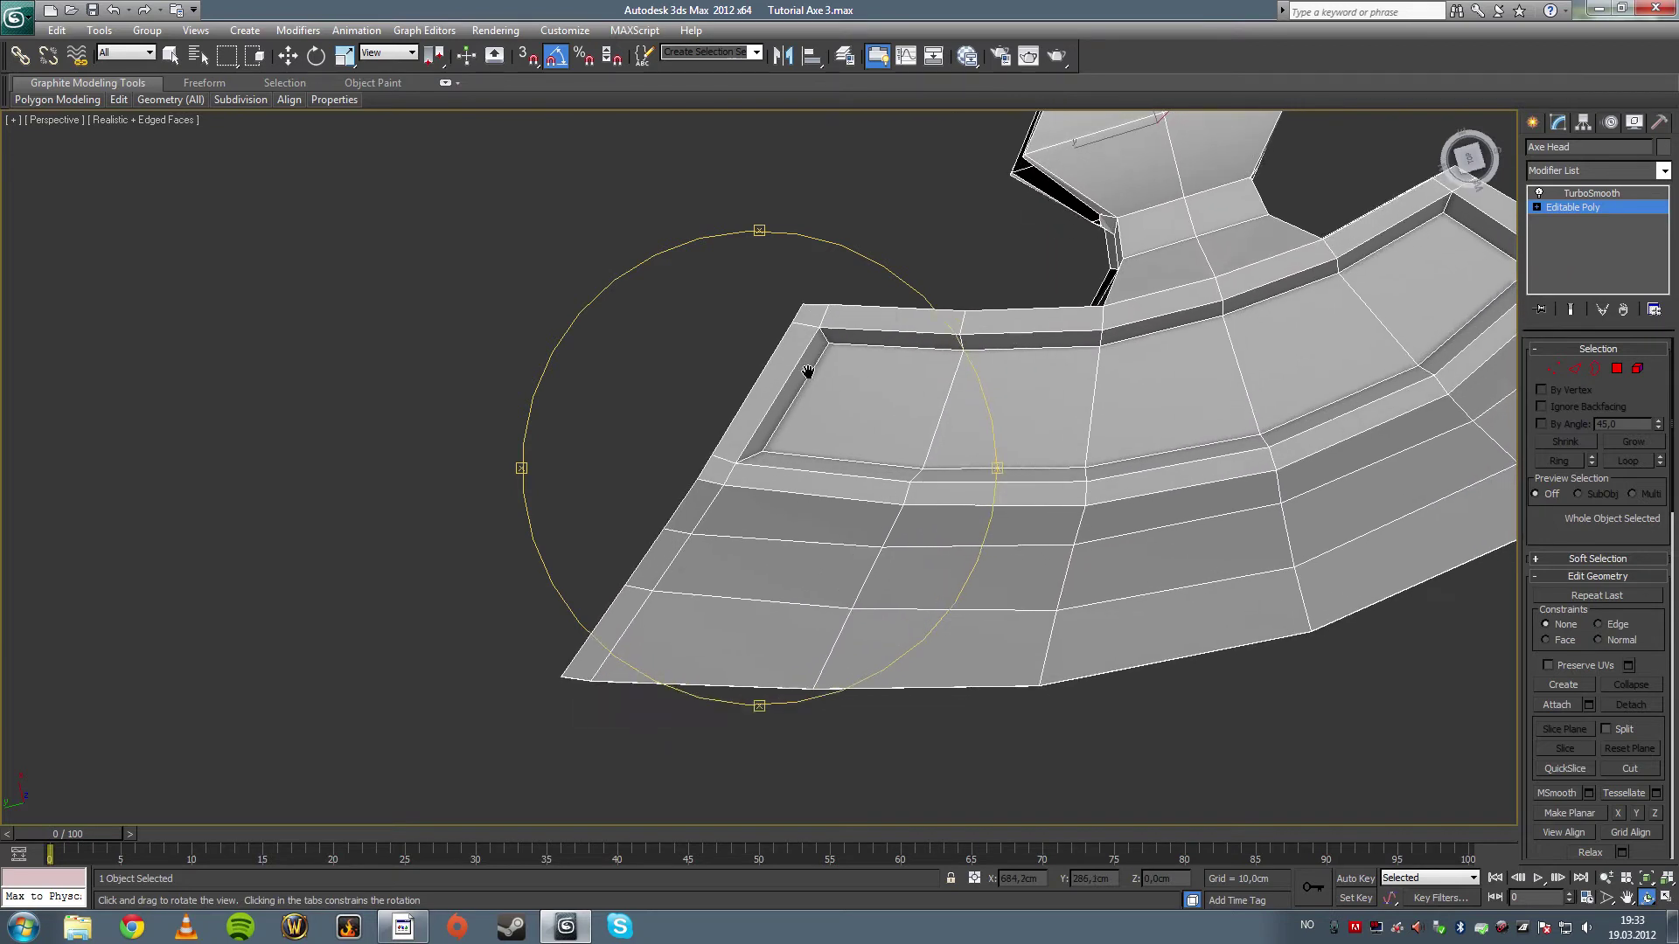
pyautogui.click(1574, 369)
pyautogui.click(718, 459)
pyautogui.moveTo(831, 494); pyautogui.dragTo(868, 412, button='middle')
pyautogui.click(1573, 460)
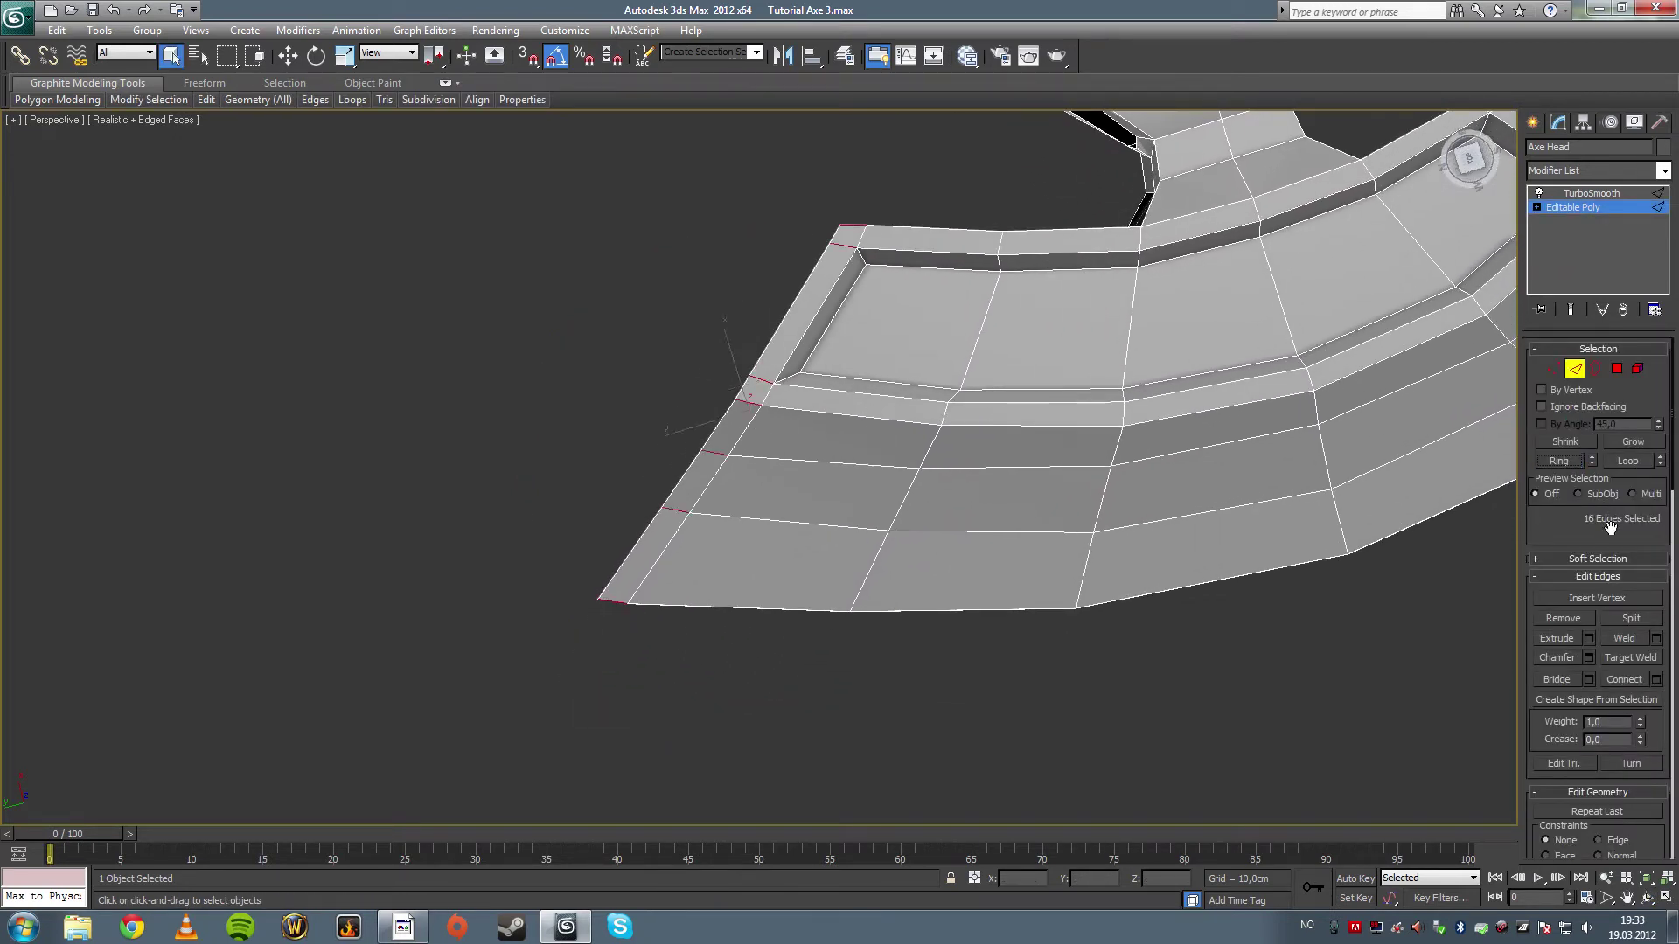
# - Connect the end strip's edge ring with 1 segment, pinch 0 and slide -57, placing a support loop near the blade's outer end
pyautogui.click(1655, 680)
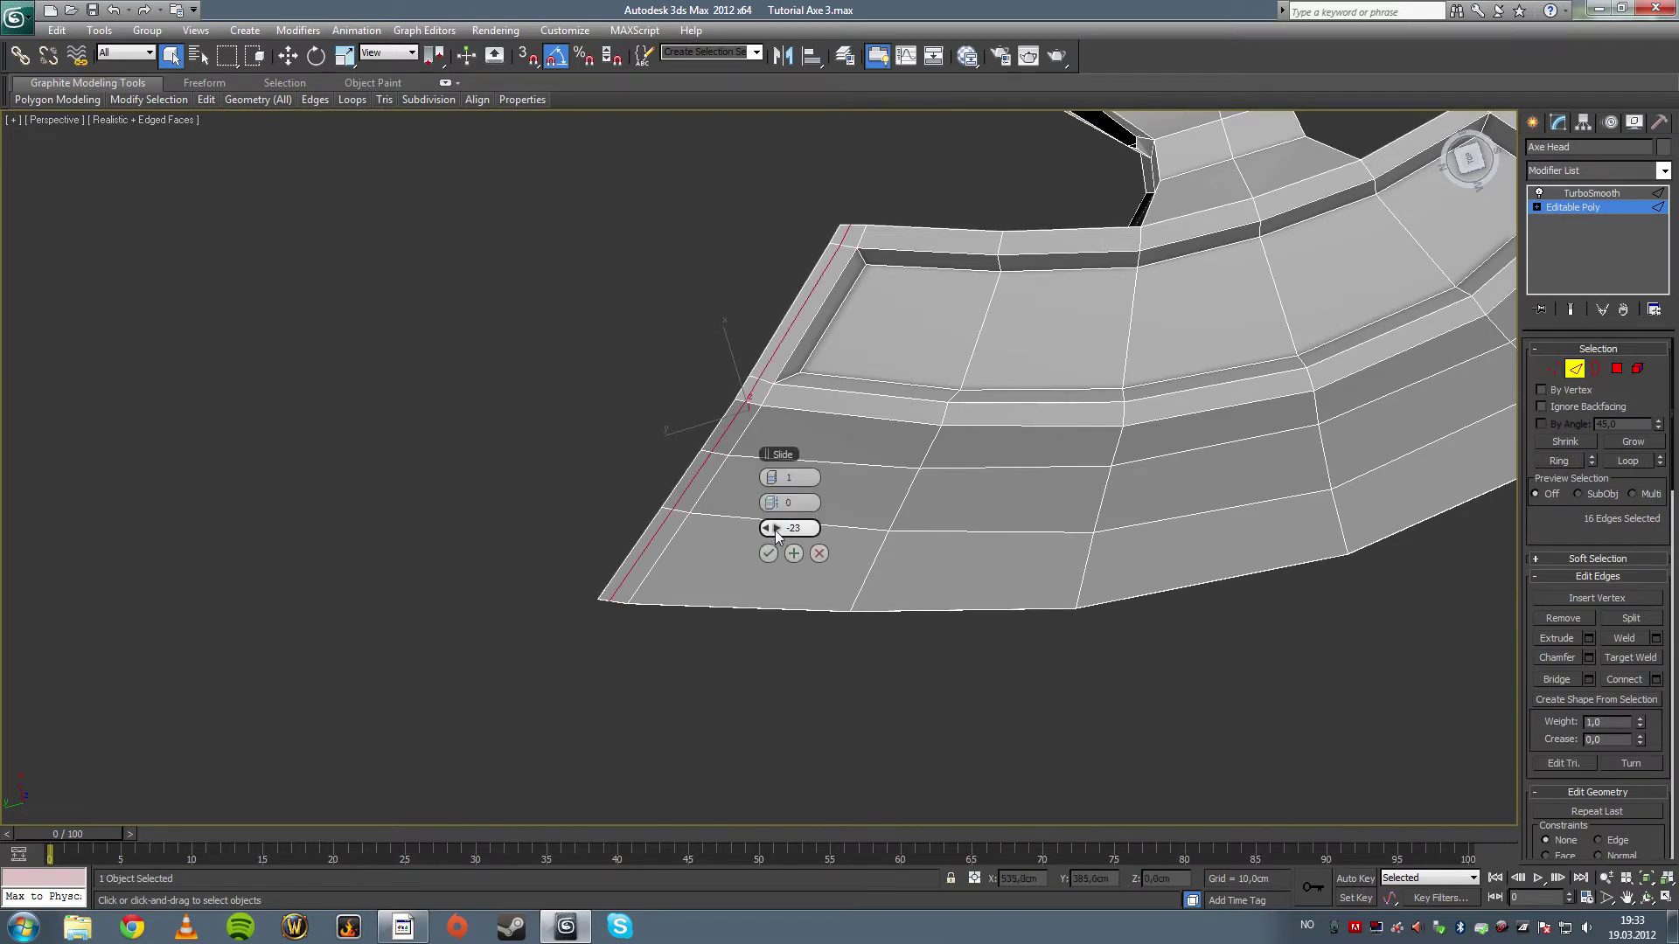
pyautogui.moveTo(774, 530); pyautogui.dragTo(672, 548)
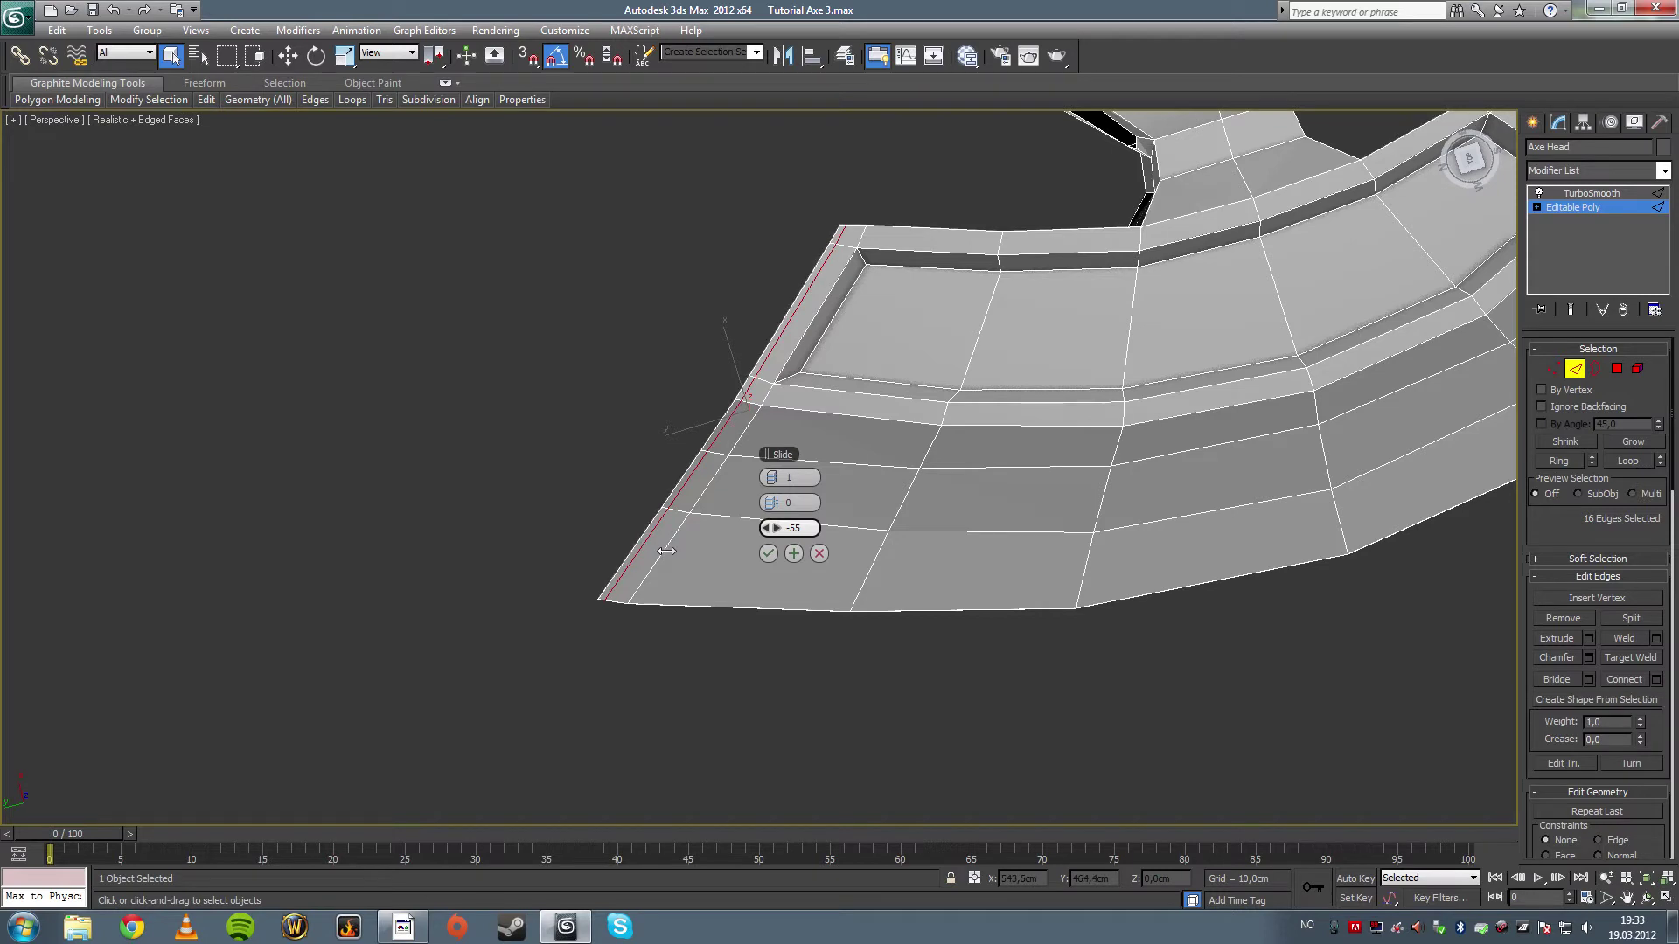
pyautogui.moveTo(666, 551)
pyautogui.mouseDown()
pyautogui.moveTo(570, 546)
pyautogui.moveTo(653, 564)
pyautogui.mouseUp()
pyautogui.click(768, 553)
# - Select the edge ring along the large blade's opposite end strip and connect it with 1 segment and slide -57
pyautogui.moveTo(944, 469); pyautogui.dragTo(351, 413, button='middle')
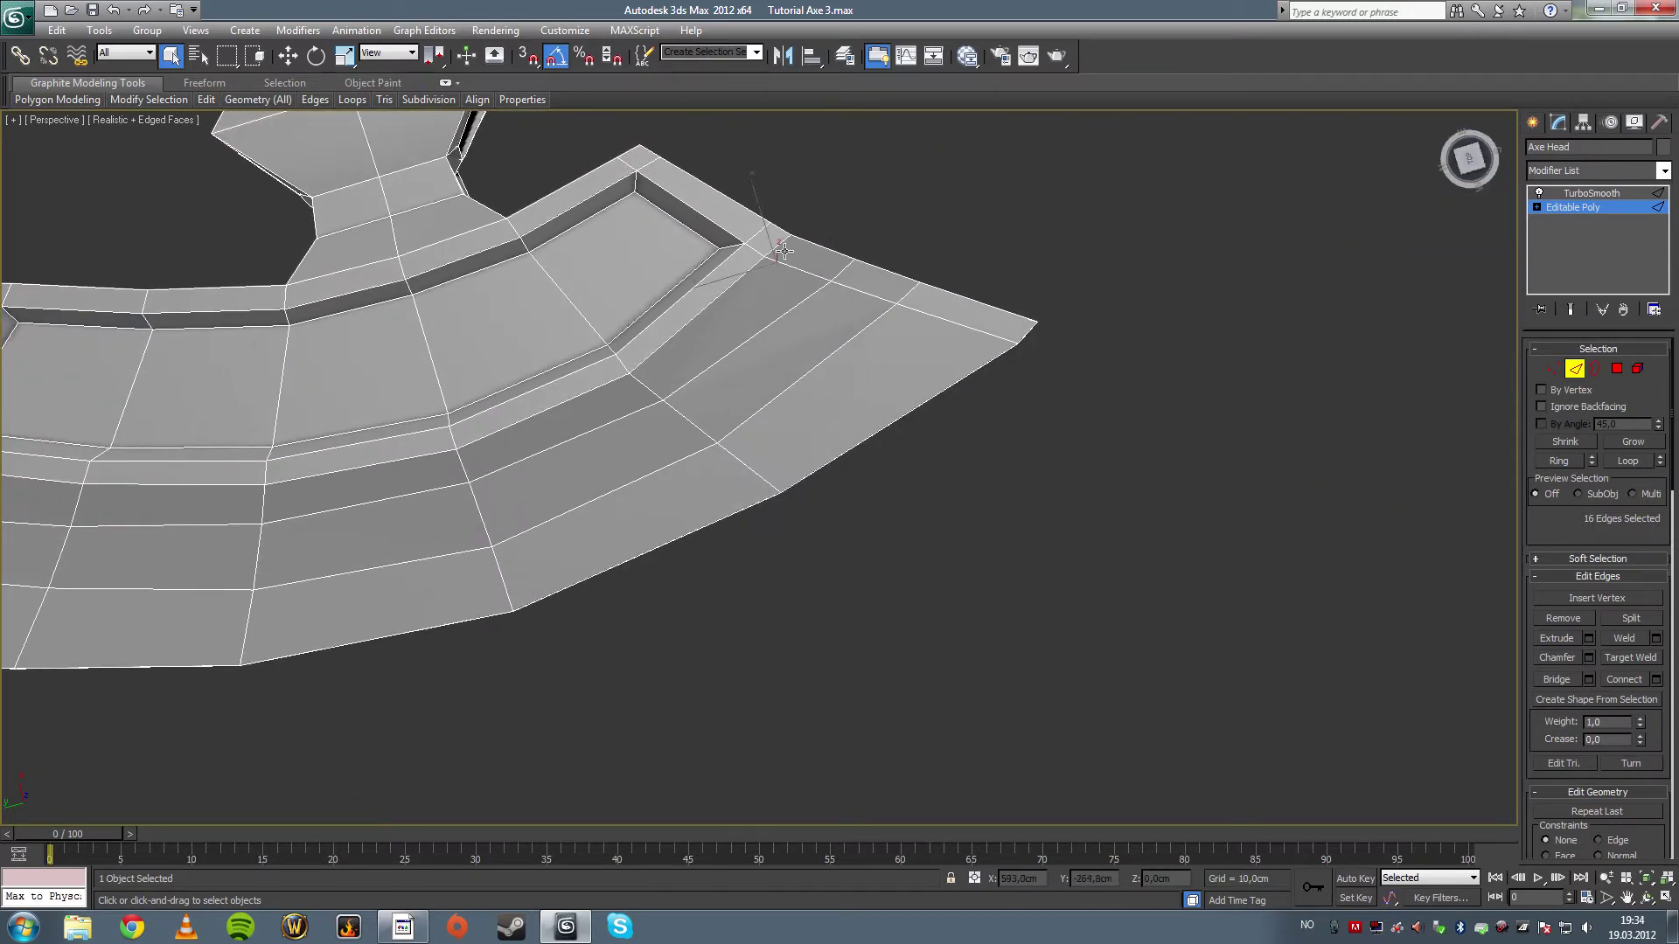
pyautogui.click(1559, 461)
pyautogui.click(1656, 679)
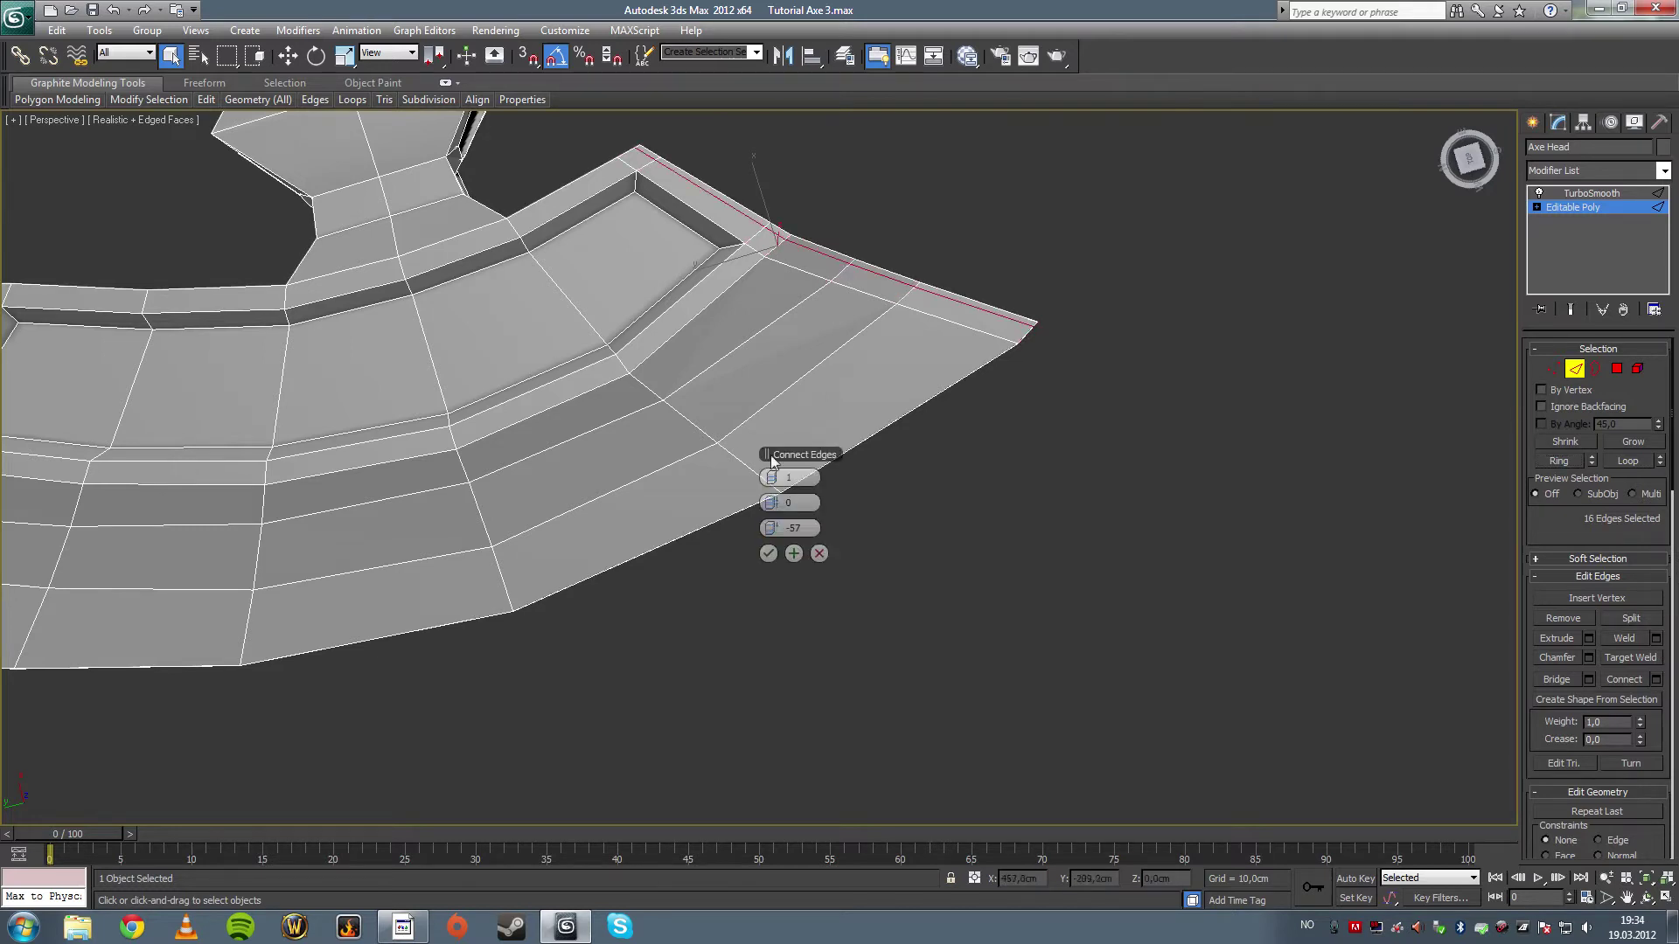
pyautogui.click(768, 554)
# - Select the edge ring around the large blade's recess wall and connect it with 2 segments and slide 0, adjusting the pinch
pyautogui.moveTo(825, 414); pyautogui.dragTo(1216, 470, button='middle')
pyautogui.click(365, 341)
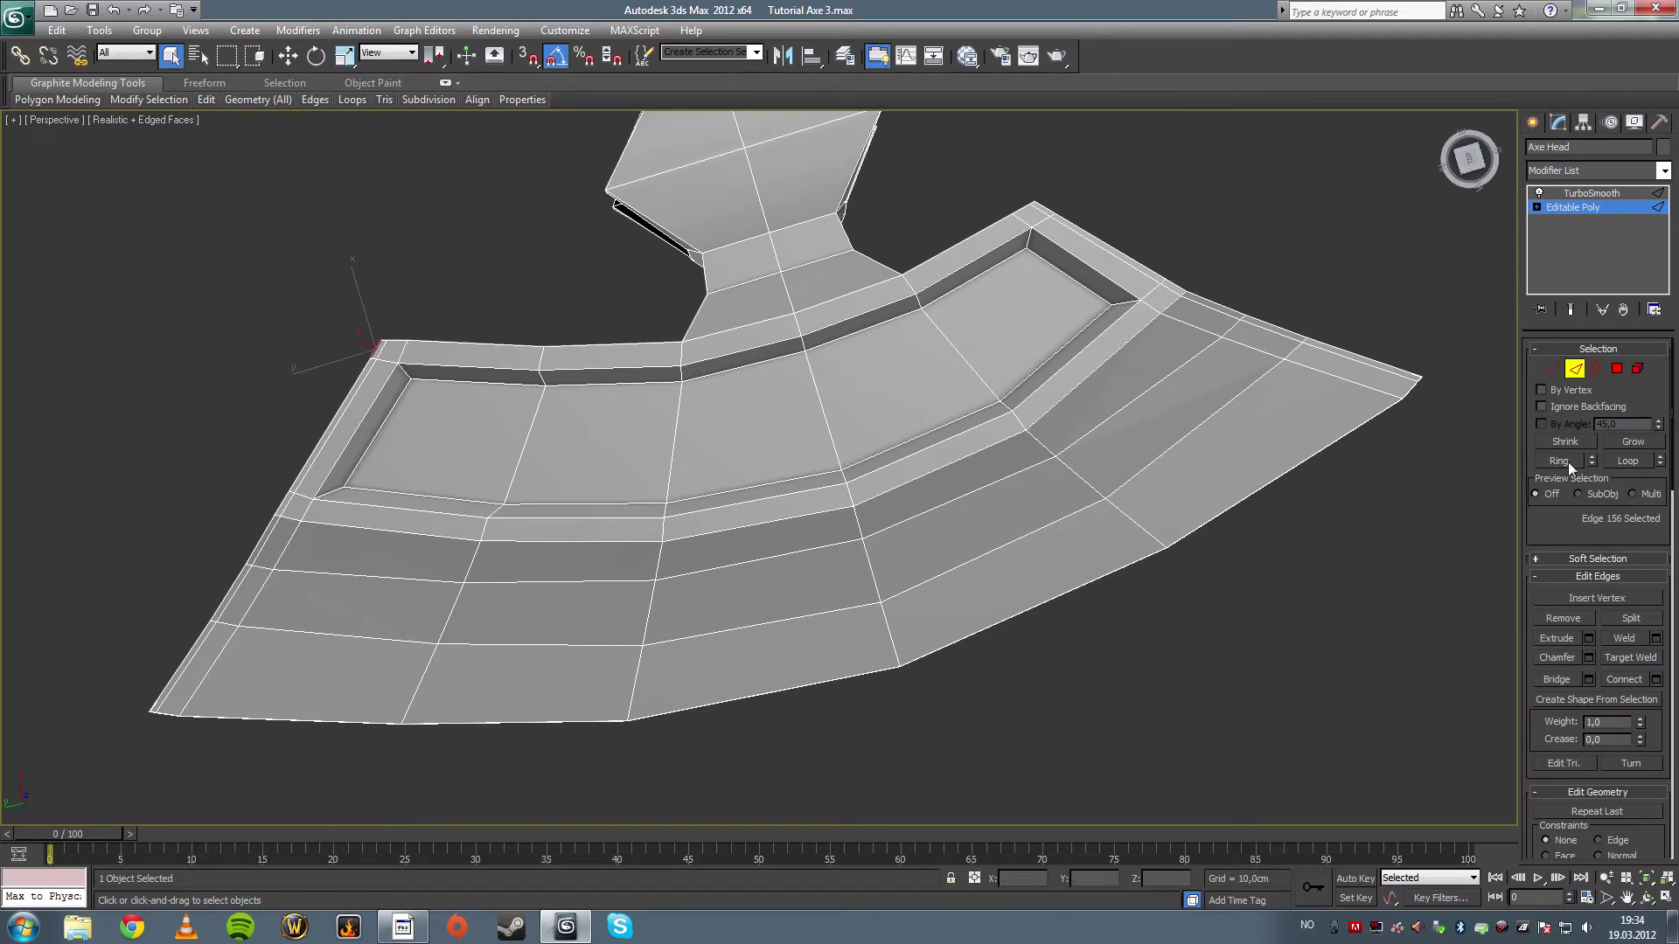
pyautogui.click(397, 372)
pyautogui.click(1563, 462)
pyautogui.click(1655, 679)
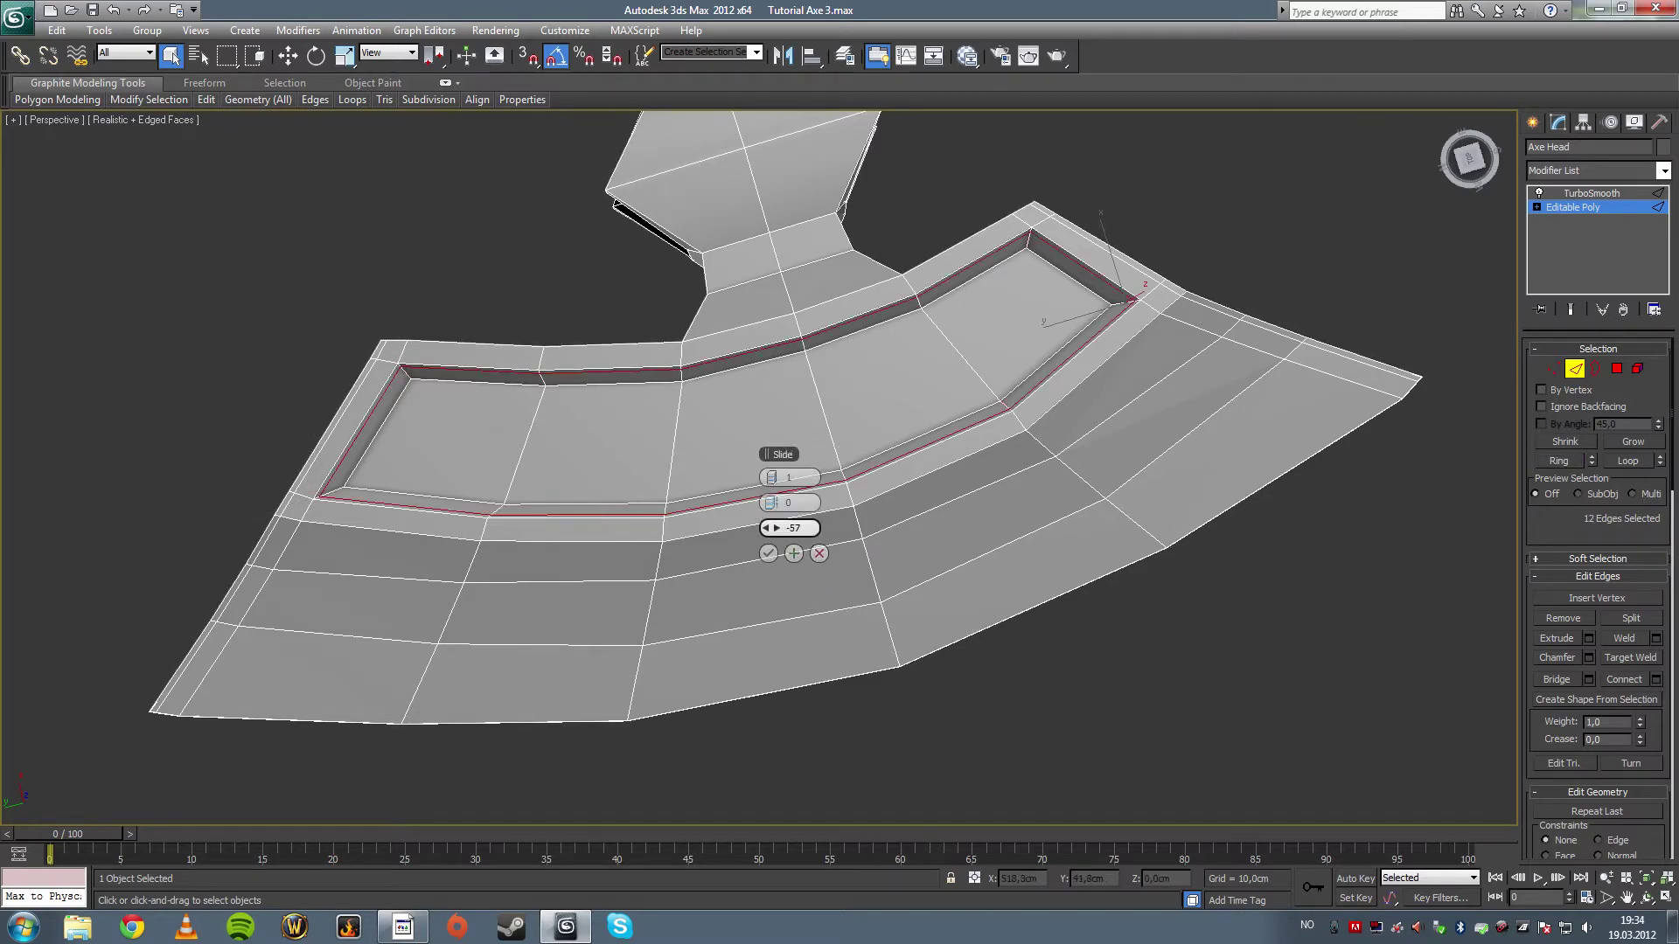
pyautogui.press('Return')
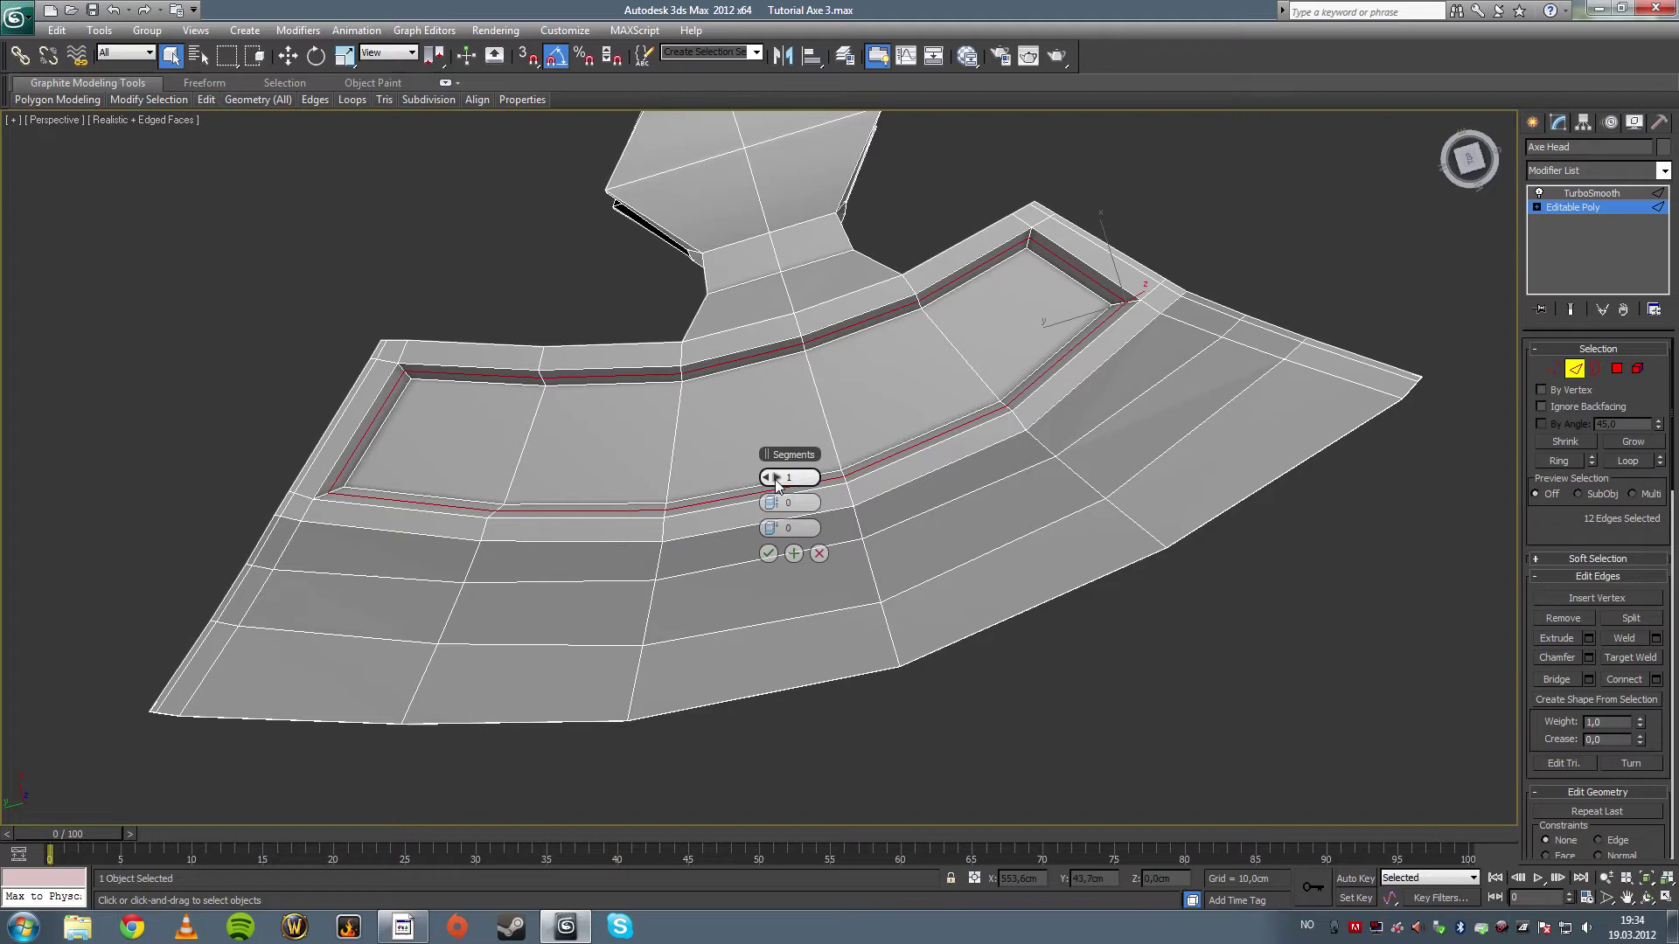
pyautogui.click(775, 479)
pyautogui.moveTo(776, 506); pyautogui.dragTo(775, 479)
pyautogui.keyDown('alt'); pyautogui.moveTo(562, 438); pyautogui.dragTo(497, 366, button='middle'); pyautogui.keyUp('alt')
pyautogui.click(767, 552)
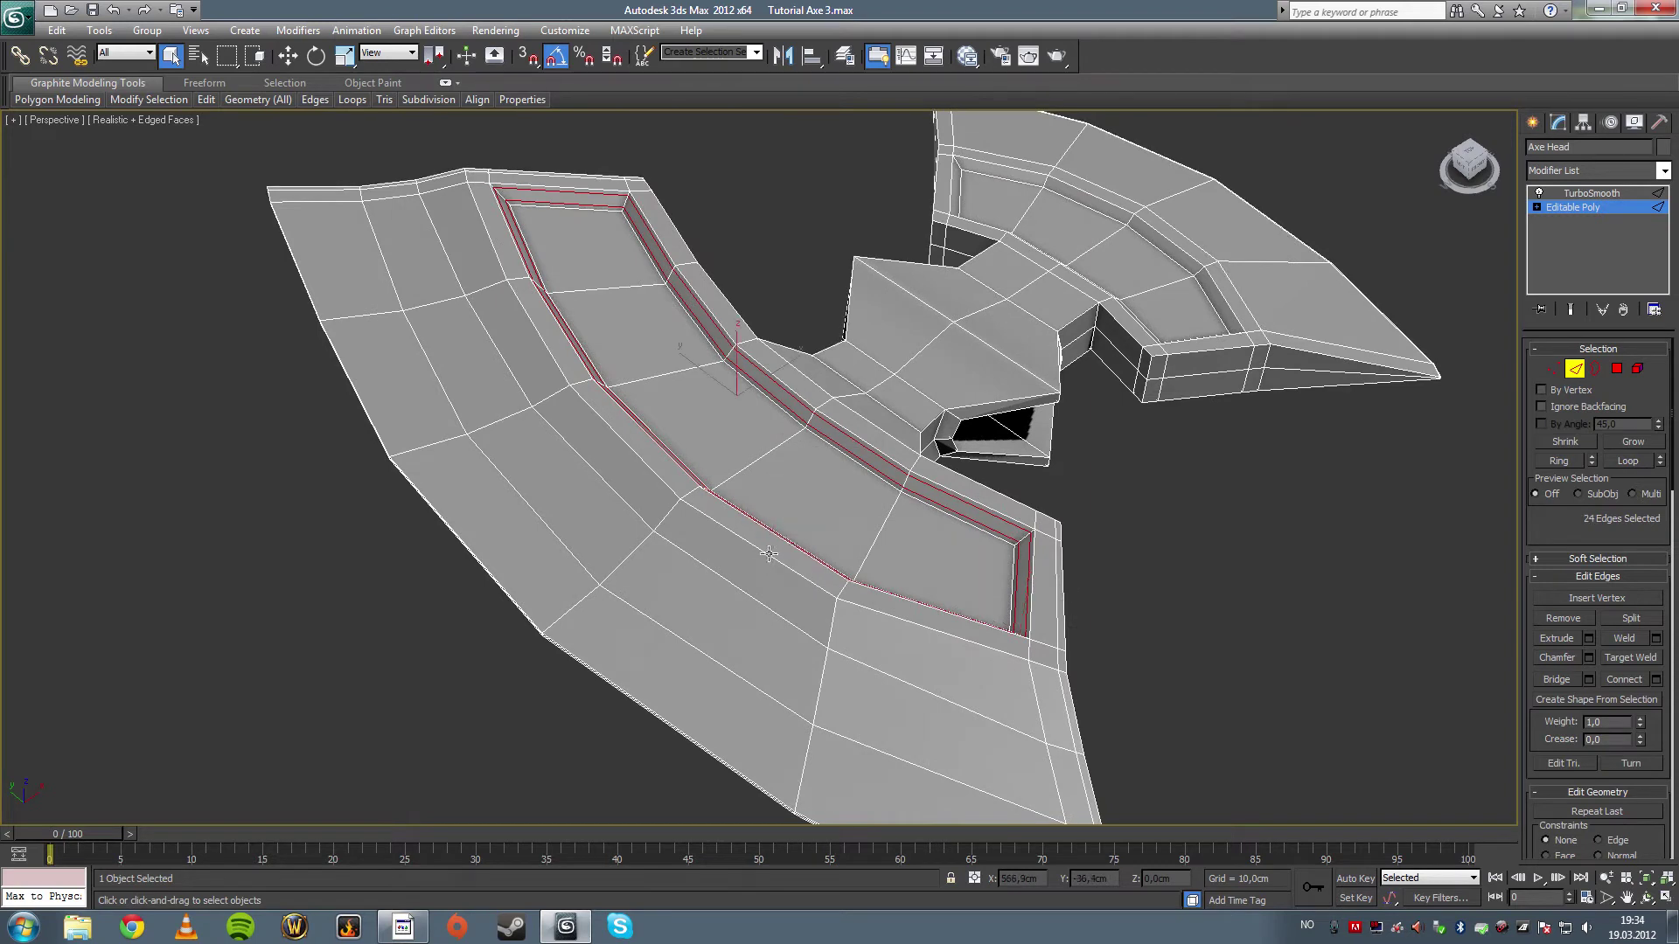
# - Connect the edge ring spanning the large blade's recessed panel with 2 segments and pinch 87, and clear the selection
pyautogui.click(514, 182)
pyautogui.click(1567, 464)
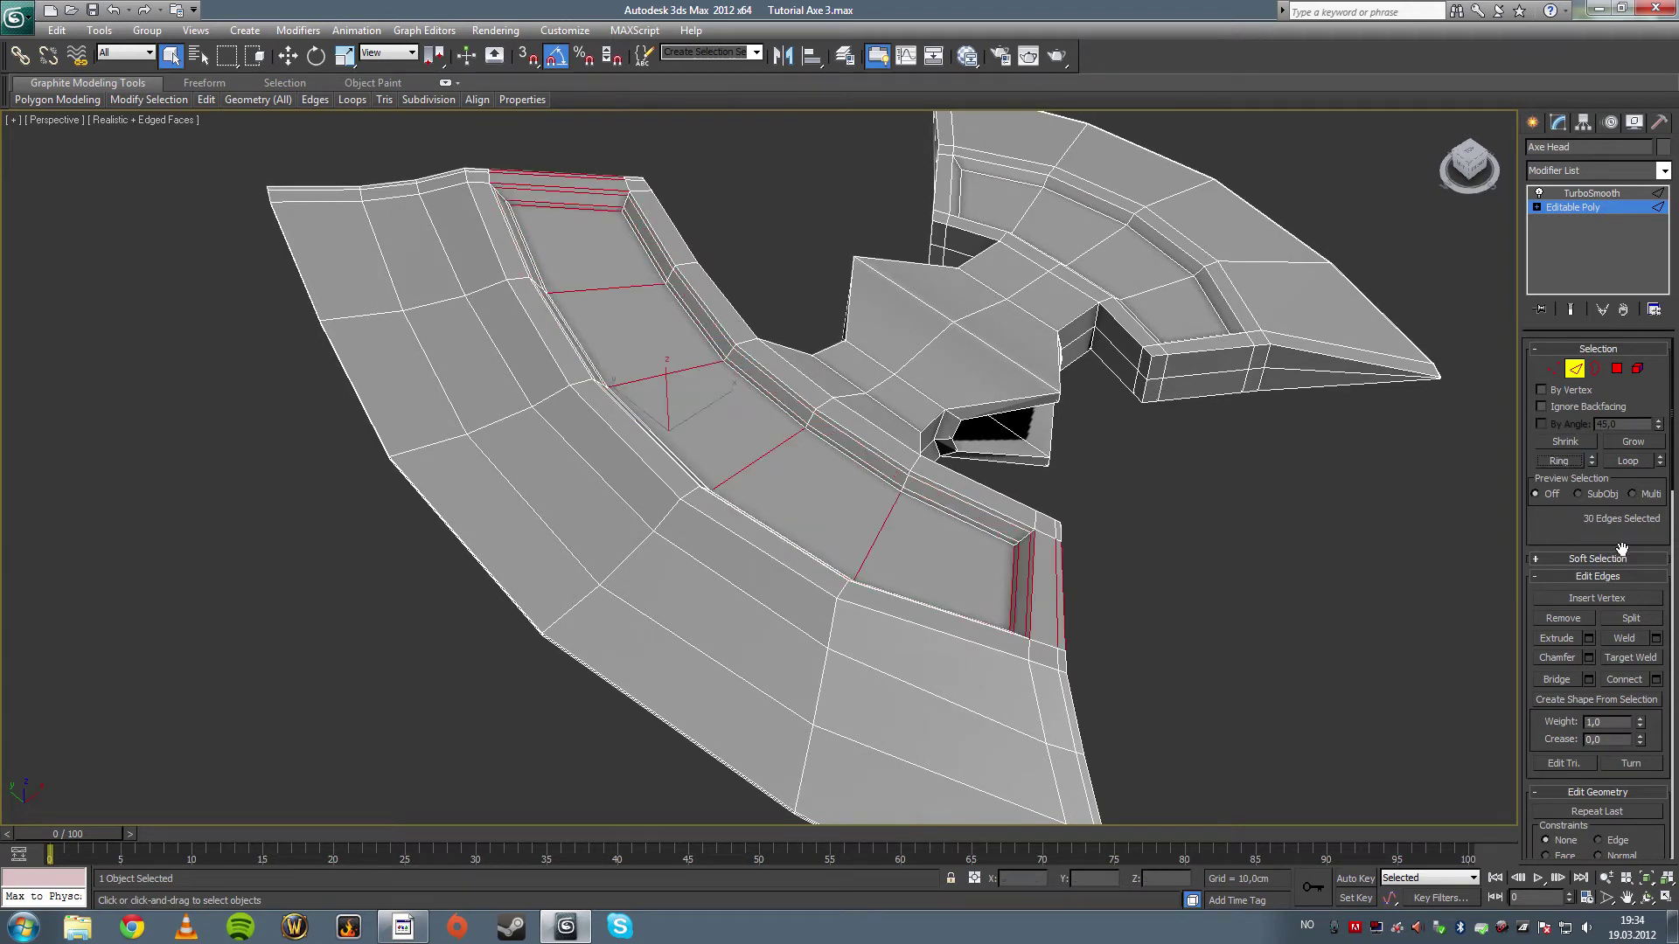
pyautogui.click(1655, 680)
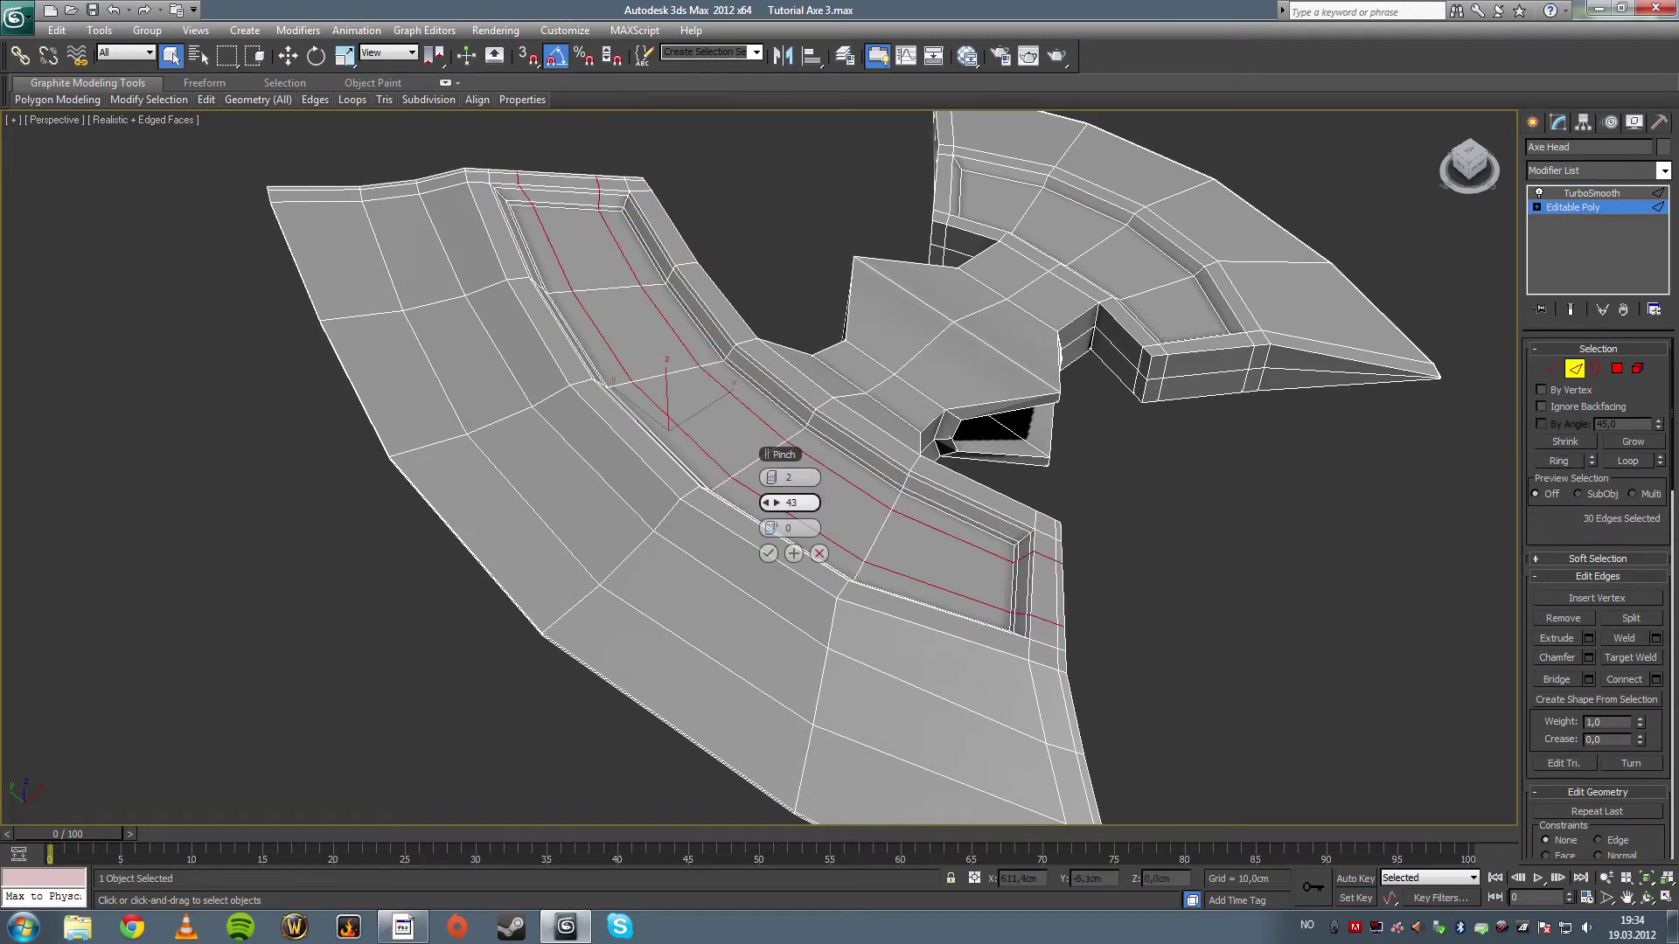
pyautogui.moveTo(771, 503); pyautogui.dragTo(932, 493)
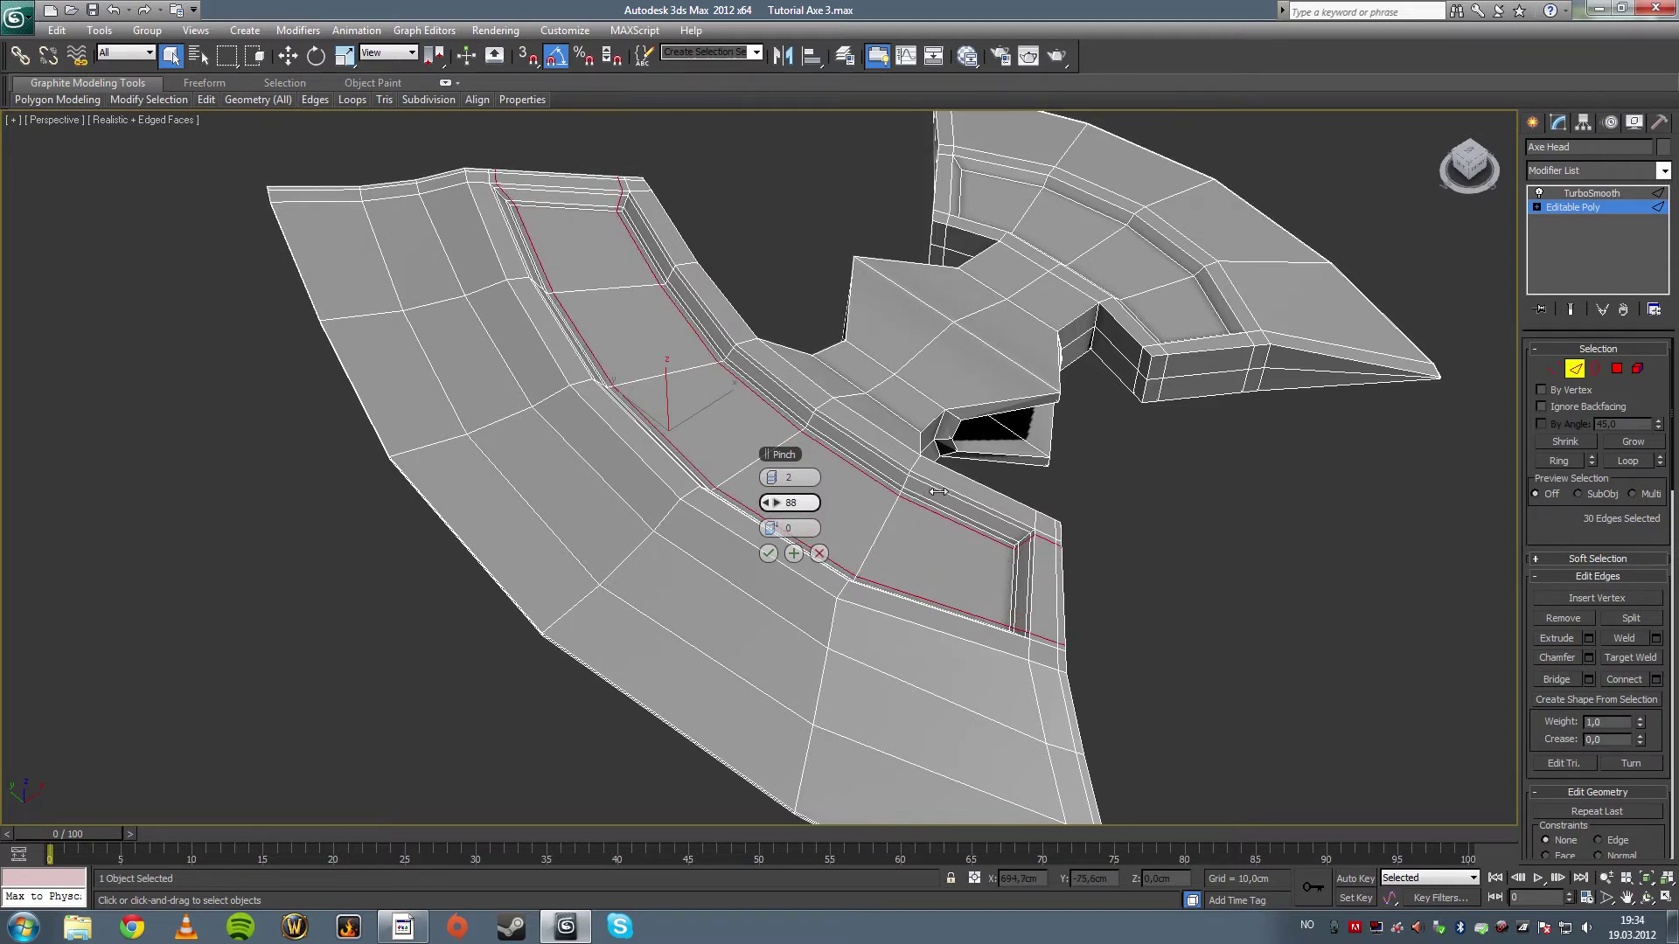
pyautogui.click(768, 553)
pyautogui.click(183, 409)
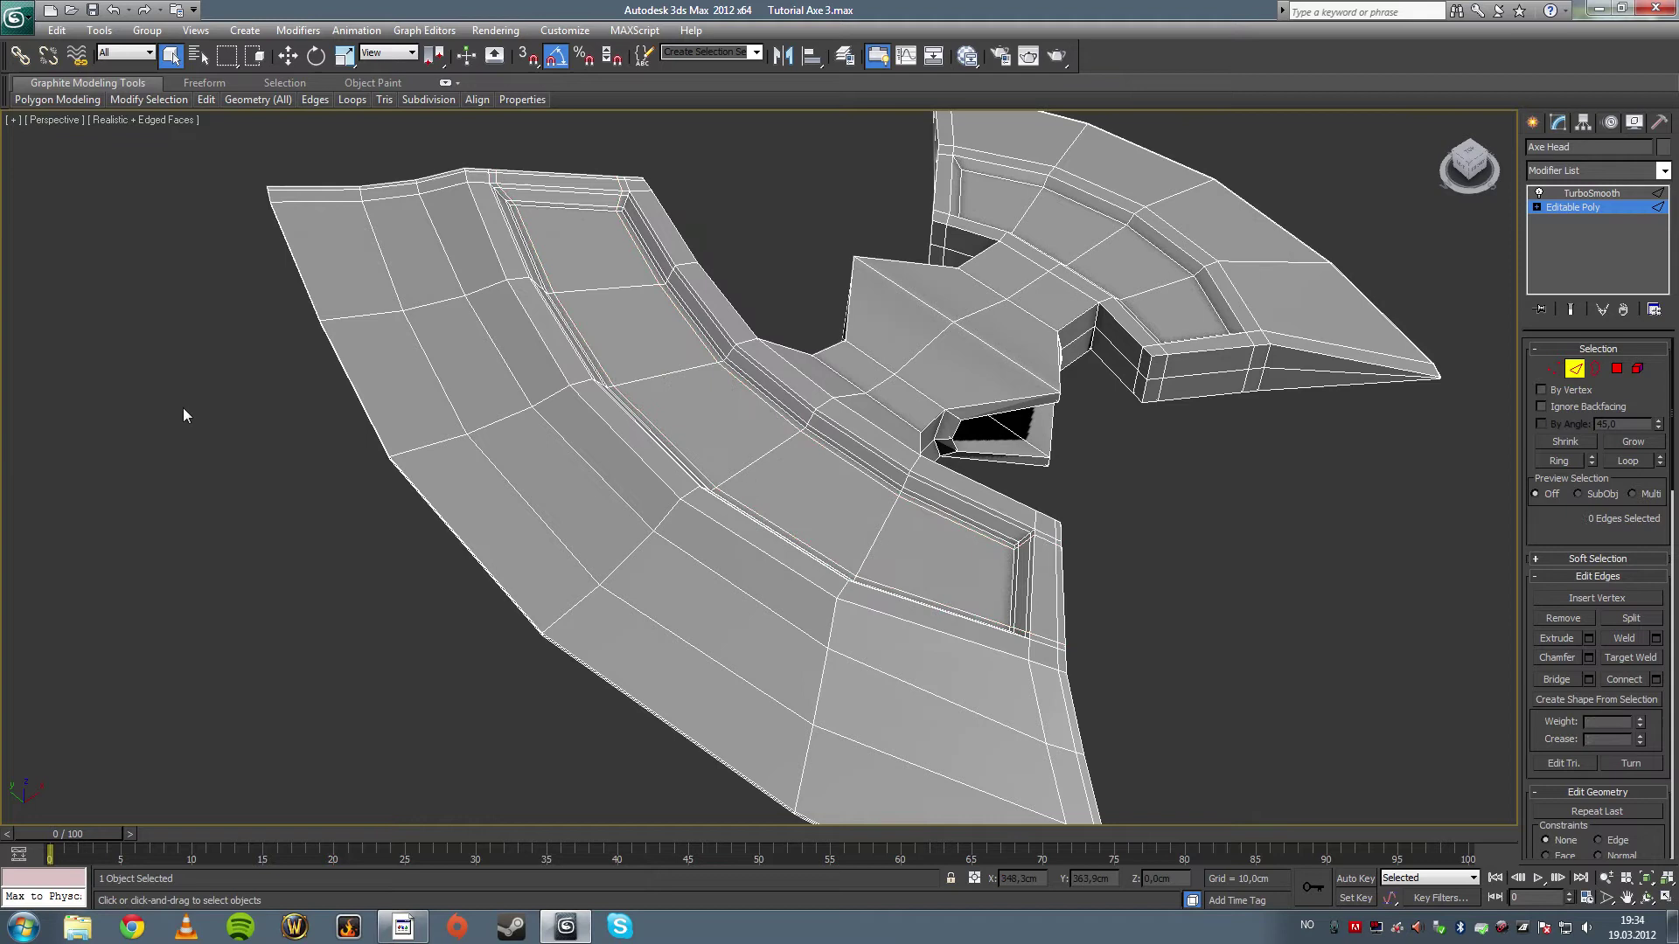
# - Connect the edge ring across the raised border between recess and bevel with 1 segment and pinch 0, and clear the selection
pyautogui.click(578, 382)
pyautogui.click(1552, 460)
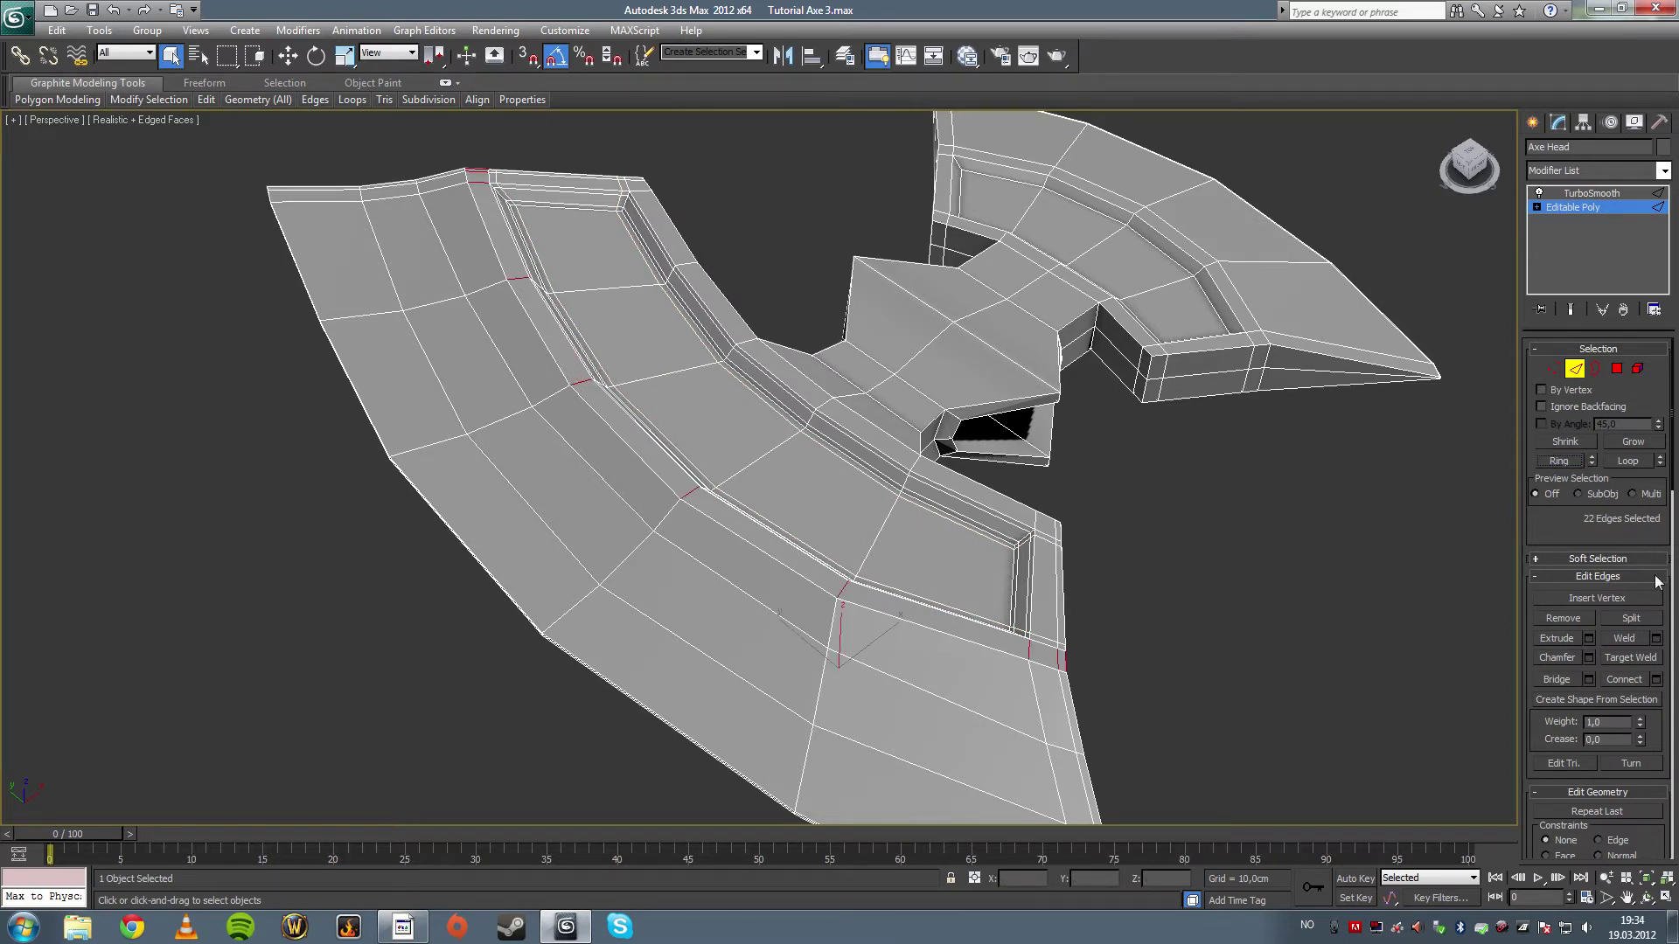
pyautogui.click(1655, 680)
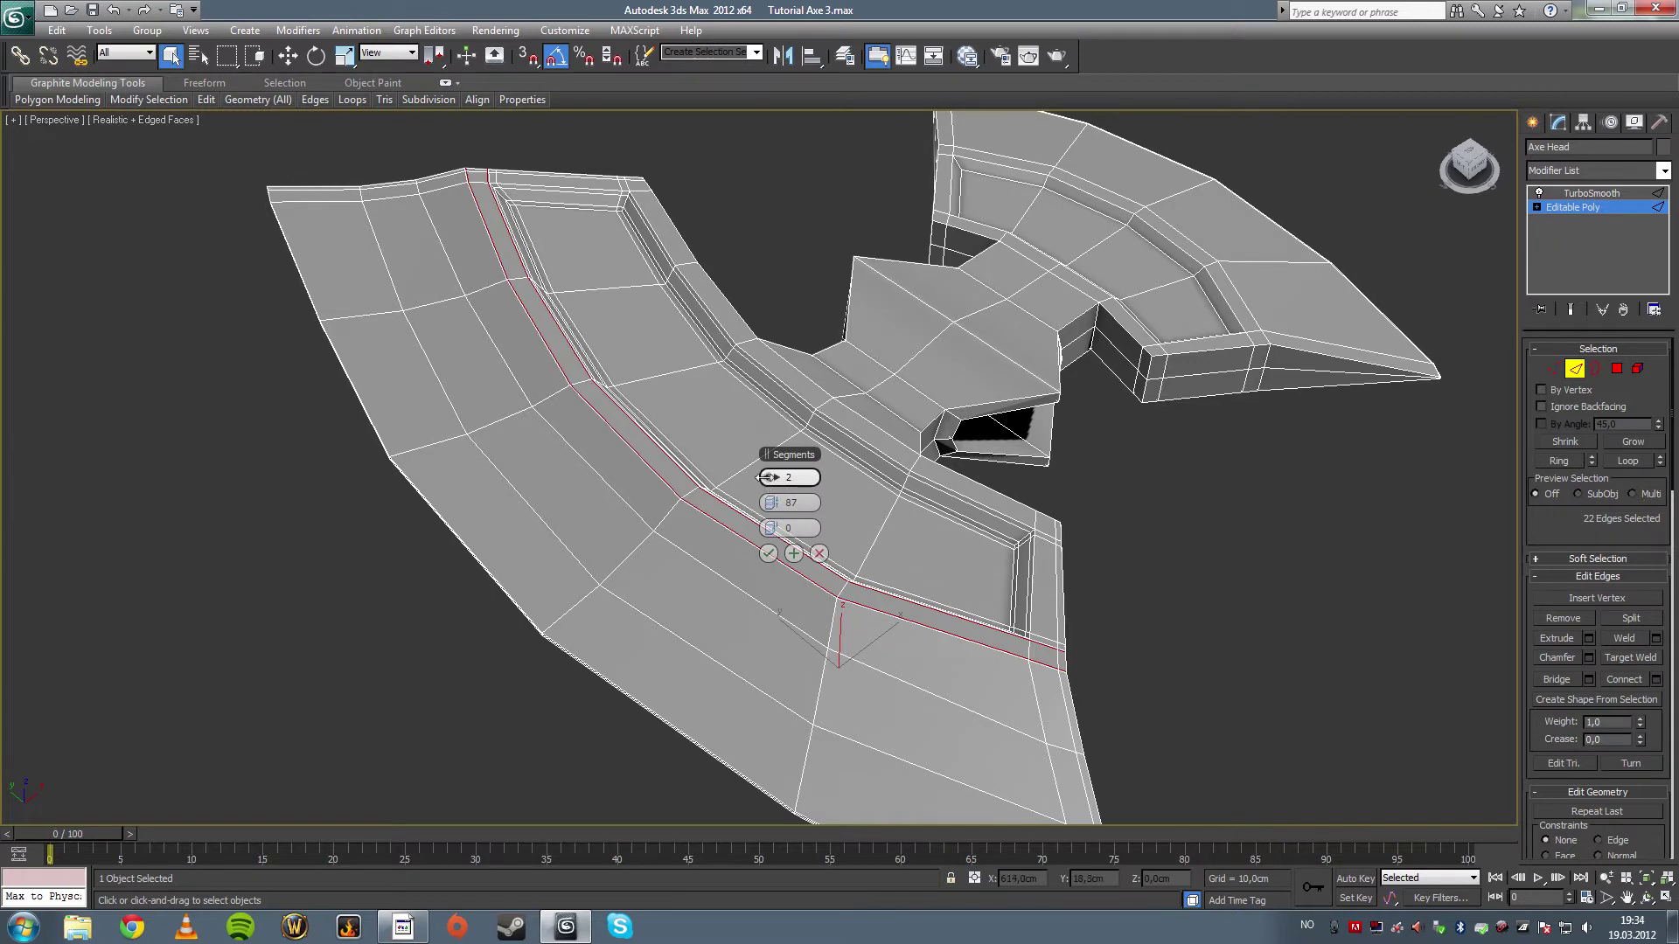
pyautogui.click(765, 478)
pyautogui.moveTo(800, 504); pyautogui.dragTo(565, 600)
pyautogui.write('0')
pyautogui.press('Return')
pyautogui.click(768, 553)
pyautogui.click(778, 264)
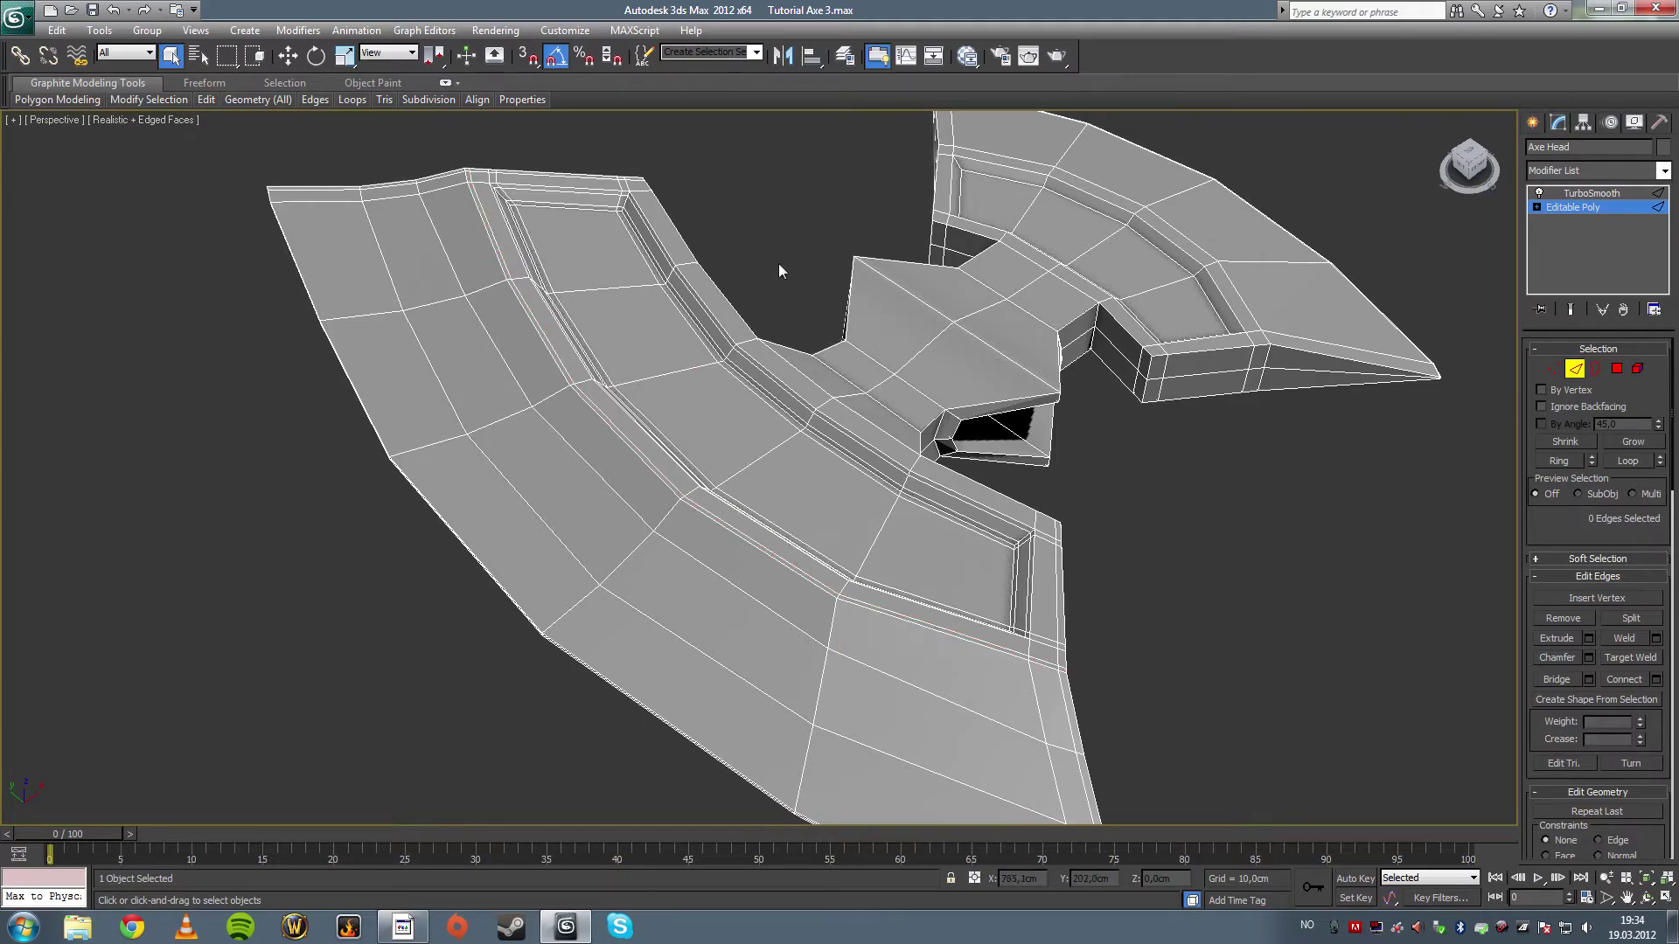
# - Return to the TurboSmooth modifier and enable Isoline Display
pyautogui.keyDown('alt'); pyautogui.moveTo(778, 264); pyautogui.dragTo(853, 337, button='middle'); pyautogui.keyUp('alt')
pyautogui.click(1589, 194)
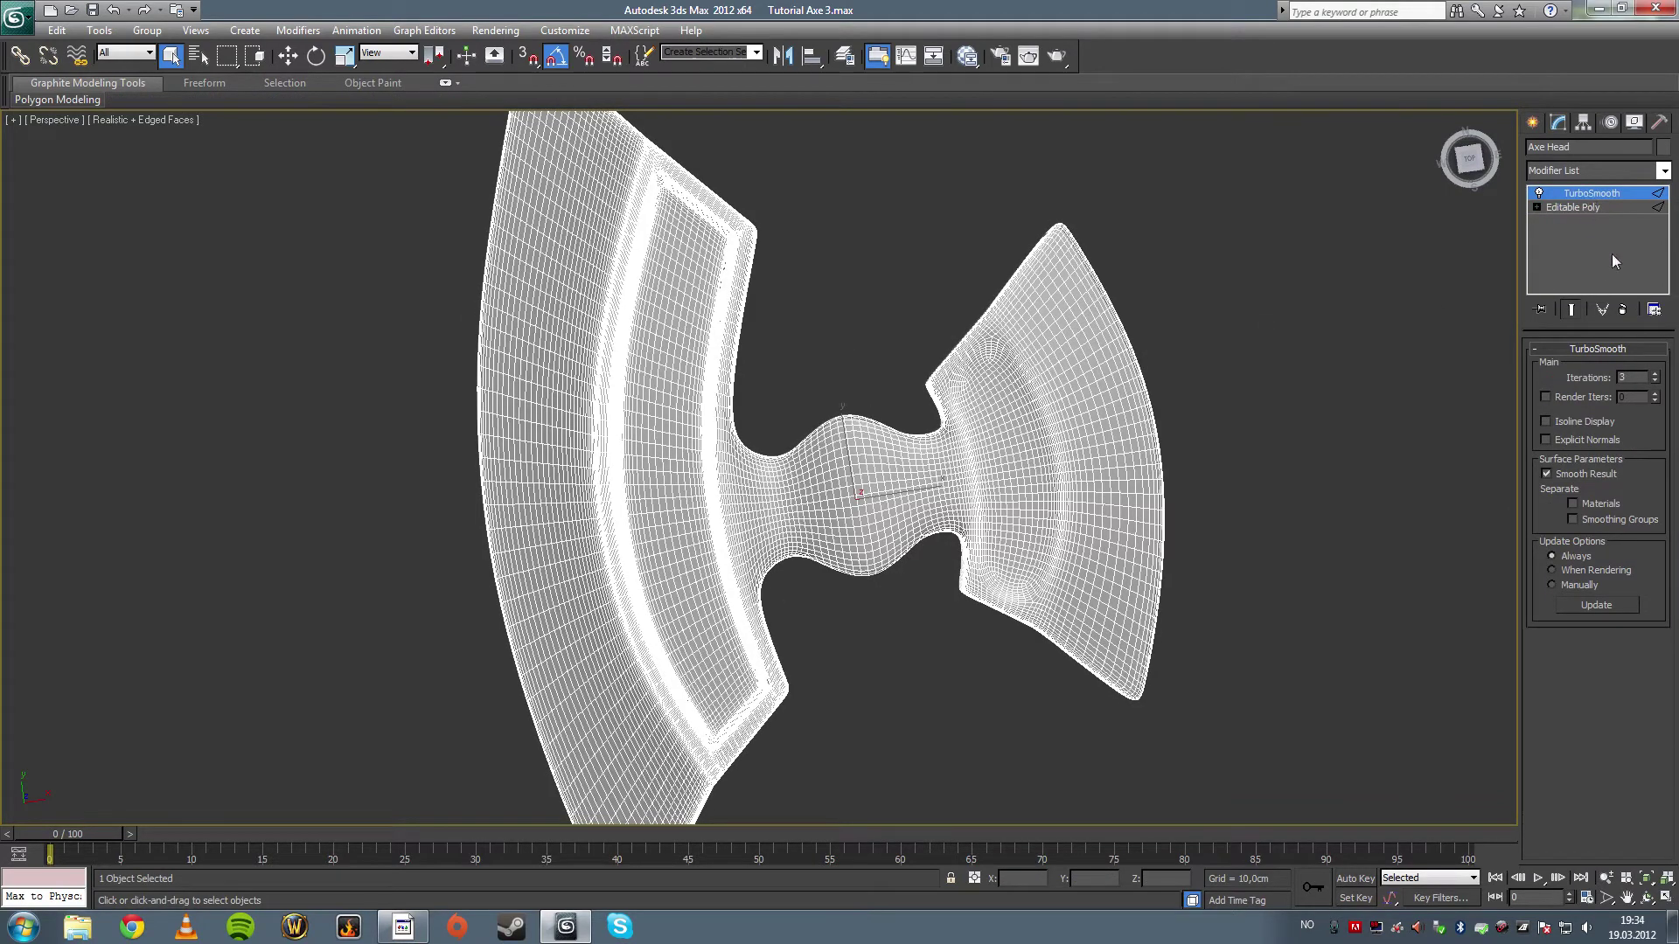
pyautogui.click(1545, 421)
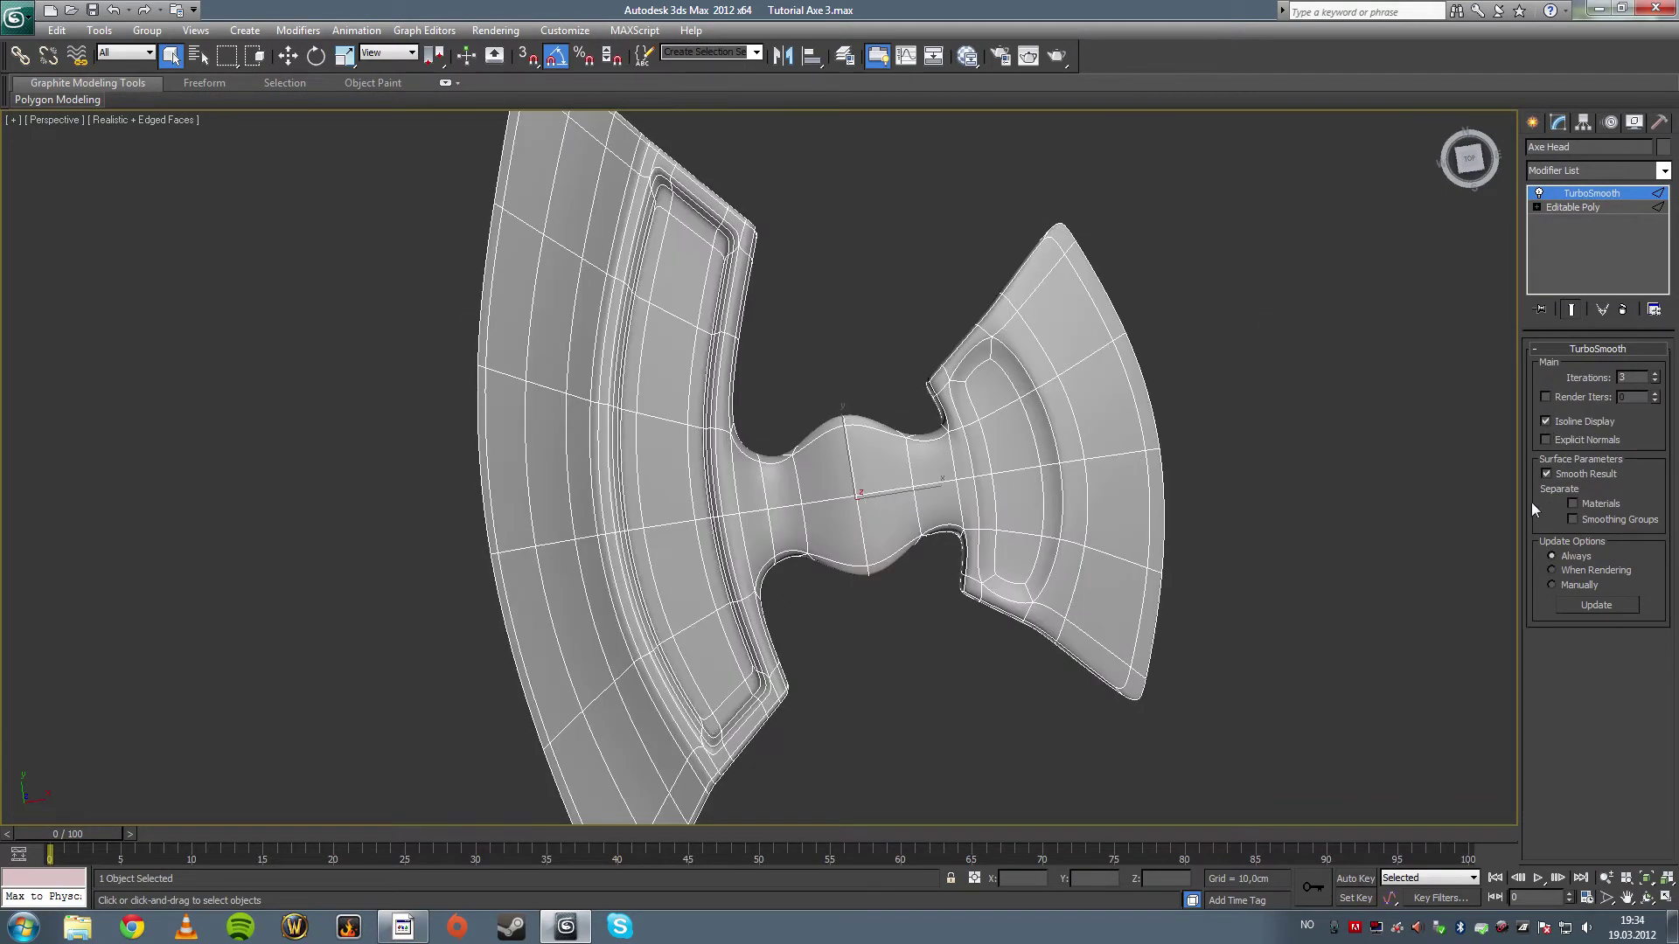
# - Hide the edged faces and examine the smoothed large blade's recess, borders and bevel from several angles
pyautogui.click(1644, 897)
pyautogui.moveTo(853, 483); pyautogui.dragTo(721, 468)
pyautogui.press('F4')
pyautogui.moveTo(617, 546); pyautogui.dragTo(721, 511)
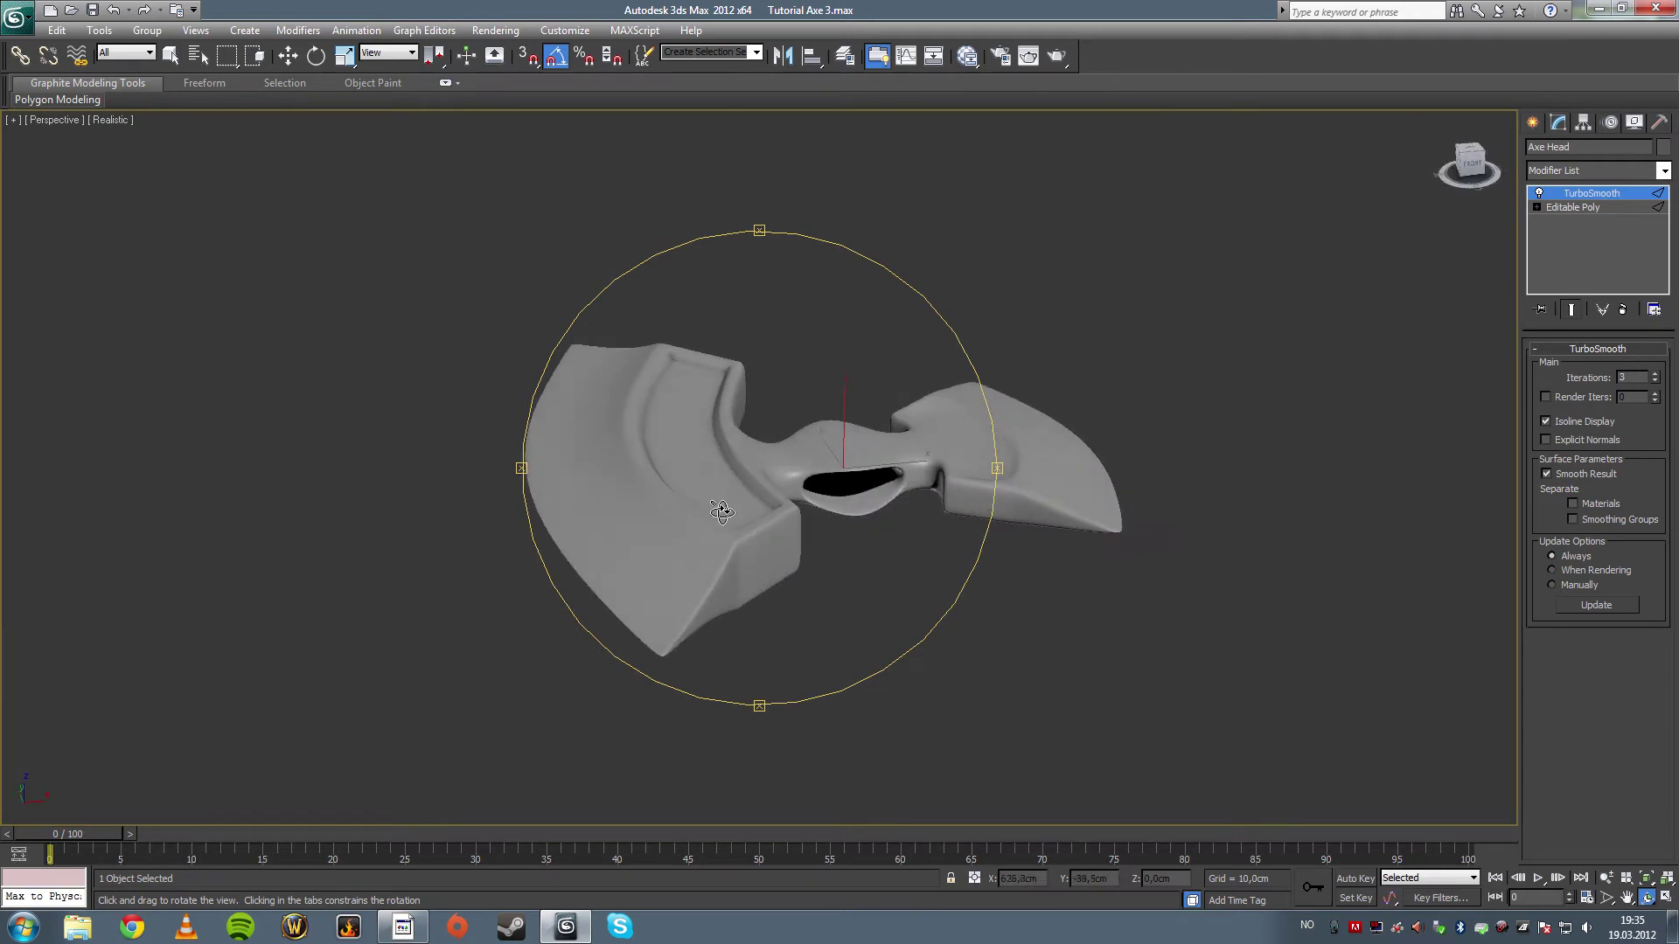
pyautogui.press('F4')
pyautogui.press('F4')
pyautogui.moveTo(774, 552); pyautogui.dragTo(835, 494)
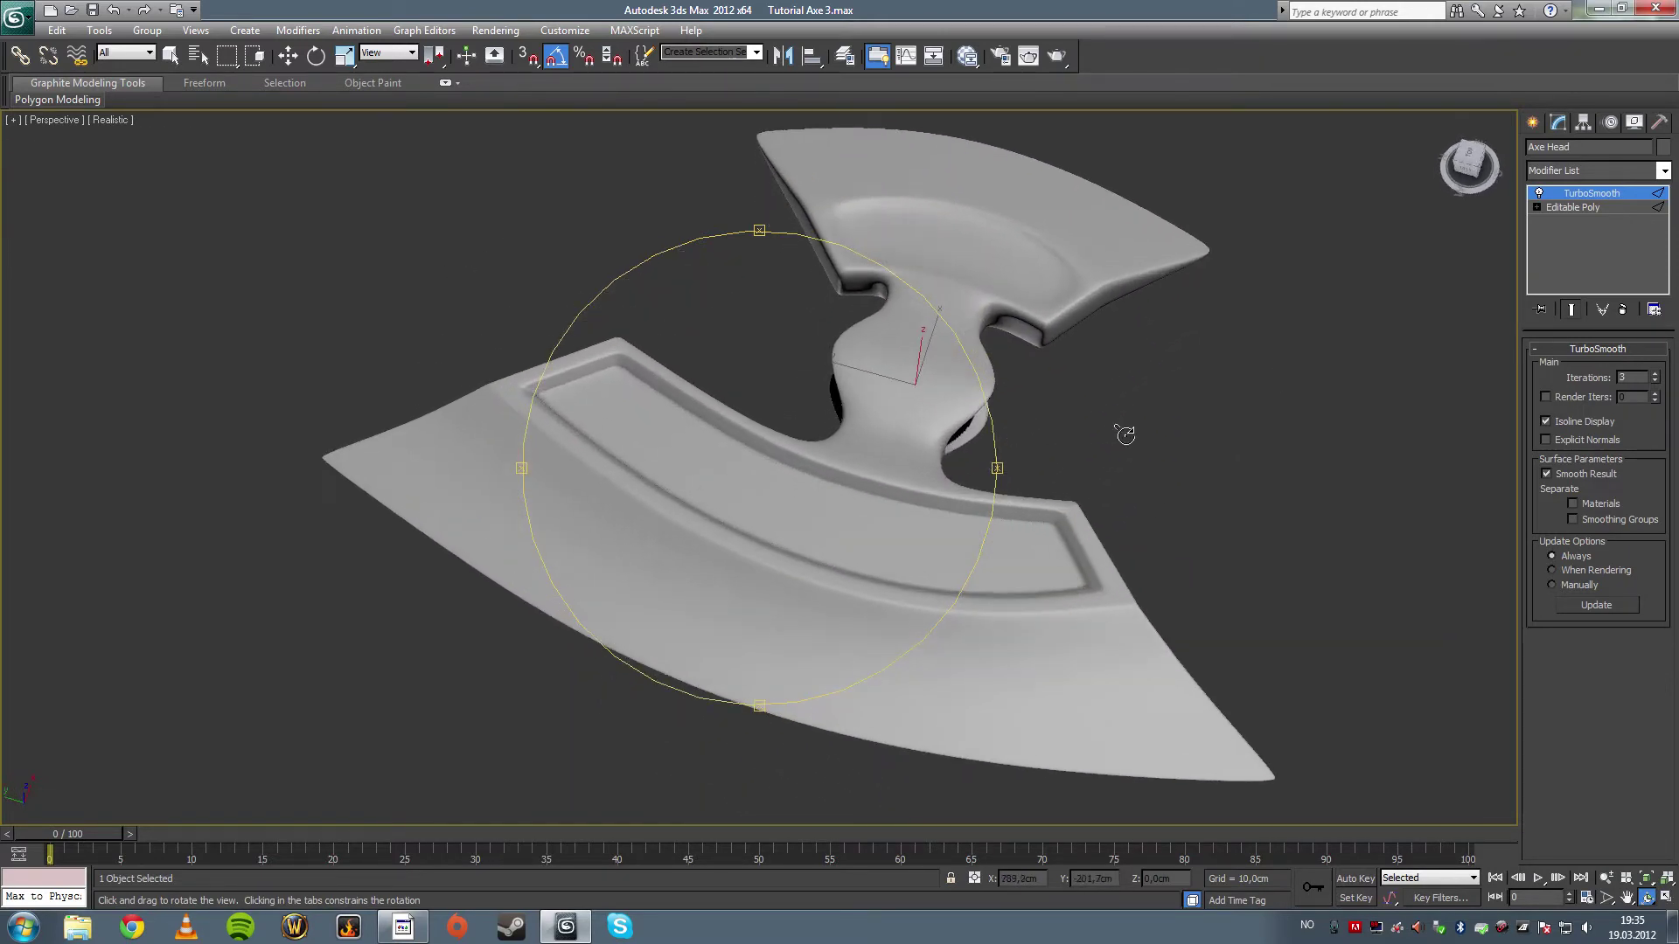
# - Connect the edge ring at the large blade's end nearest the small blade's pointed tip with 1 segment, pinch 0 and slide 91
pyautogui.click(1601, 212)
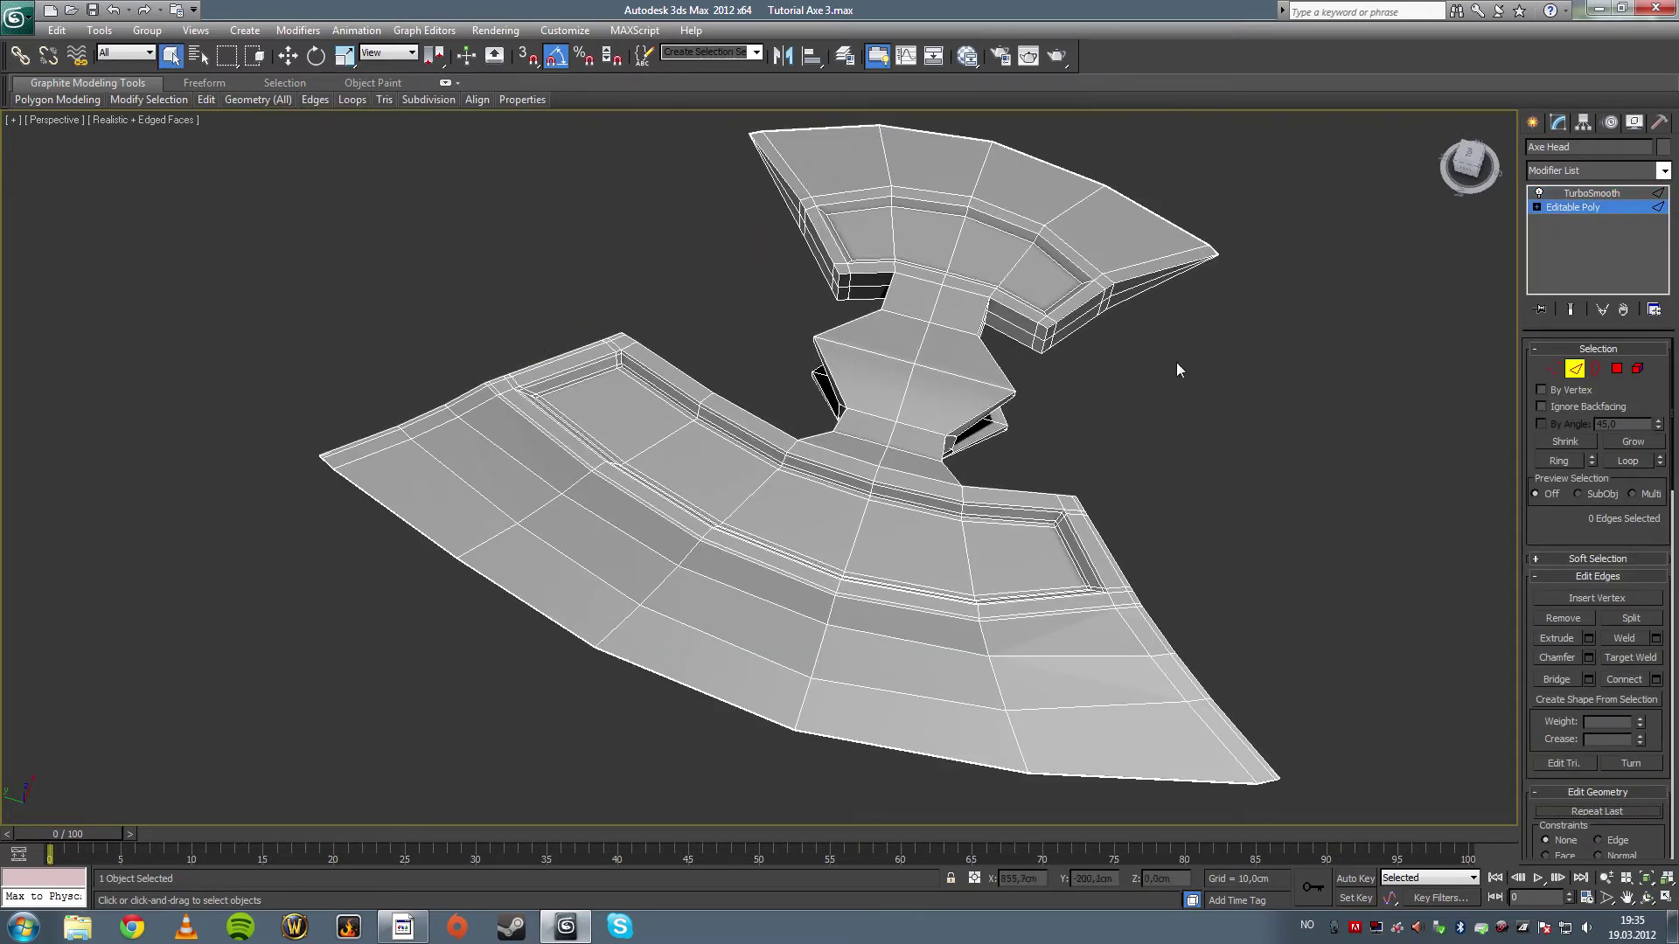
pyautogui.click(1591, 193)
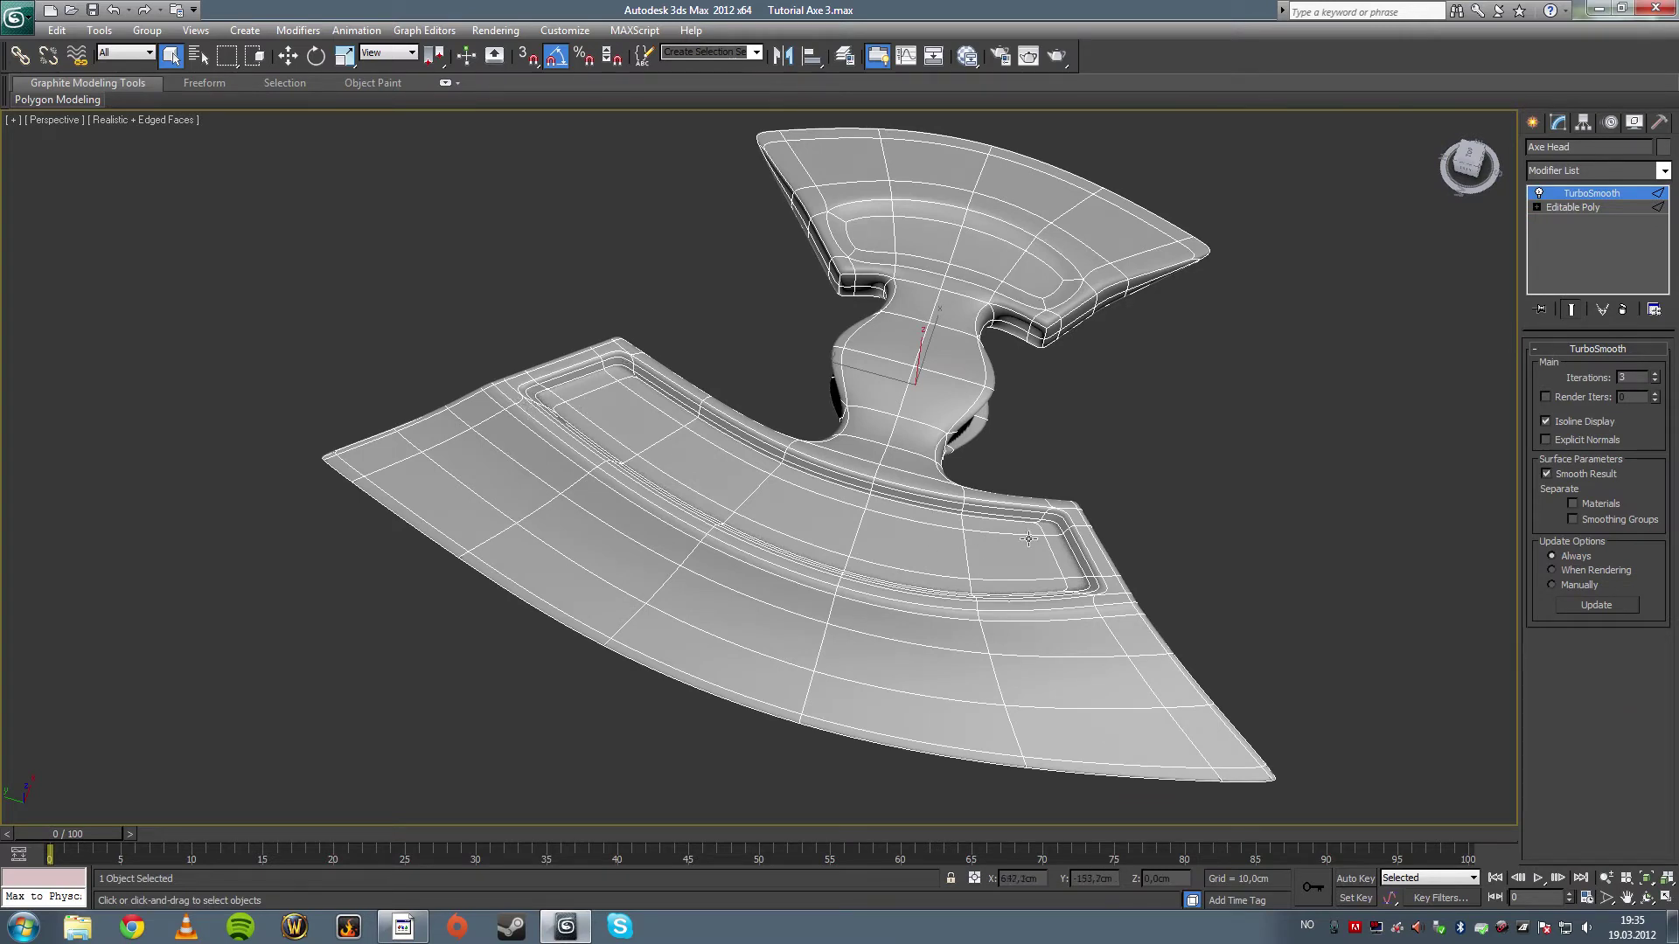
pyautogui.click(1570, 209)
pyautogui.click(1575, 369)
pyautogui.click(1042, 507)
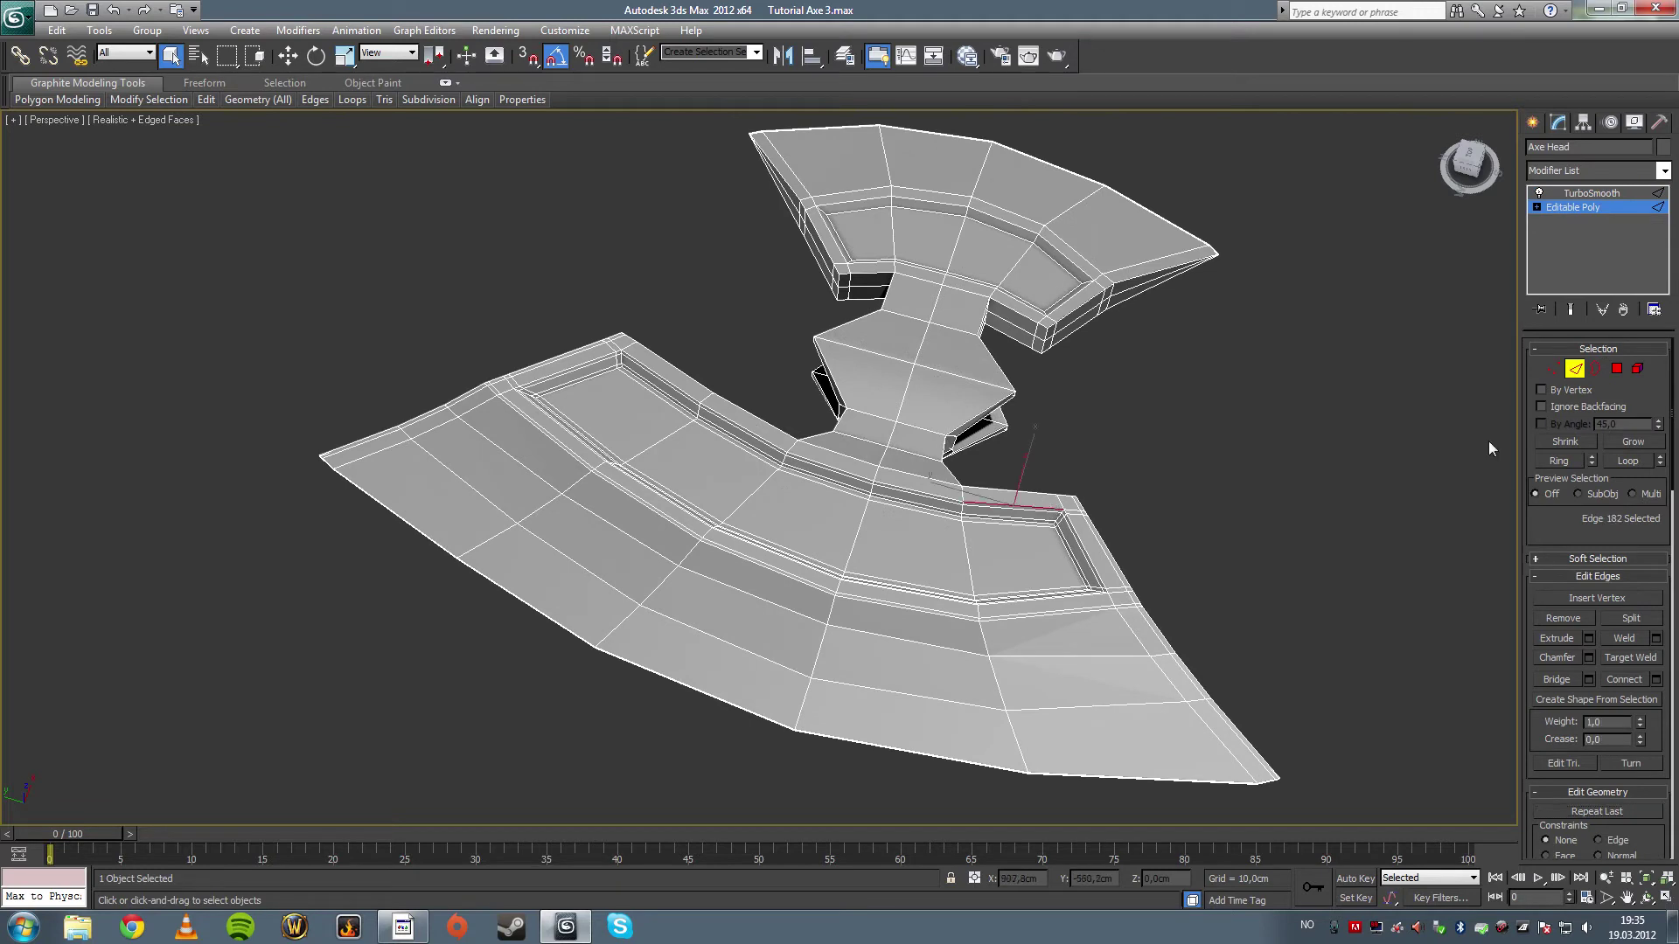
pyautogui.click(1555, 463)
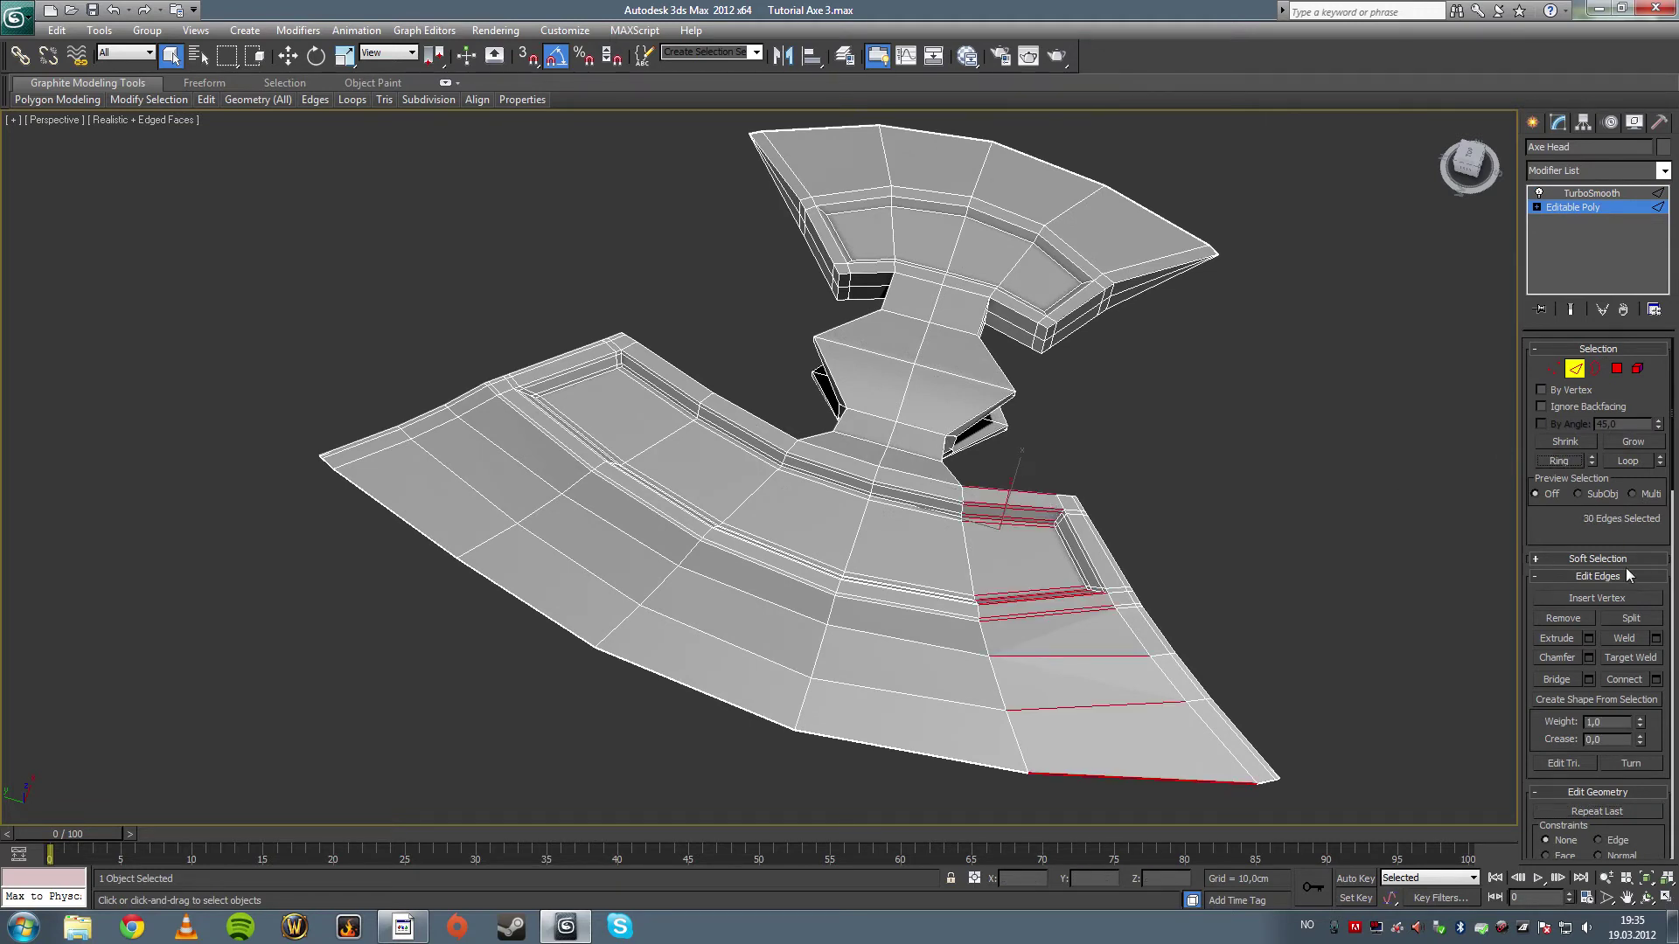
pyautogui.click(1656, 680)
pyautogui.moveTo(792, 528); pyautogui.dragTo(1311, 494)
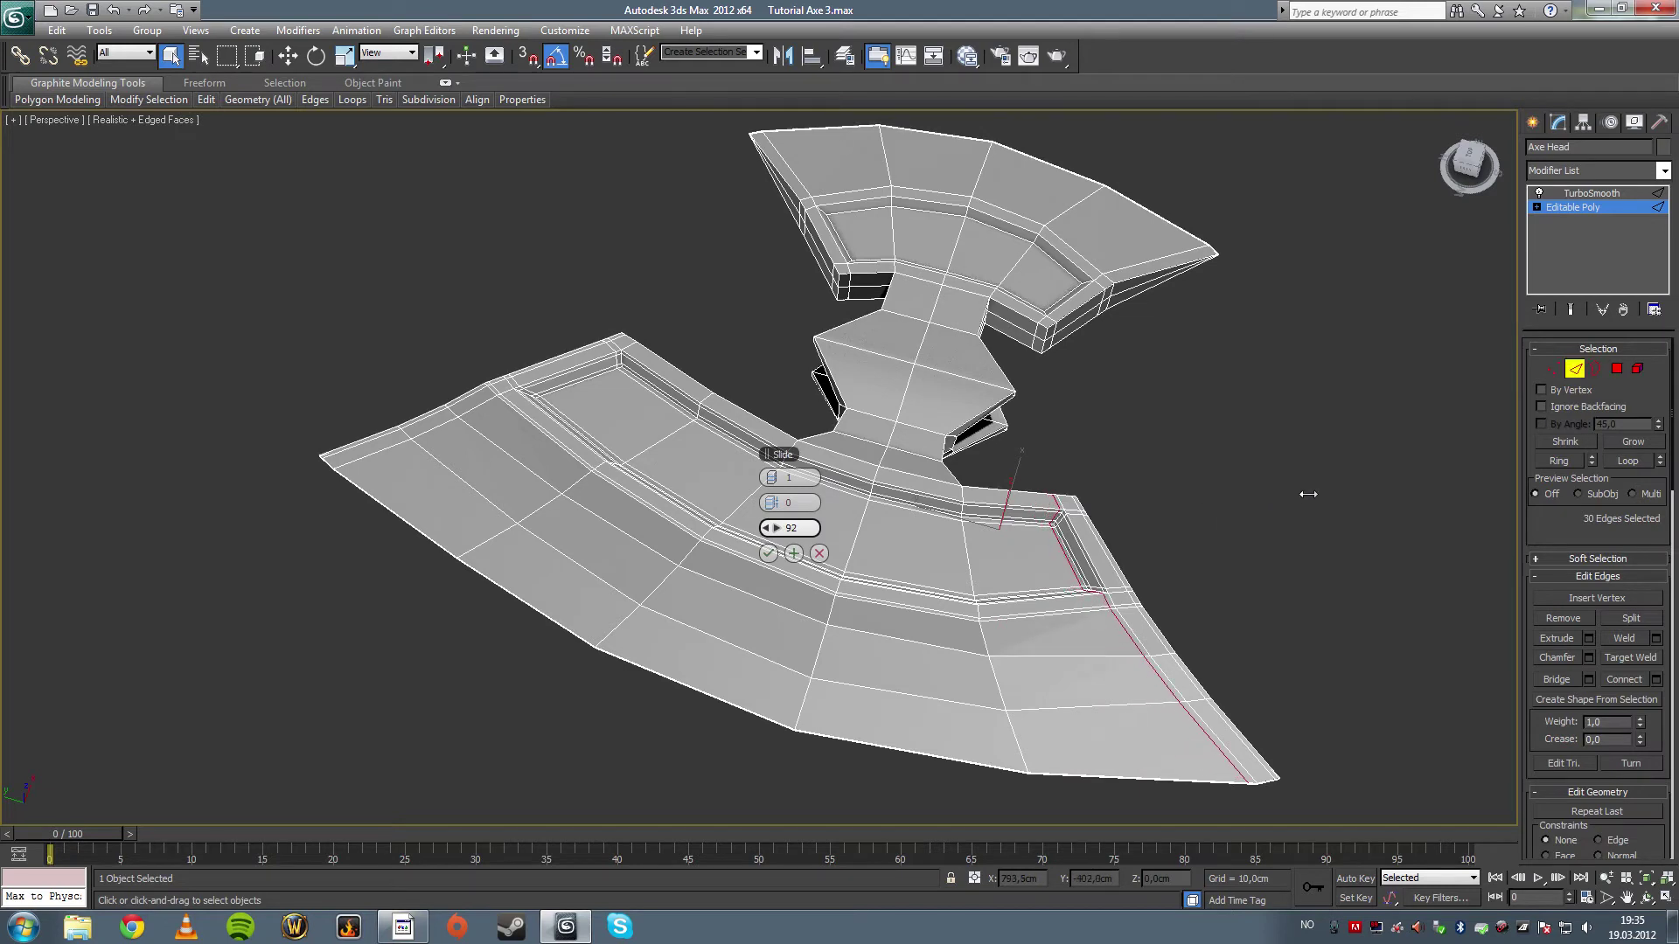
pyautogui.click(768, 553)
# - Connect the edge ring at the large blade's opposite end with 1 segment, pinch 0 and slide -90, and clear the selection
pyautogui.click(660, 377)
pyautogui.click(1559, 461)
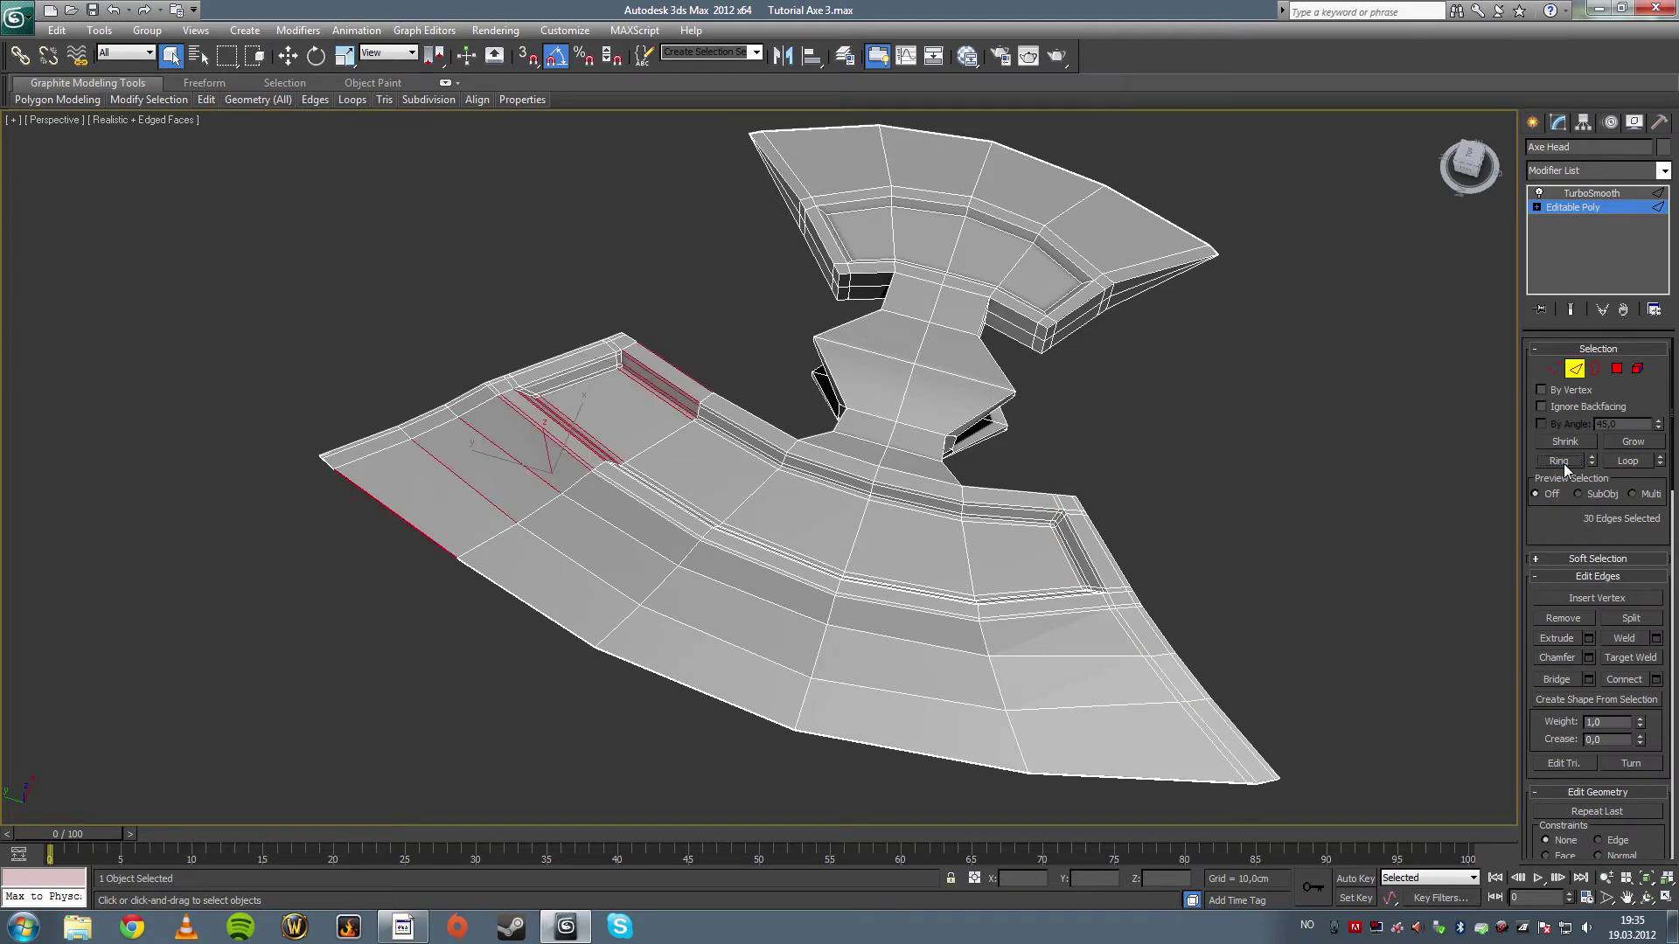
pyautogui.click(1656, 680)
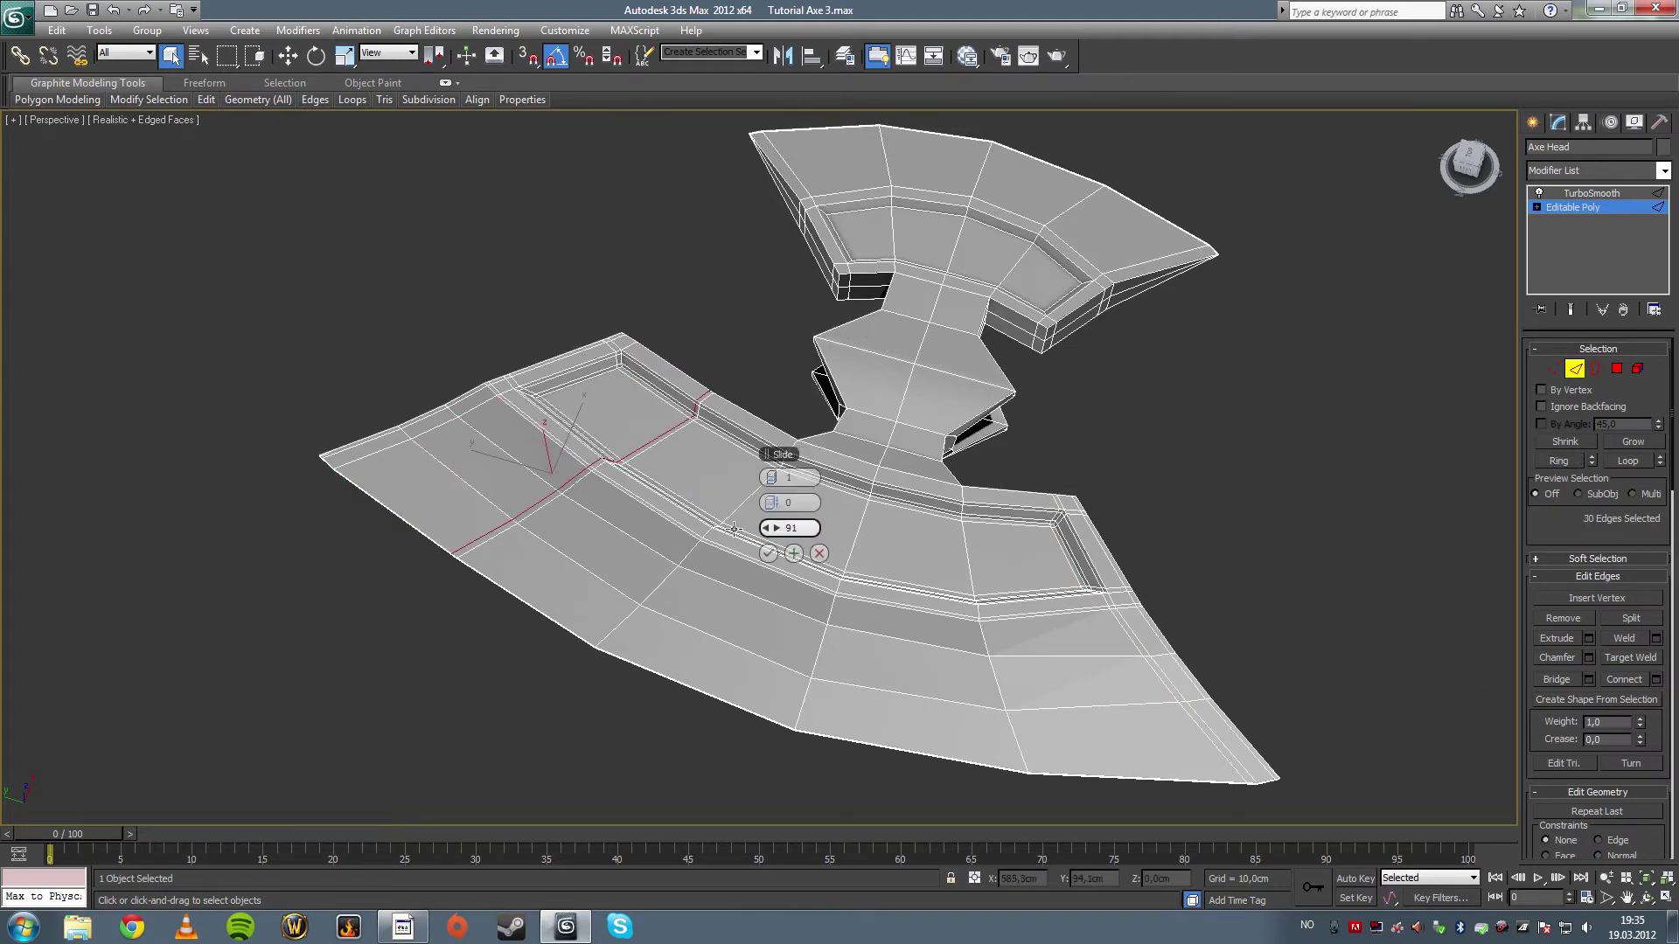
pyautogui.moveTo(781, 535); pyautogui.dragTo(144, 522)
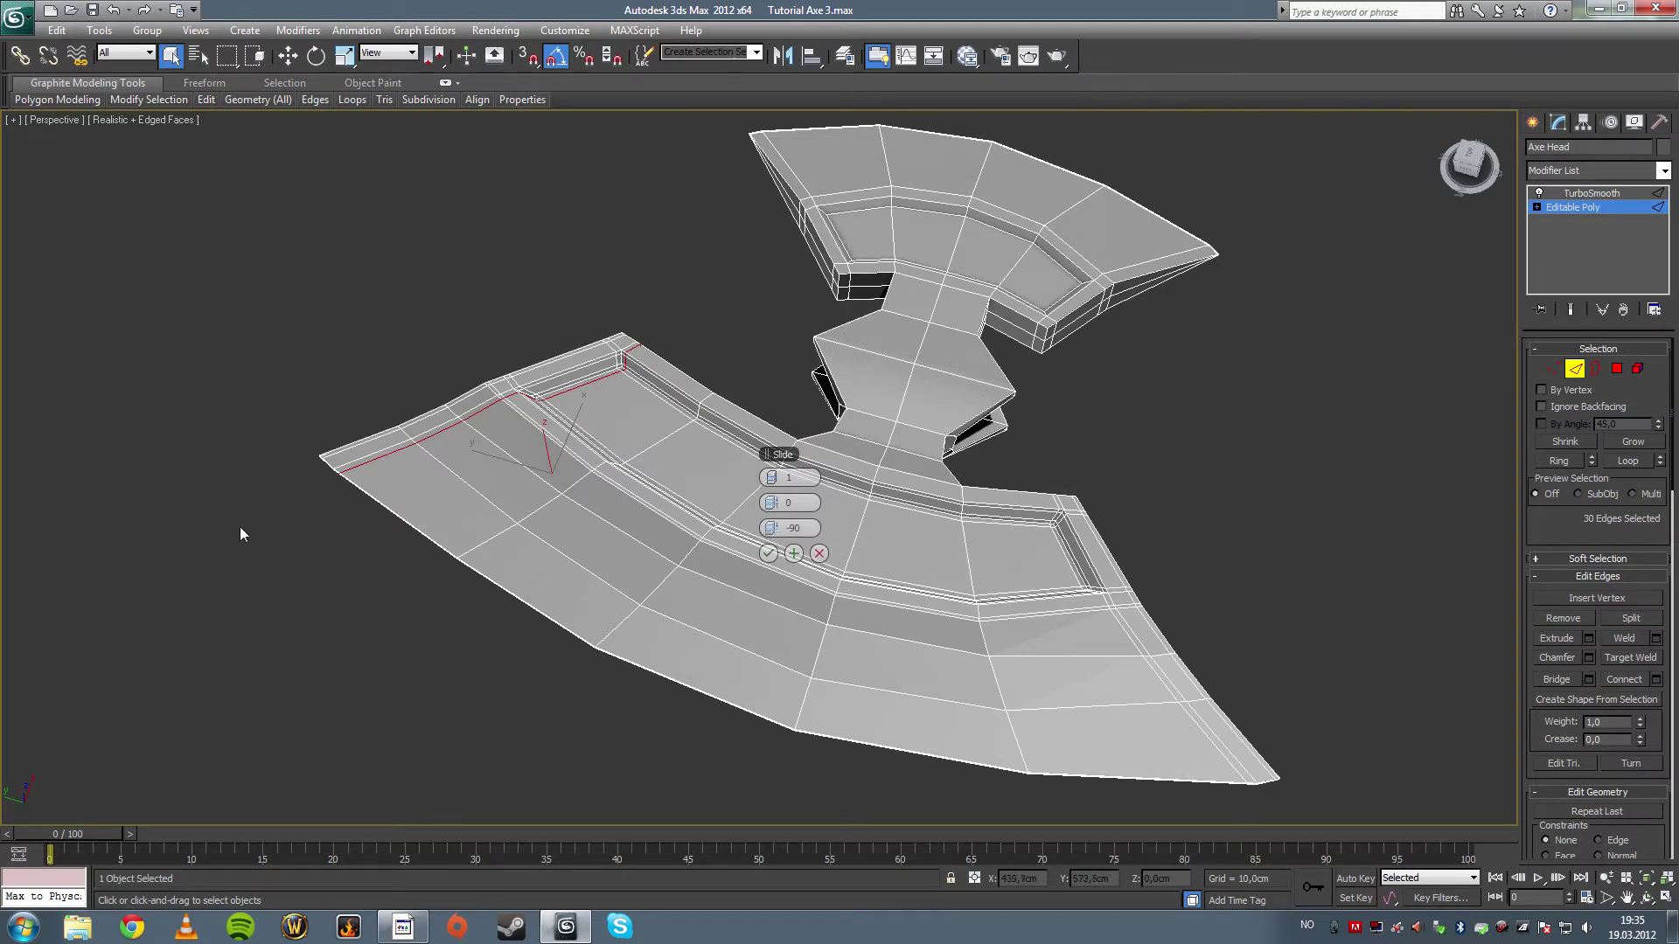
pyautogui.click(767, 554)
pyautogui.click(753, 363)
# - Connect the edge ring along the large blade's inner border facing the hub with 1 segment, adjust its slide, and clear the selection
pyautogui.keyDown('alt'); pyautogui.moveTo(754, 363); pyautogui.dragTo(686, 344, button='middle'); pyautogui.keyUp('alt')
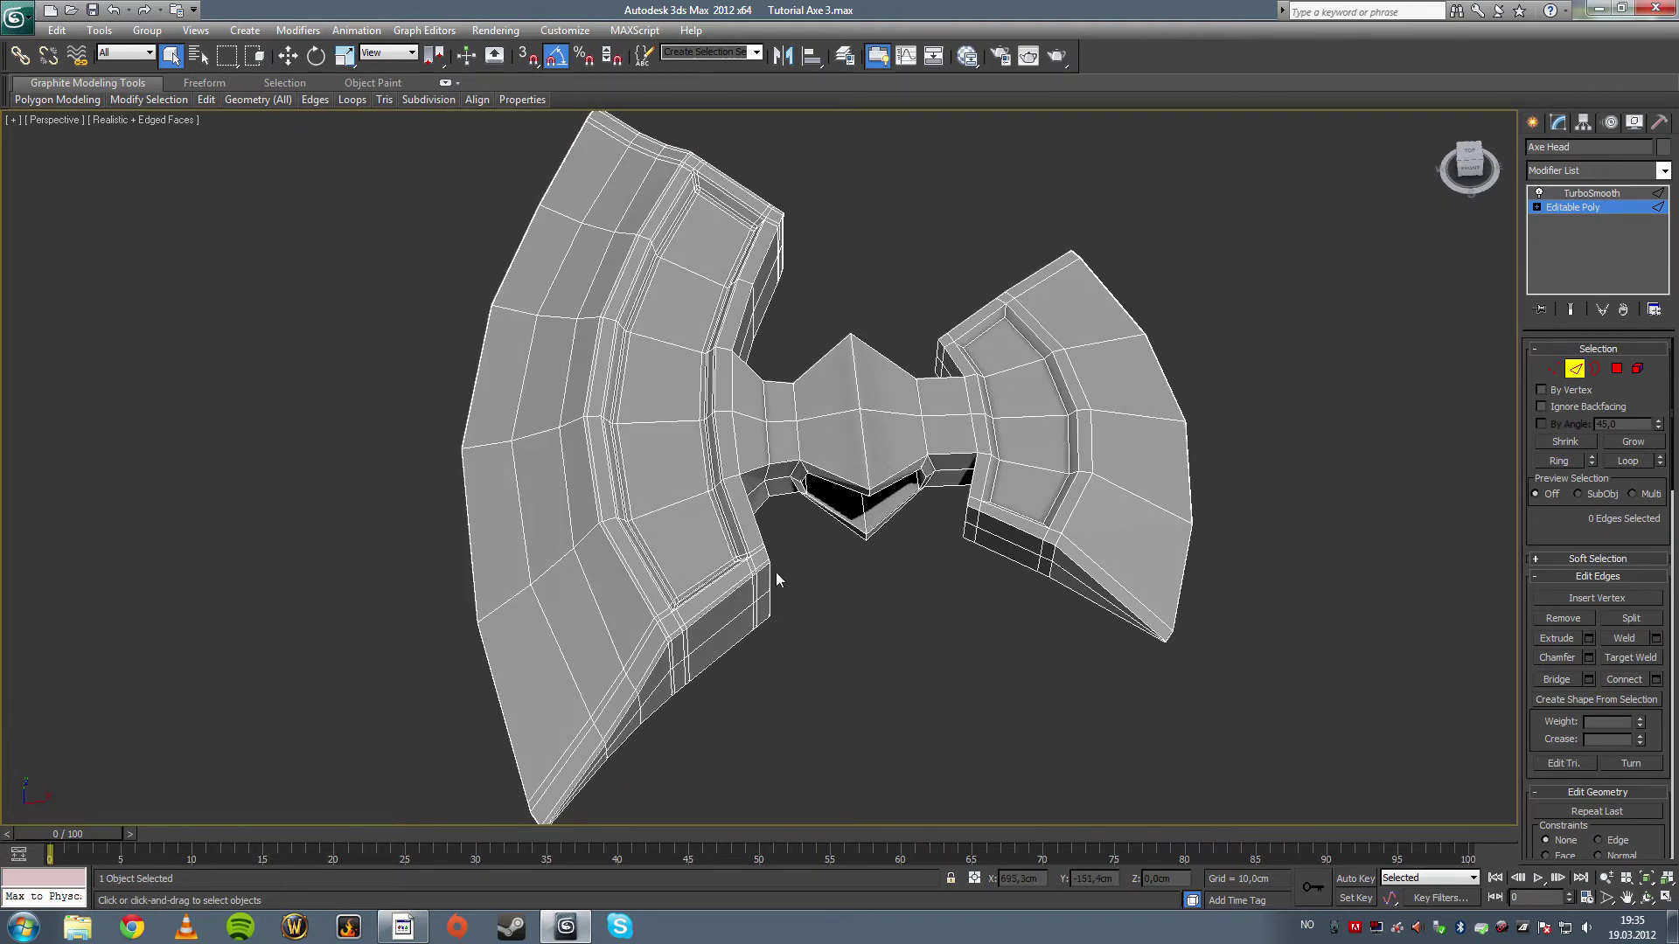
pyautogui.click(1548, 461)
pyautogui.click(1656, 679)
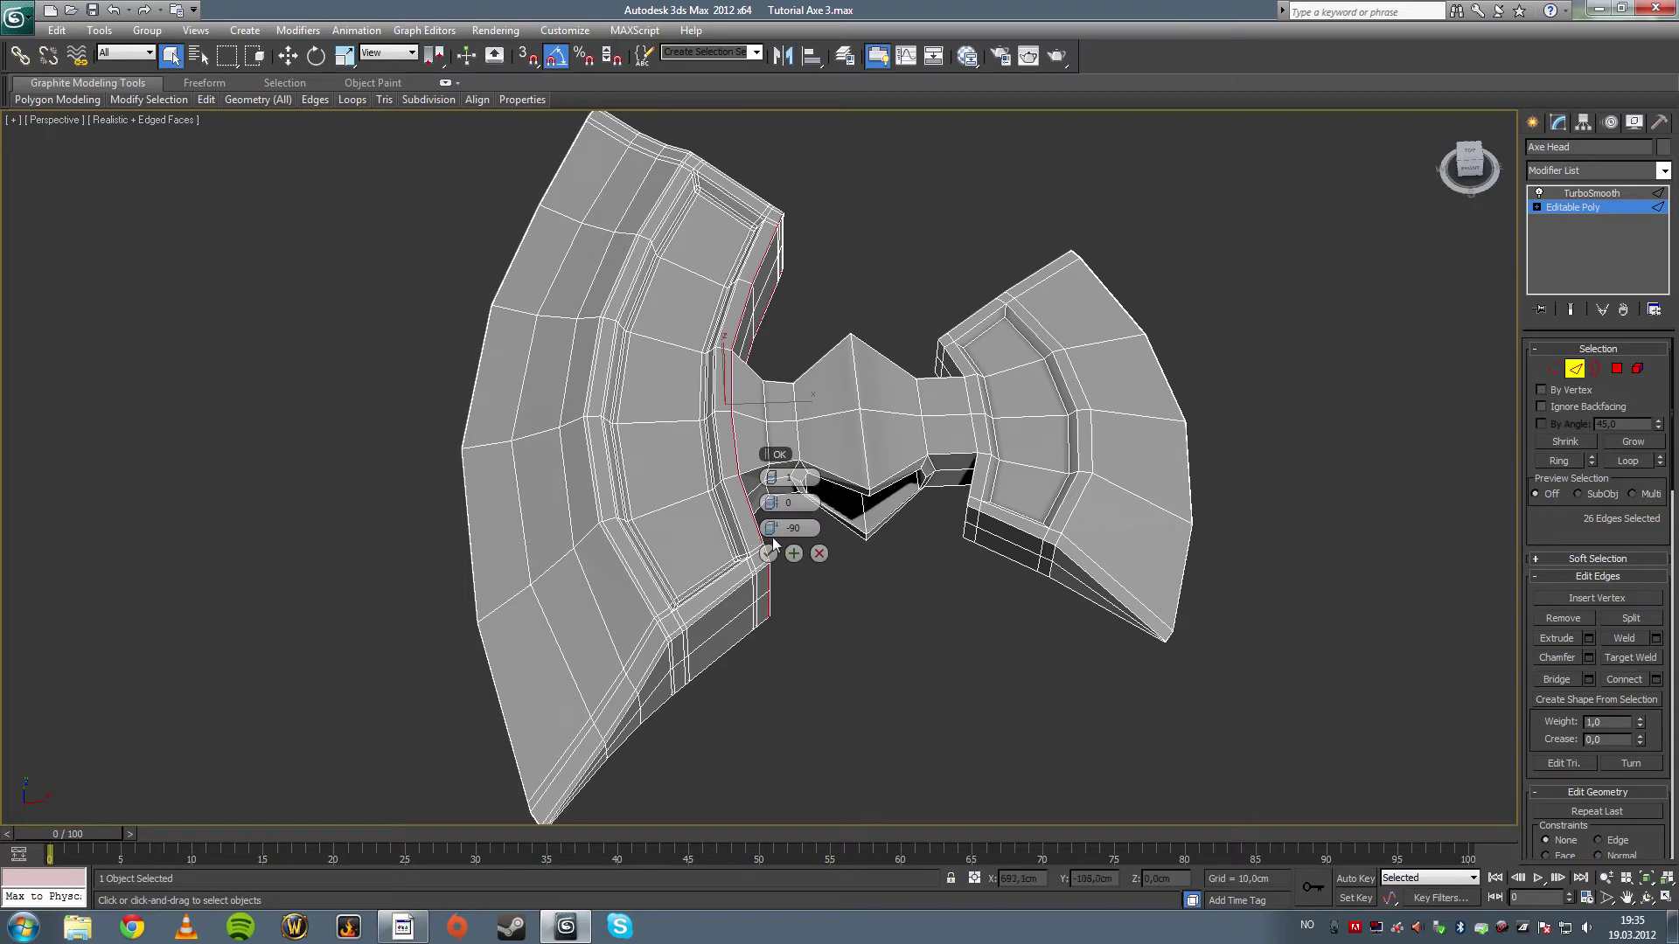
pyautogui.moveTo(772, 528); pyautogui.dragTo(872, 526)
pyautogui.keyDown('alt'); pyautogui.moveTo(885, 516); pyautogui.dragTo(725, 384, button='middle'); pyautogui.keyUp('alt')
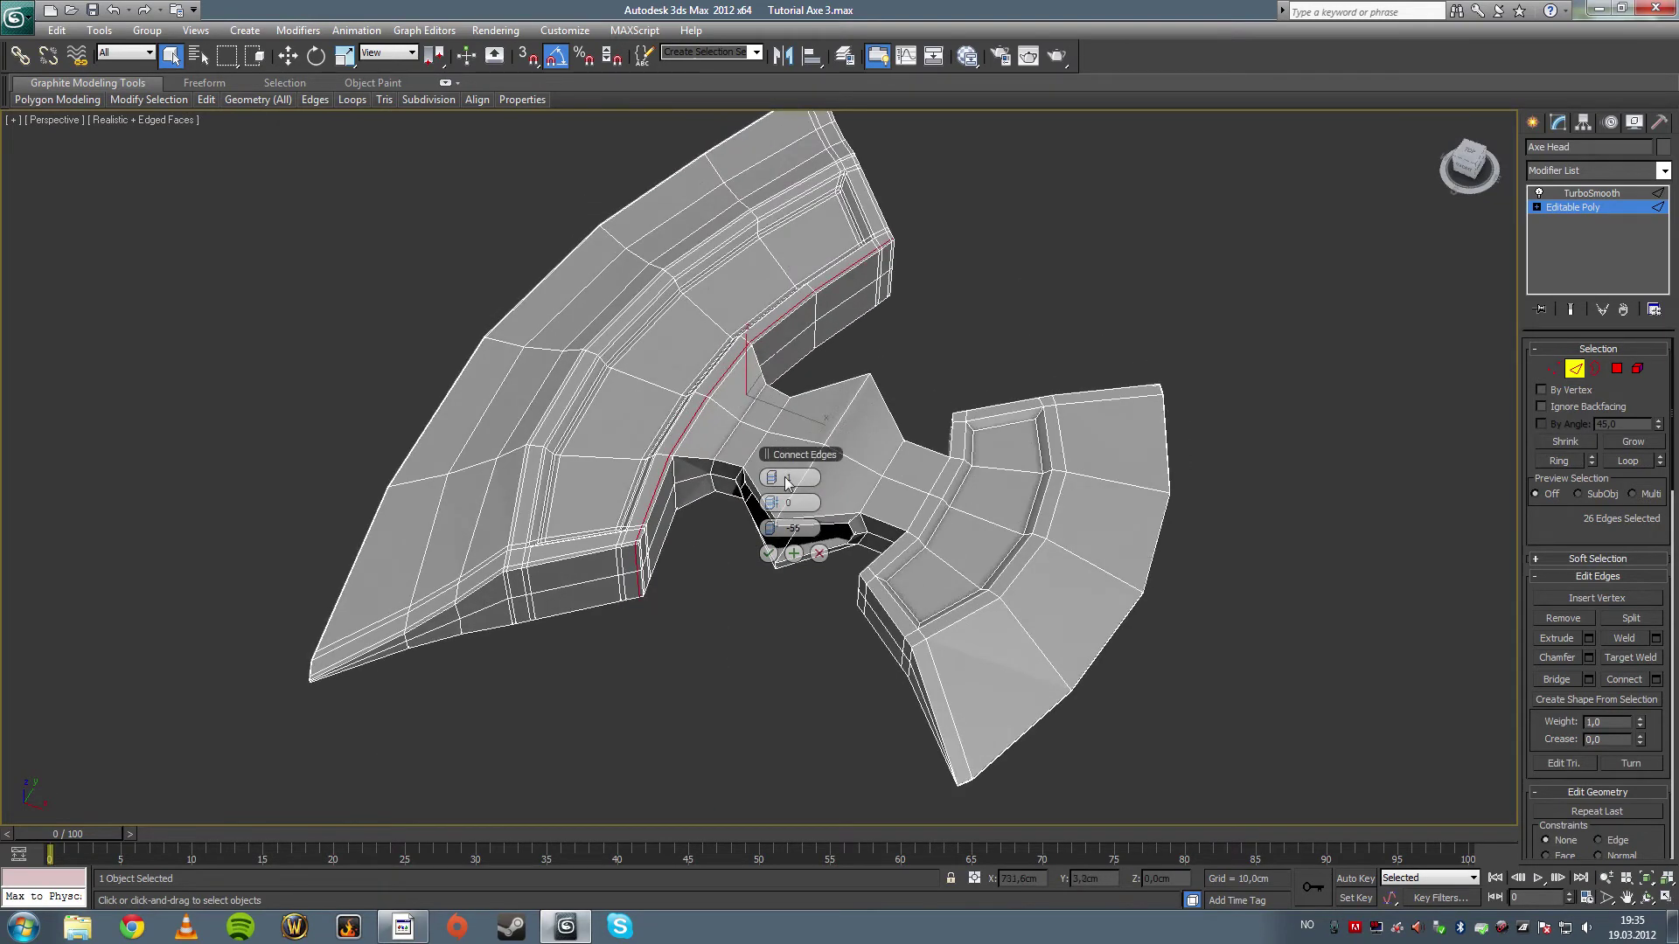
pyautogui.moveTo(597, 571); pyautogui.dragTo(729, 539, button='middle')
pyautogui.scroll(3, 612, 521)
pyautogui.click(768, 552)
pyautogui.click(738, 554)
# - Return to the TurboSmooth modifier and examine the smoothed large blade with edged faces hidden
pyautogui.scroll(4, 667, 562)
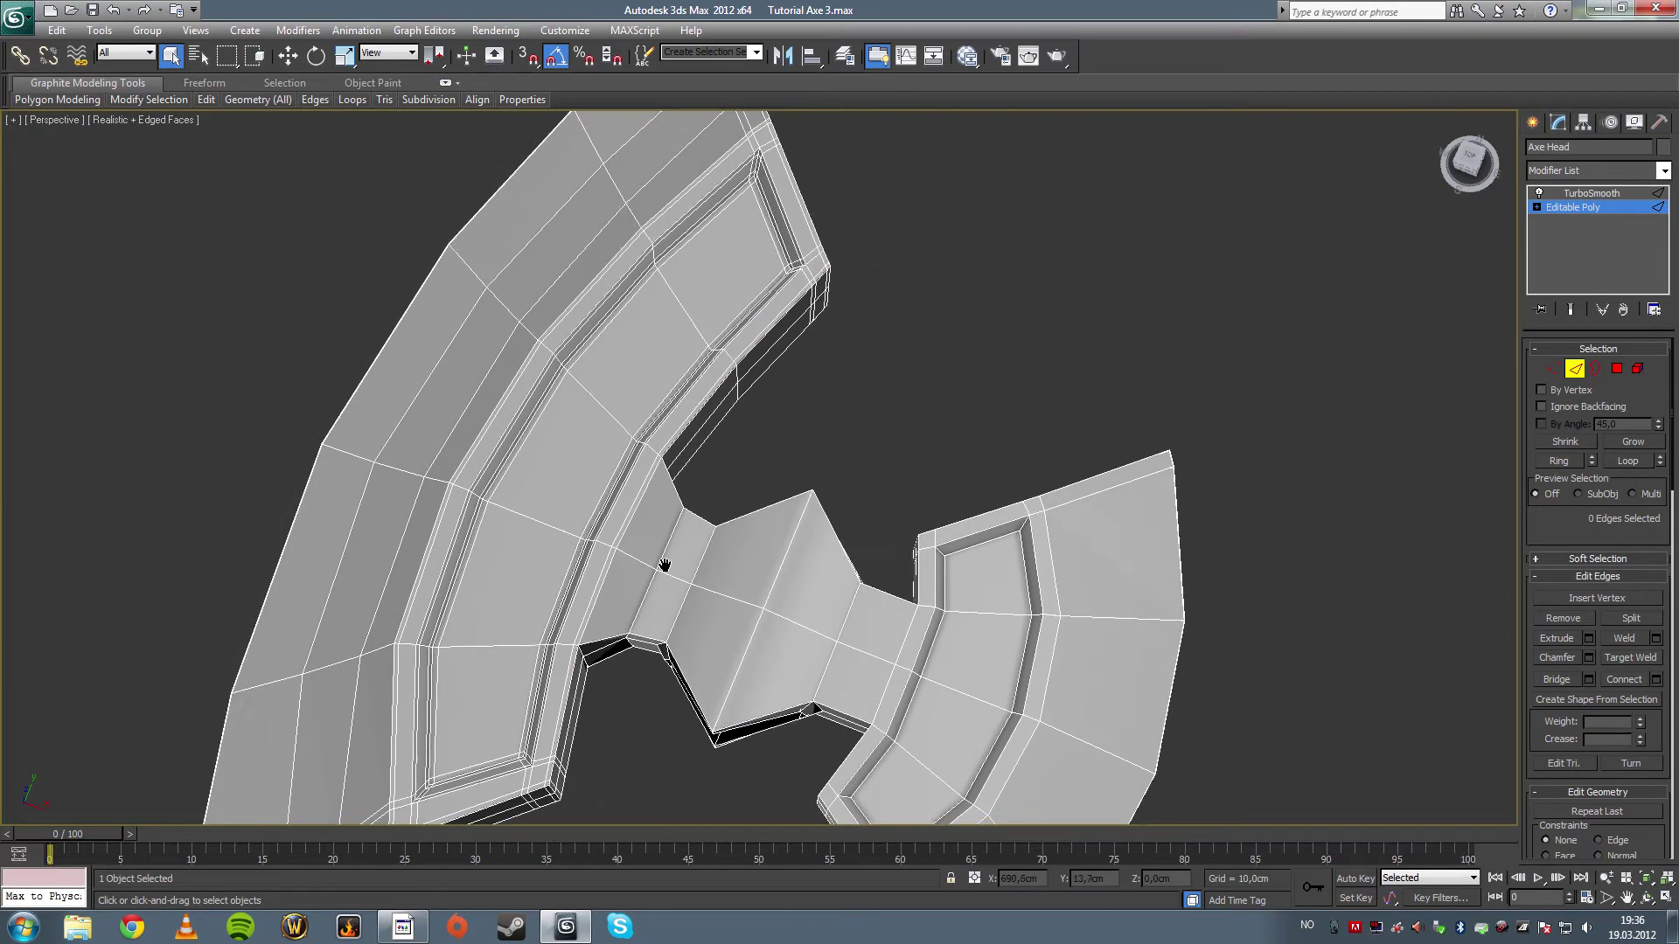
pyautogui.keyDown('alt'); pyautogui.moveTo(475, 553); pyautogui.dragTo(1098, 423, button='middle'); pyautogui.keyUp('alt')
pyautogui.click(1596, 193)
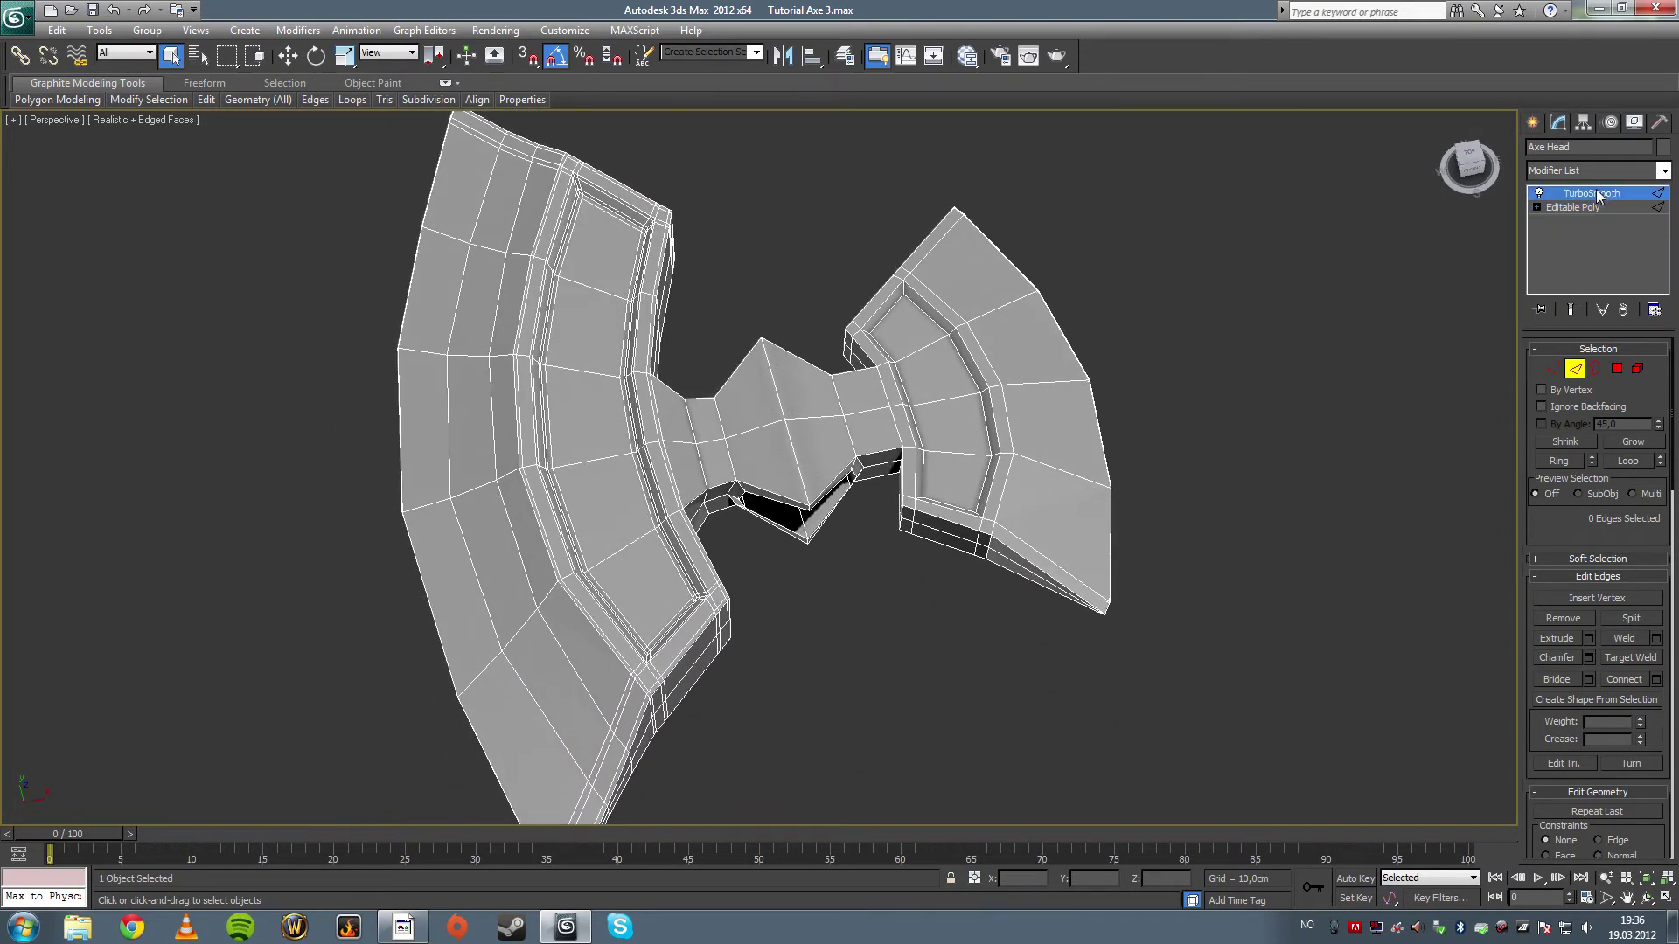
pyautogui.press('F4')
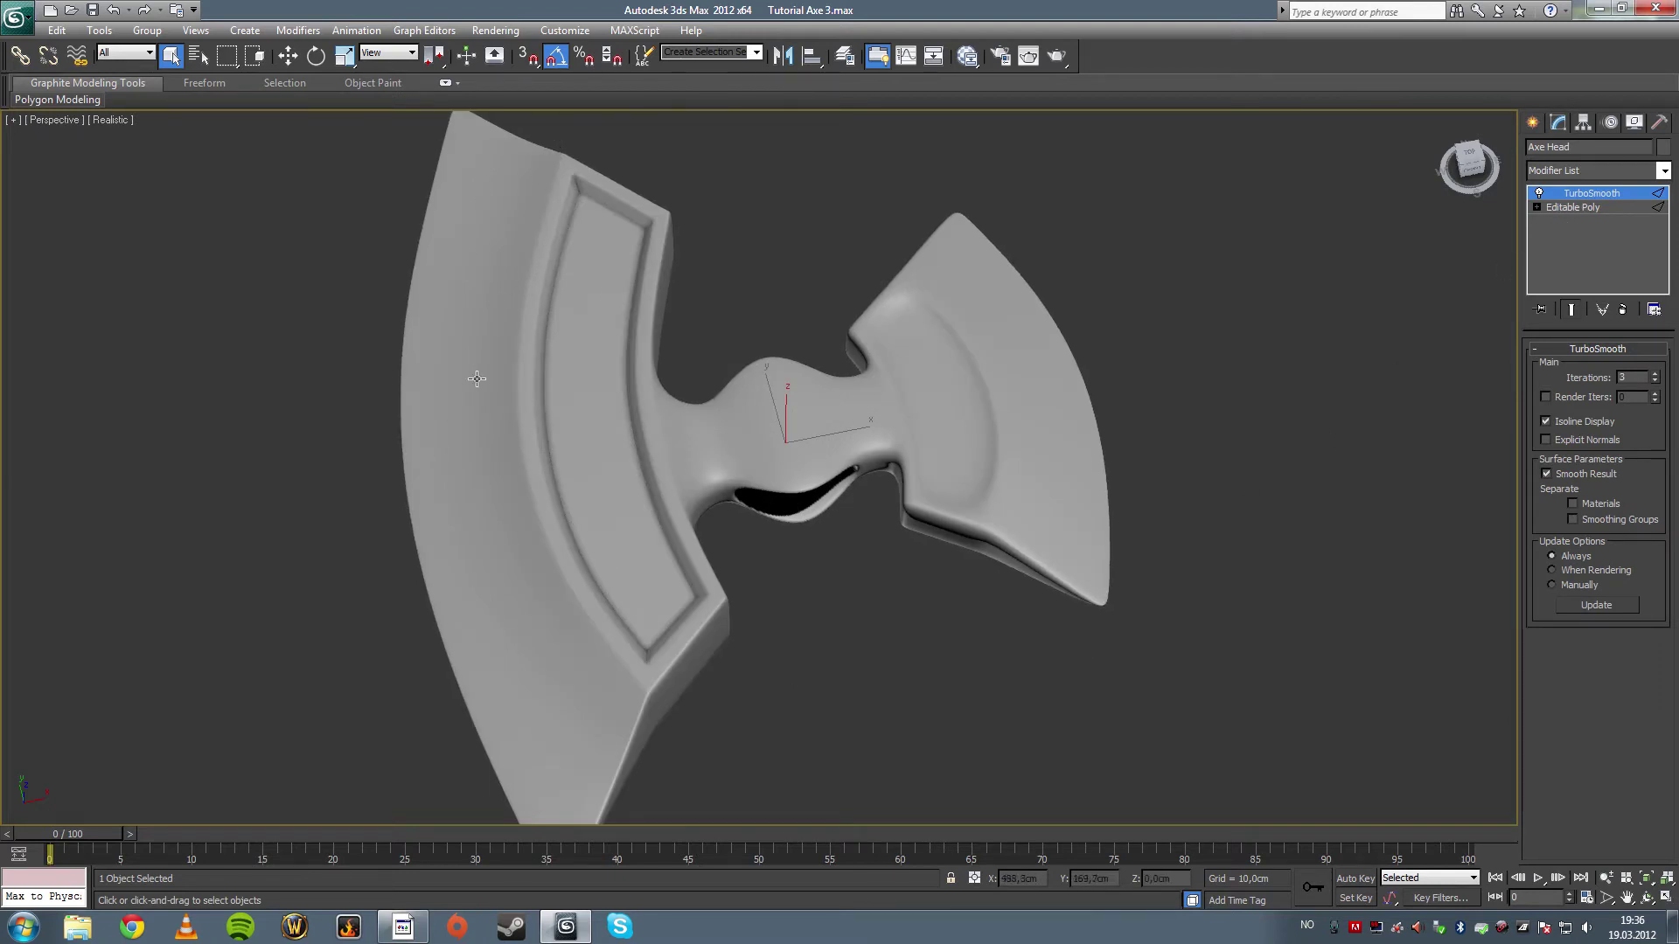
pyautogui.keyDown('alt'); pyautogui.moveTo(543, 560); pyautogui.dragTo(529, 518, button='middle'); pyautogui.keyUp('alt')
pyautogui.press('F4')
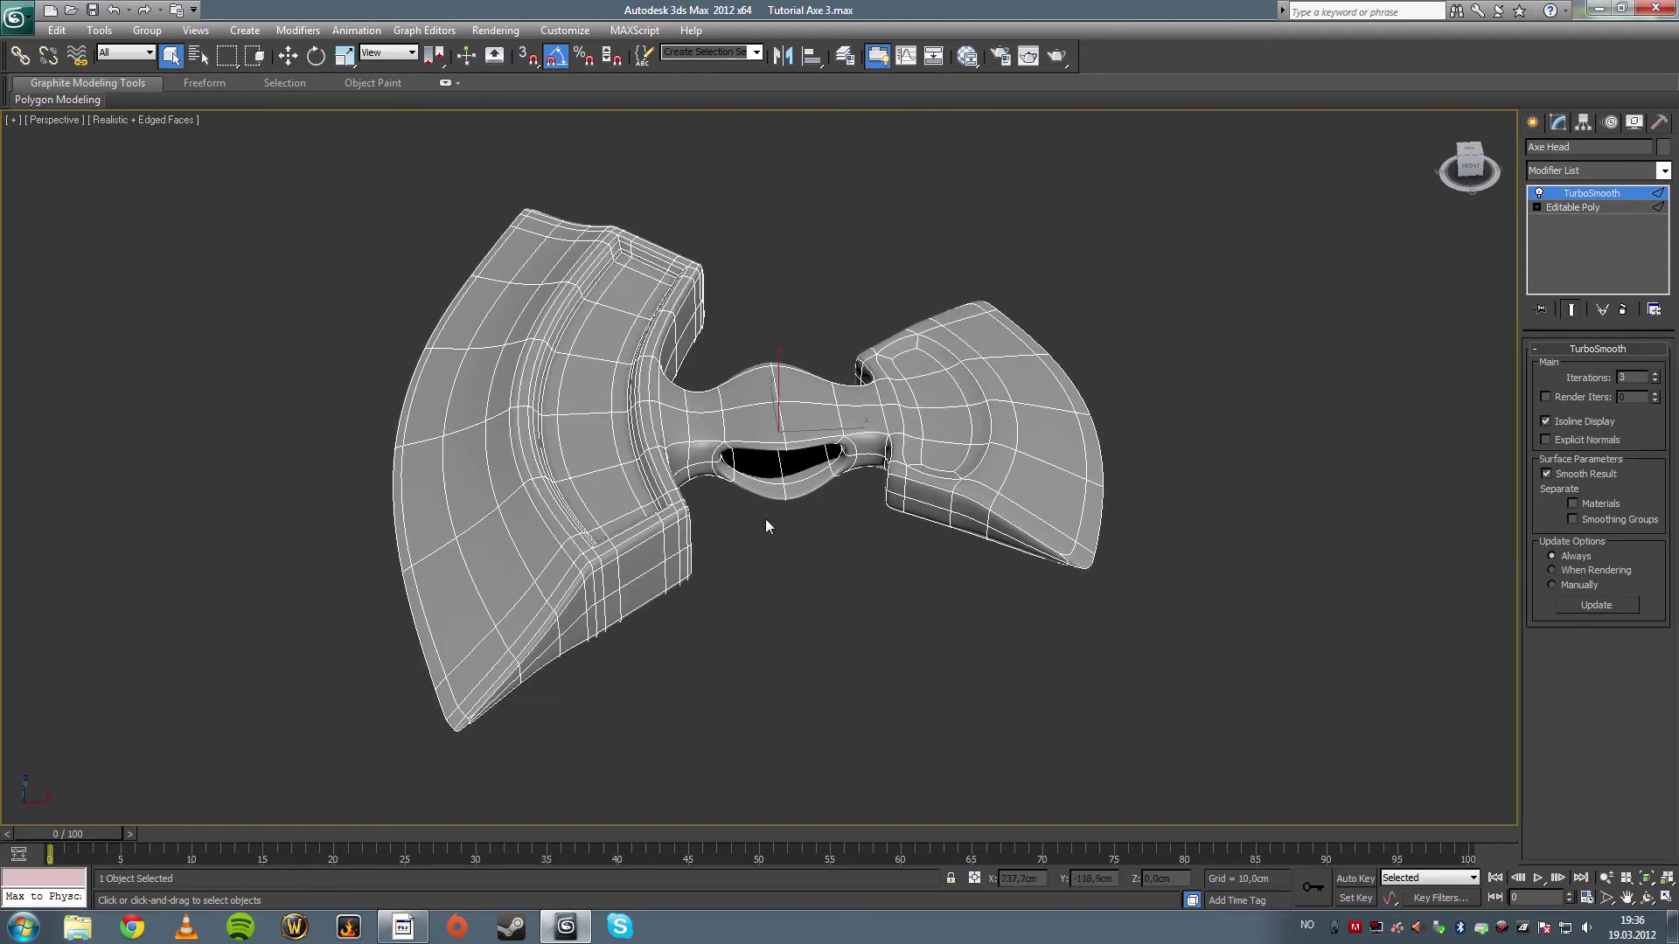
# - Connect the edge ring across the large blade's border beside the bevel with 1 segment, pinch 0 and slide about -75
pyautogui.click(1574, 210)
pyautogui.press('F4')
pyautogui.press('F4')
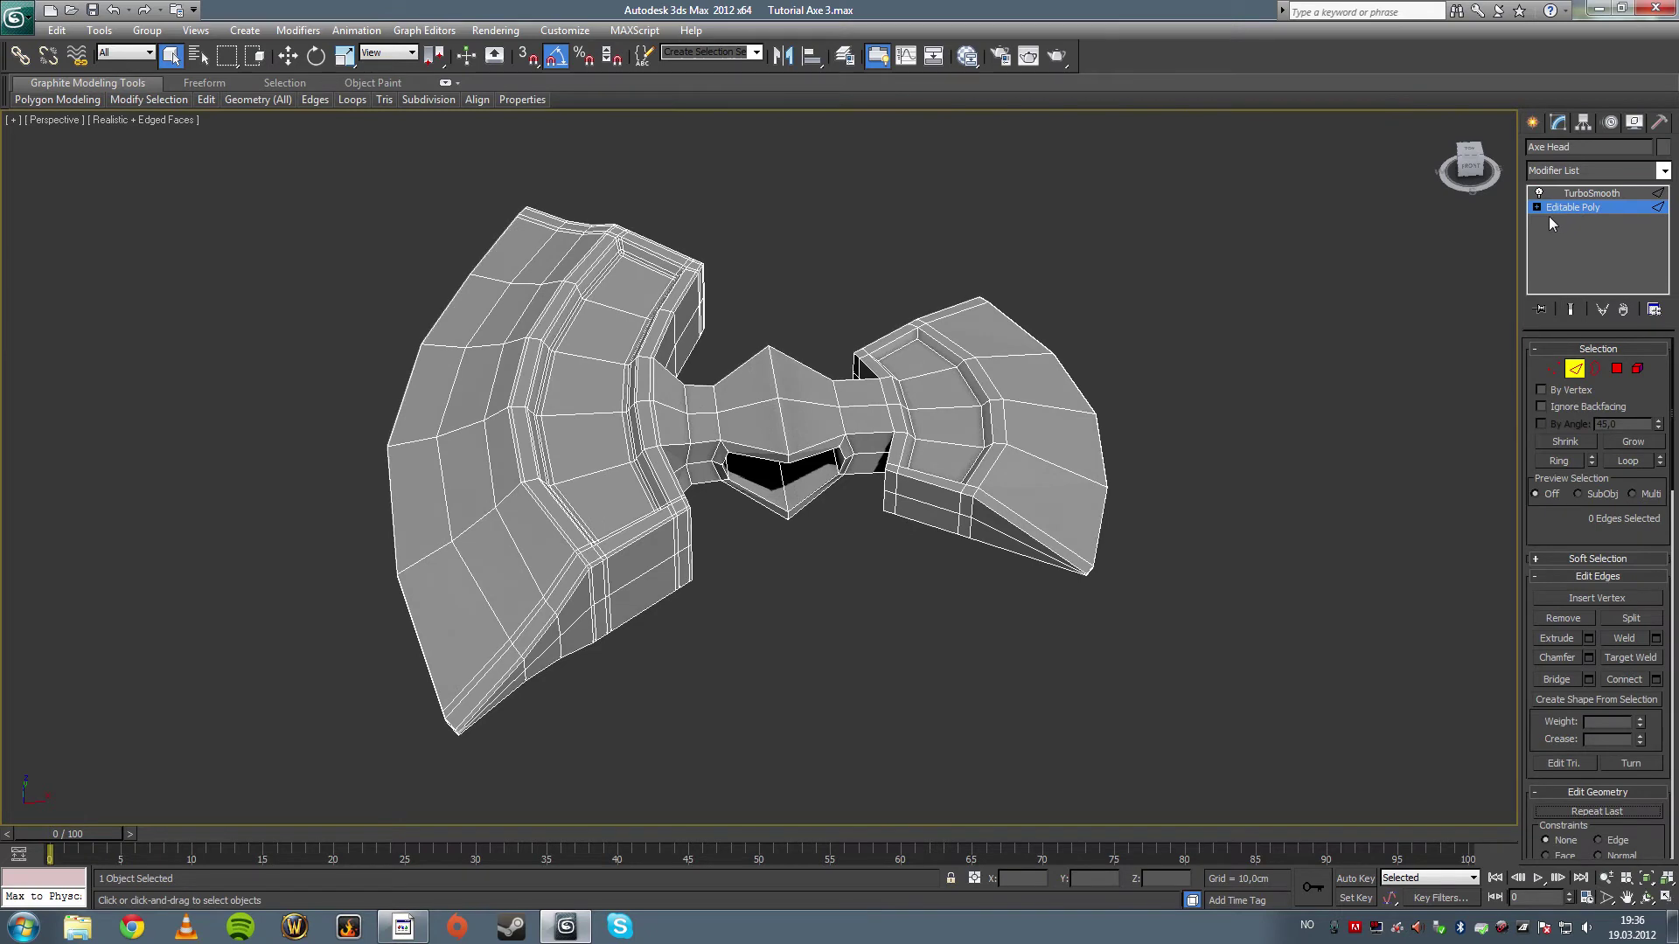
pyautogui.click(564, 560)
pyautogui.click(1567, 464)
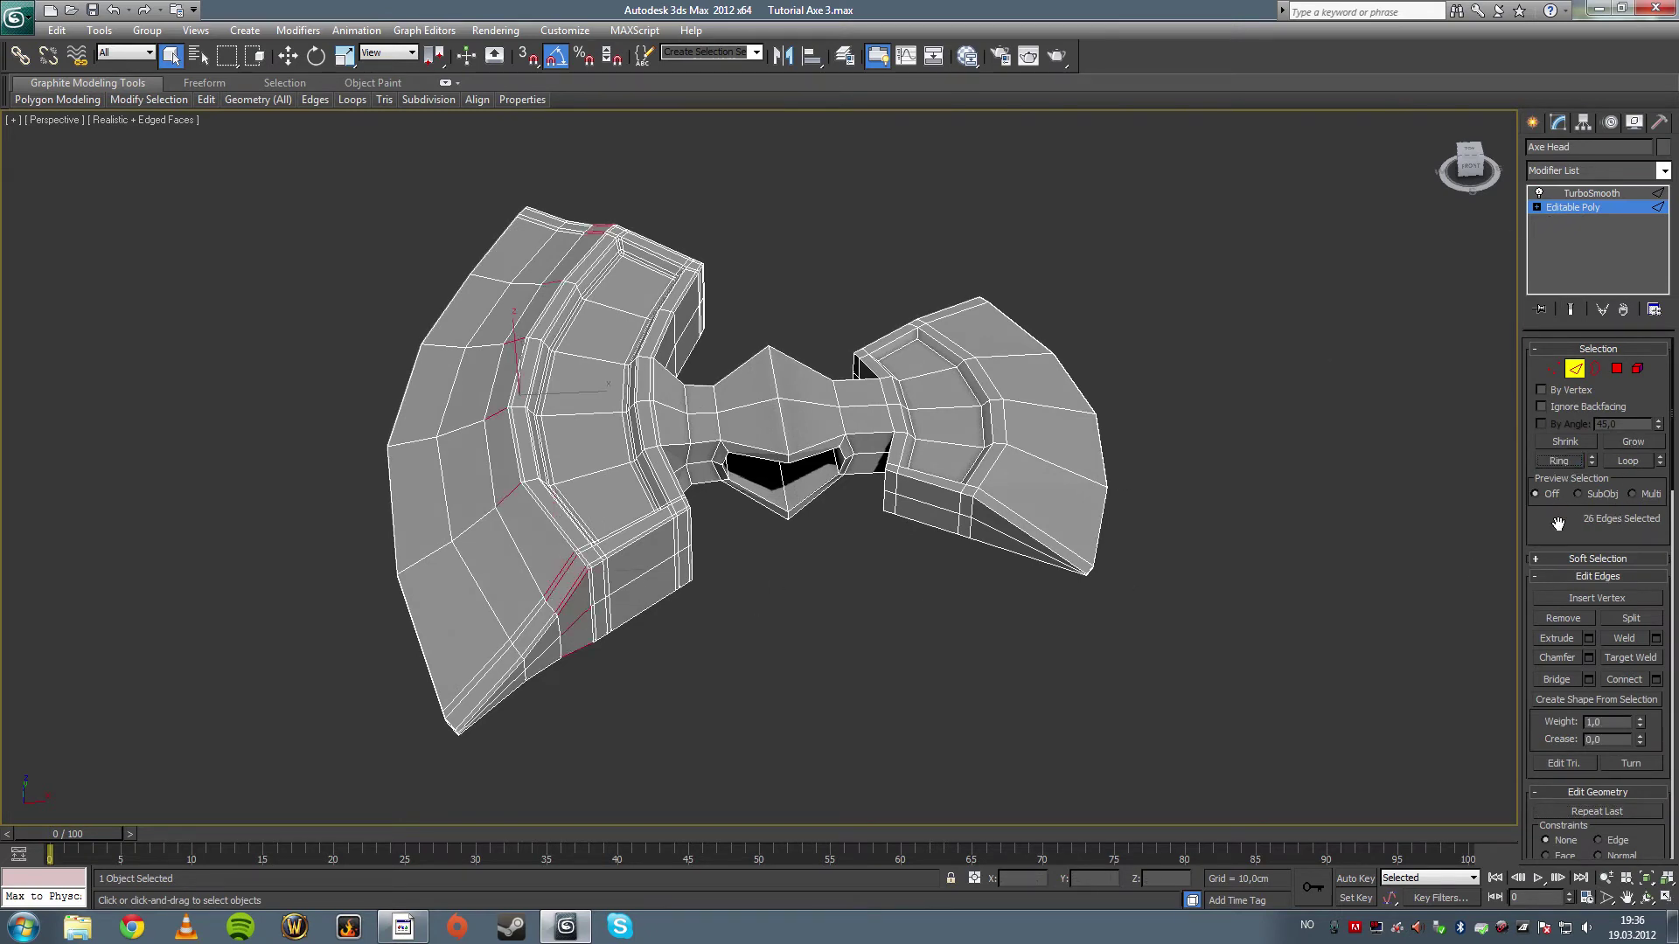
pyautogui.click(1655, 681)
pyautogui.moveTo(779, 528); pyautogui.dragTo(695, 576)
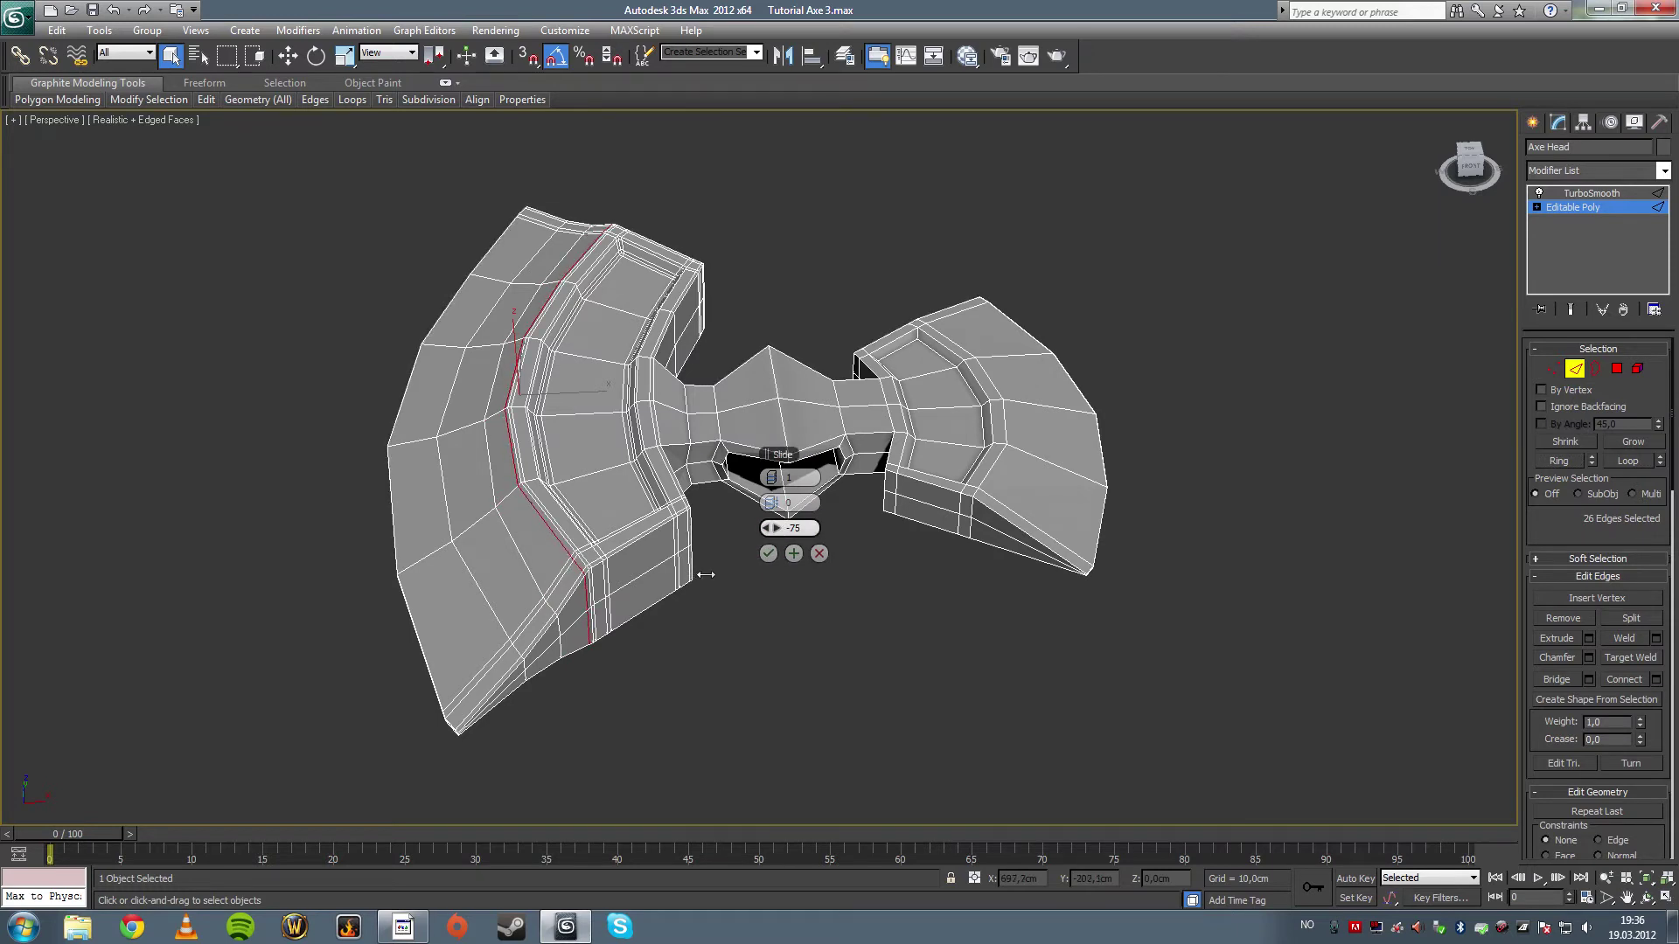
pyautogui.click(767, 554)
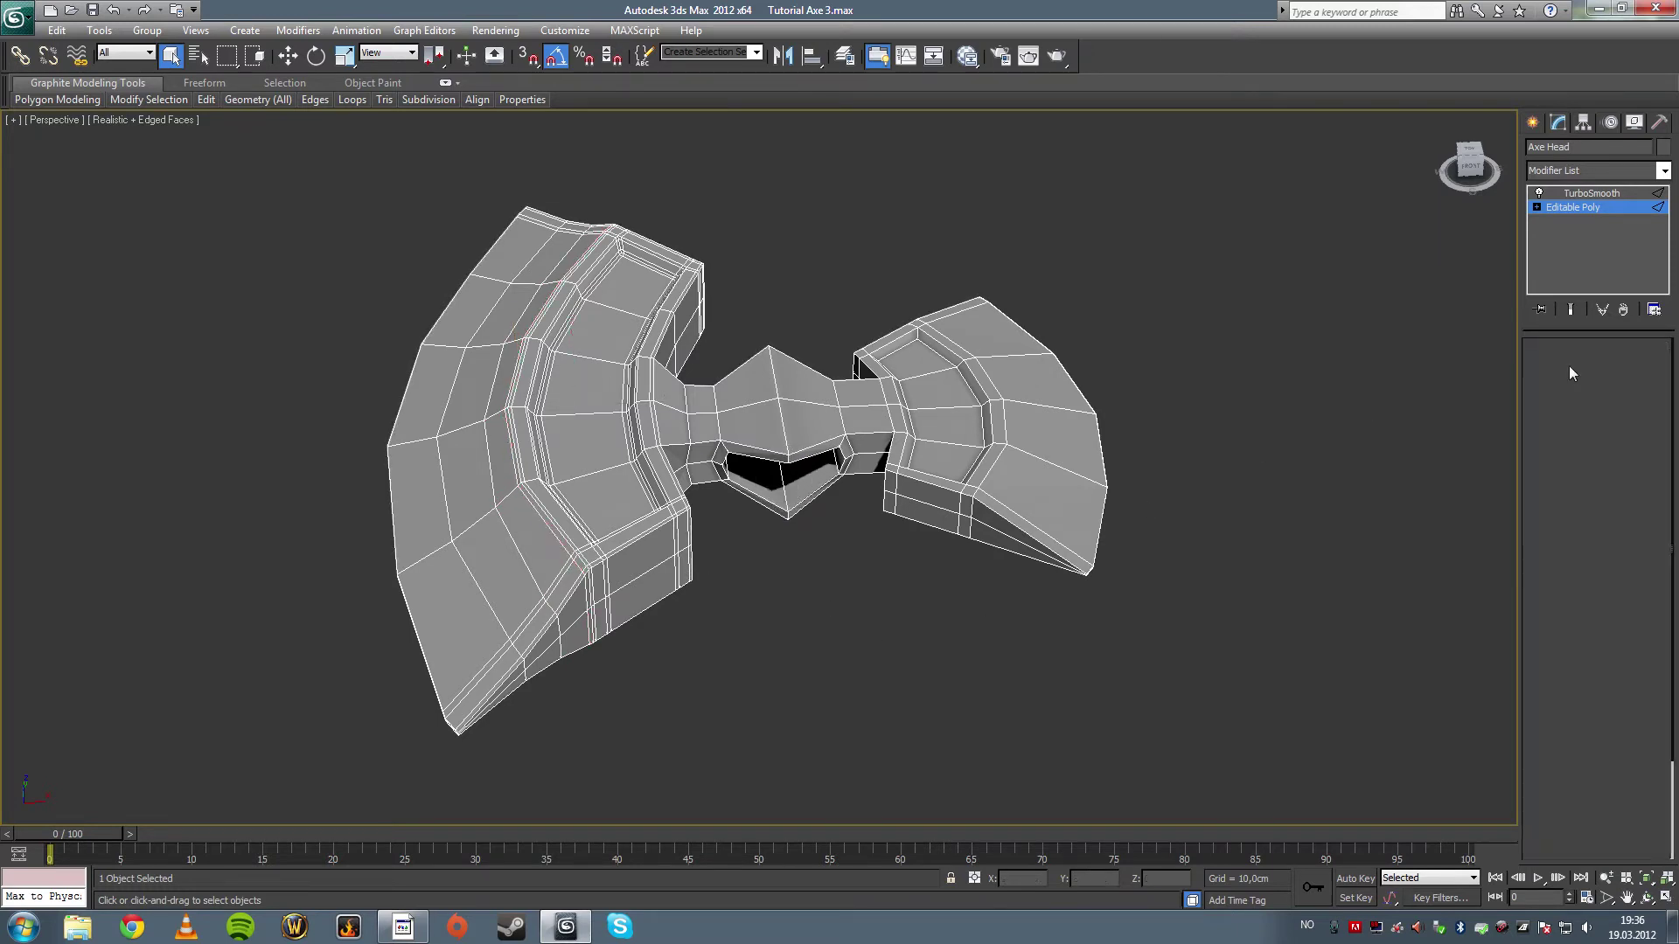
# - Deselect the axe head, hide the edged faces and examine the smoothed blades and hub from different angles
pyautogui.click(1394, 518)
pyautogui.press('F4')
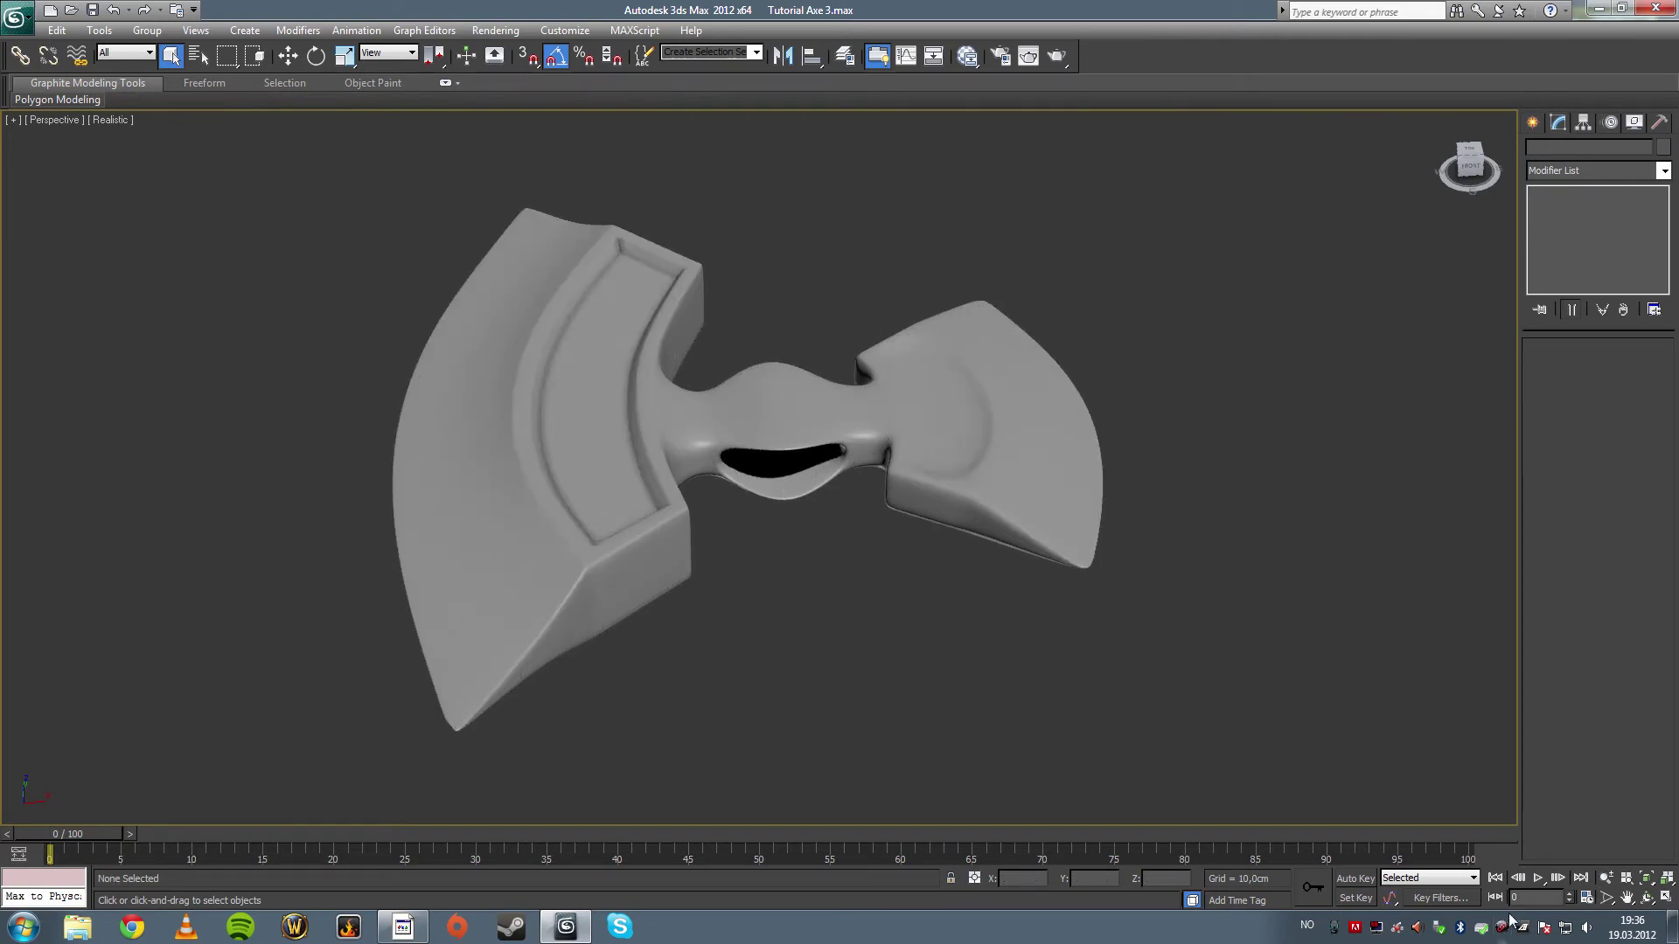
pyautogui.click(1644, 898)
pyautogui.moveTo(768, 570); pyautogui.dragTo(979, 556)
pyautogui.moveTo(584, 710); pyautogui.dragTo(542, 289)
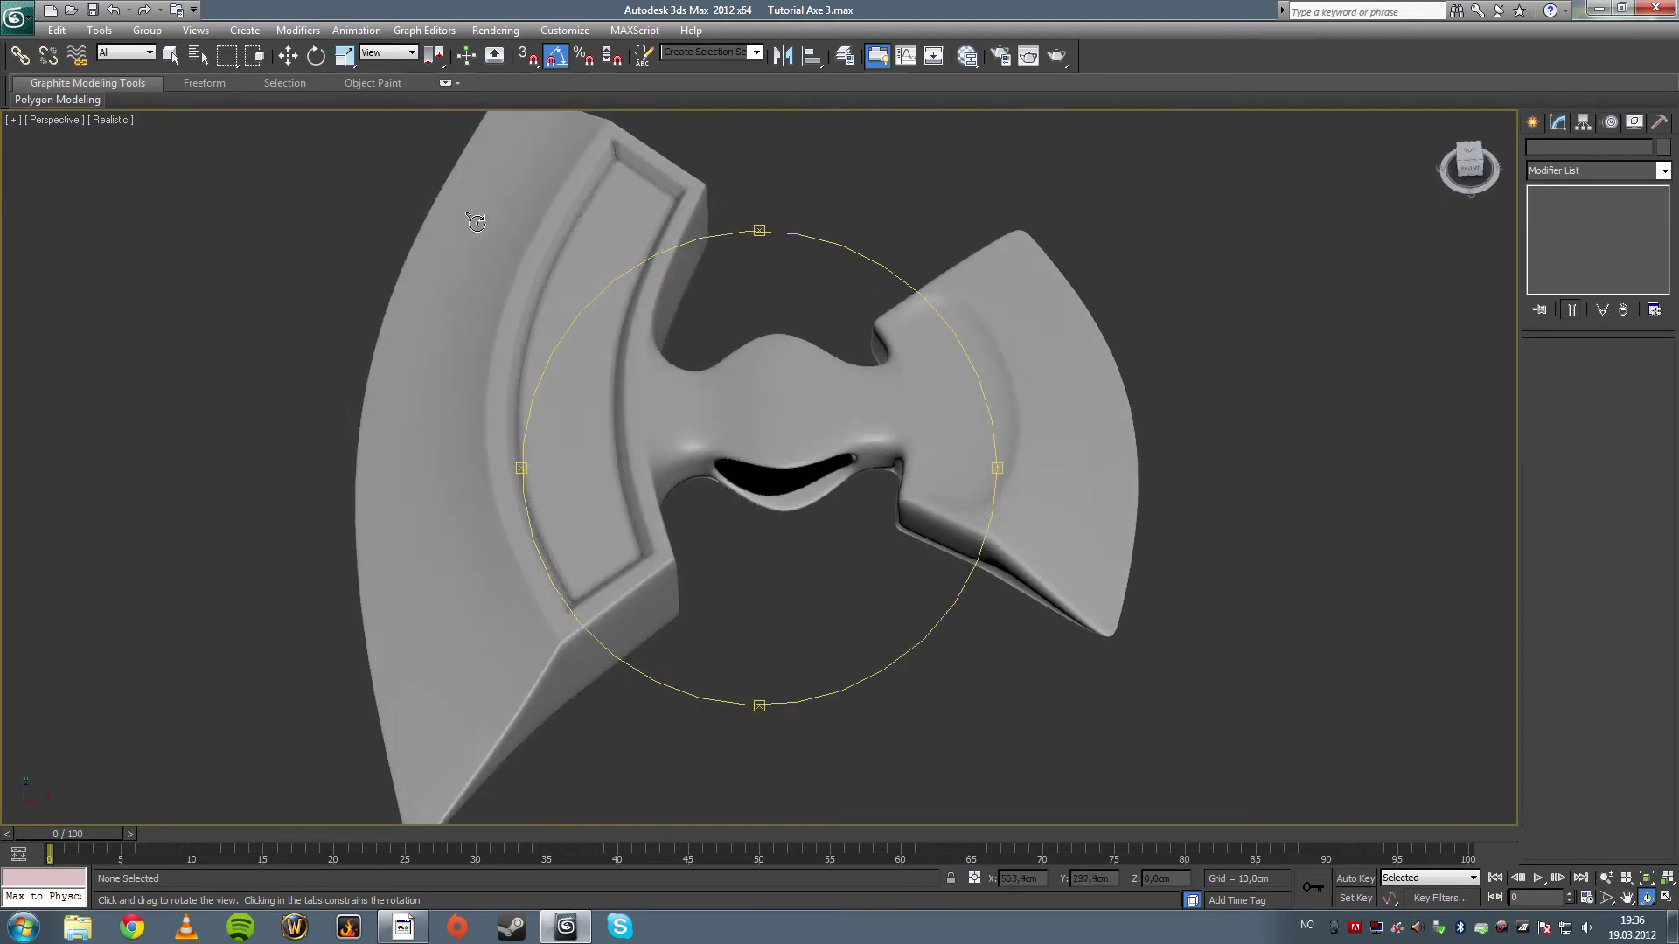
# - Reselect the axe head, show its edged faces, and select the four polygons forming the hub's front face at Editable Poly level
pyautogui.click(172, 58)
pyautogui.click(893, 365)
pyautogui.press('F4')
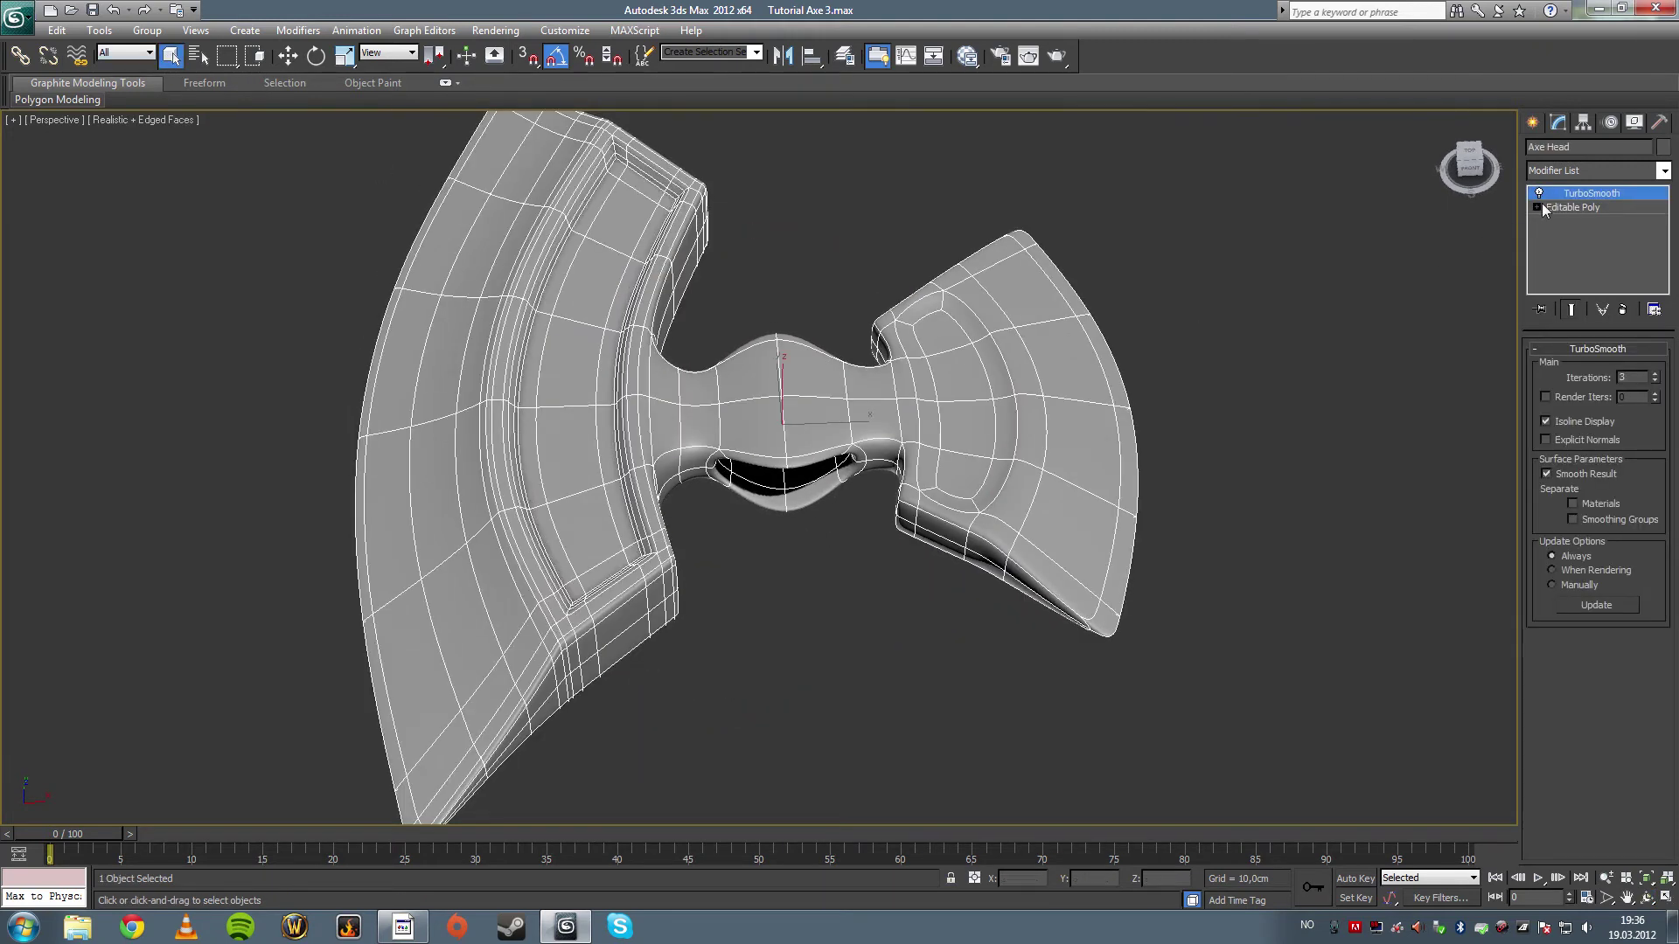
pyautogui.click(1566, 208)
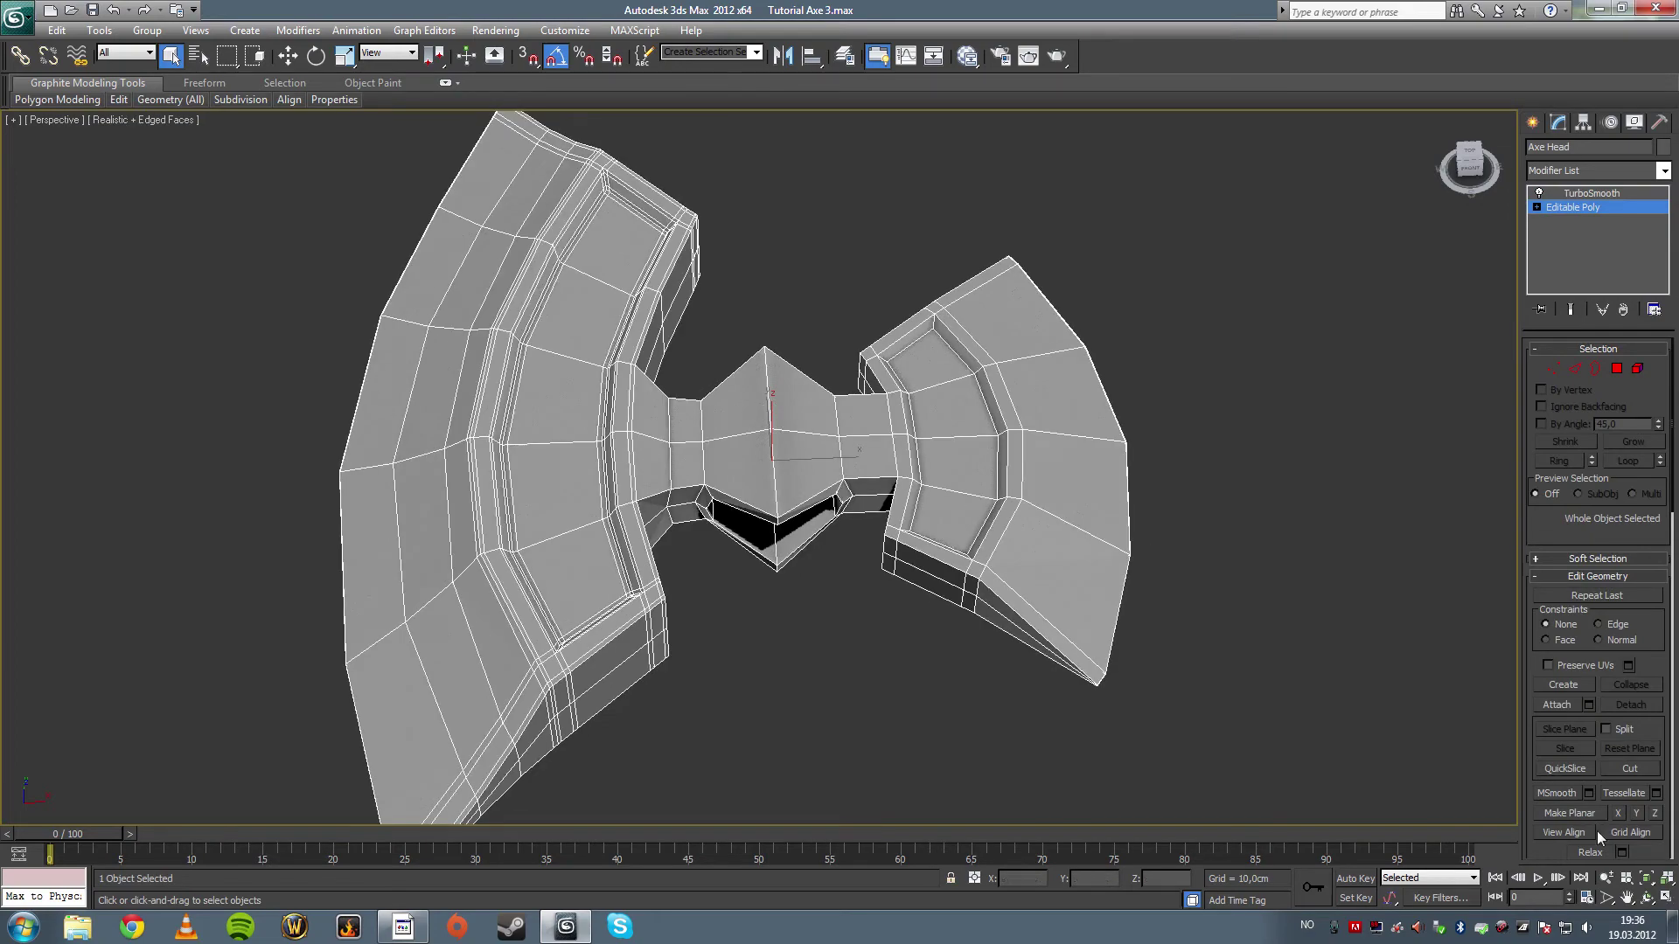
pyautogui.click(1646, 898)
pyautogui.moveTo(769, 612); pyautogui.dragTo(1206, 411)
pyautogui.click(1617, 369)
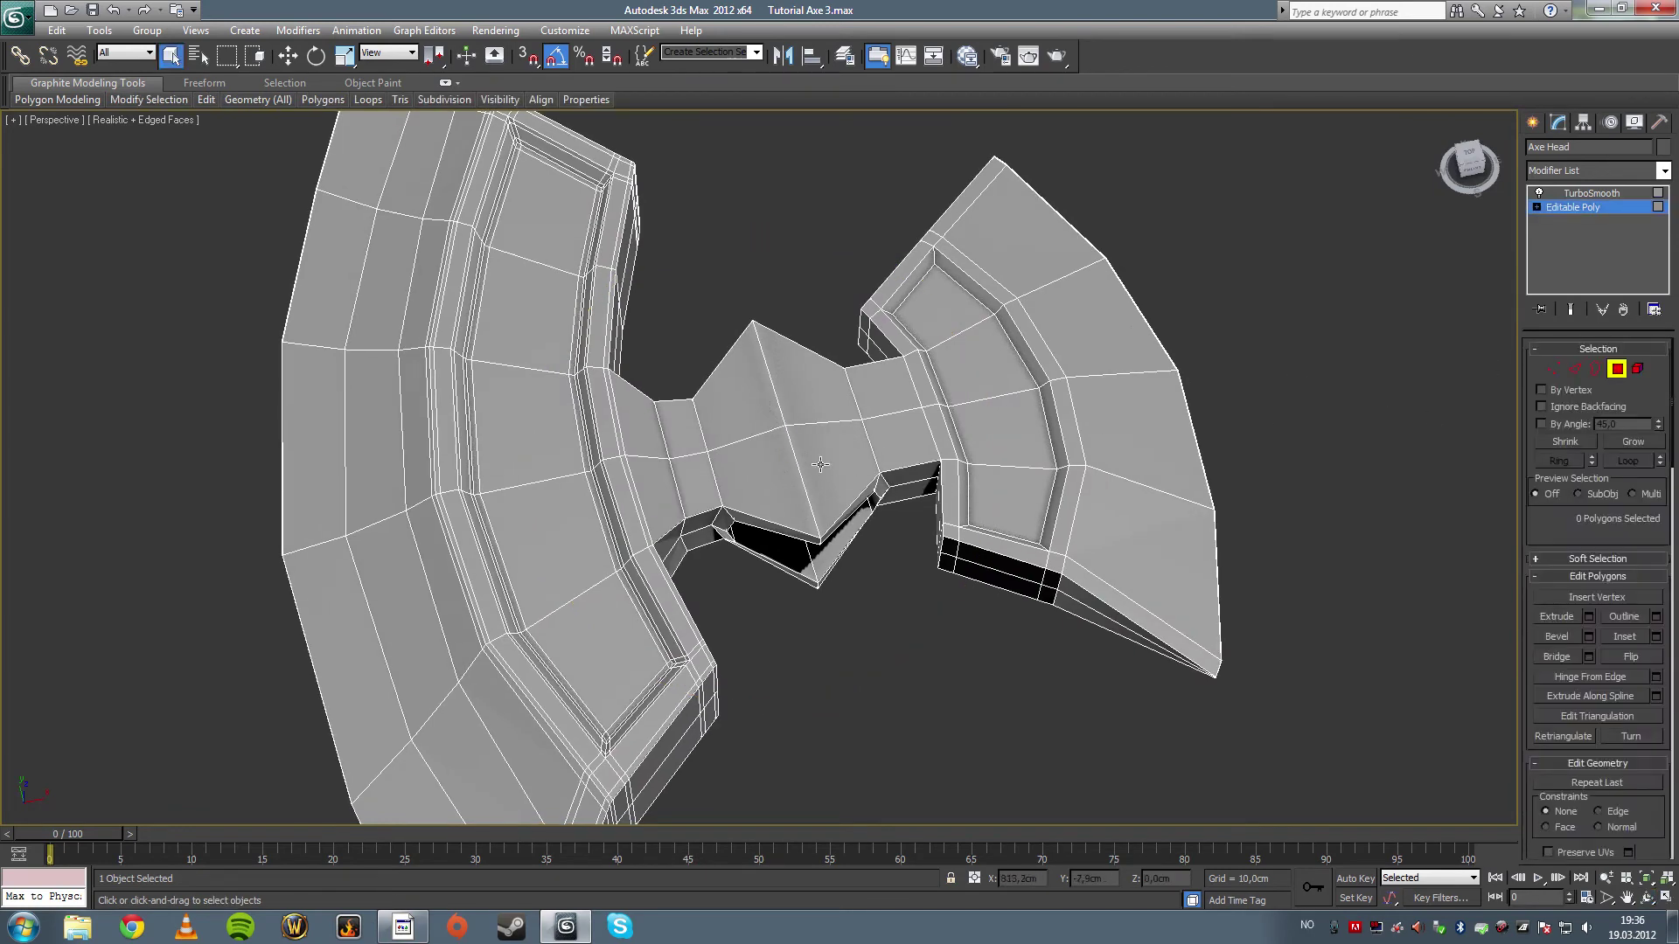
pyautogui.click(742, 411)
pyautogui.keyDown('ctrl'); pyautogui.click(775, 467); pyautogui.keyUp('ctrl')
pyautogui.keyDown('ctrl'); pyautogui.click(810, 463); pyautogui.keyUp('ctrl')
pyautogui.keyDown('ctrl'); pyautogui.click(795, 397); pyautogui.keyUp('ctrl')
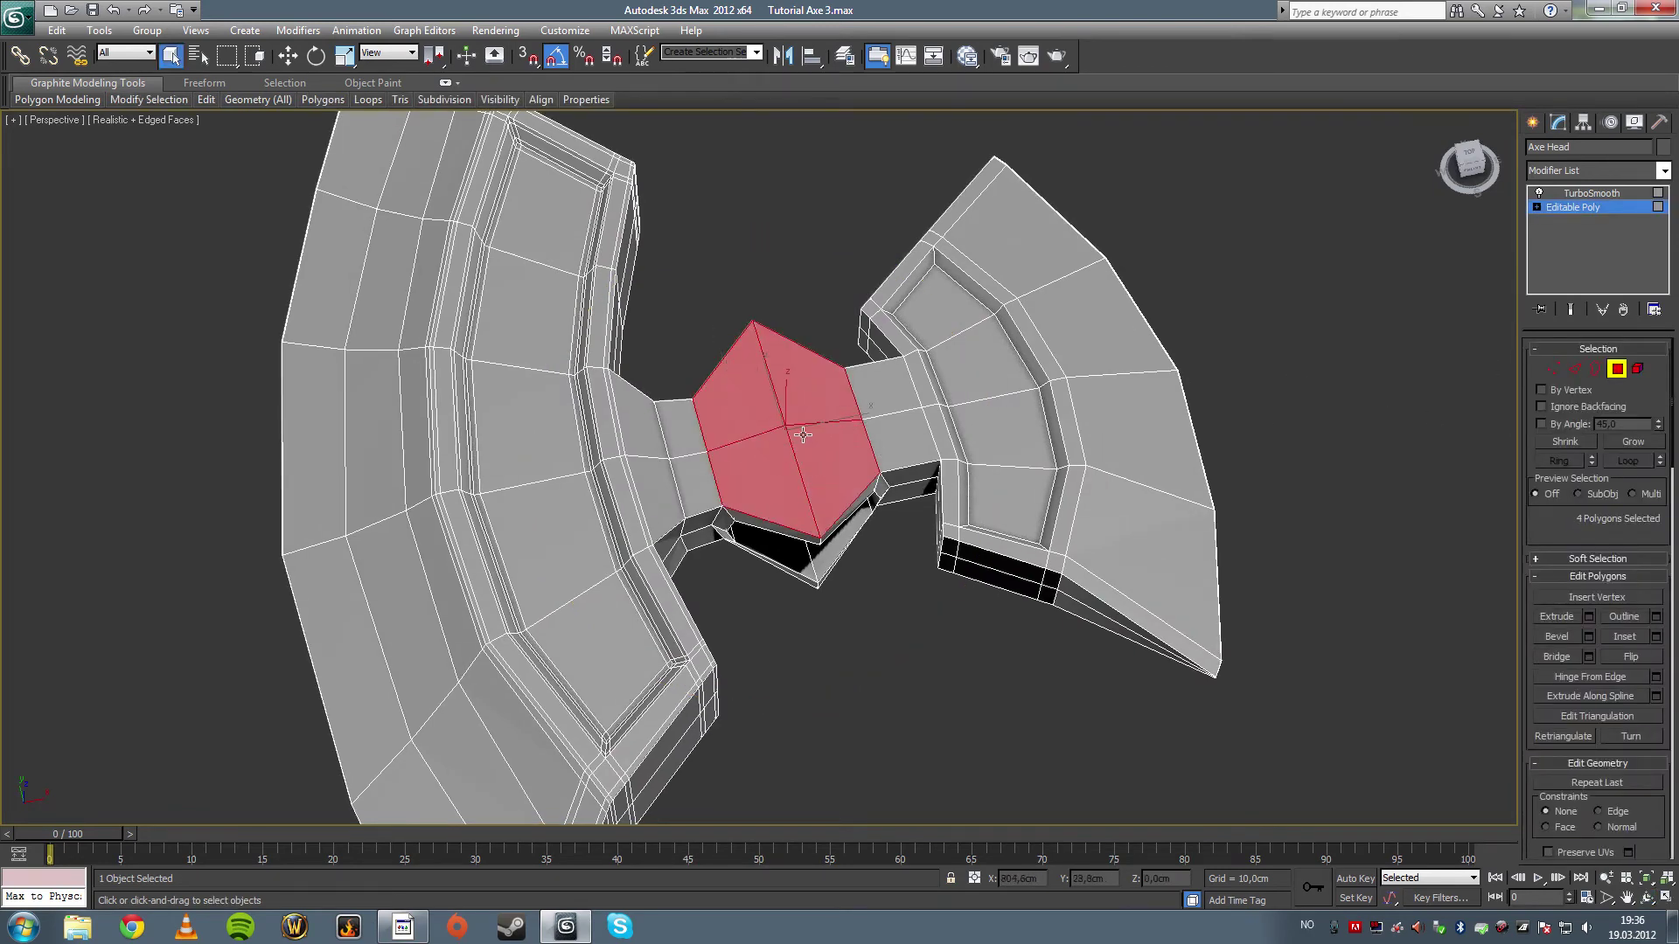
# - Inset the four selected hub polygons by 10,2 cm as a group
pyautogui.keyDown('alt'); pyautogui.moveTo(800, 425); pyautogui.dragTo(771, 431, button='middle'); pyautogui.keyUp('alt')
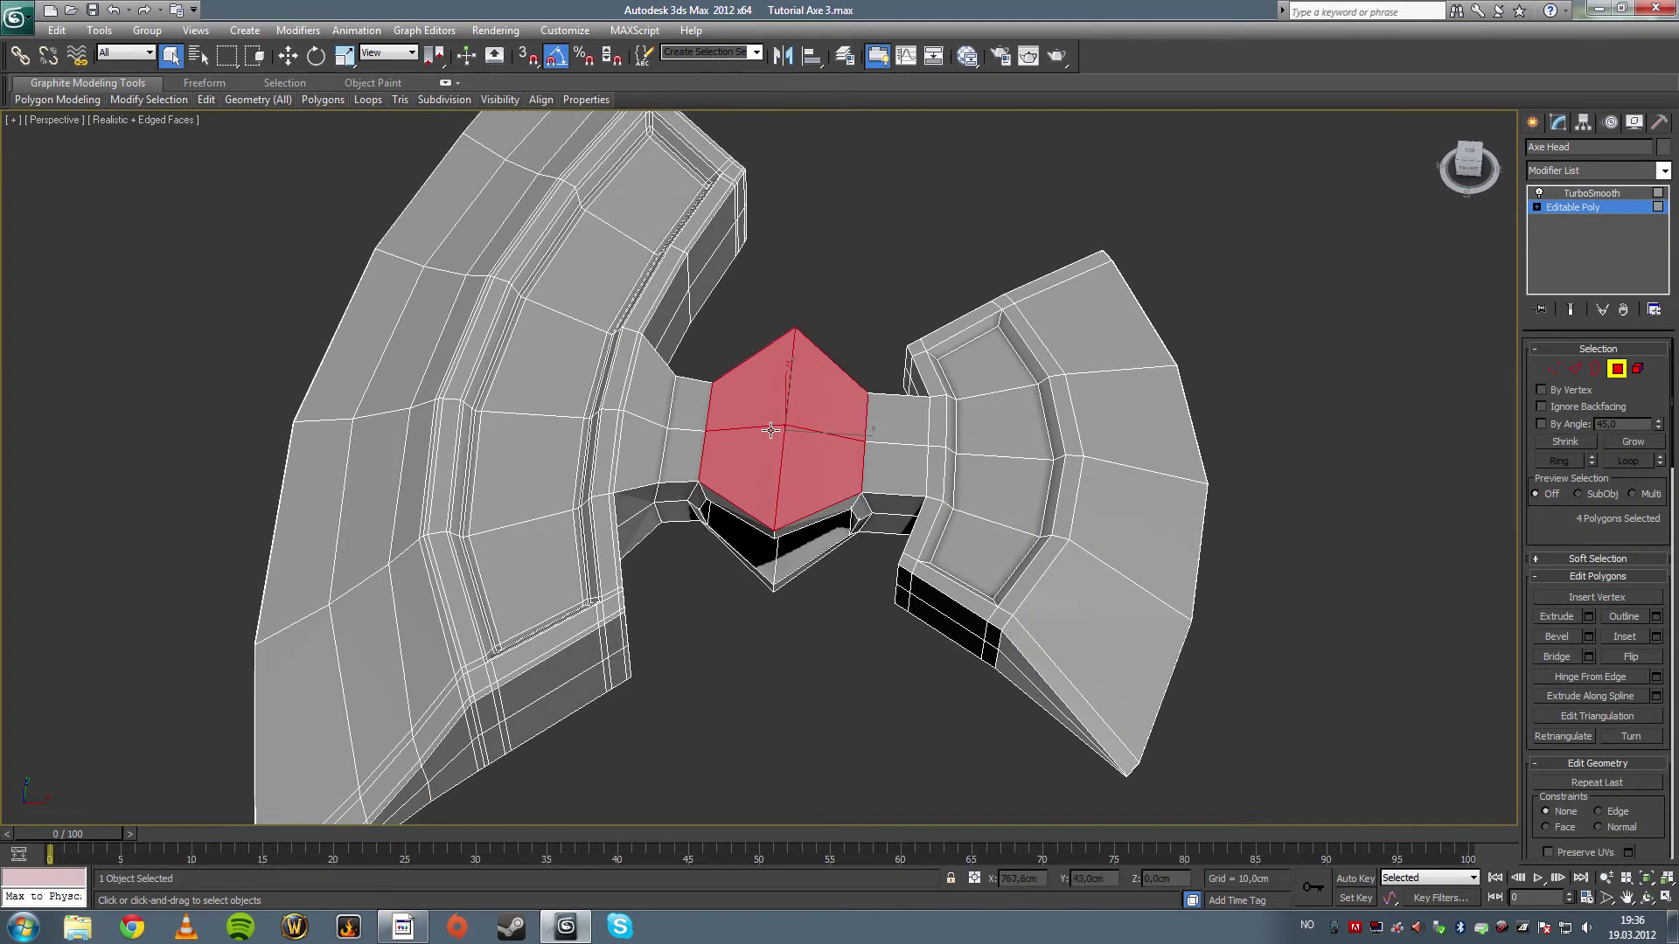
pyautogui.click(1655, 636)
pyautogui.moveTo(775, 507); pyautogui.dragTo(854, 478)
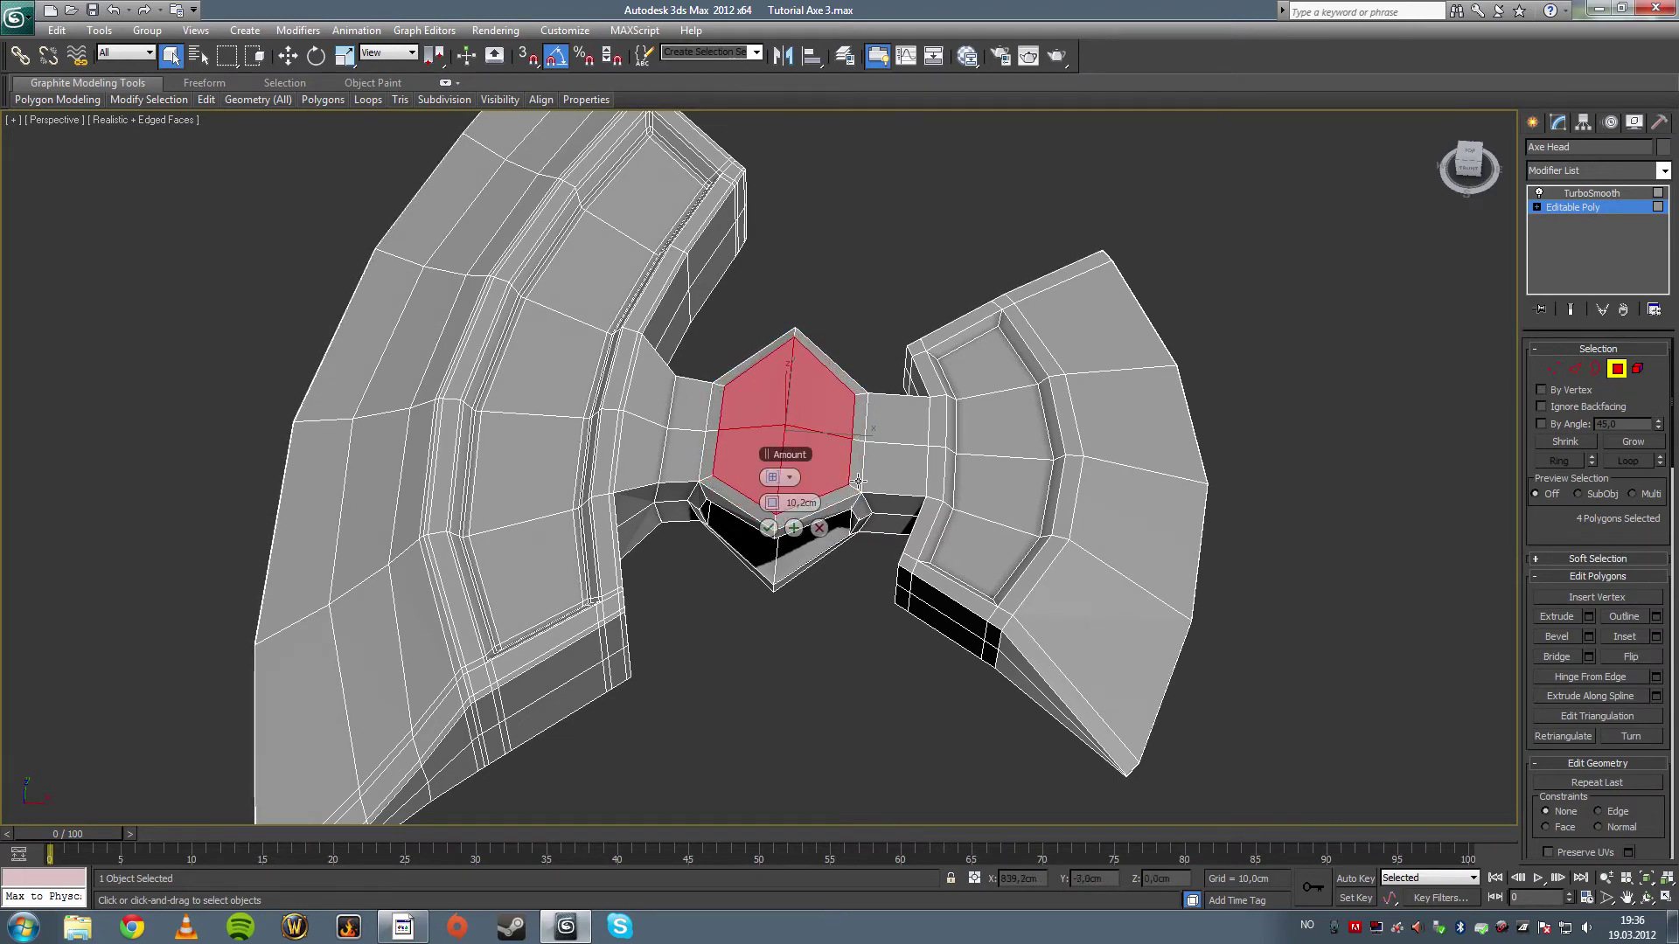
pyautogui.keyDown('alt'); pyautogui.moveTo(853, 476); pyautogui.dragTo(797, 455, button='middle'); pyautogui.keyUp('alt')
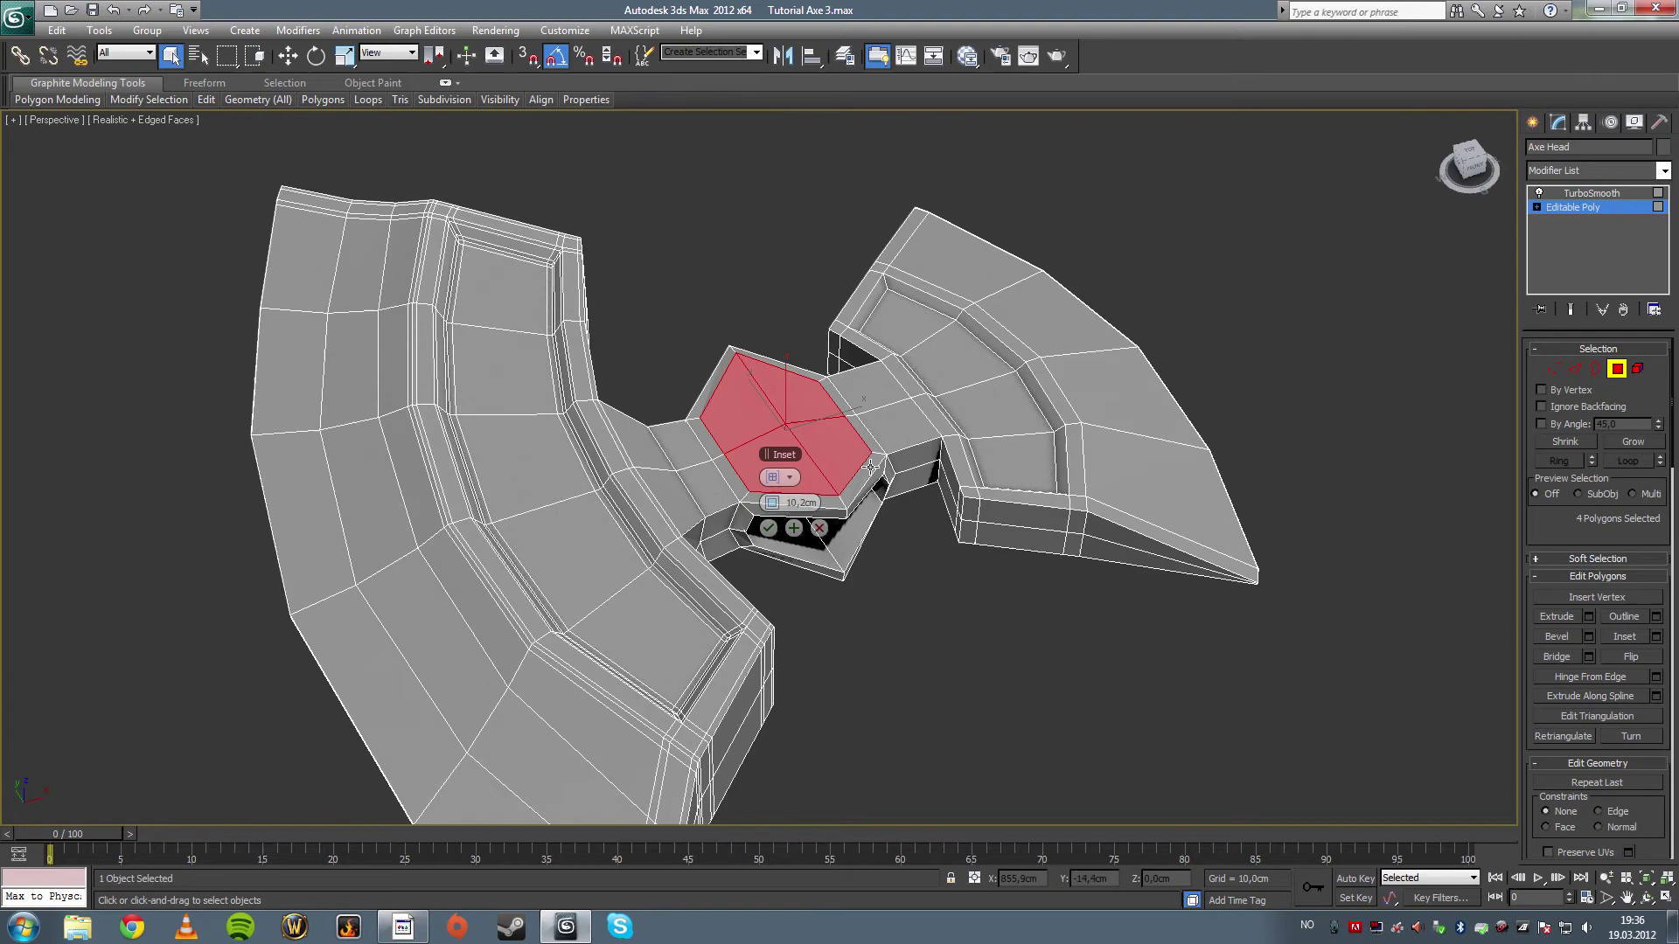
pyautogui.click(768, 528)
# - Bevel the inset hub polygons with a height of 13,3 cm and an outline of -8,0 cm
pyautogui.keyDown('alt'); pyautogui.moveTo(767, 528); pyautogui.dragTo(823, 435, button='middle'); pyautogui.keyUp('alt')
pyautogui.scroll(4, 823, 435)
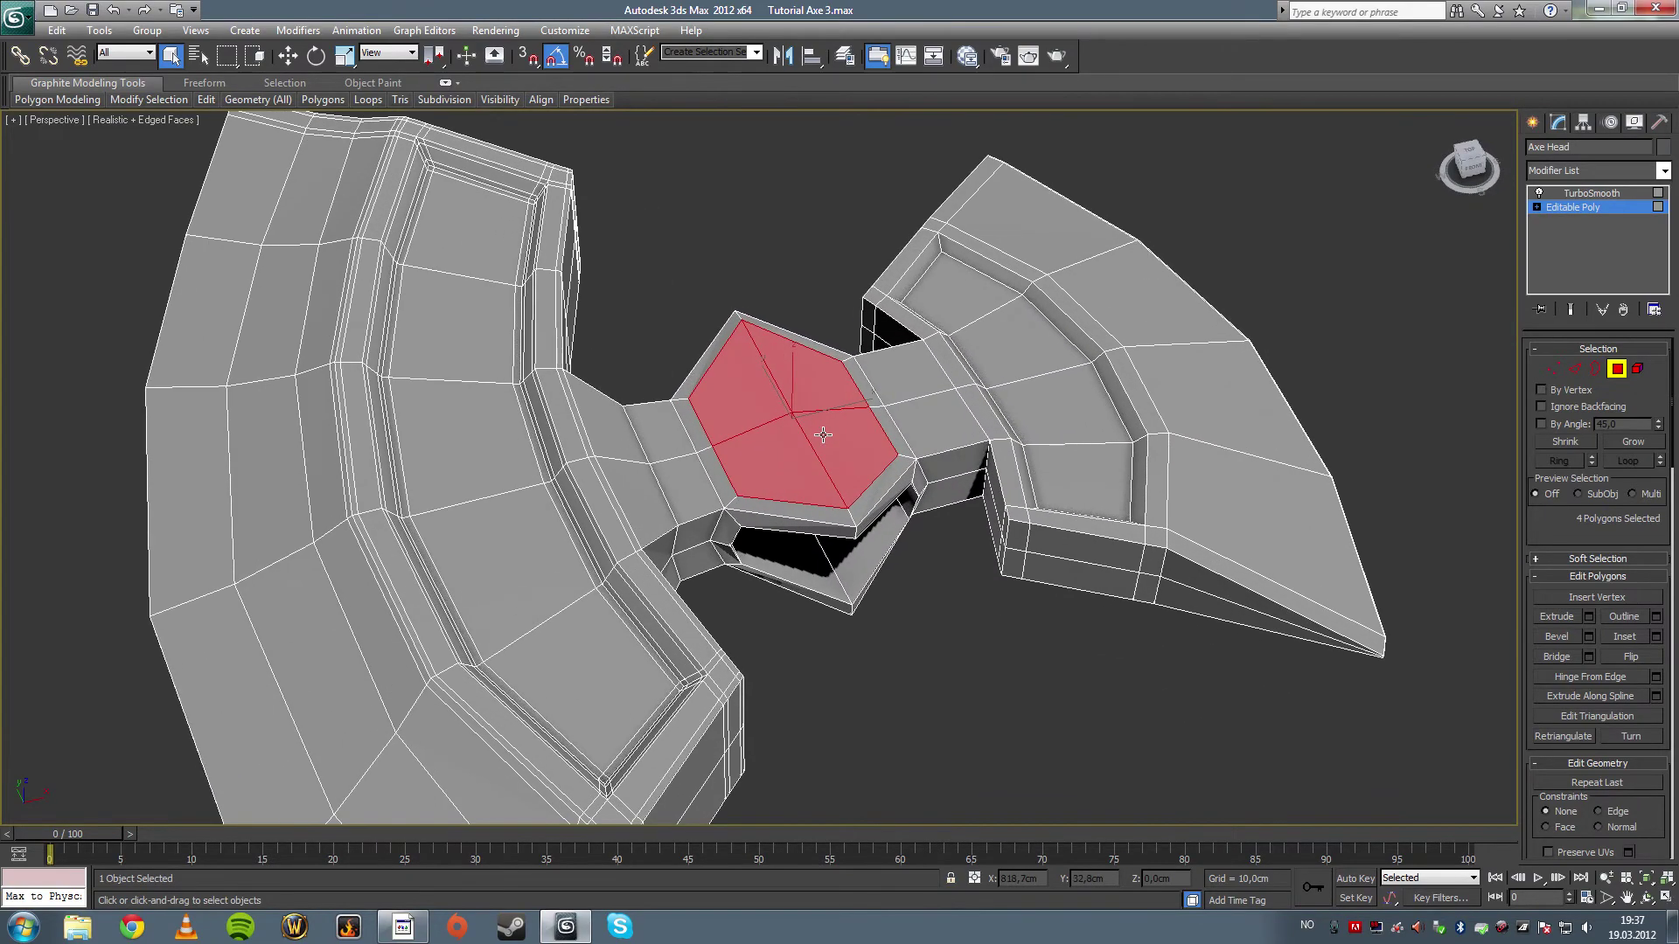
pyautogui.click(1588, 637)
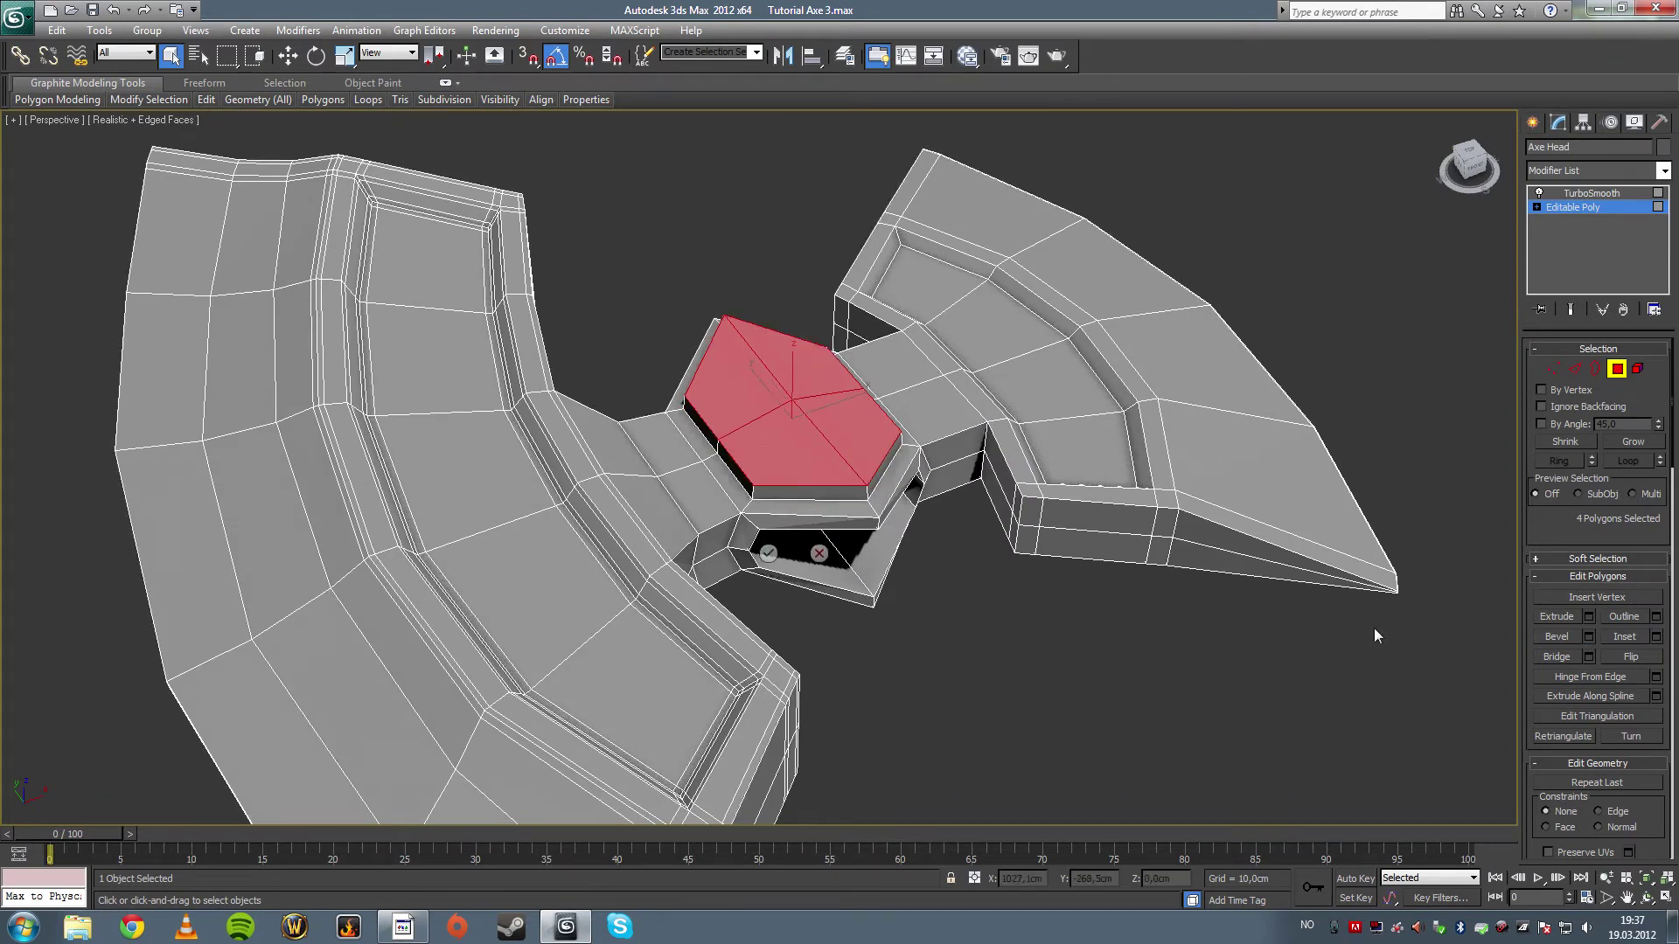
pyautogui.moveTo(776, 503); pyautogui.dragTo(735, 549)
pyautogui.keyDown('alt'); pyautogui.moveTo(977, 406); pyautogui.dragTo(791, 507, button='middle'); pyautogui.keyUp('alt')
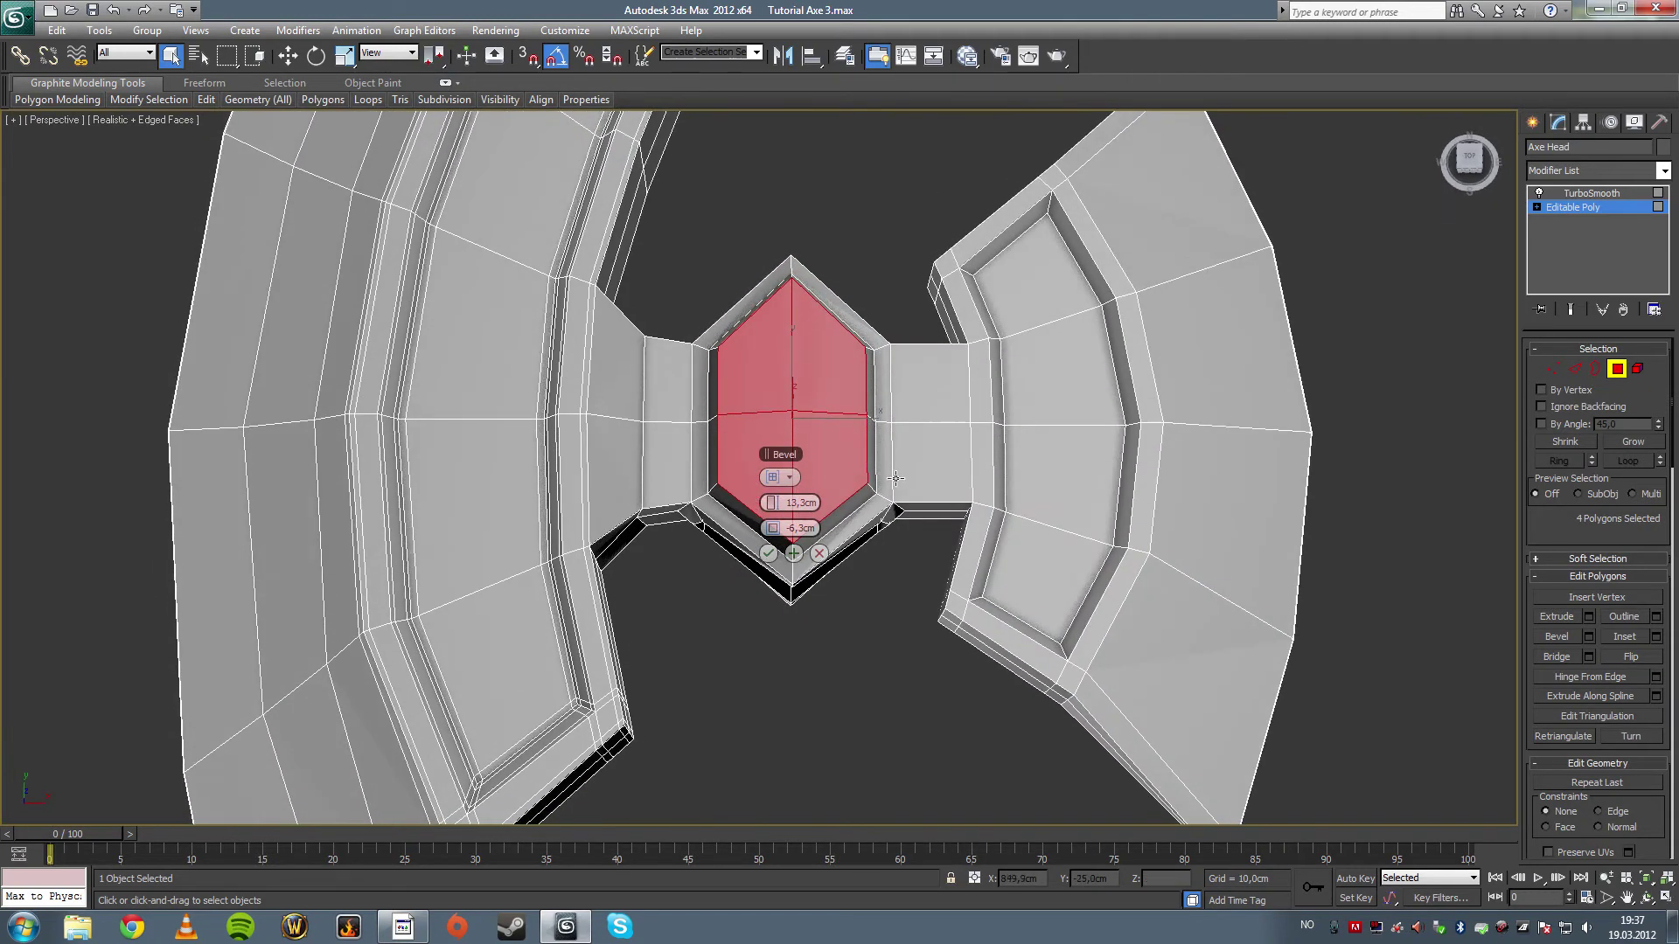
pyautogui.moveTo(774, 530); pyautogui.dragTo(763, 528)
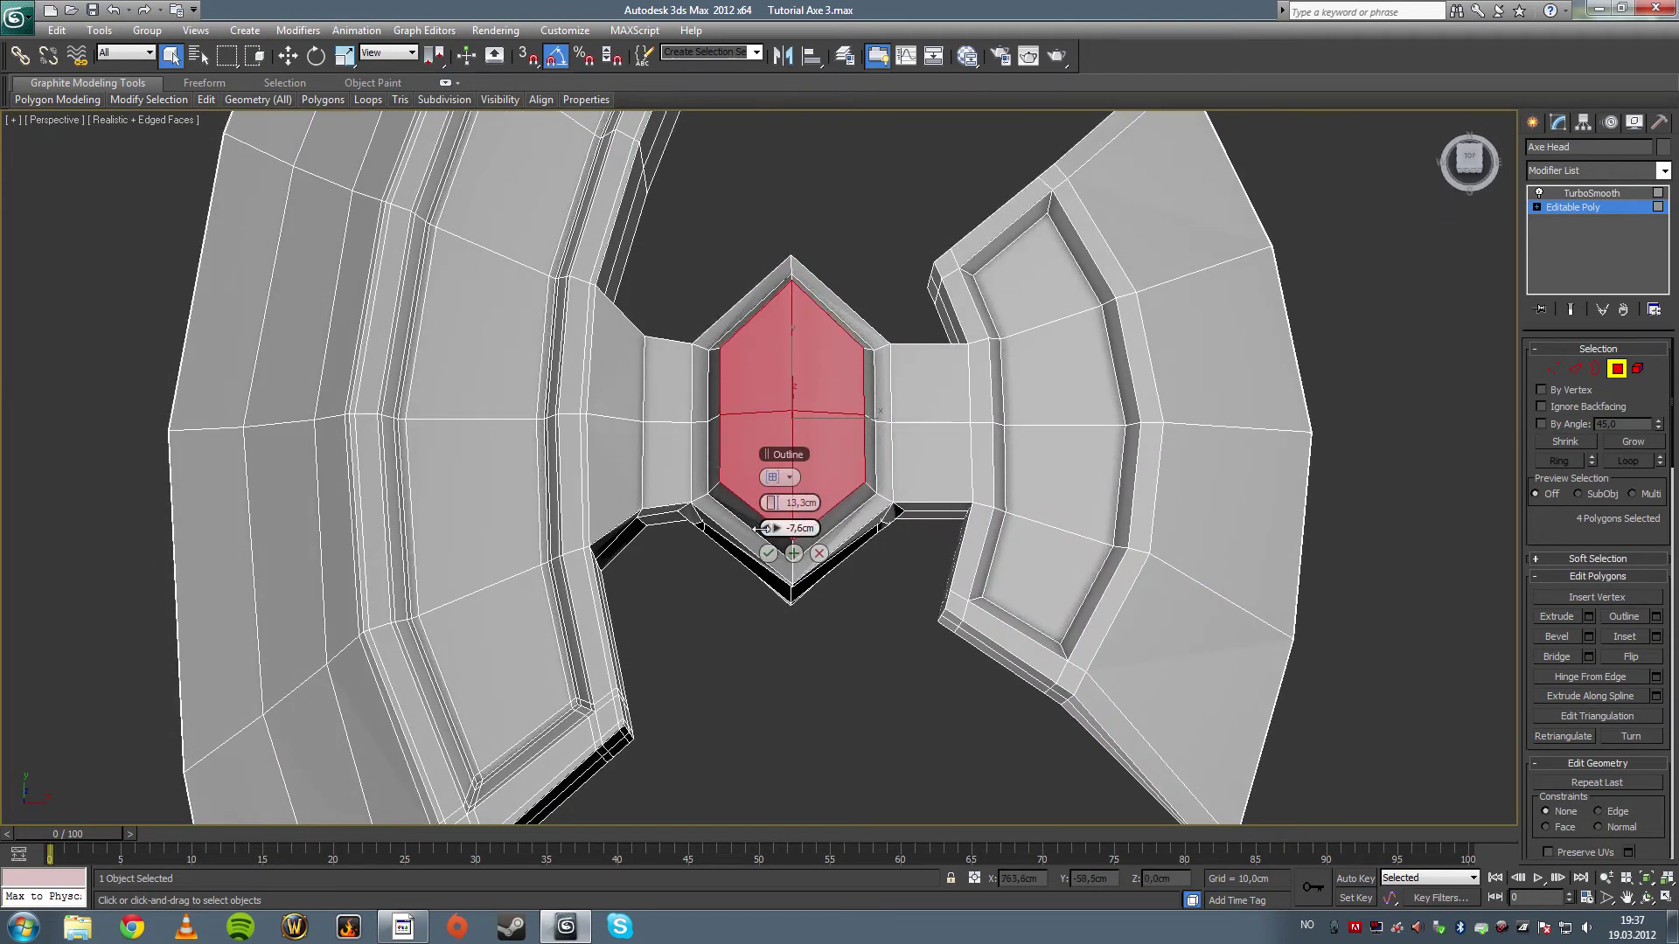
pyautogui.keyDown('alt'); pyautogui.moveTo(757, 530); pyautogui.dragTo(949, 428, button='middle'); pyautogui.keyUp('alt')
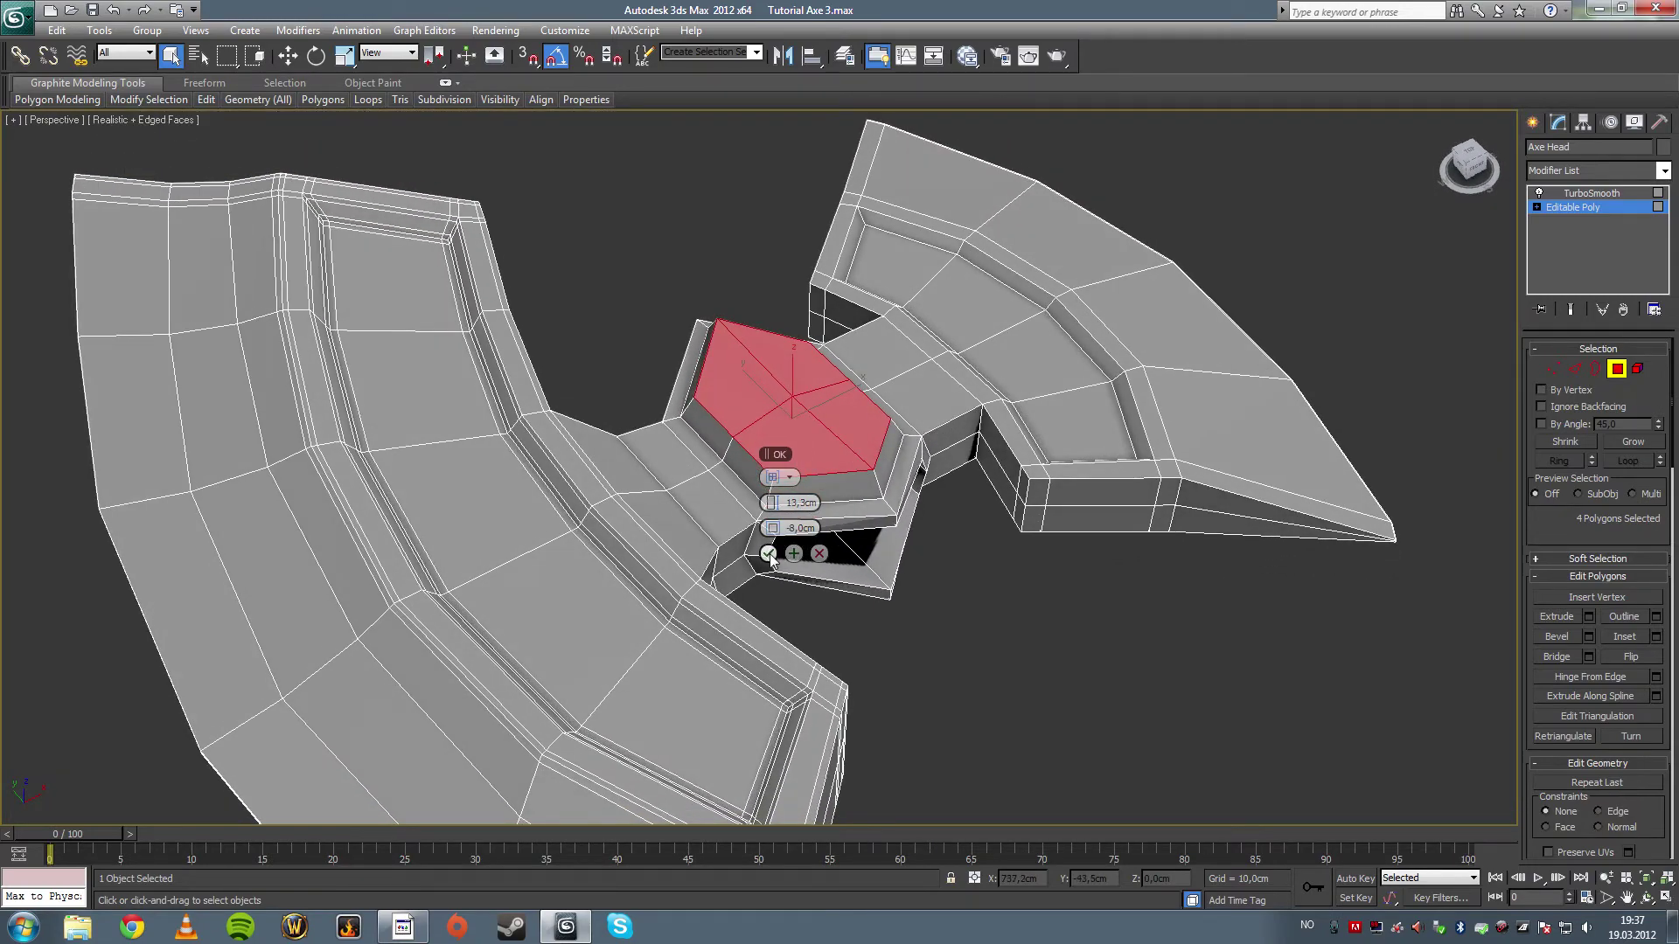
pyautogui.click(770, 554)
# - Inset the hub's four raised front polygons by another 10,2 cm as a group
pyautogui.keyDown('alt'); pyautogui.moveTo(774, 547); pyautogui.dragTo(938, 431, button='middle'); pyautogui.keyUp('alt')
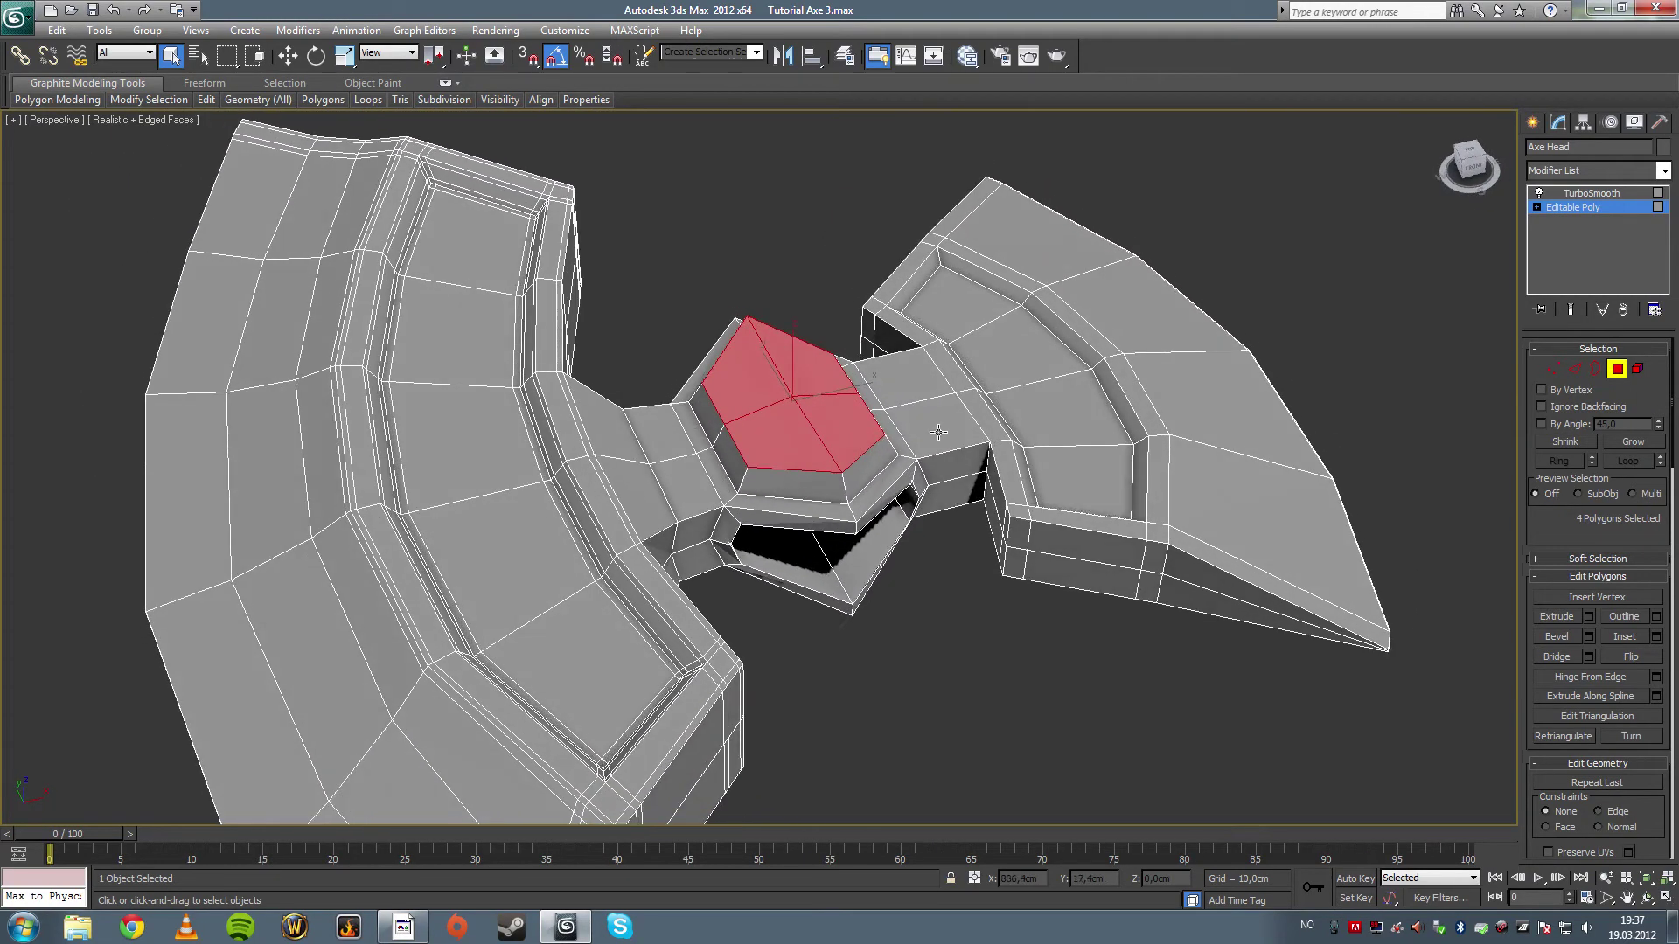
pyautogui.click(1656, 639)
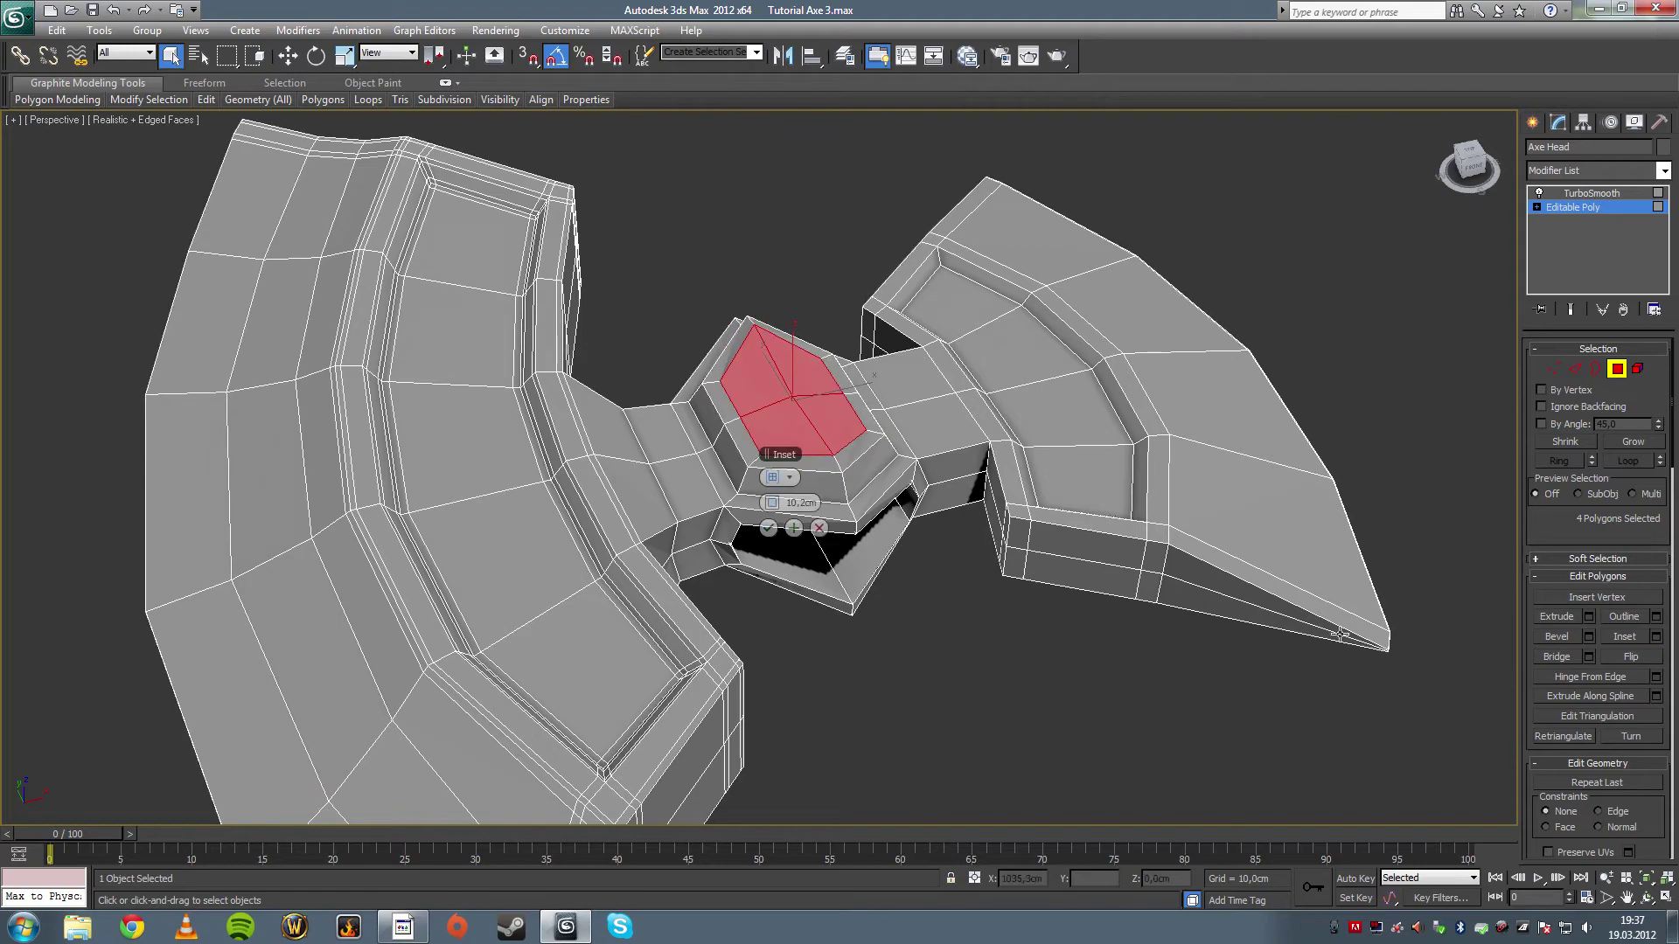
pyautogui.keyDown('alt'); pyautogui.moveTo(805, 547); pyautogui.dragTo(879, 456, button='middle'); pyautogui.keyUp('alt')
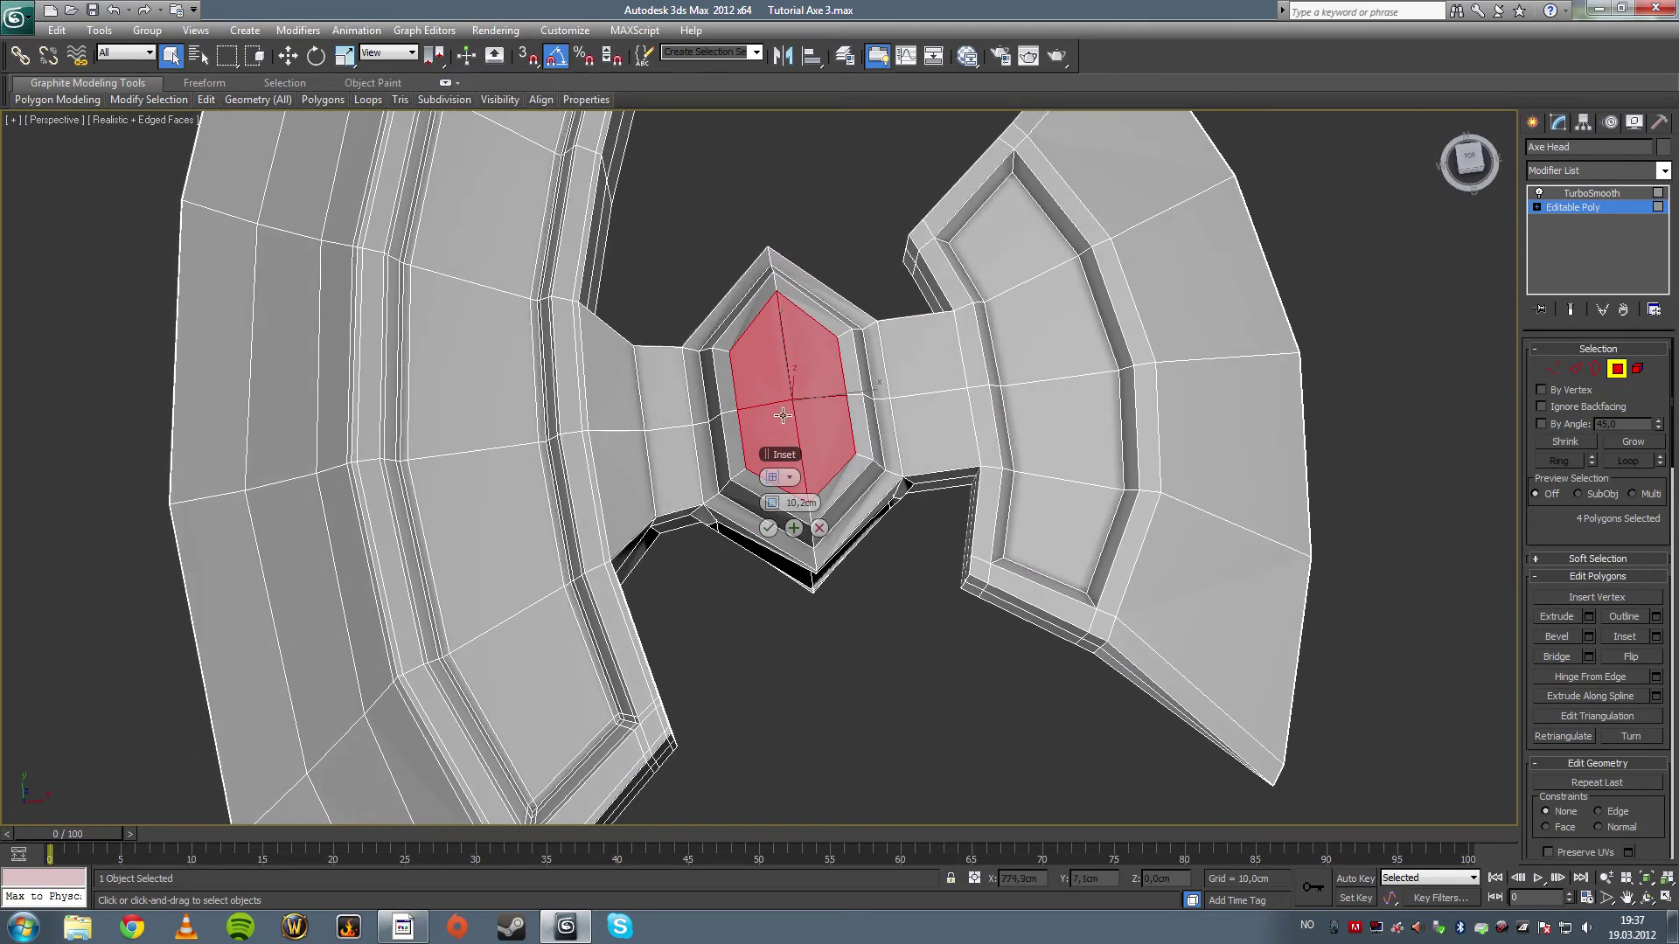
pyautogui.keyDown('alt'); pyautogui.moveTo(783, 415); pyautogui.dragTo(1084, 486, button='middle'); pyautogui.keyUp('alt')
pyautogui.click(768, 528)
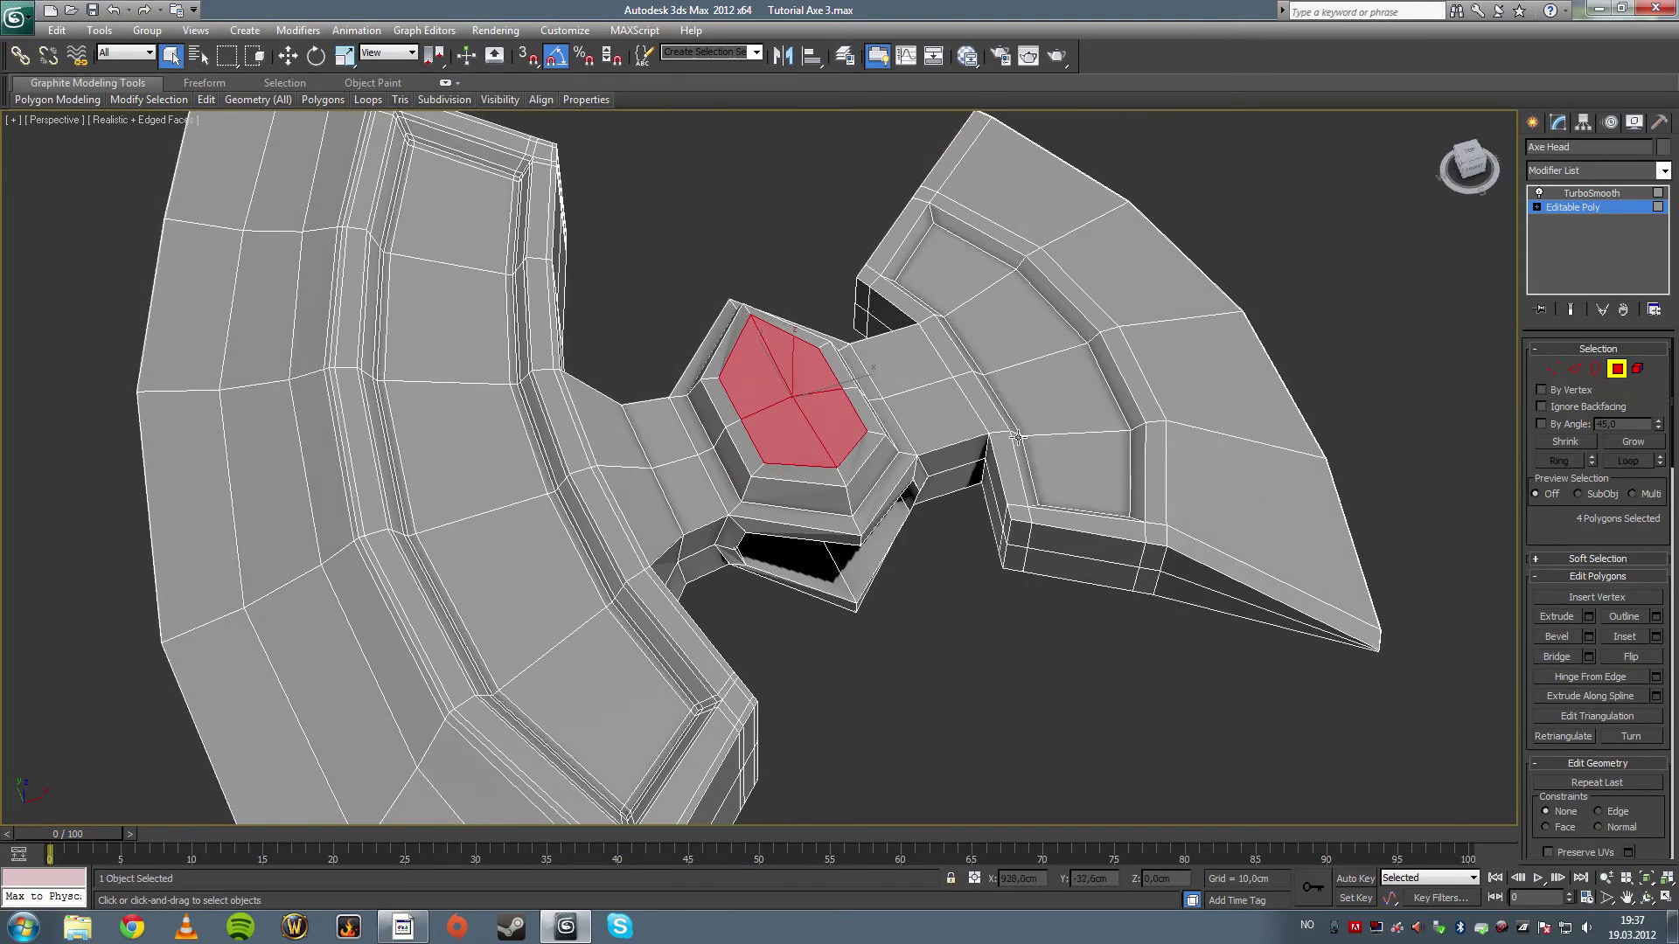
# - Bevel the inset hub polygons inward with a height of -11,8 cm and an outline of -8,0 cm
pyautogui.keyDown('alt'); pyautogui.moveTo(1017, 437); pyautogui.dragTo(1181, 489, button='middle'); pyautogui.keyUp('alt')
pyautogui.click(1589, 637)
pyautogui.keyDown('alt'); pyautogui.moveTo(770, 516); pyautogui.dragTo(765, 512, button='middle'); pyautogui.keyUp('alt')
pyautogui.moveTo(774, 507); pyautogui.dragTo(535, 556)
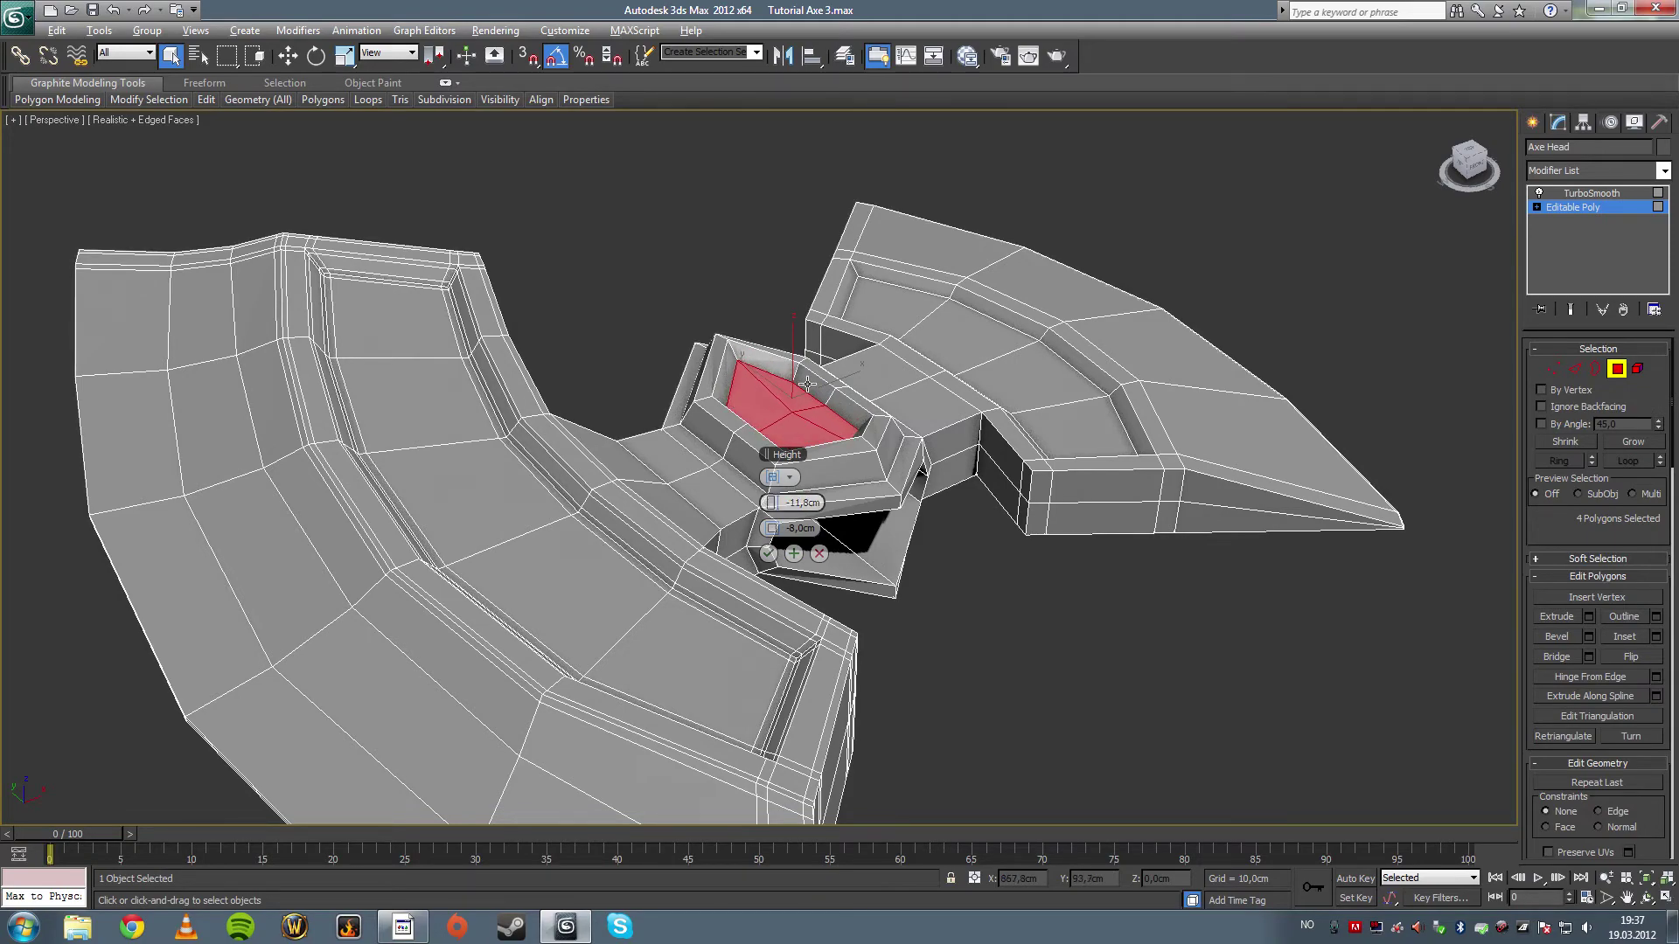
pyautogui.keyDown('alt'); pyautogui.moveTo(682, 473); pyautogui.dragTo(686, 392, button='middle'); pyautogui.keyUp('alt')
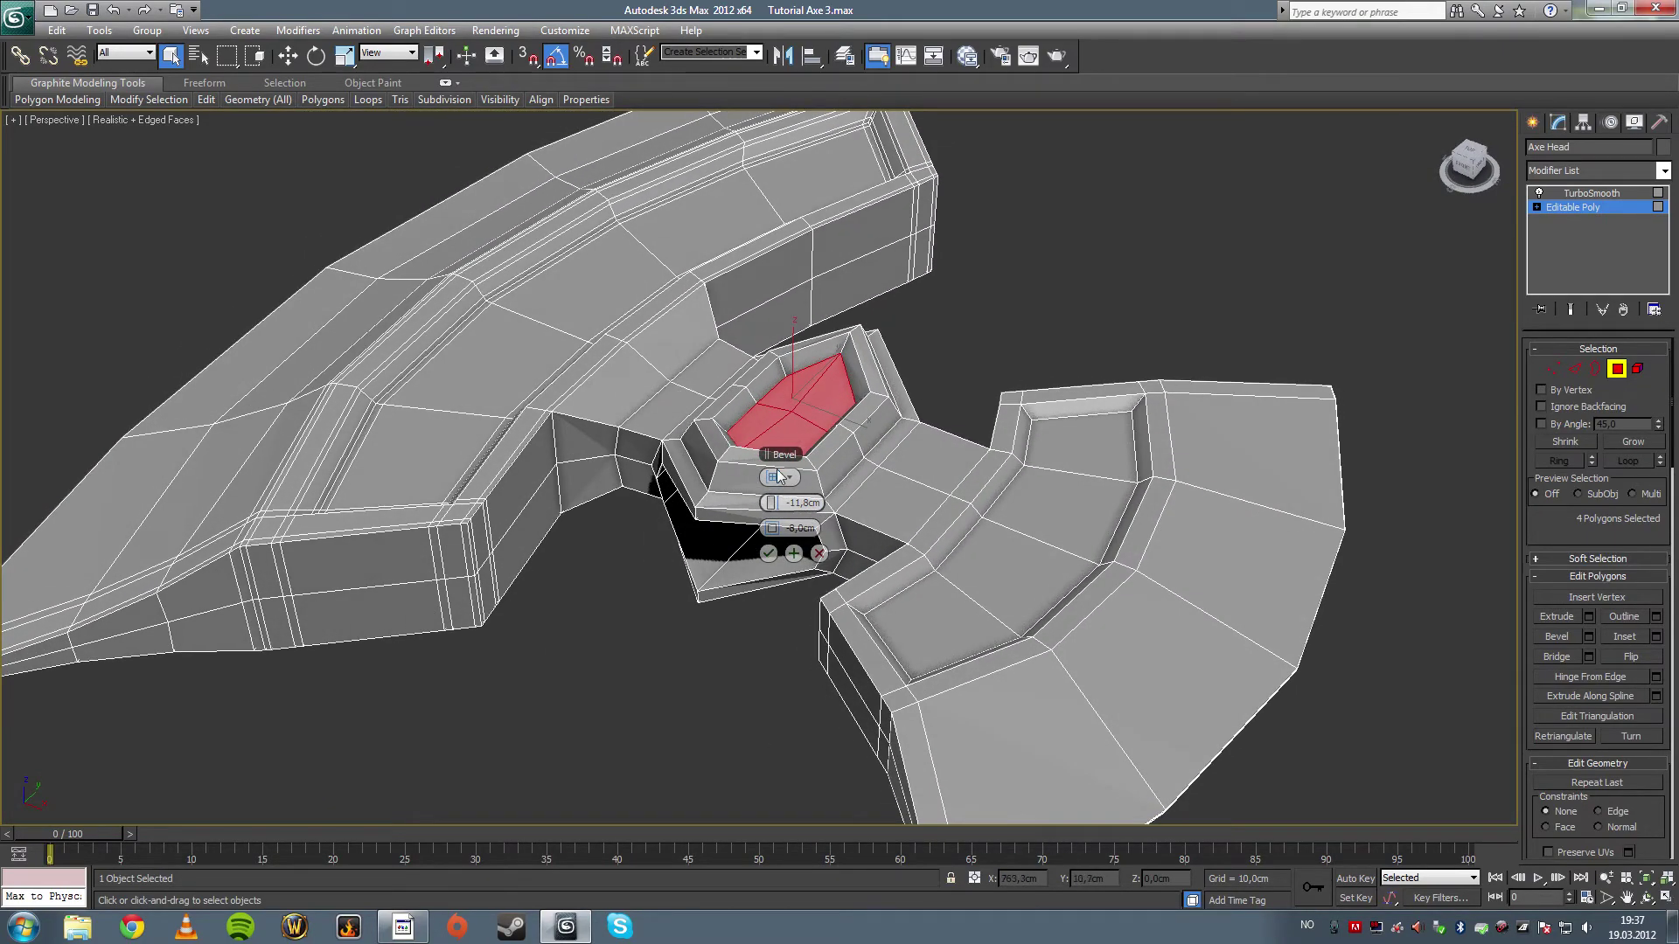
pyautogui.click(769, 553)
pyautogui.keyDown('alt'); pyautogui.moveTo(768, 553); pyautogui.dragTo(831, 586, button='middle'); pyautogui.keyUp('alt')
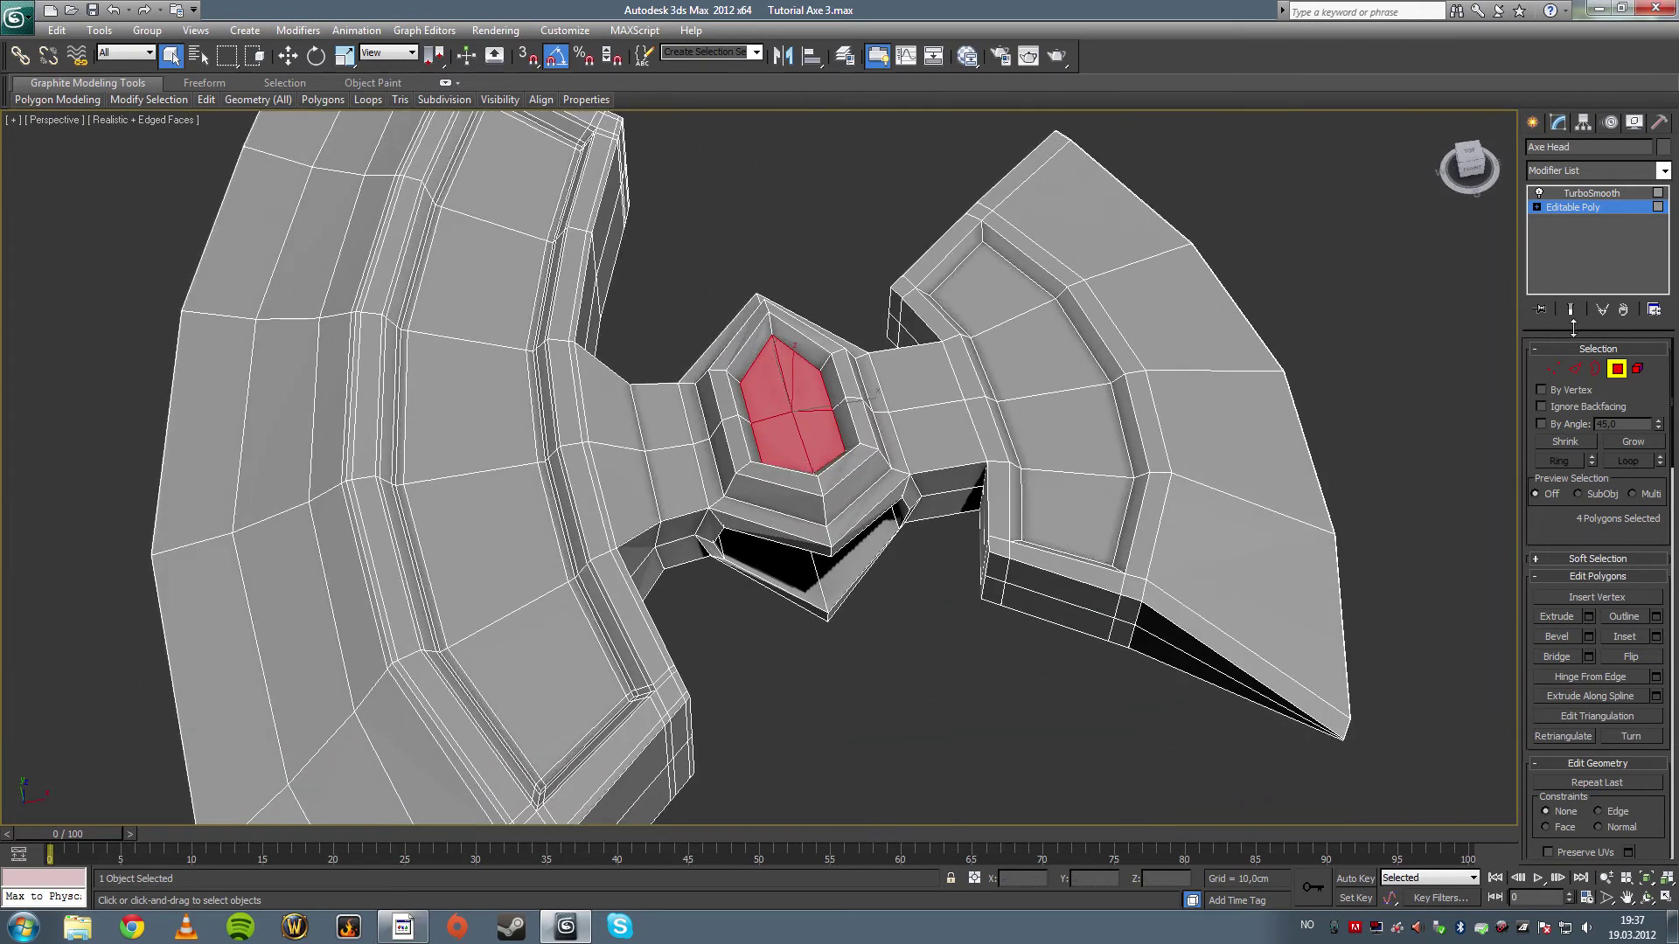
# - Leave Polygon level, hide the edged faces and examine the smoothed hub recess
pyautogui.click(1616, 369)
pyautogui.click(1443, 378)
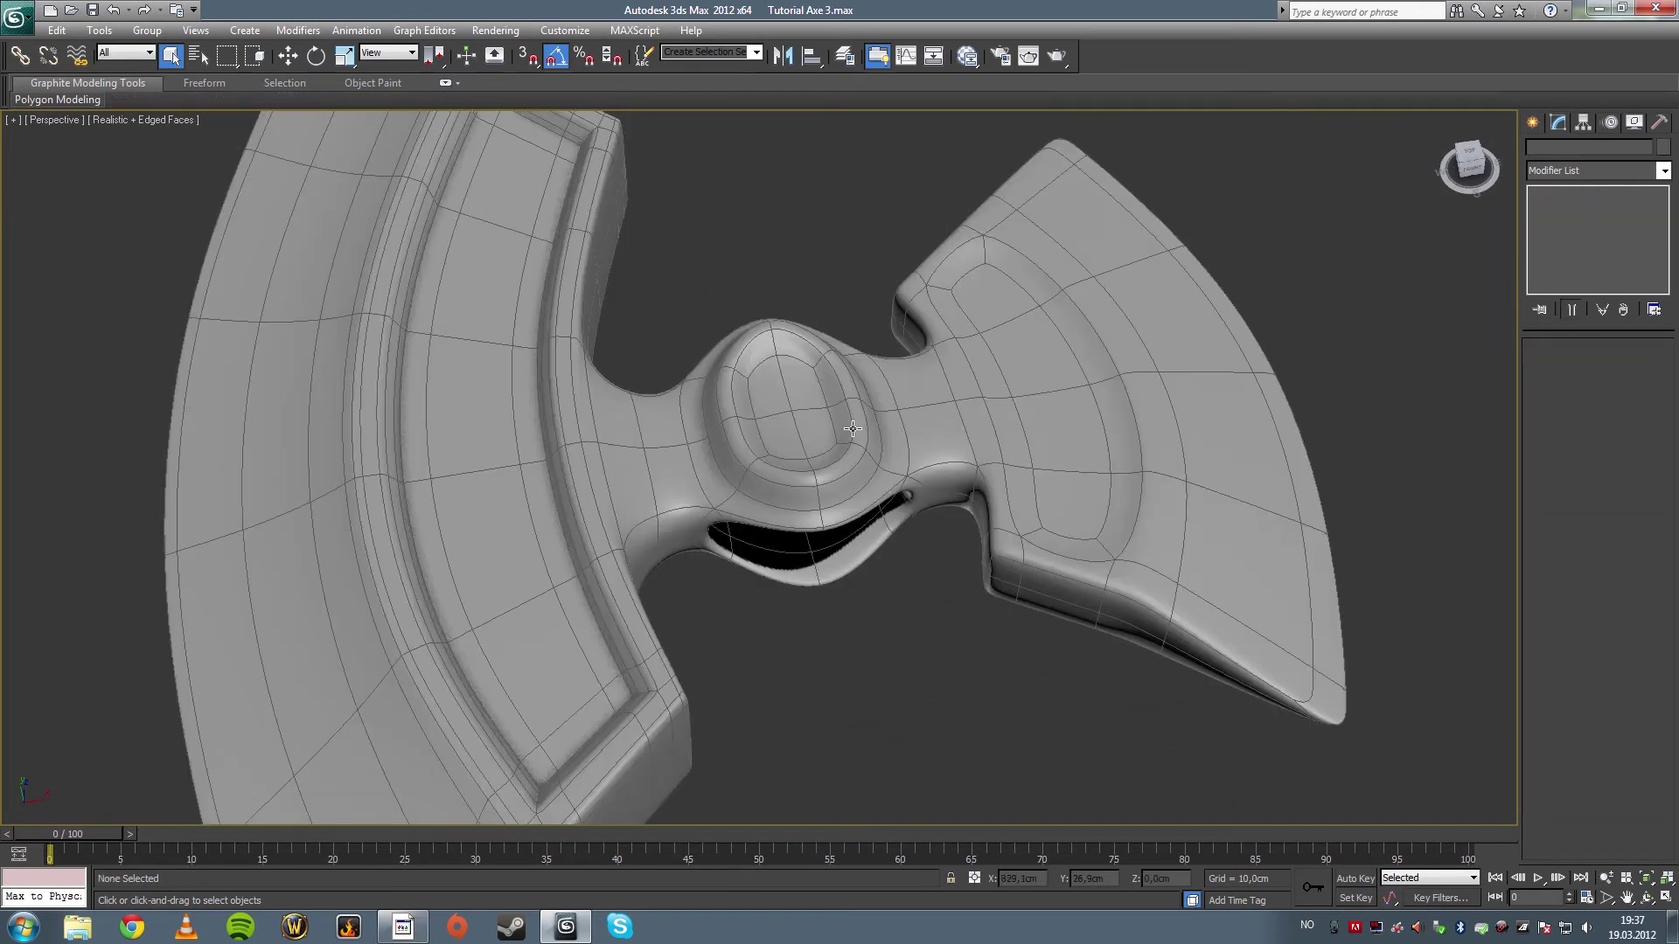
pyautogui.click(796, 436)
pyautogui.keyDown('alt'); pyautogui.moveTo(796, 436); pyautogui.dragTo(1201, 286, button='middle'); pyautogui.keyUp('alt')
pyautogui.press('F4')
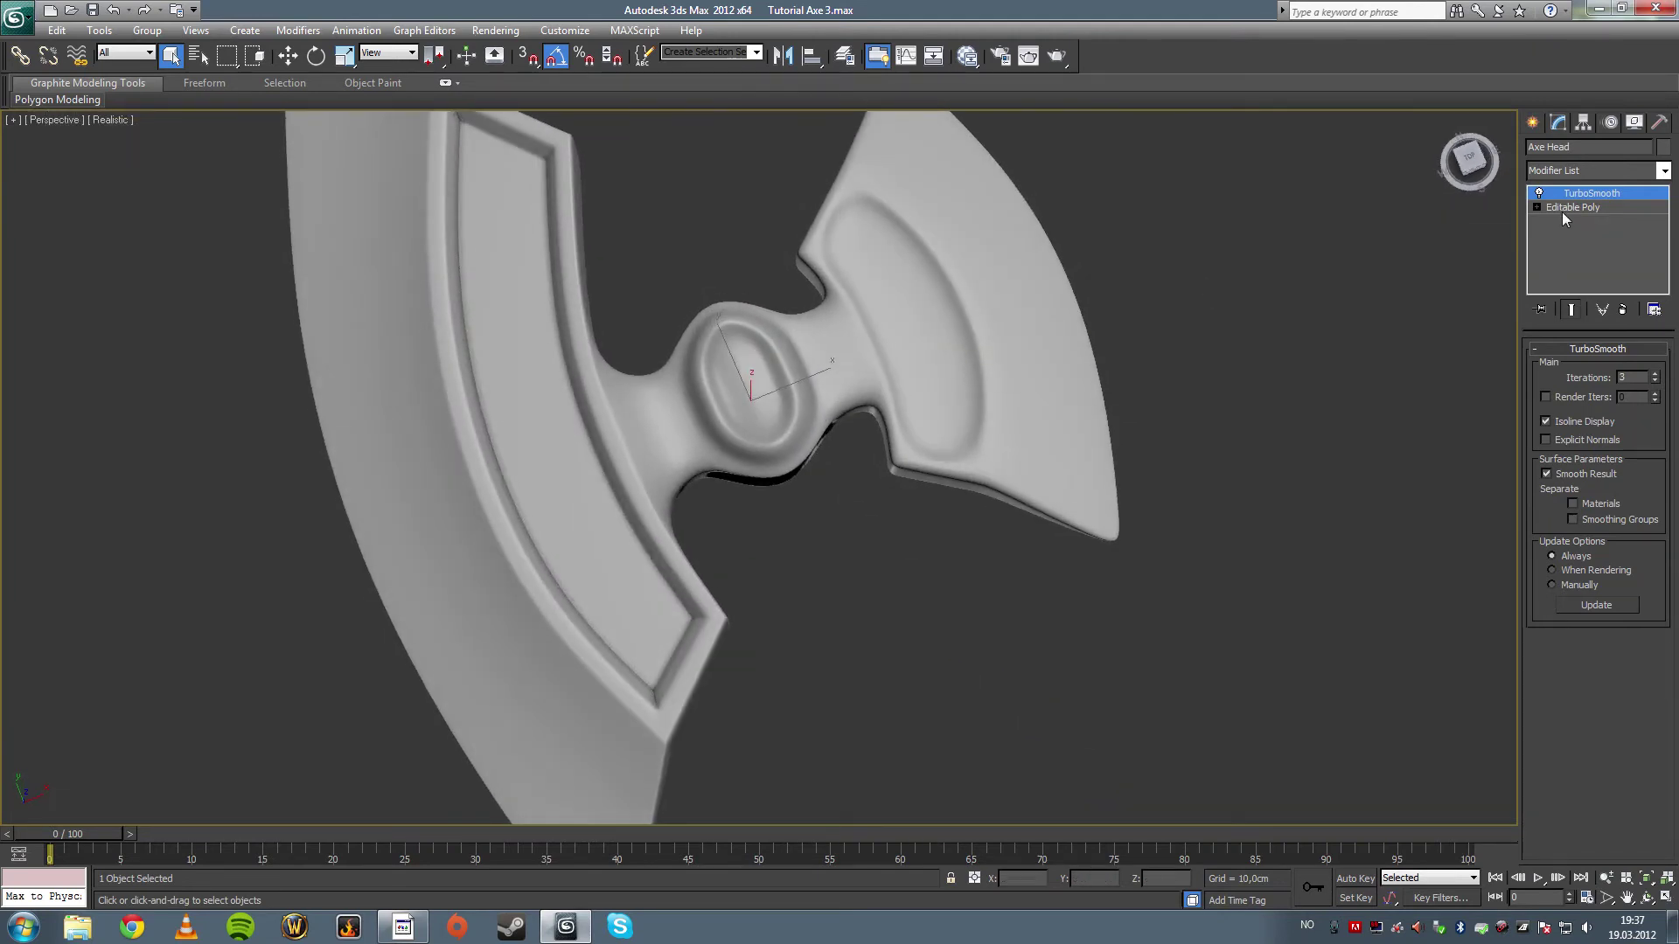
# - Go to the Edge level of the axe head's Editable Poly and show its edged faces
pyautogui.click(1565, 208)
pyautogui.click(1576, 372)
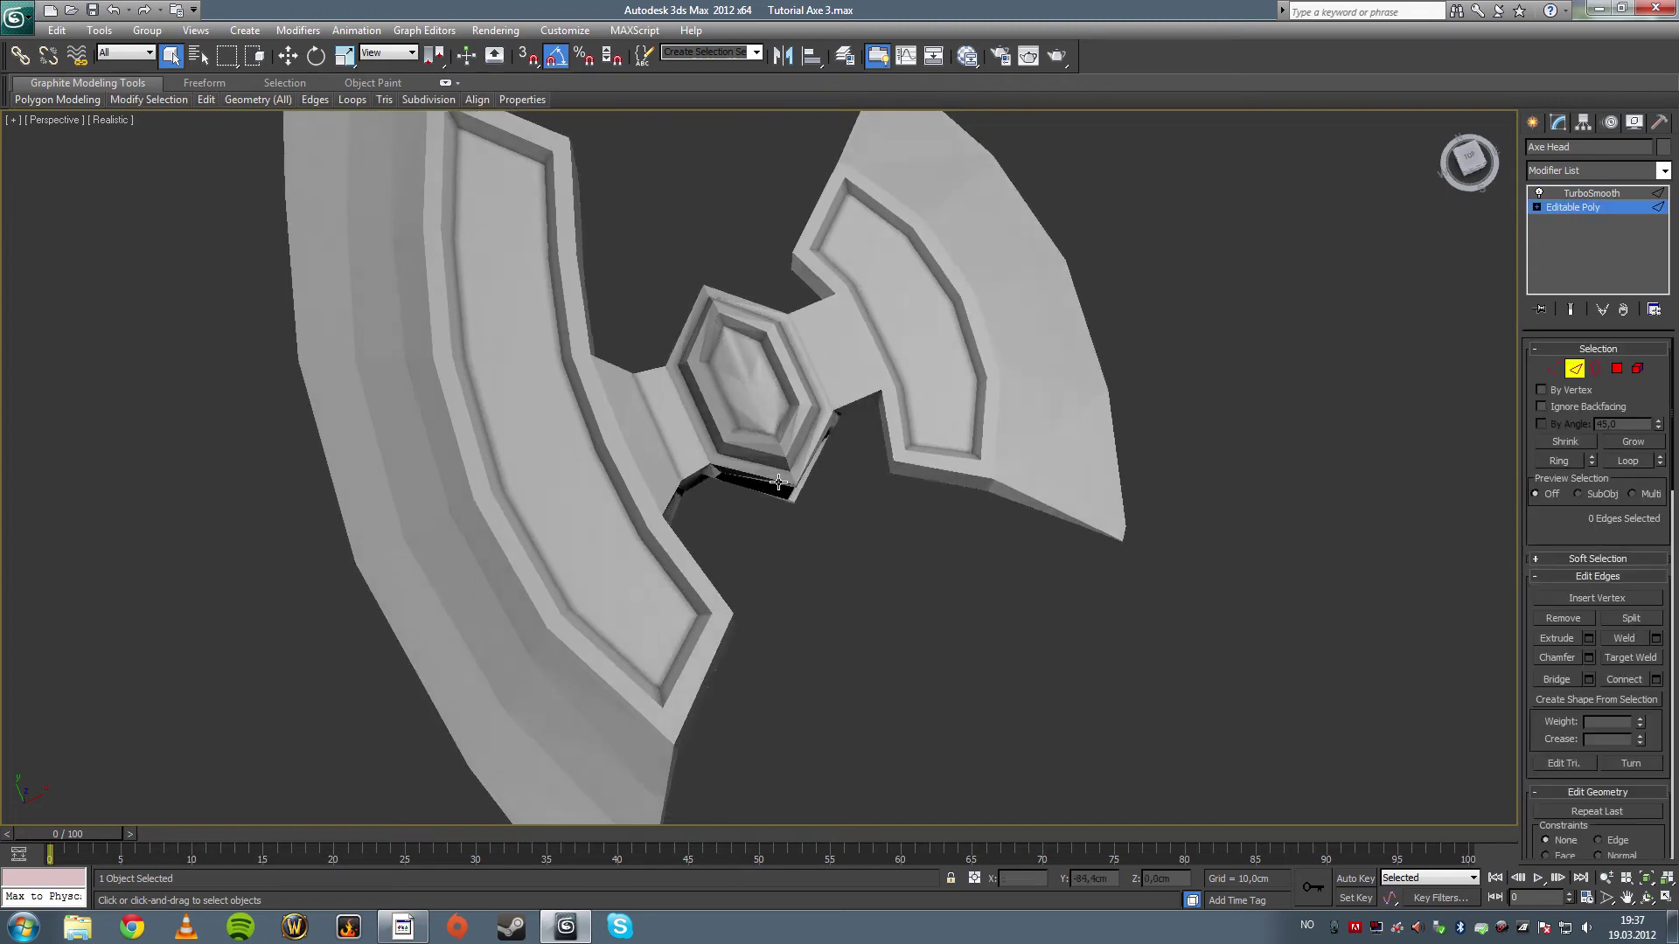
pyautogui.keyDown('alt'); pyautogui.moveTo(791, 507); pyautogui.dragTo(778, 469, button='middle'); pyautogui.keyUp('alt')
pyautogui.press('F4')
pyautogui.moveTo(754, 410); pyautogui.dragTo(740, 372, button='middle')
pyautogui.press('super')
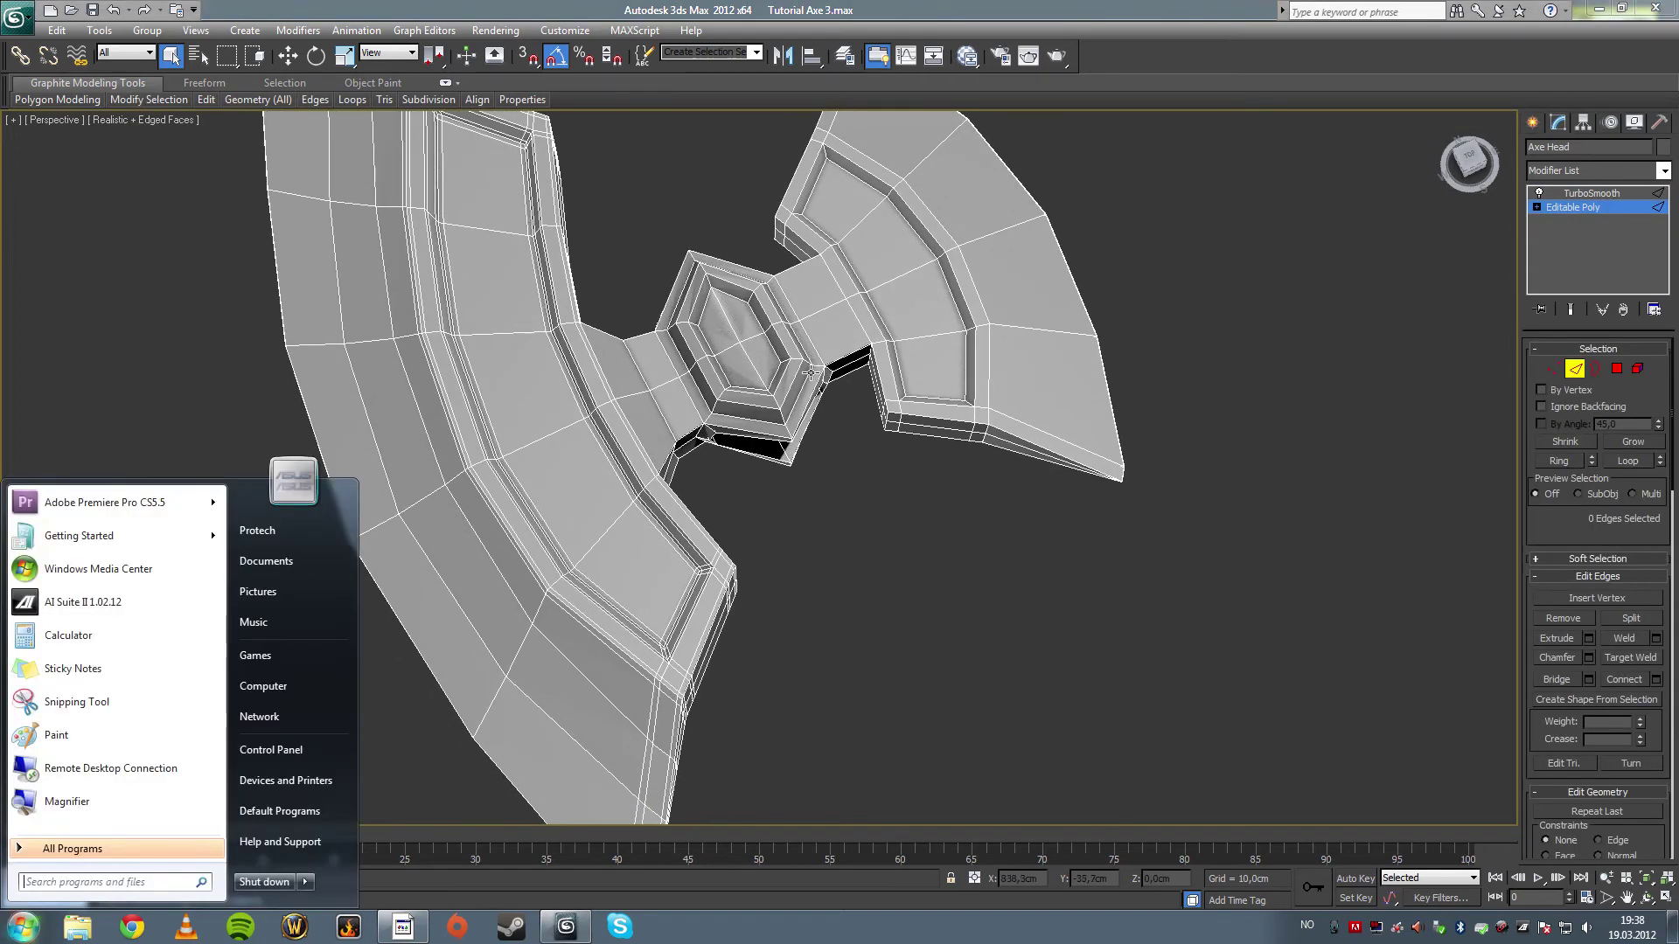
pyautogui.press('super')
# - Connect the edge ring across one half of the hub with 1 segment, pinch 0 and slide -83, placing a support loop beside the centre ridge
pyautogui.keyDown('alt'); pyautogui.moveTo(843, 560); pyautogui.dragTo(870, 468, button='middle'); pyautogui.keyUp('alt')
pyautogui.moveTo(870, 467); pyautogui.dragTo(880, 513, button='middle')
pyautogui.scroll(2, 881, 516)
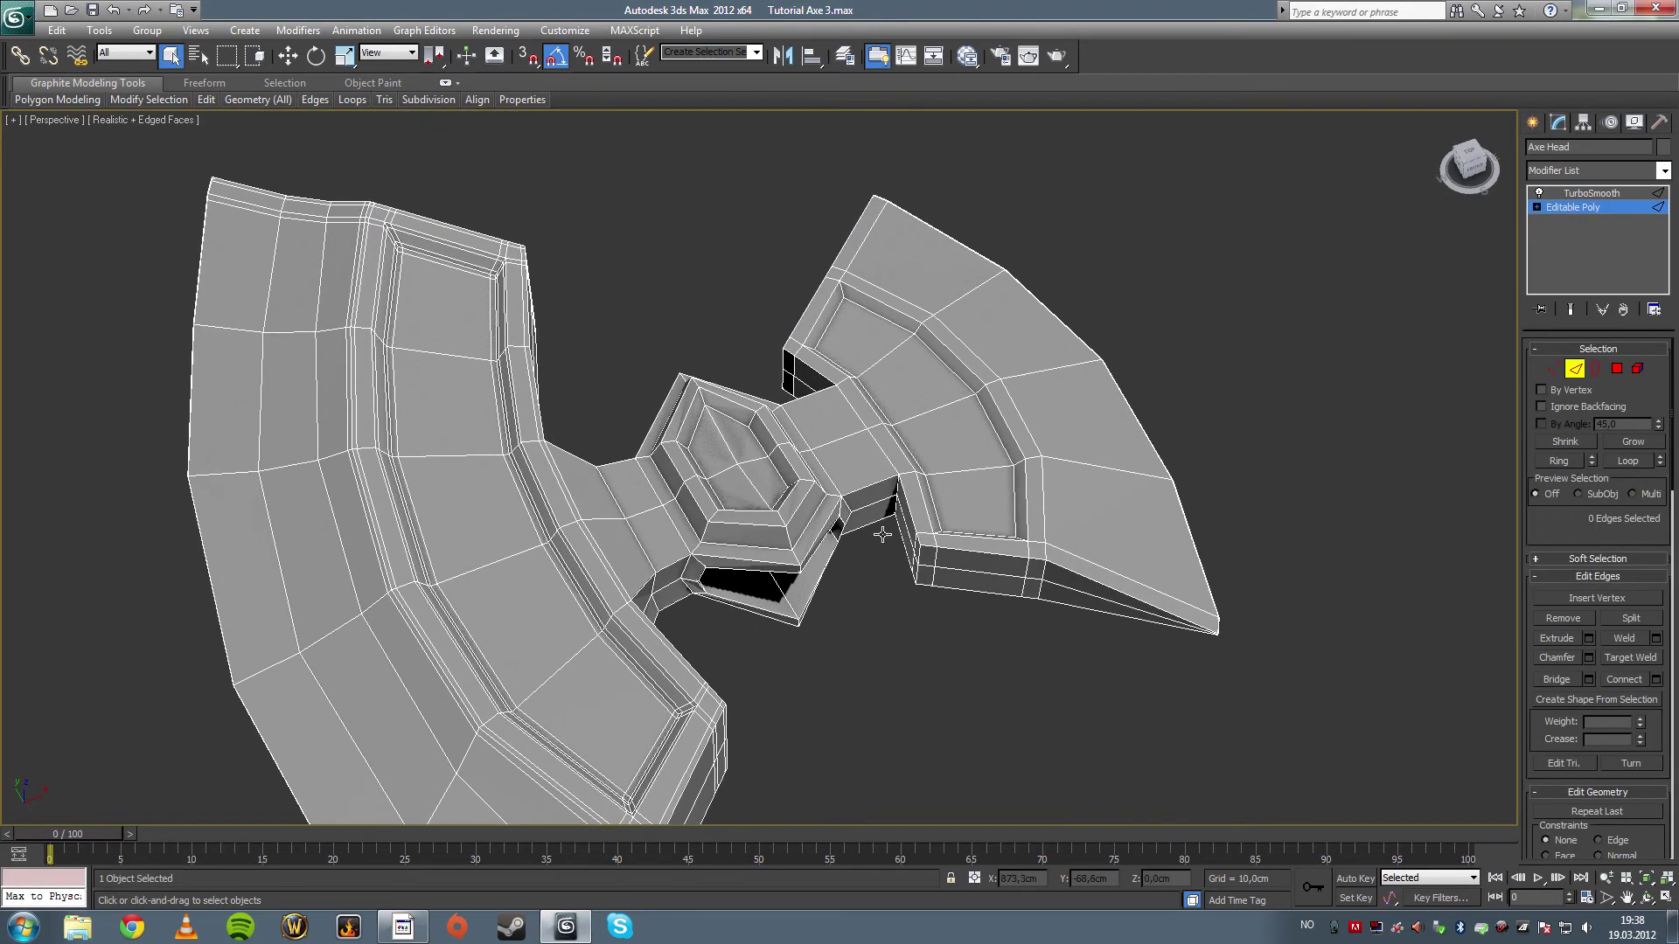
pyautogui.click(792, 516)
pyautogui.click(1560, 462)
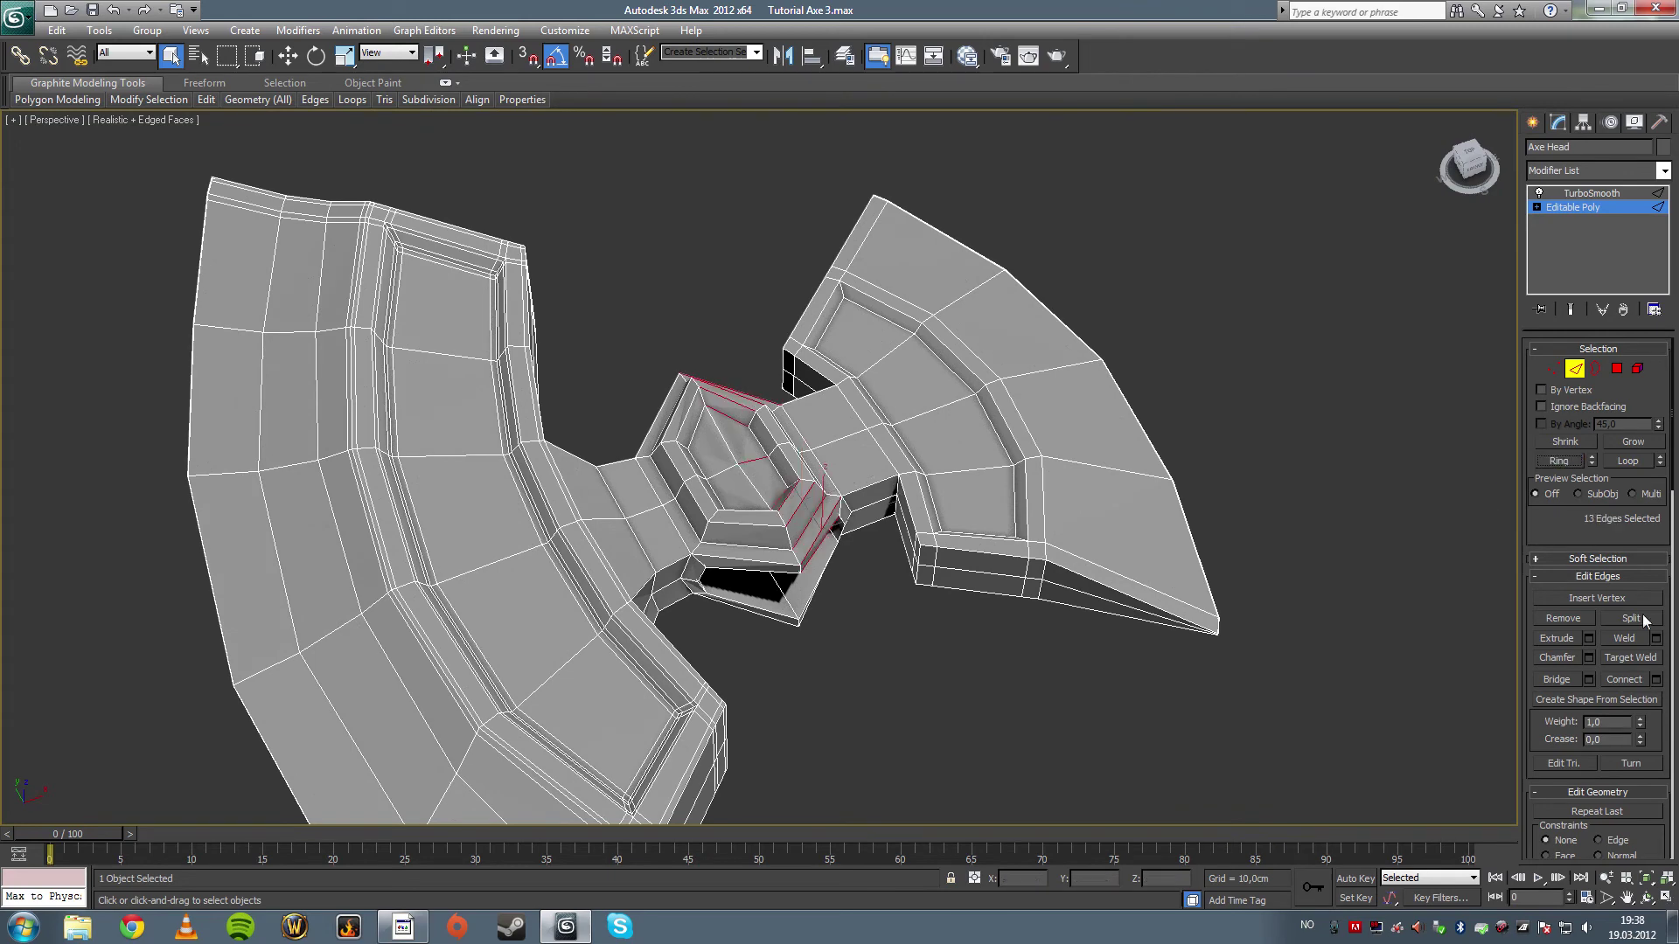
pyautogui.click(1656, 680)
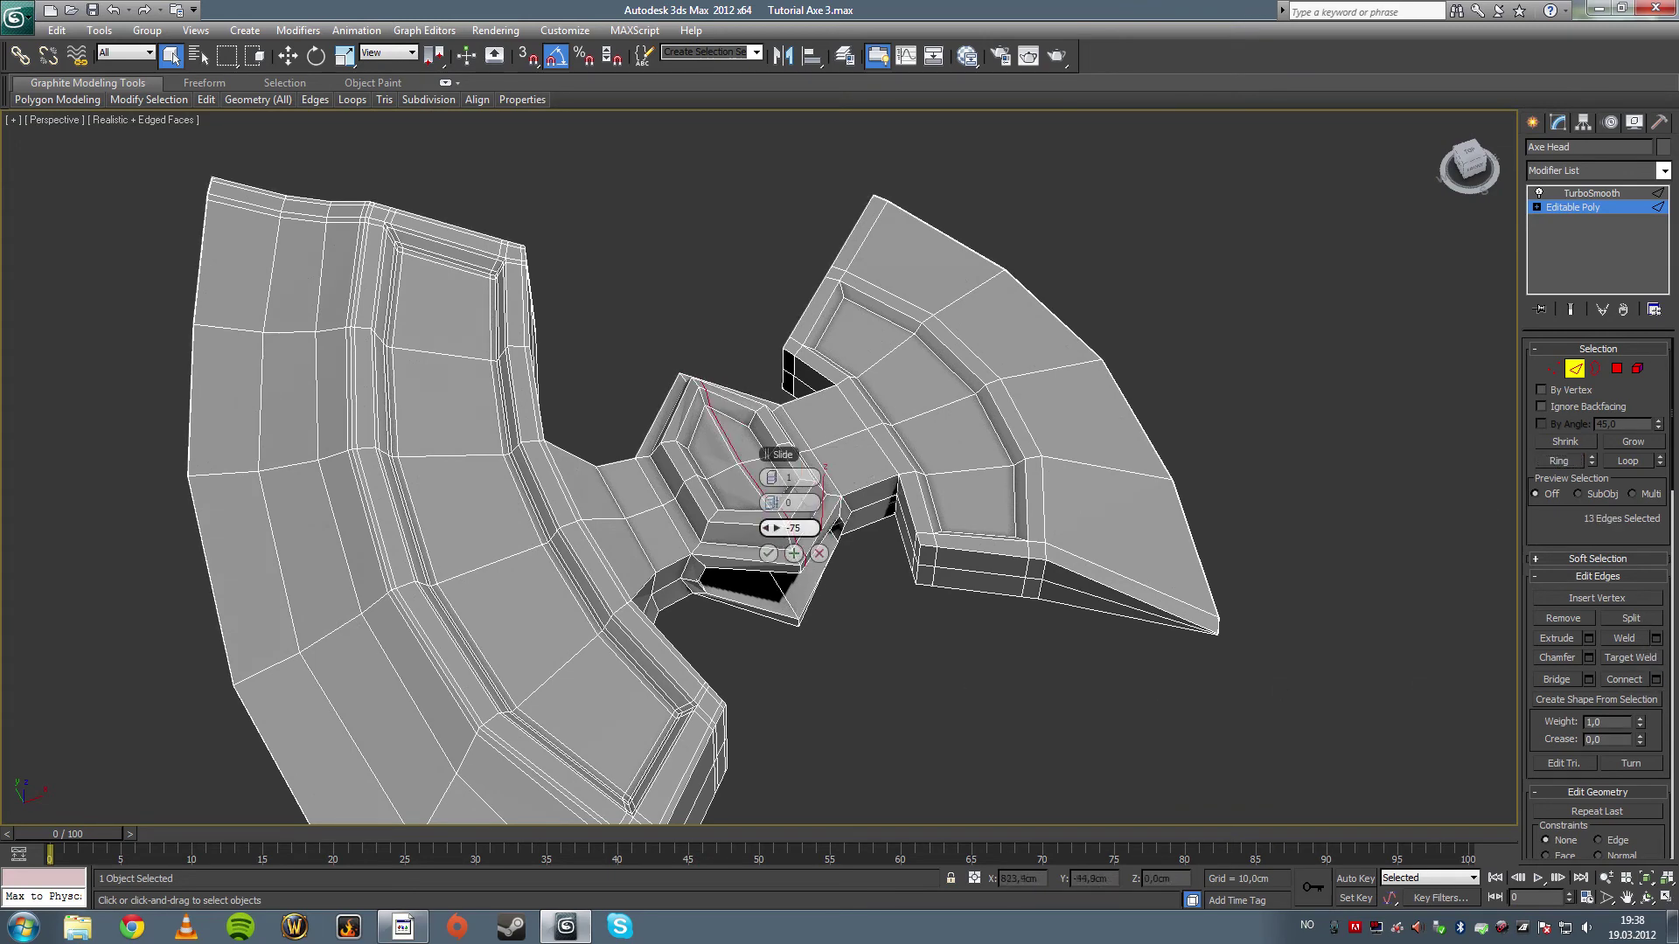
pyautogui.keyDown('alt'); pyautogui.moveTo(885, 521); pyautogui.dragTo(851, 521, button='middle'); pyautogui.keyUp('alt')
pyautogui.scroll(2, 851, 522)
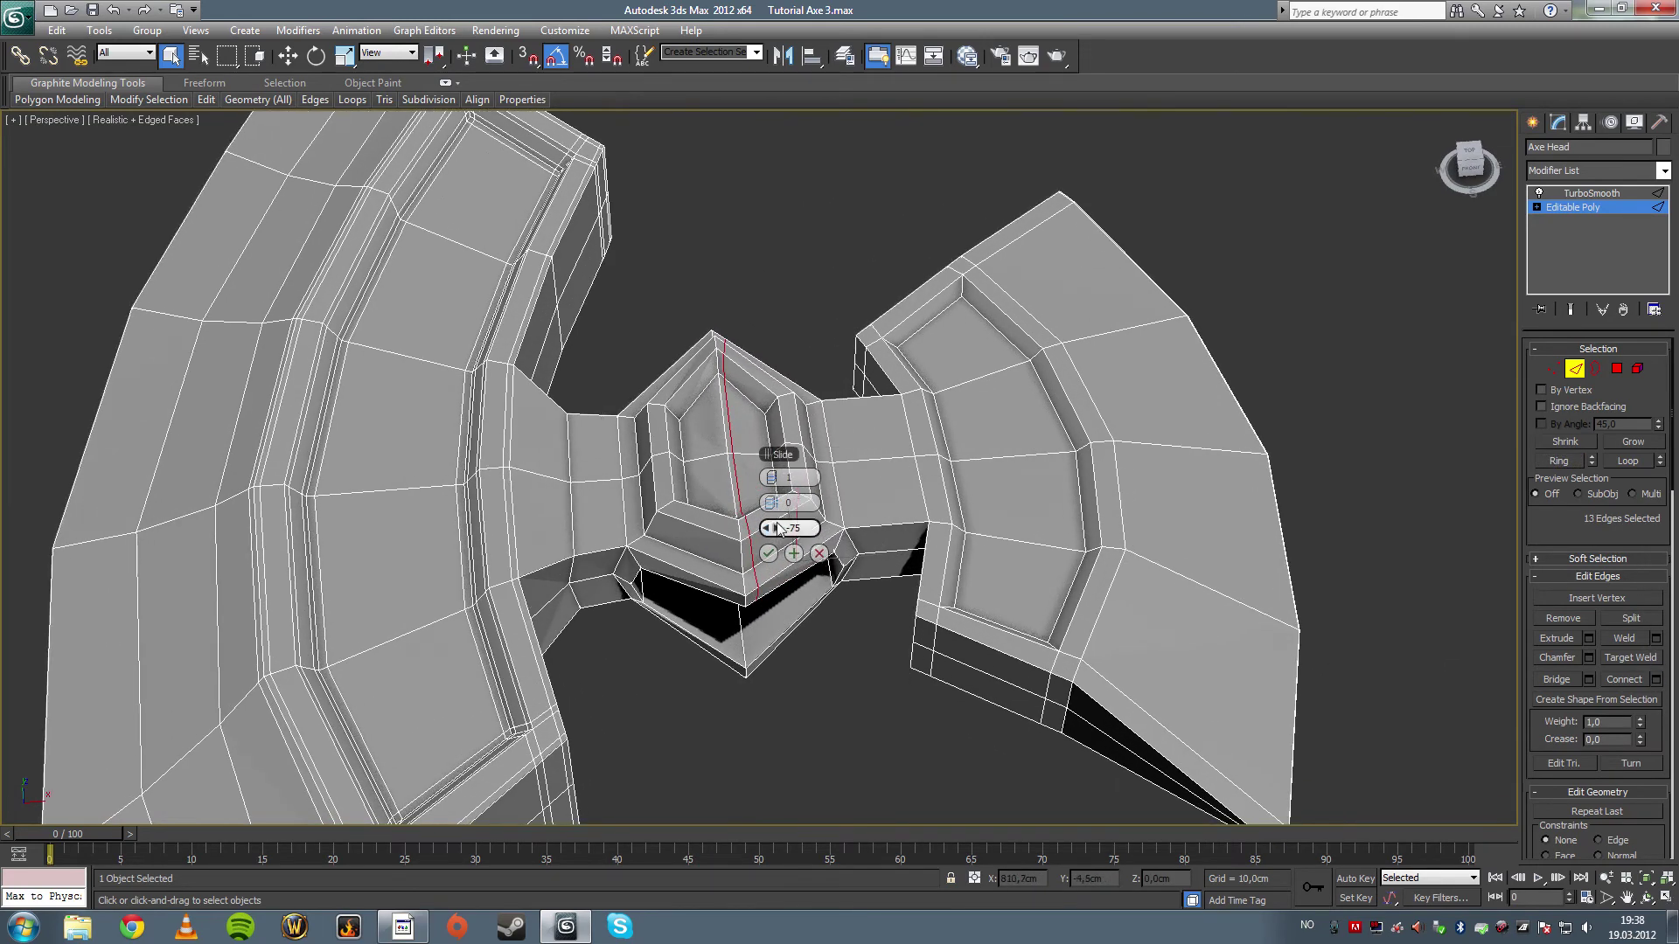
pyautogui.moveTo(776, 525); pyautogui.dragTo(759, 528)
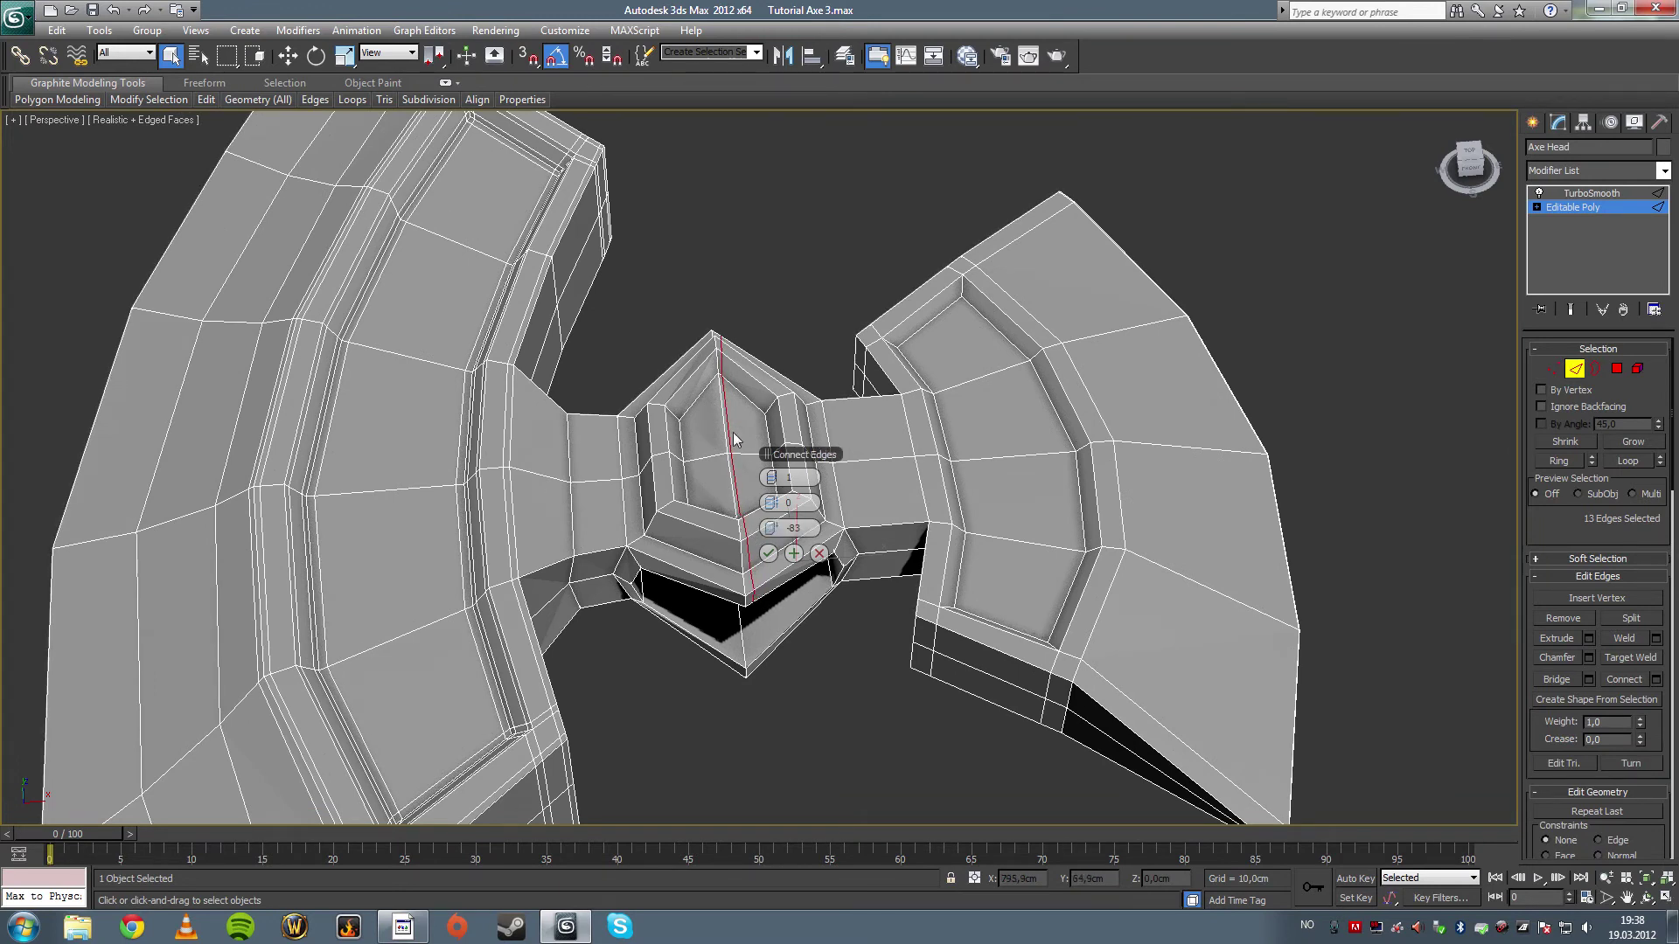
pyautogui.click(767, 553)
# - Connect the matching edge ring on the blade-side half of the hub with 1 segment, sliding the loop close to the centre ridge
pyautogui.click(711, 532)
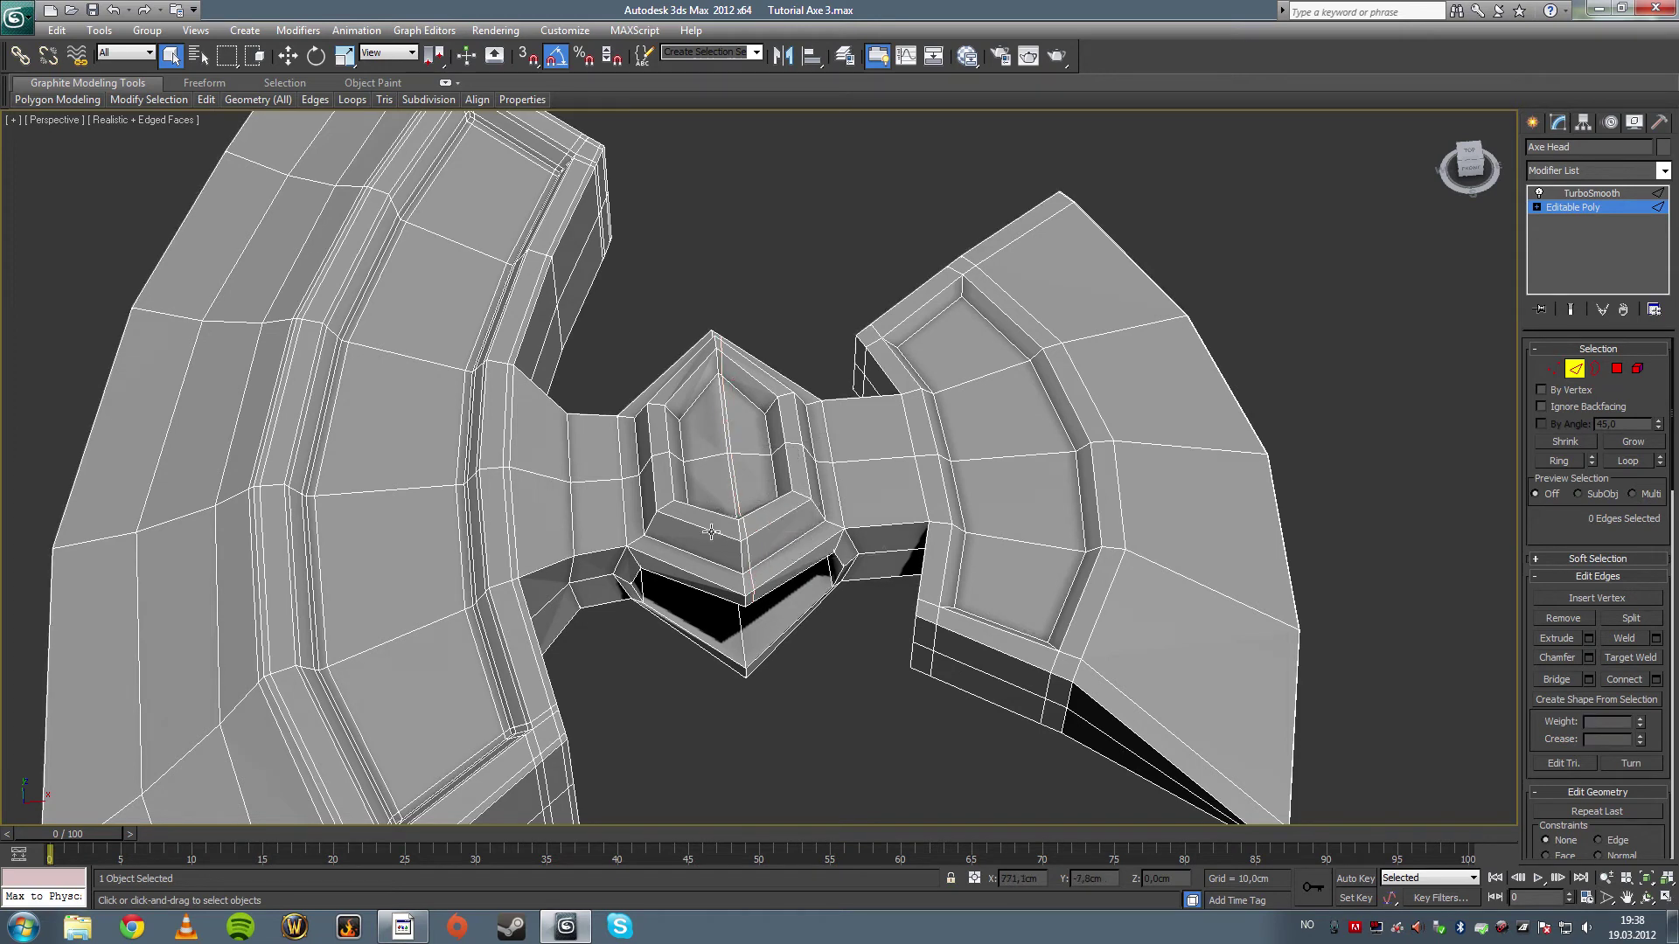
pyautogui.click(710, 531)
pyautogui.click(1541, 462)
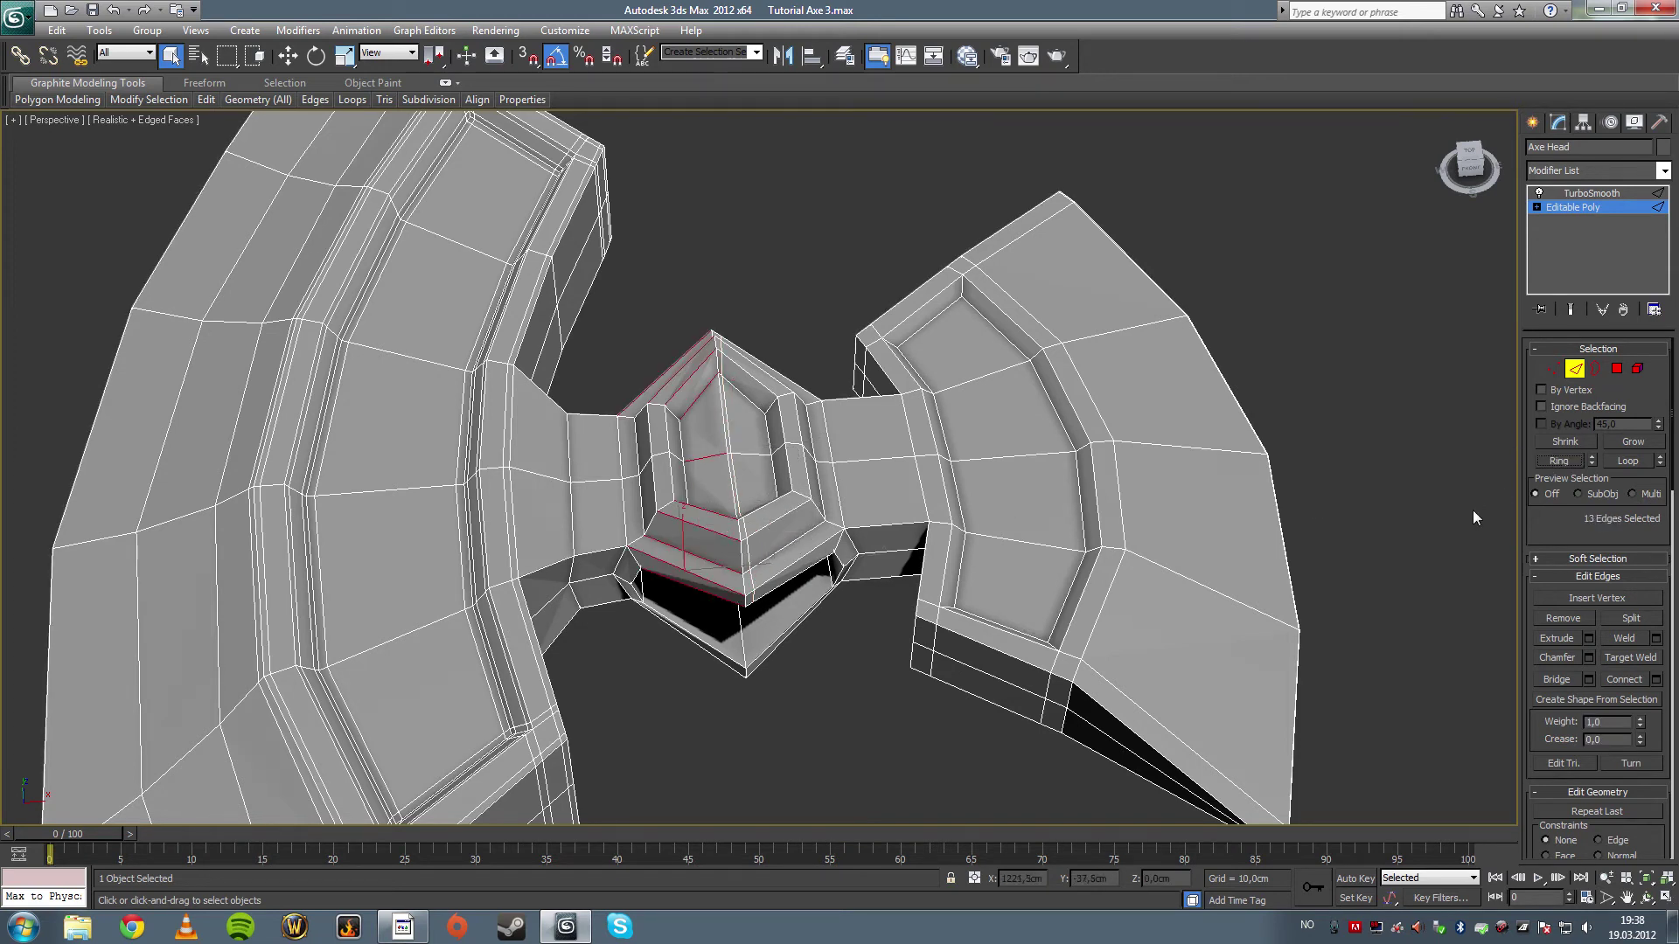
pyautogui.click(1656, 680)
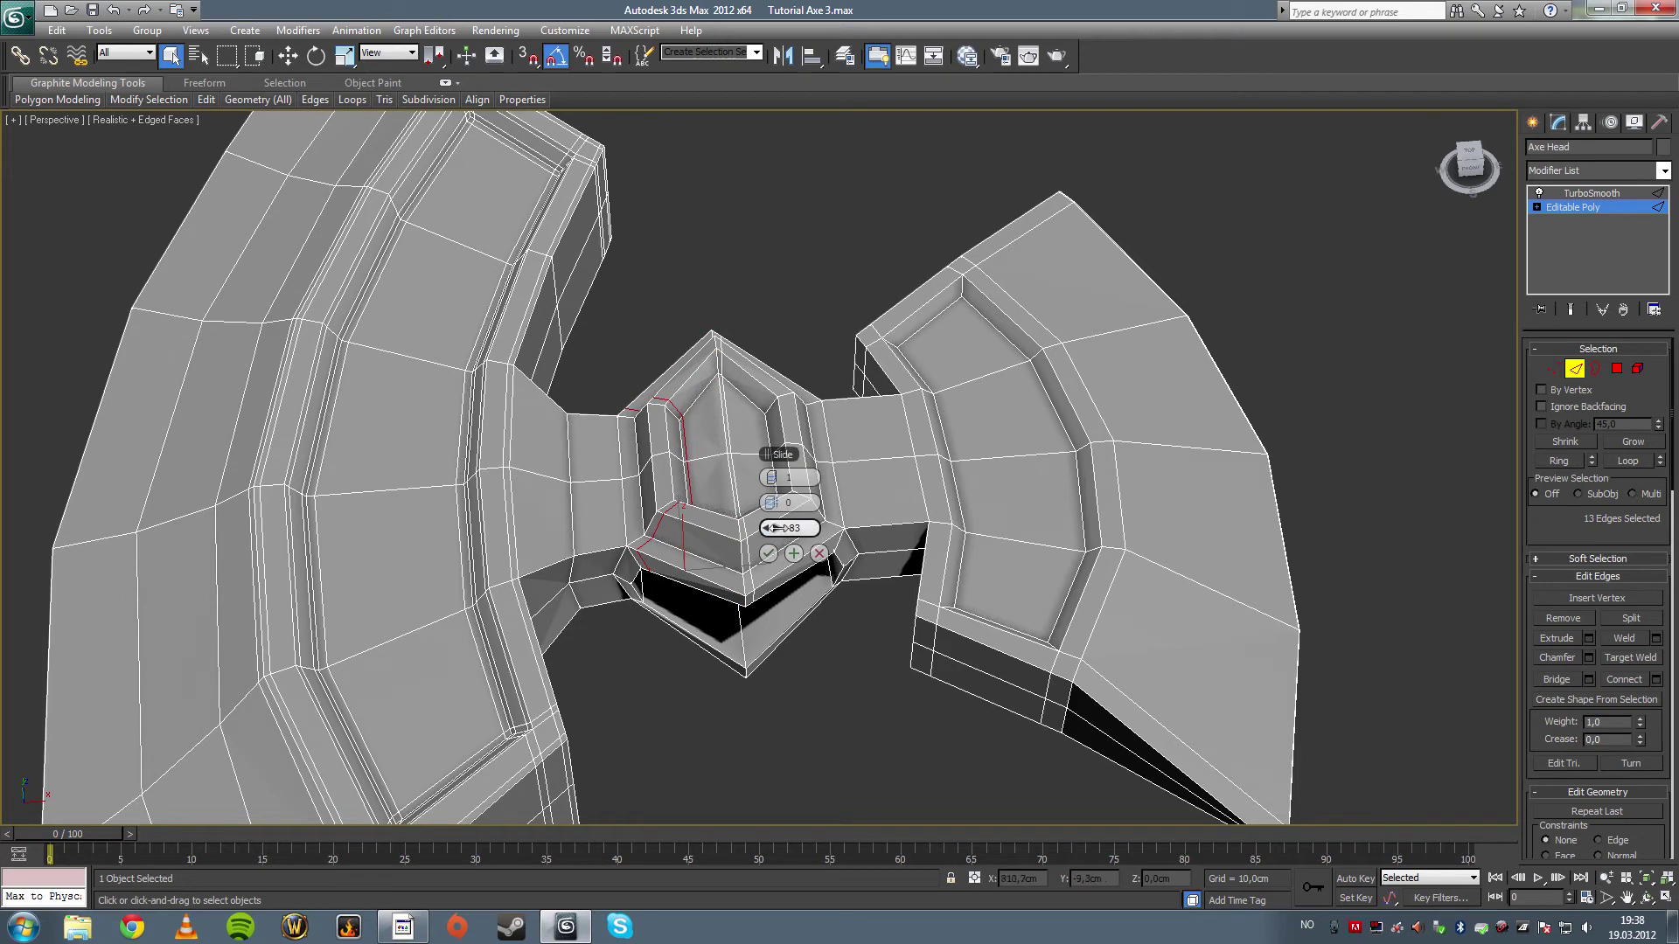
pyautogui.moveTo(774, 528); pyautogui.dragTo(1362, 508)
pyautogui.click(768, 553)
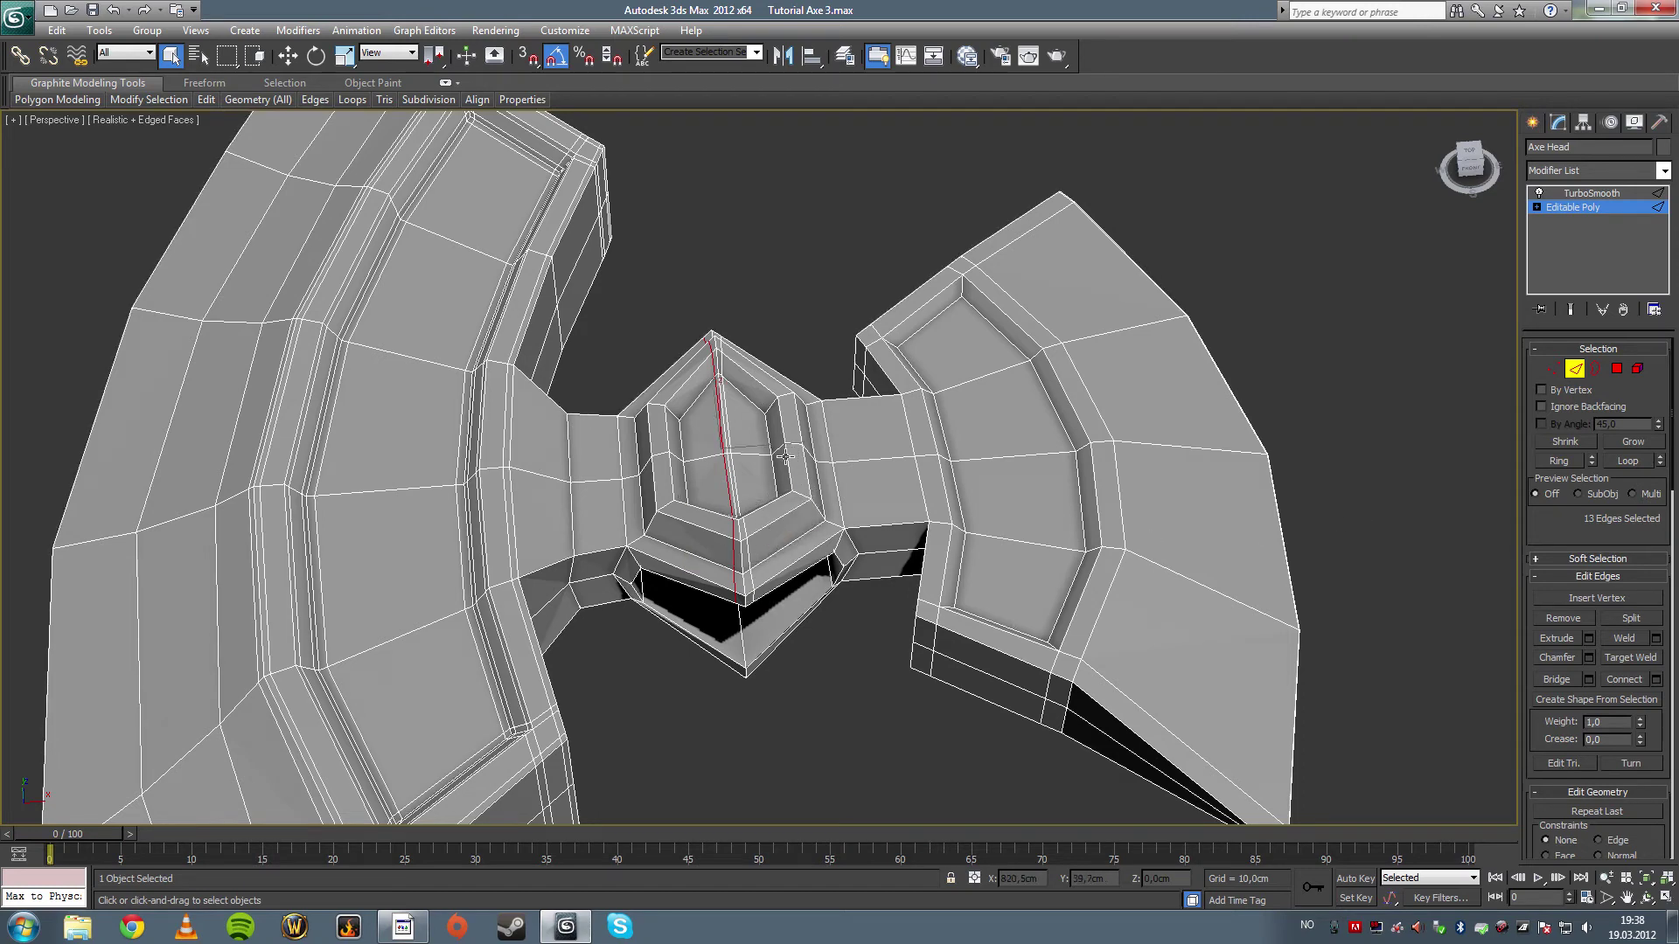
# - Deselect the axe head, hide the edged faces and examine the smoothed hub ridge from different angles
pyautogui.moveTo(759, 443)
pyautogui.keyDown('alt'); pyautogui.mouseDown(button='middle')
pyautogui.moveTo(712, 551)
pyautogui.moveTo(753, 442)
pyautogui.mouseUp(button='middle'); pyautogui.keyUp('alt')
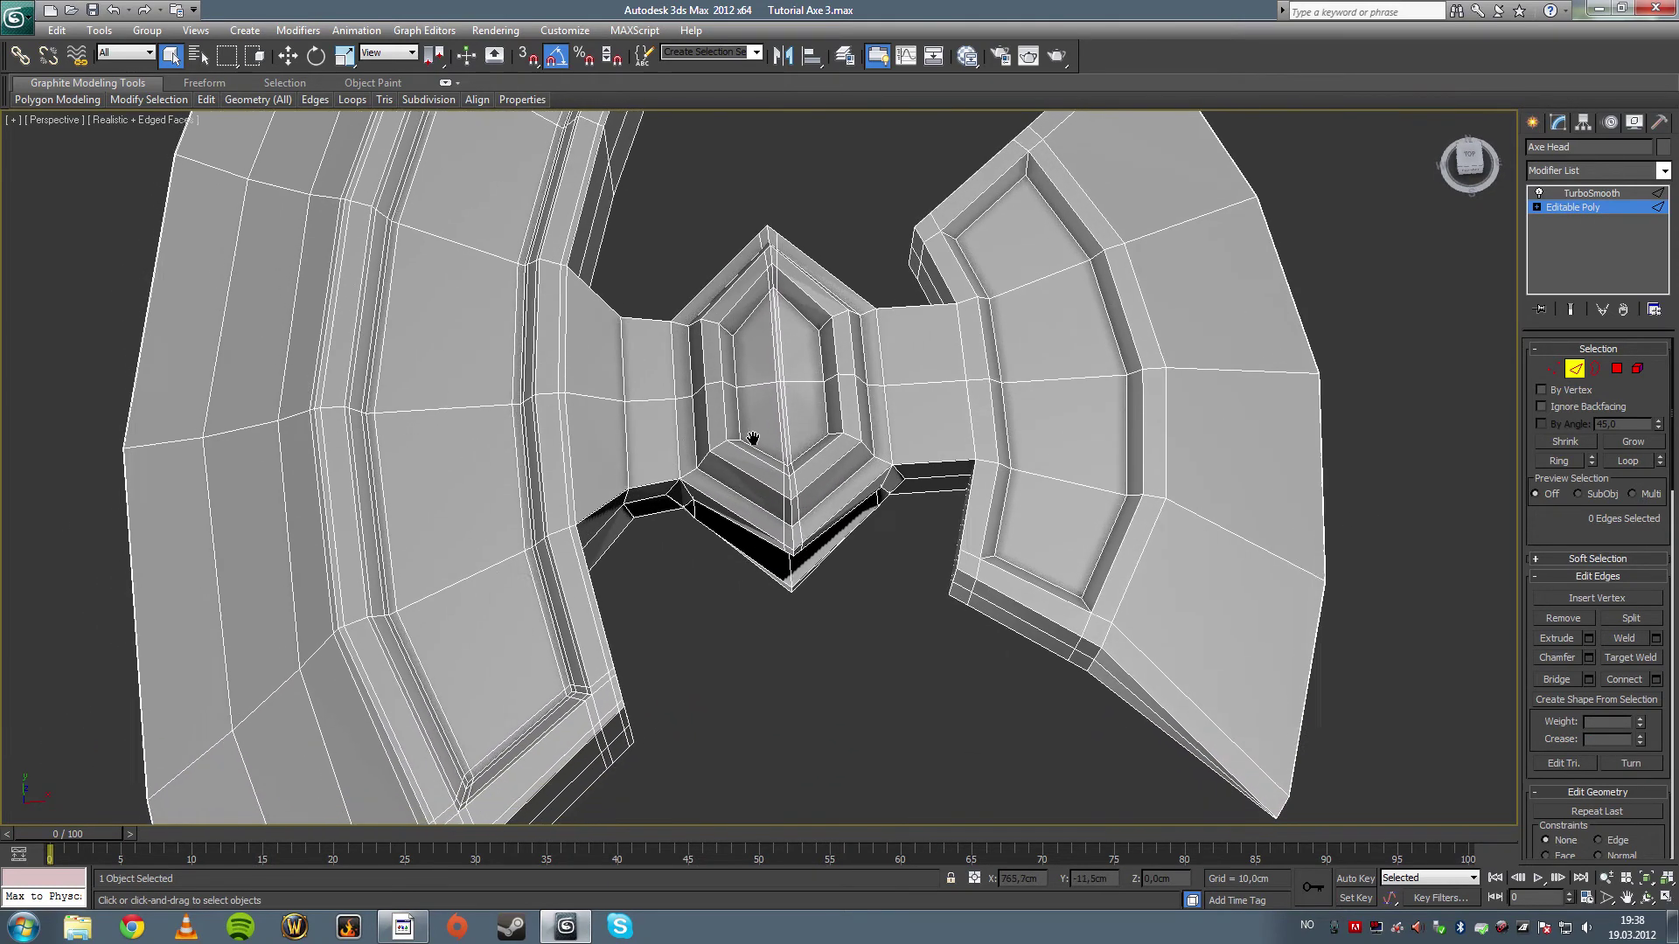
pyautogui.click(1360, 433)
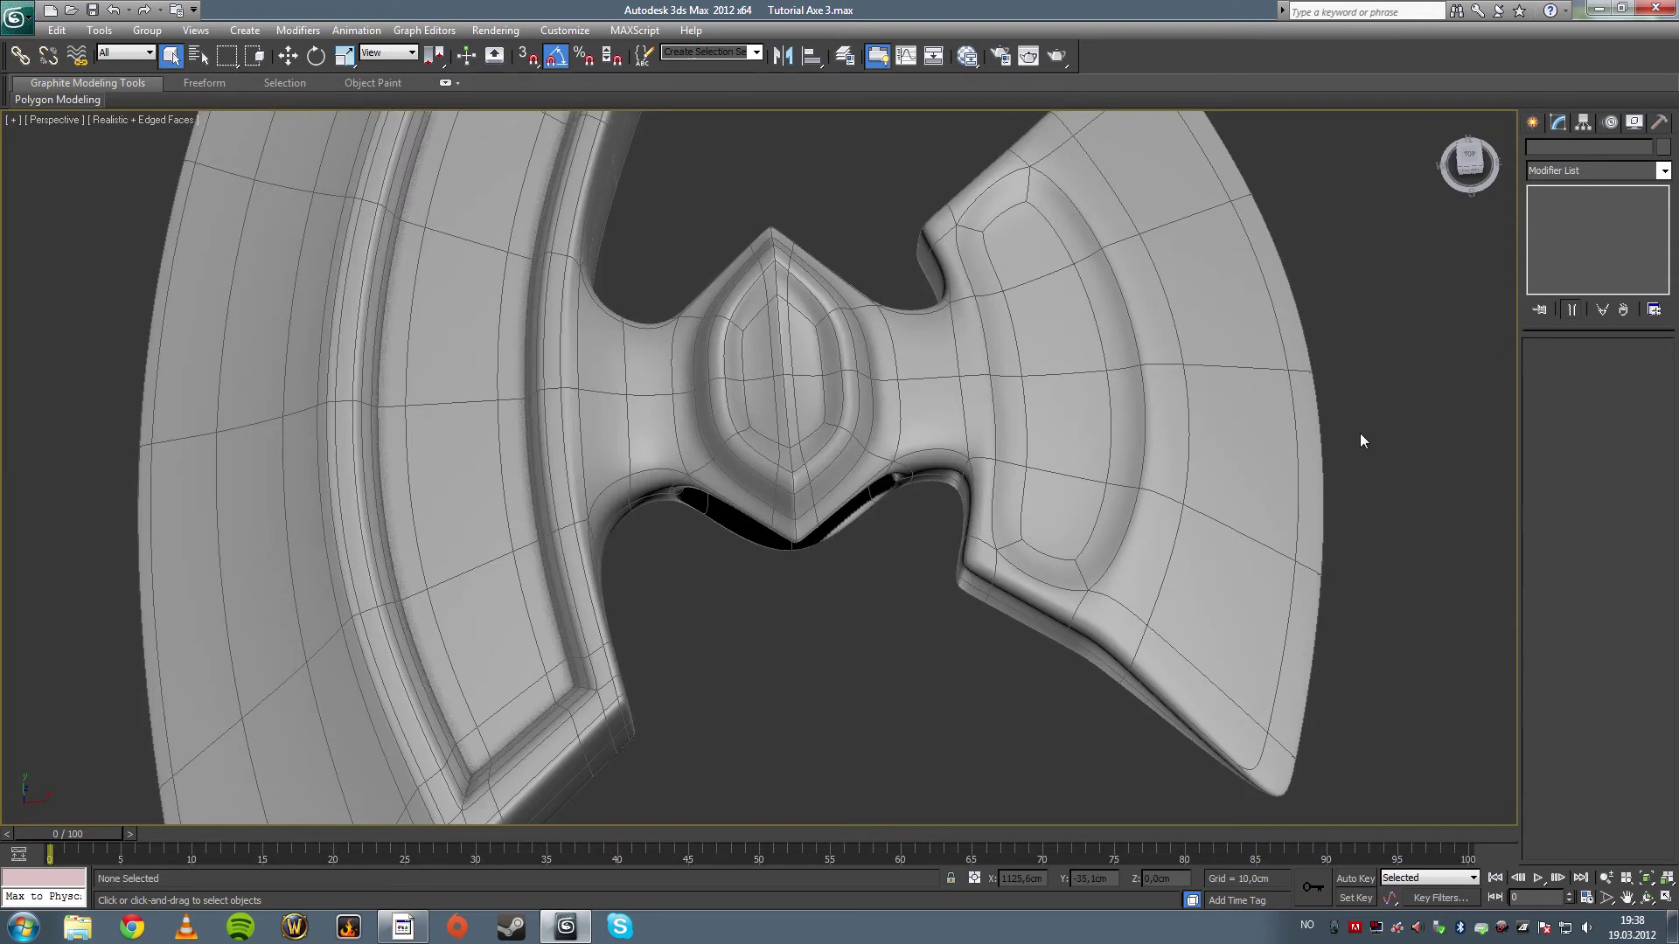
pyautogui.press('F4')
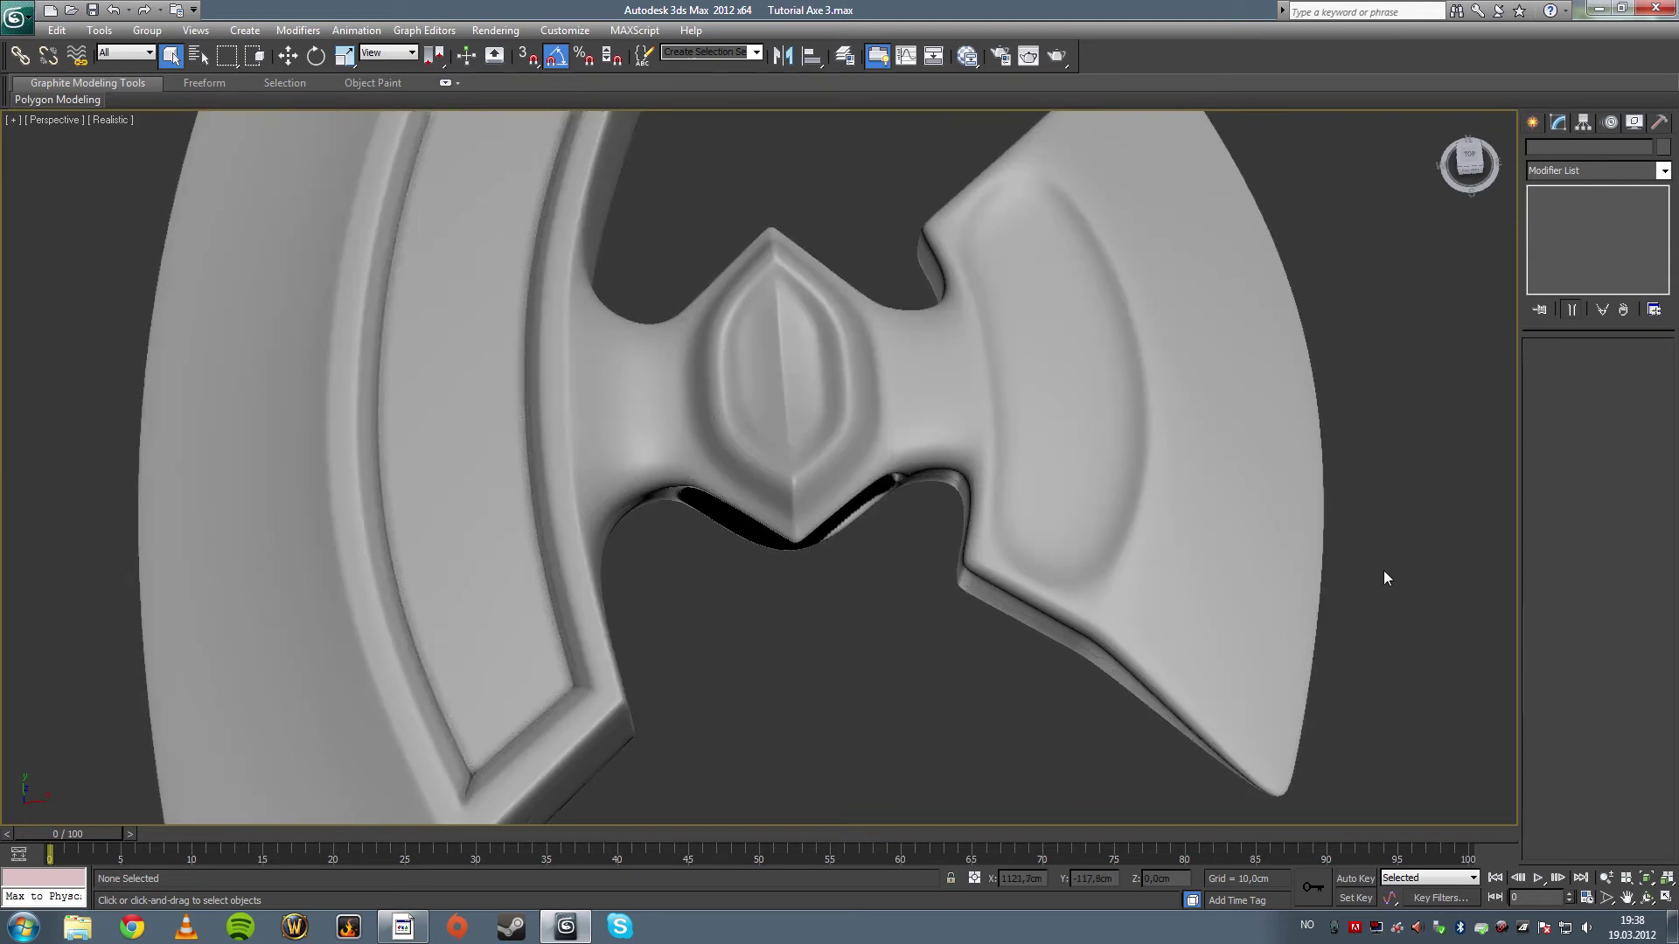
pyautogui.click(1648, 899)
pyautogui.moveTo(899, 551); pyautogui.dragTo(750, 485)
# - Show the edged faces, reselect the axe head and return to the Edge level of its Editable Poly
pyautogui.press('F4')
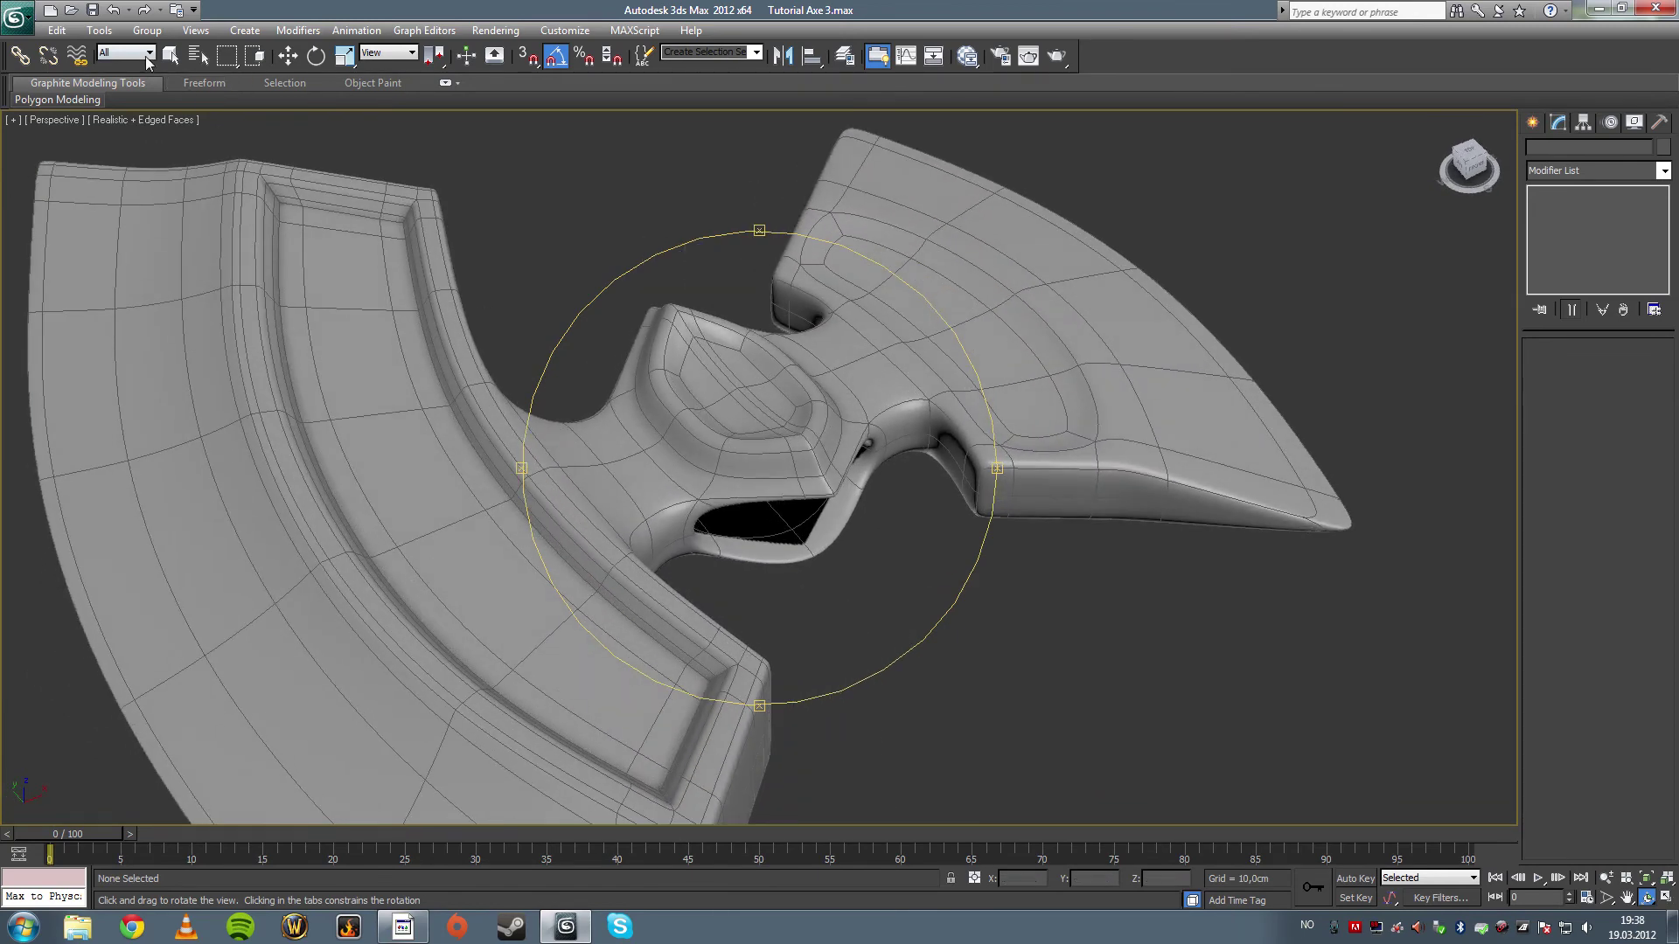
pyautogui.click(171, 55)
pyautogui.click(962, 227)
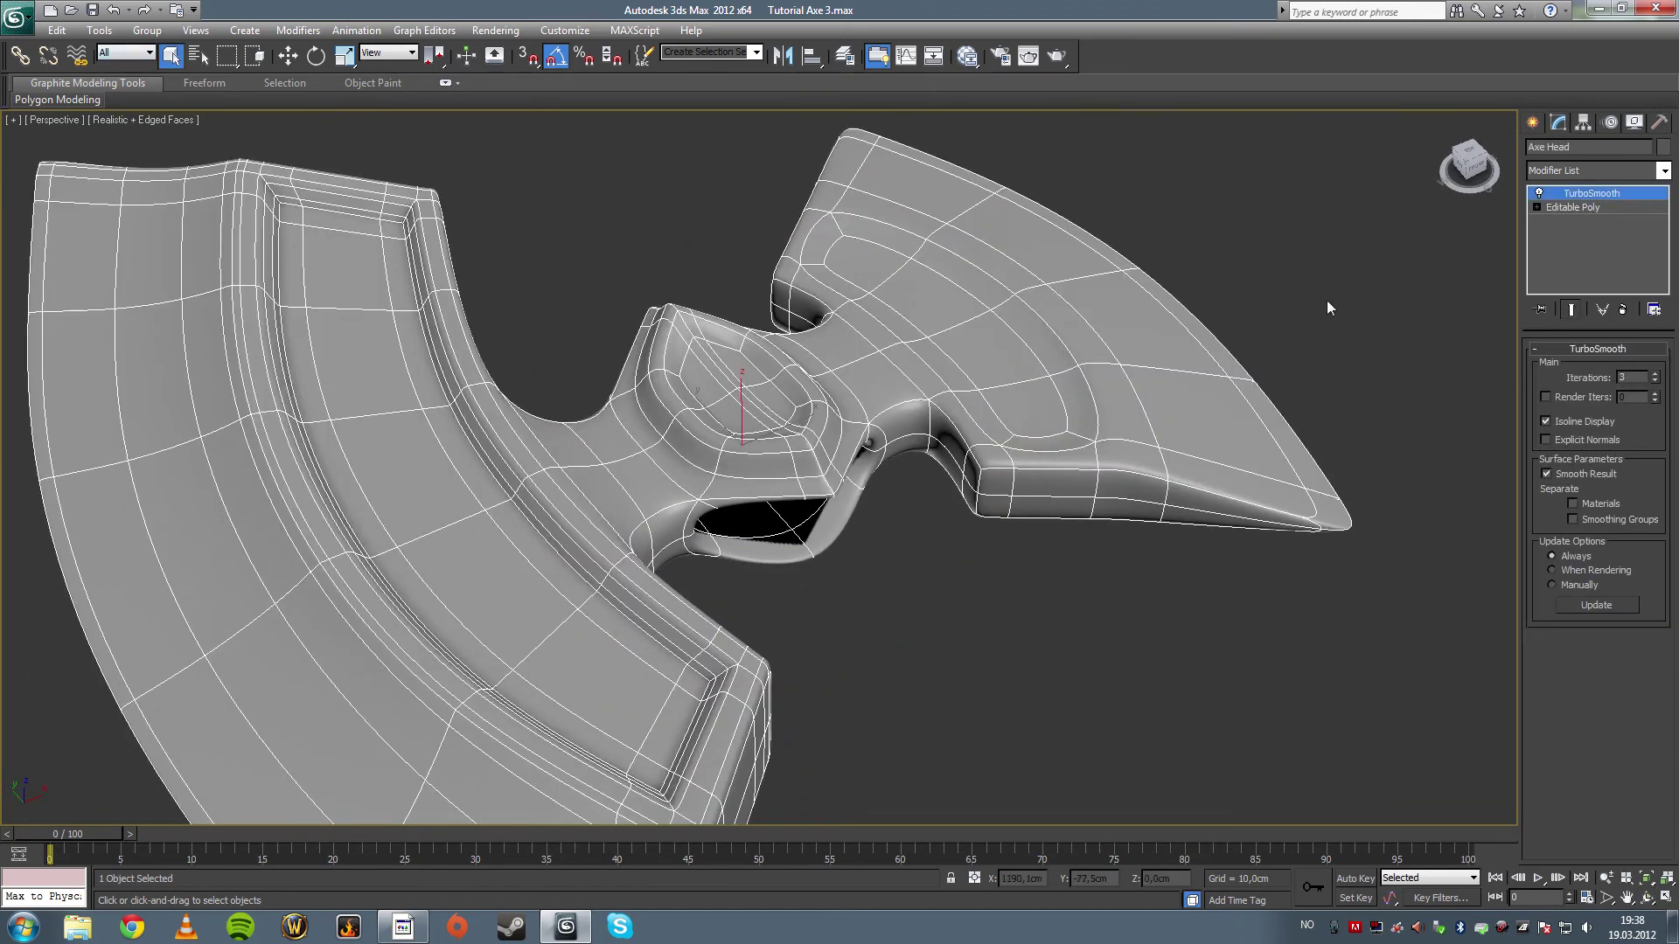
pyautogui.click(1574, 208)
pyautogui.click(1575, 368)
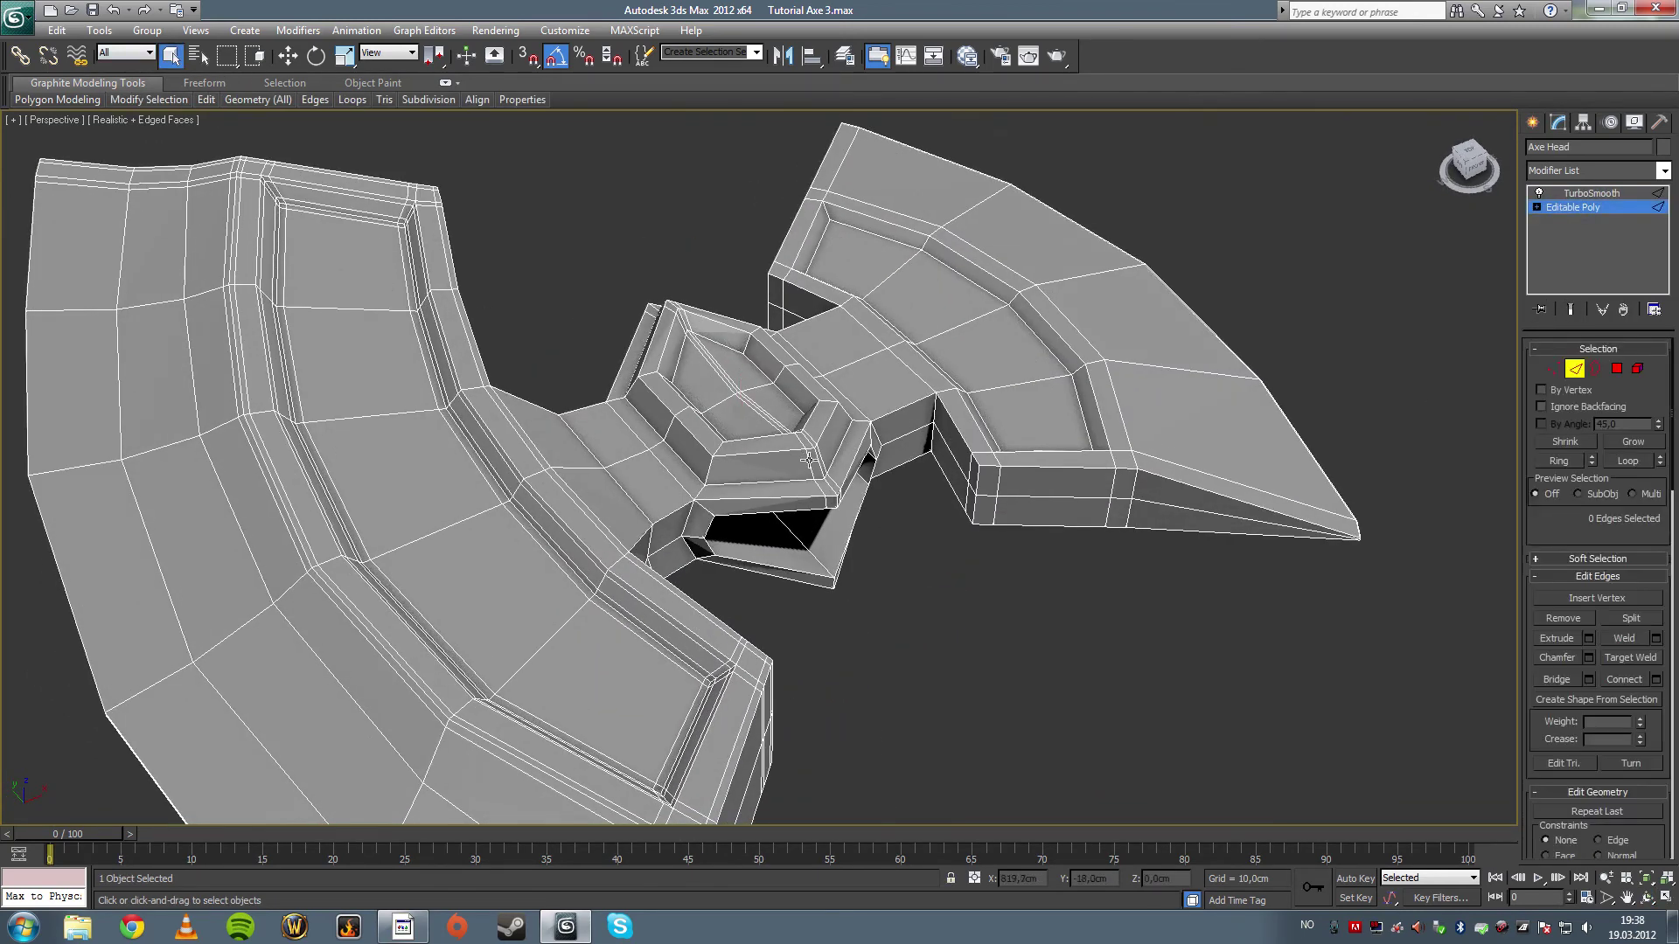
# - Connect the edge ring around the hub's outer sloped side with 2 segments, pinch 53 and slide 0
pyautogui.click(1655, 680)
pyautogui.moveTo(769, 528); pyautogui.dragTo(768, 529)
pyautogui.click(791, 528)
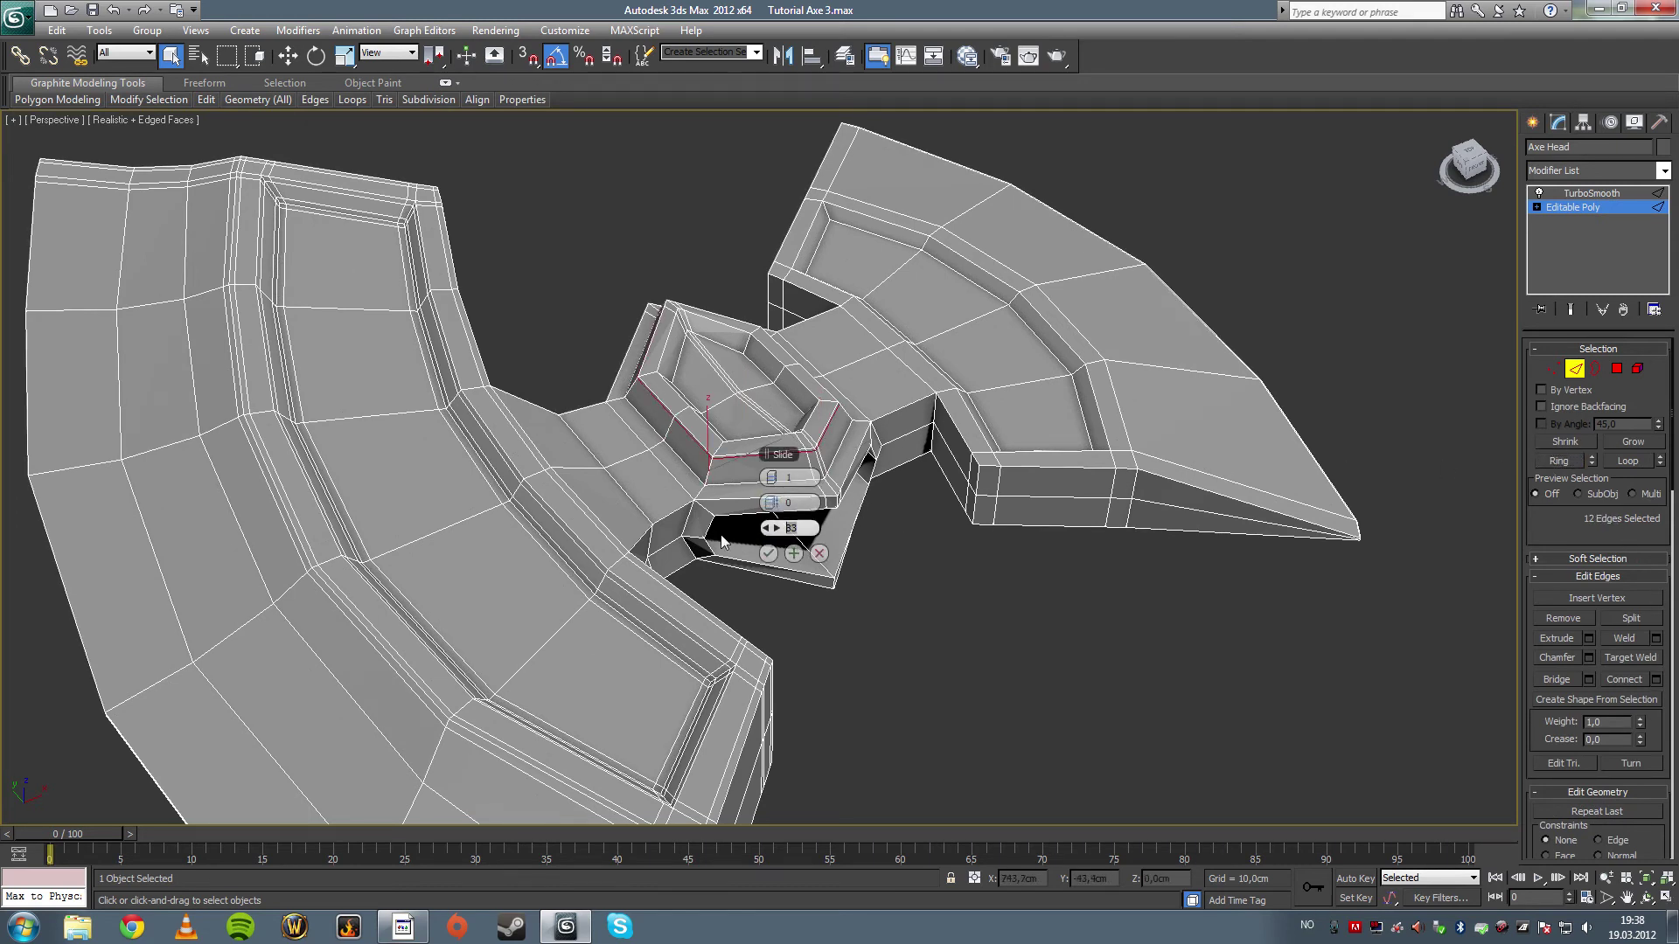
pyautogui.write('0')
pyautogui.press('Return')
pyautogui.click(774, 481)
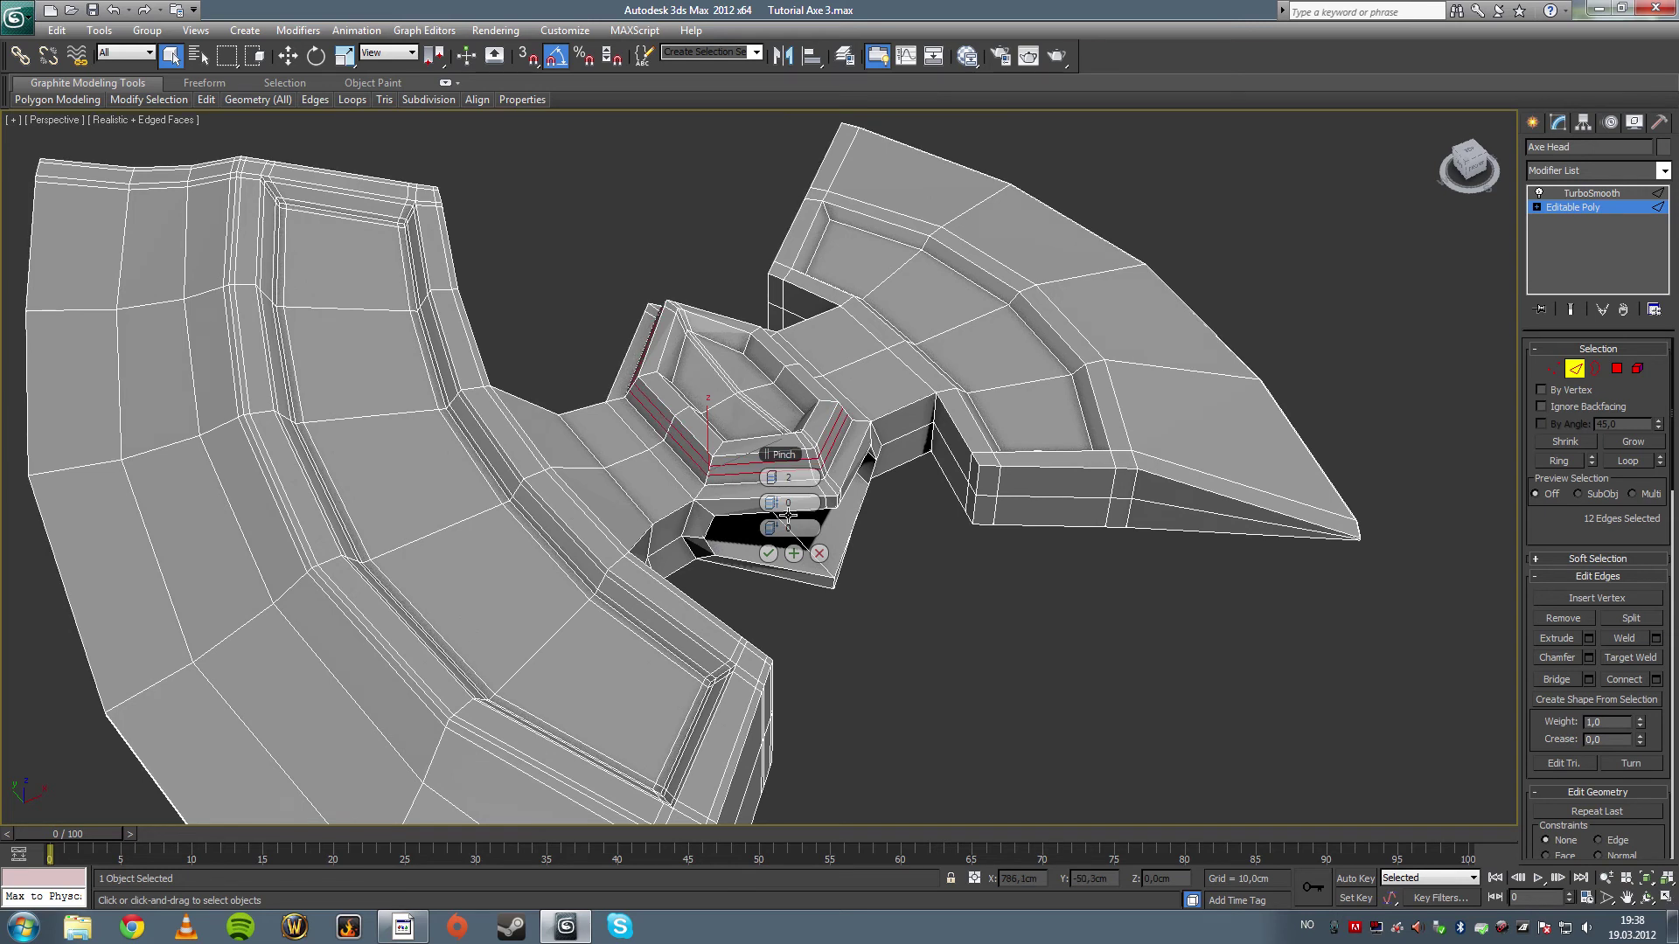
pyautogui.moveTo(777, 510); pyautogui.dragTo(1007, 472)
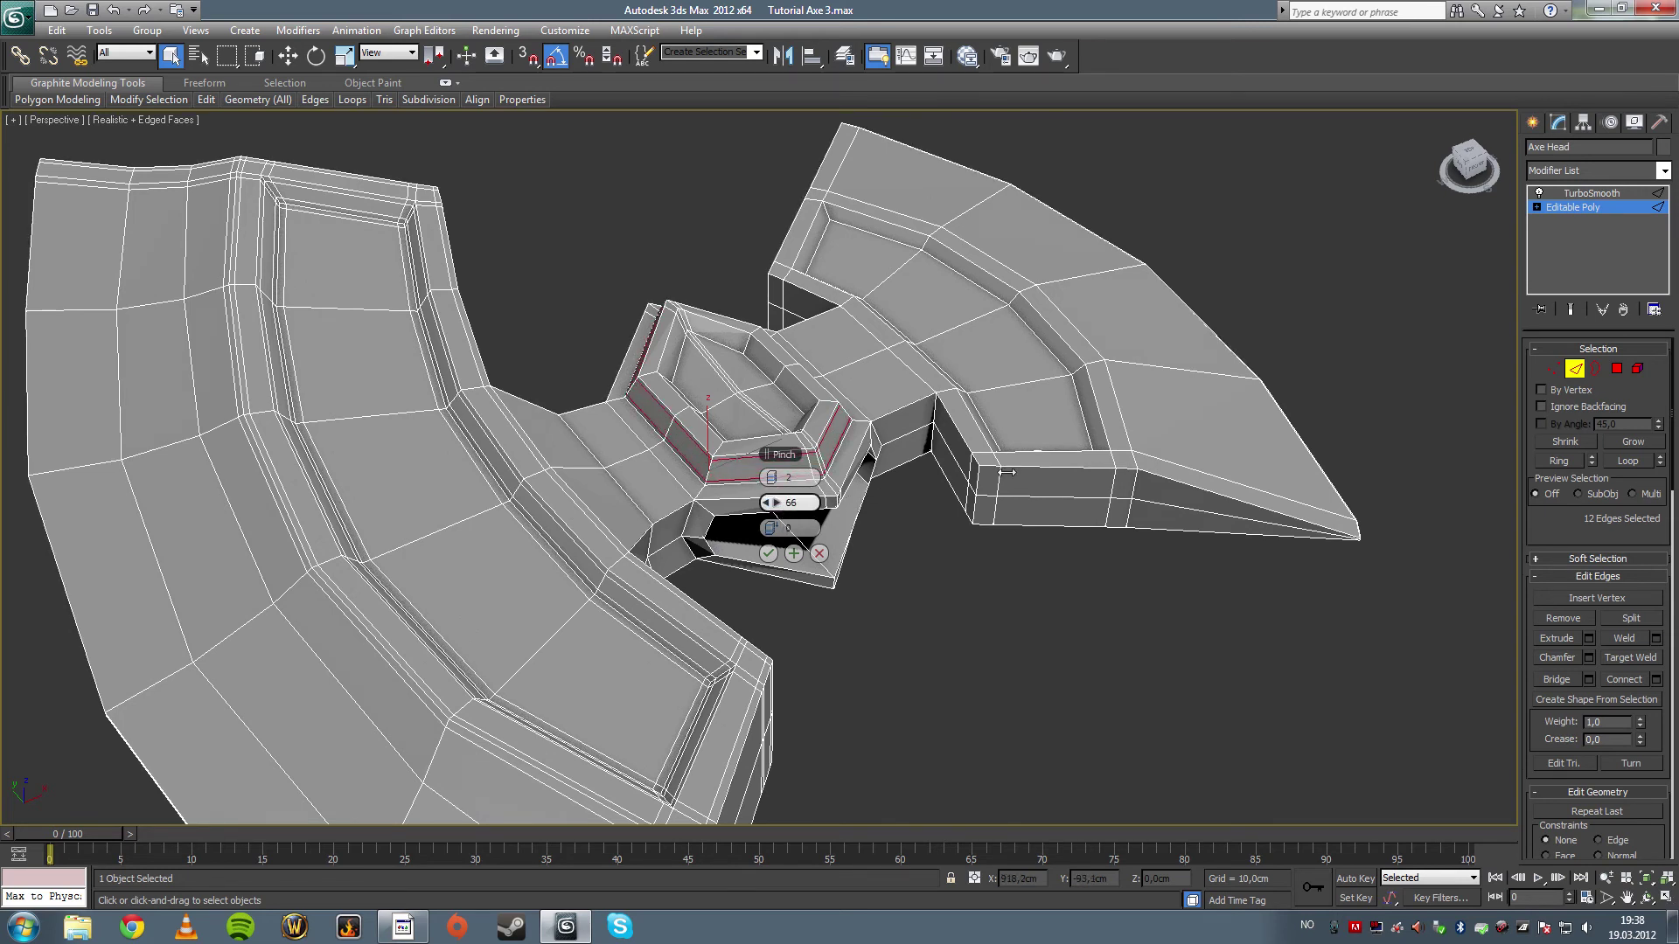
pyautogui.click(769, 553)
# - Connect the edge ring around the hub's raised top rim with 2 segments, pinch 46 and slide 0
pyautogui.click(542, 187)
pyautogui.keyDown('alt'); pyautogui.moveTo(542, 187); pyautogui.dragTo(637, 371, button='middle'); pyautogui.keyUp('alt')
pyautogui.click(636, 369)
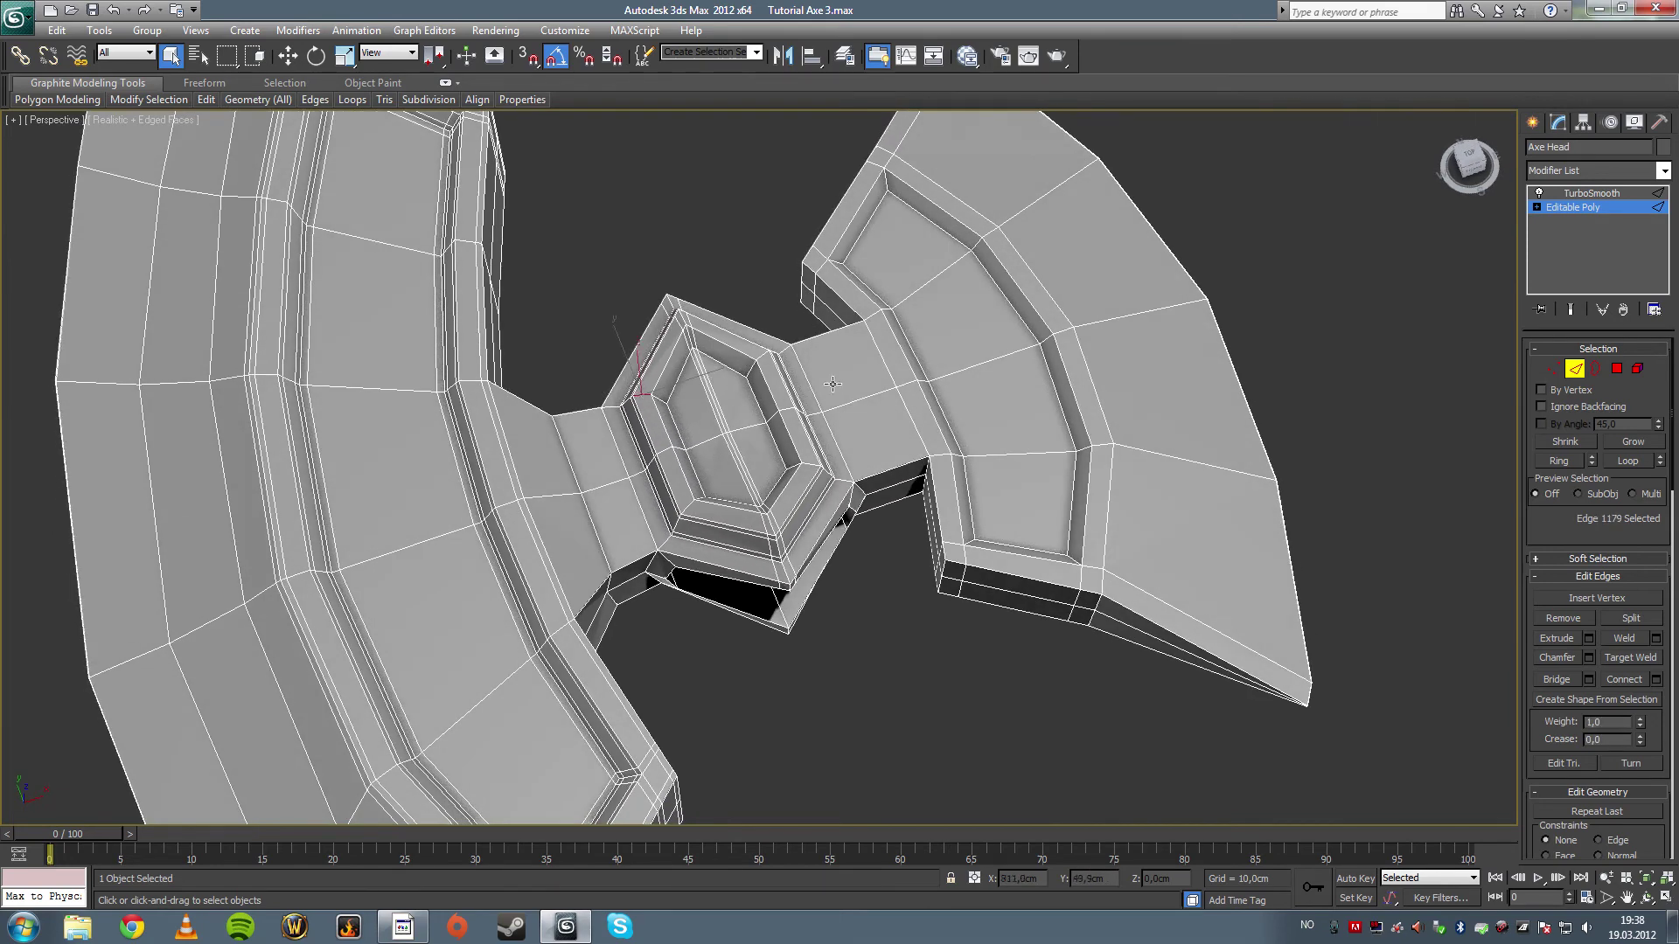
pyautogui.click(1552, 461)
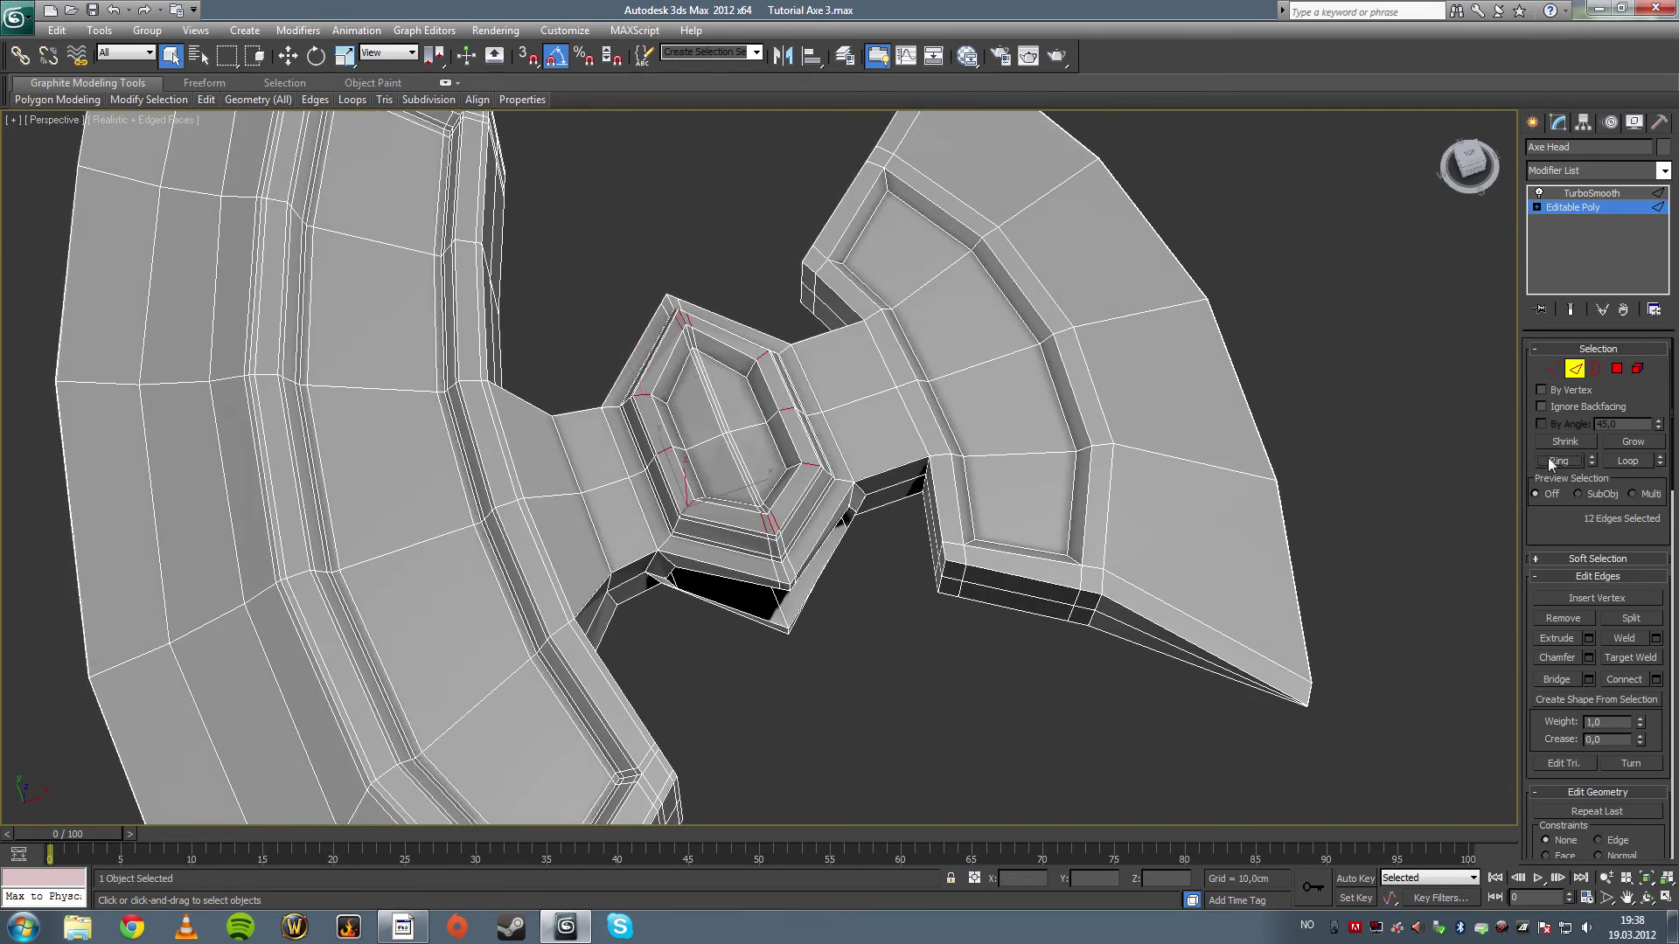
pyautogui.click(1656, 680)
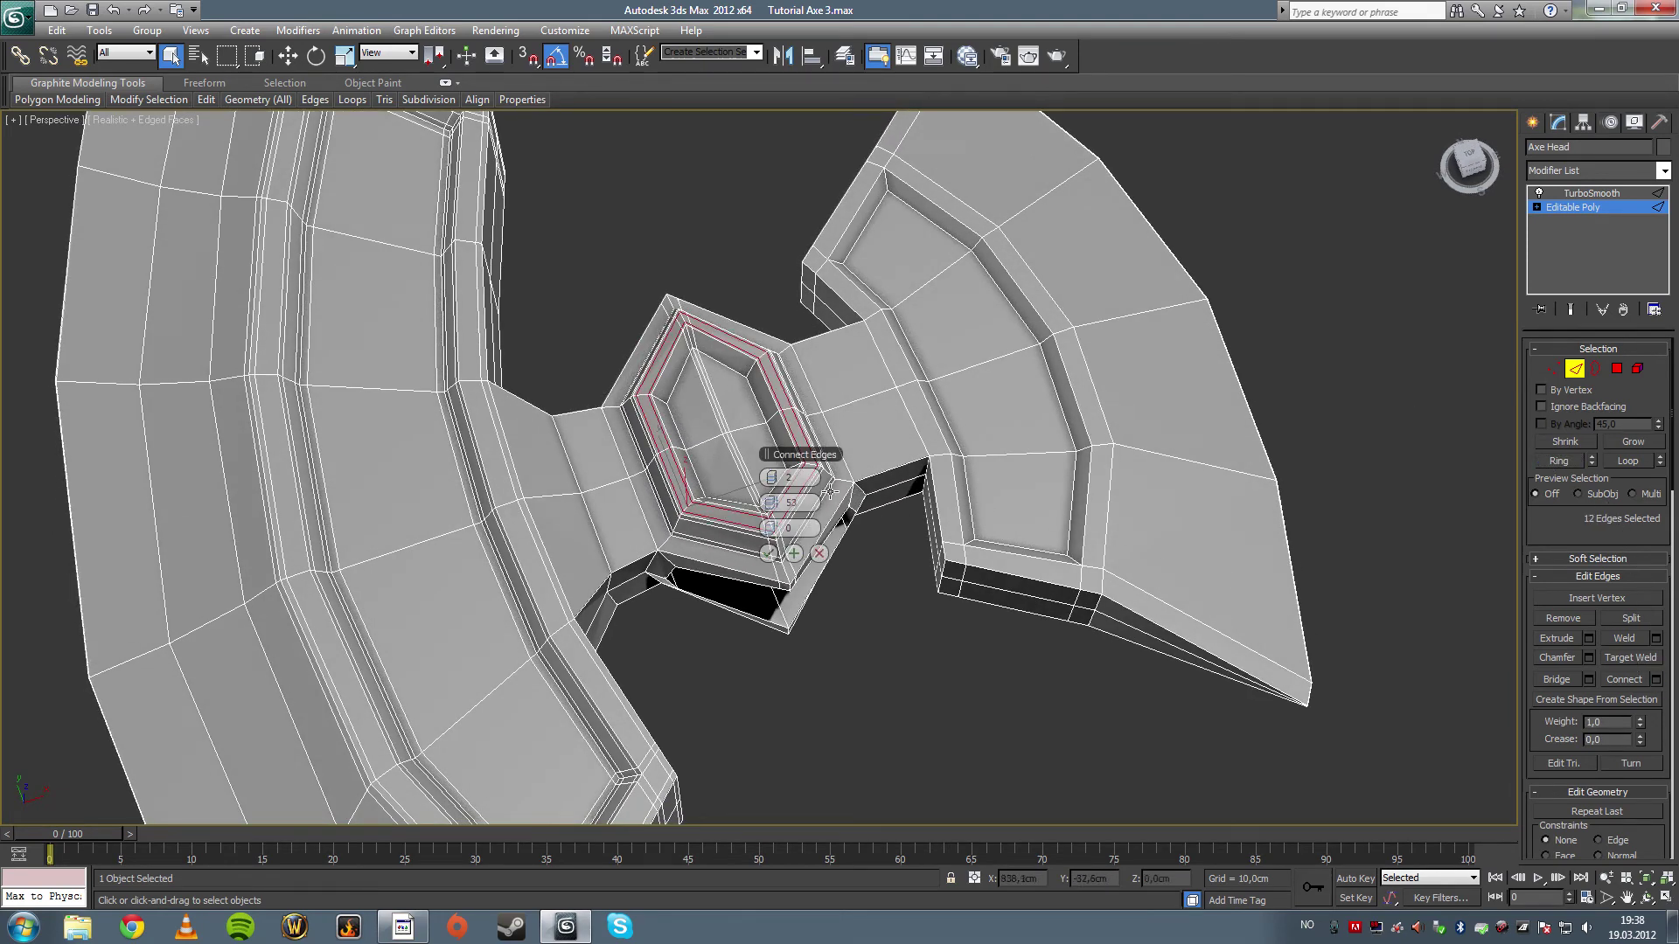
pyautogui.moveTo(776, 503); pyautogui.dragTo(773, 503)
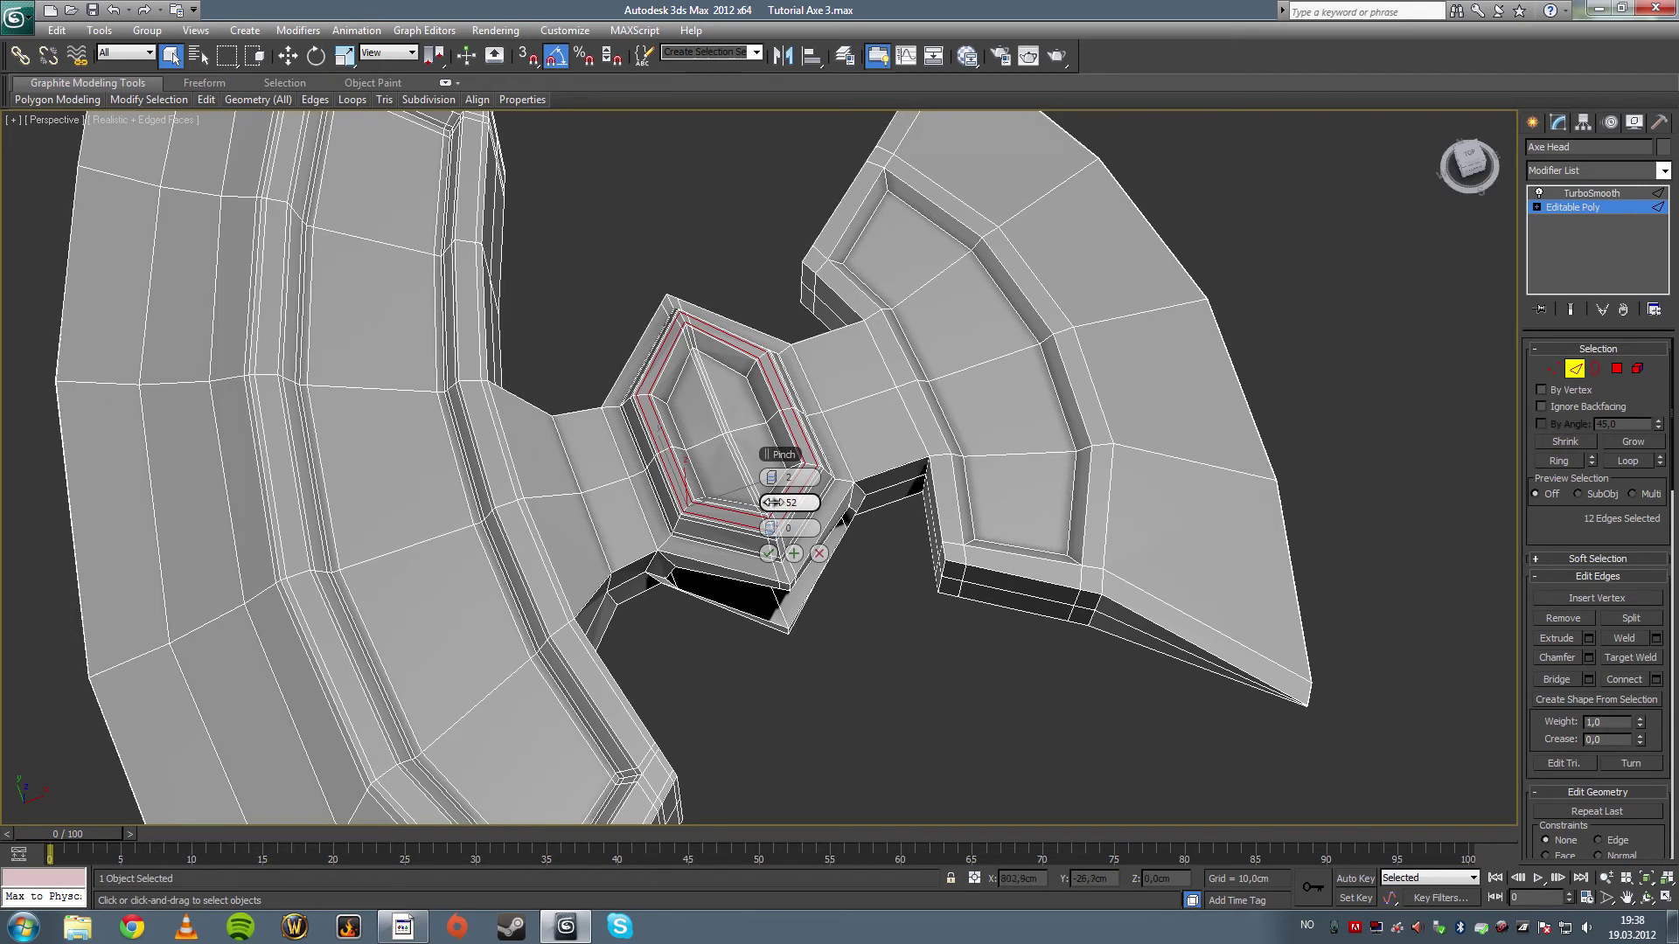
pyautogui.click(768, 554)
# - Connect the edge ring around the inner wall of the hub's recess with 2 segments, pinch 46 and slide 0
pyautogui.click(752, 365)
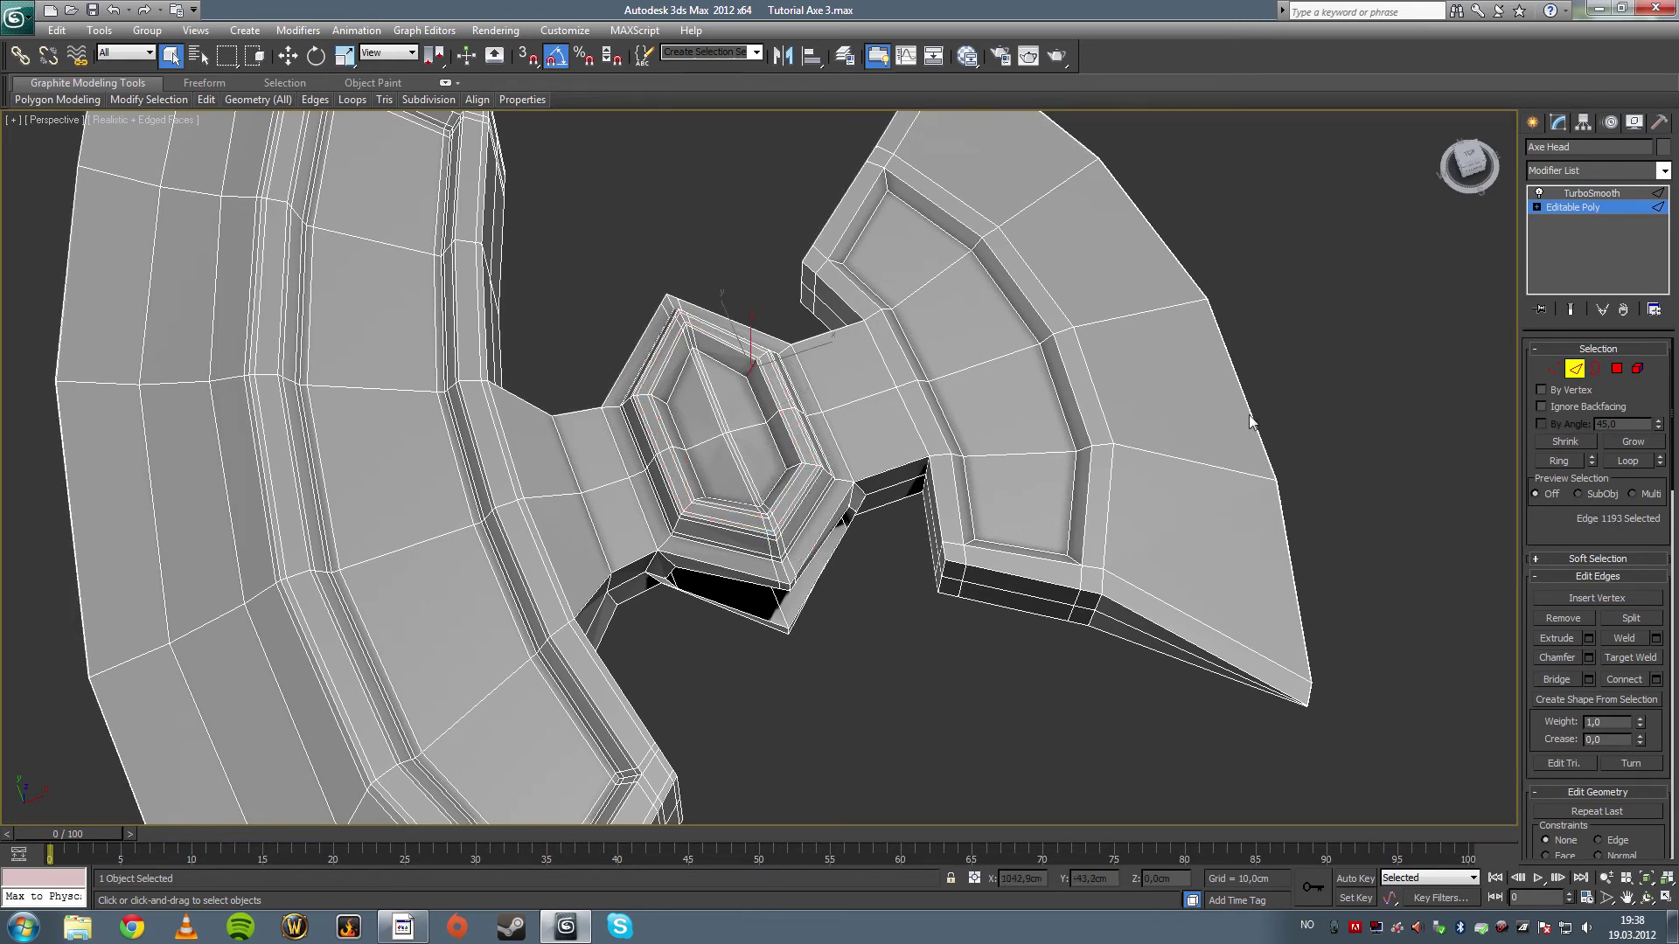
pyautogui.click(1559, 461)
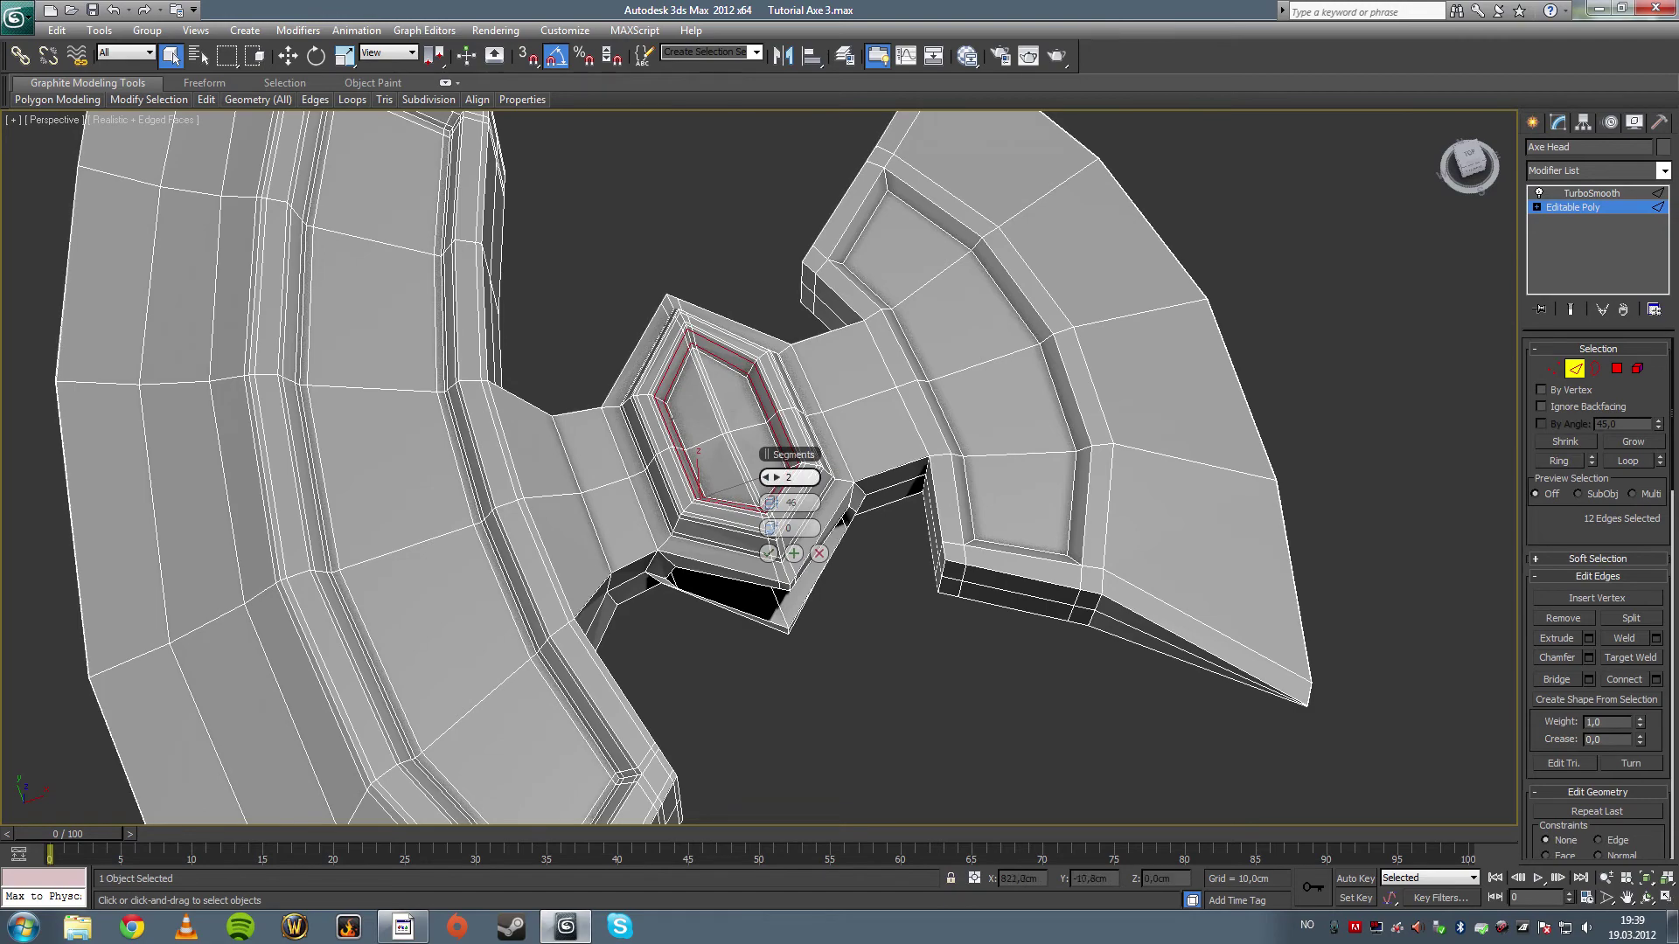
pyautogui.keyDown('alt'); pyautogui.moveTo(771, 376); pyautogui.dragTo(771, 422, button='middle'); pyautogui.keyUp('alt')
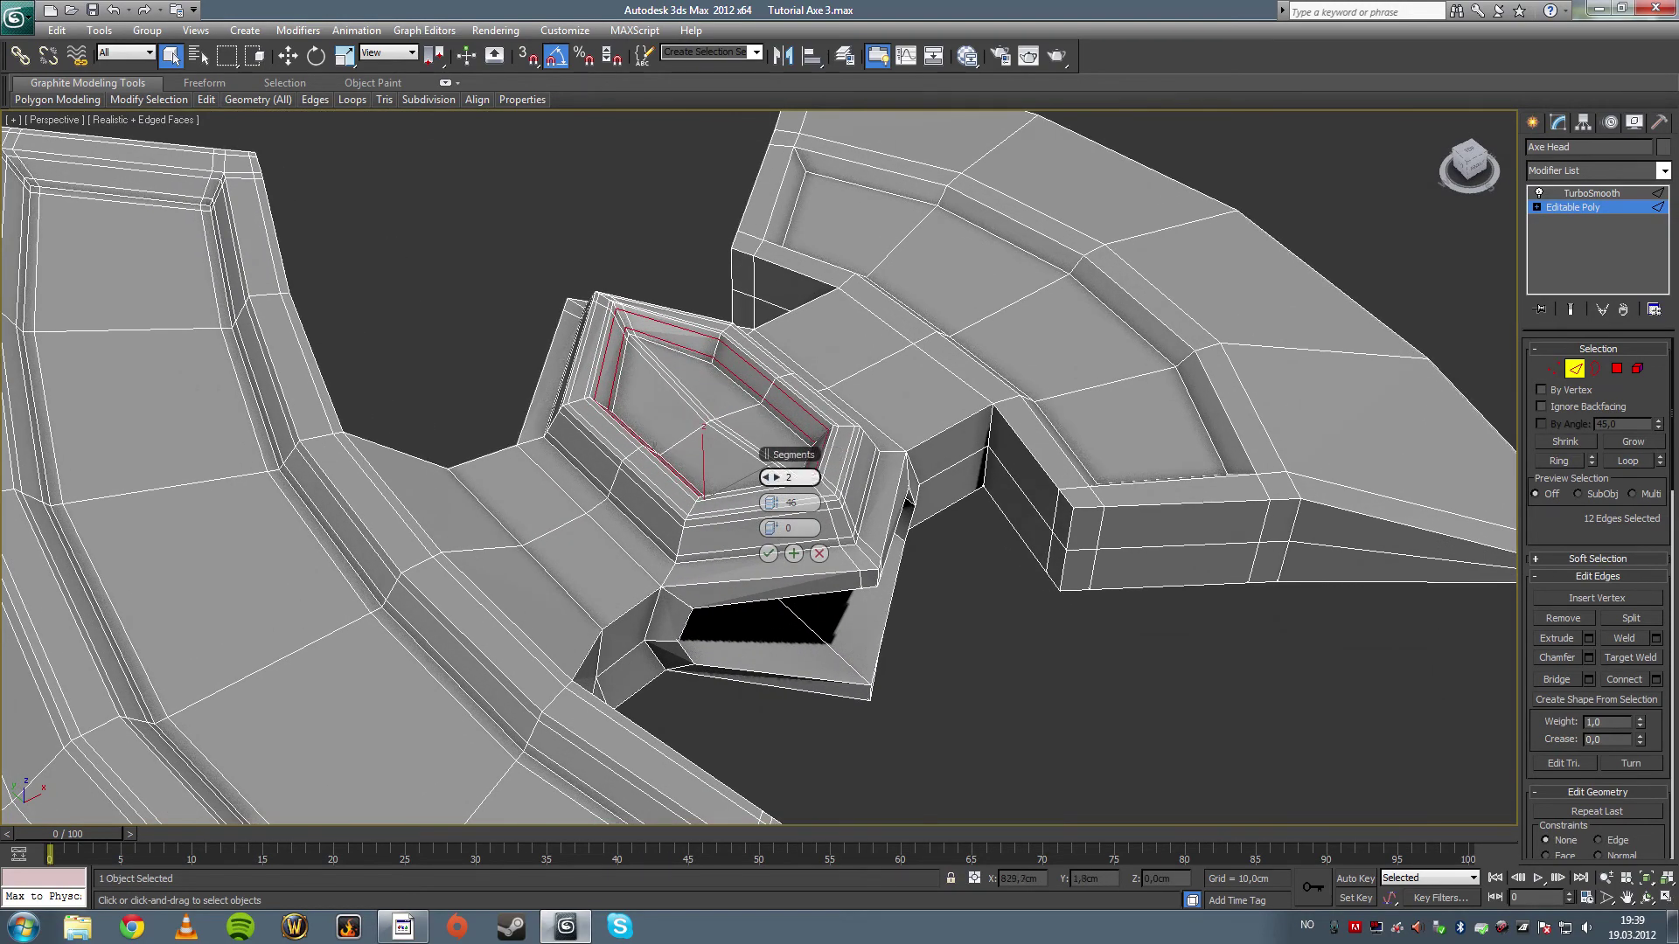
pyautogui.click(768, 553)
pyautogui.click(428, 259)
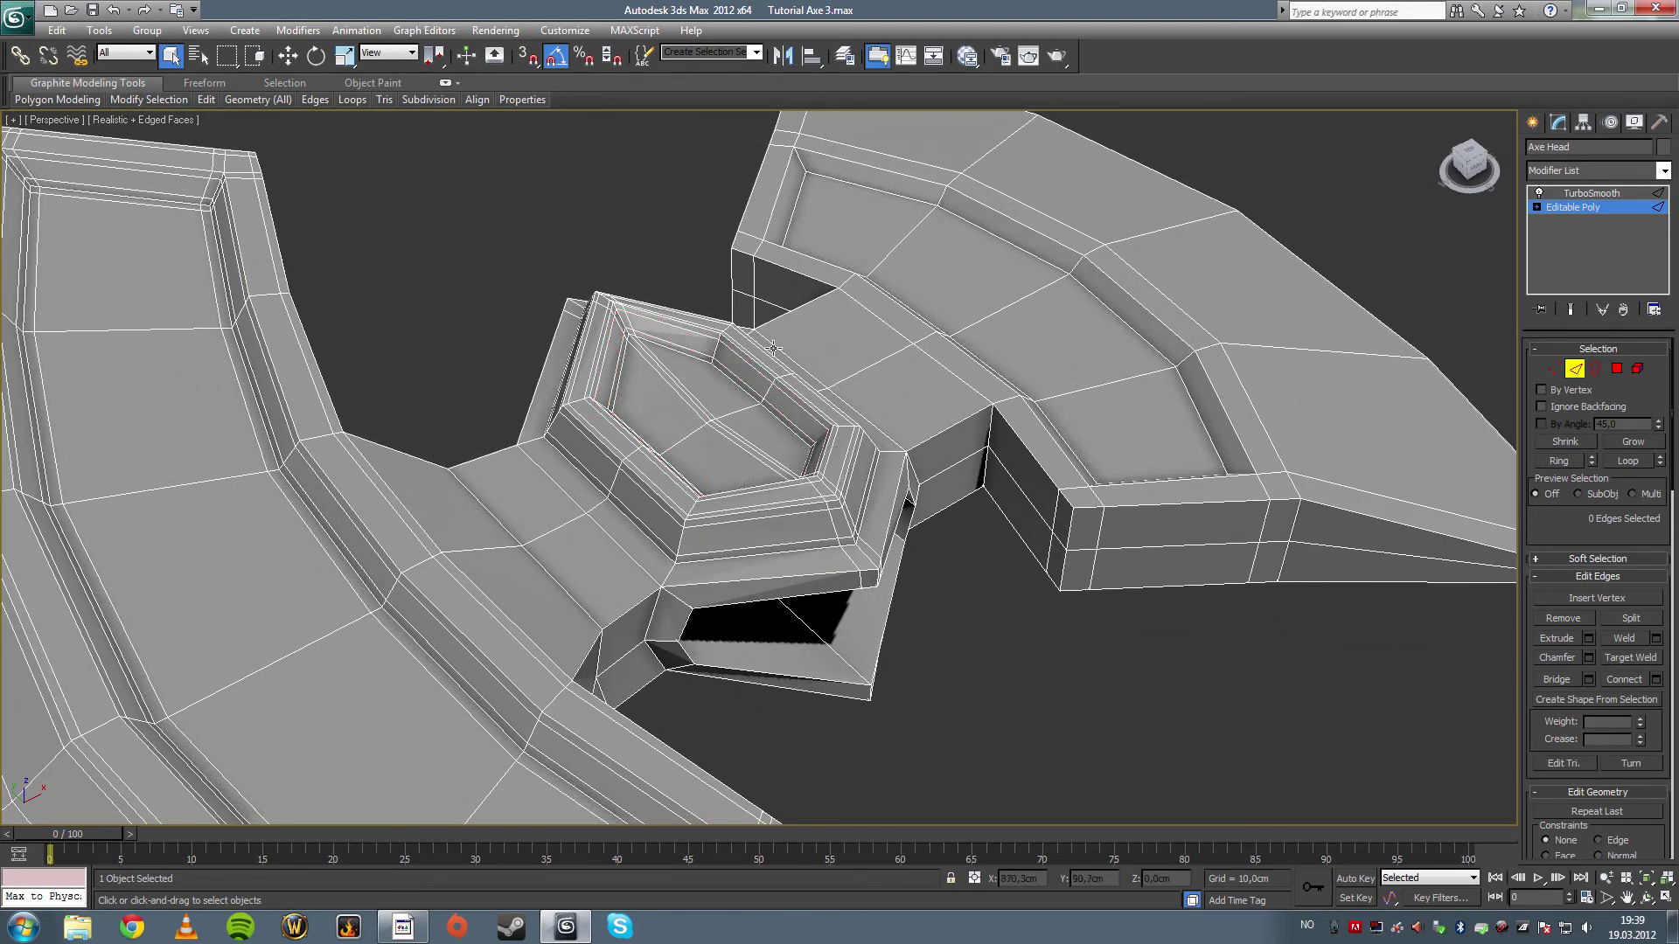
# - Leave the Edge level, deselect the axe head, hide the edged faces and examine the smoothed recess on the hub
pyautogui.moveTo(781, 348)
pyautogui.keyDown('alt'); pyautogui.mouseDown(button='middle')
pyautogui.moveTo(748, 354)
pyautogui.moveTo(723, 417)
pyautogui.moveTo(778, 365)
pyautogui.mouseUp(button='middle'); pyautogui.keyUp('alt')
pyautogui.click(1576, 372)
pyautogui.click(835, 183)
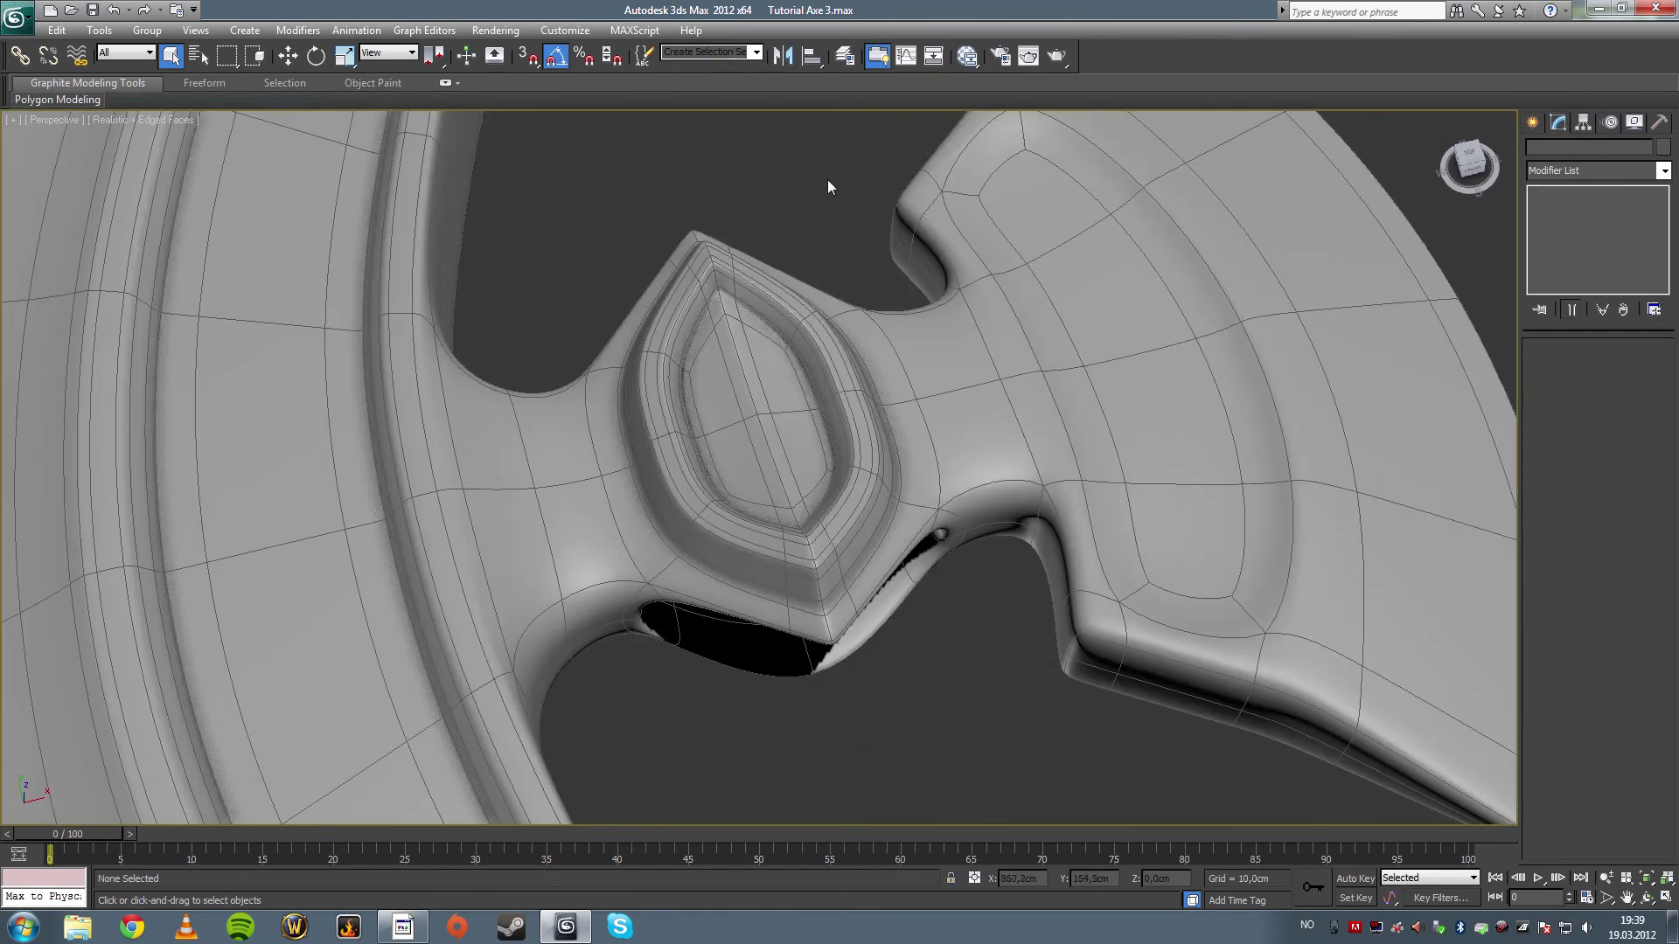
pyautogui.click(1645, 898)
pyautogui.press('F4')
pyautogui.moveTo(678, 494)
pyautogui.mouseDown()
pyautogui.moveTo(710, 461)
pyautogui.moveTo(688, 483)
pyautogui.mouseUp()
pyautogui.moveTo(811, 504); pyautogui.dragTo(614, 413)
pyautogui.click(172, 55)
# - Reselect the axe head, show the edged faces and return to the Edge level of its Editable Poly
pyautogui.click(869, 420)
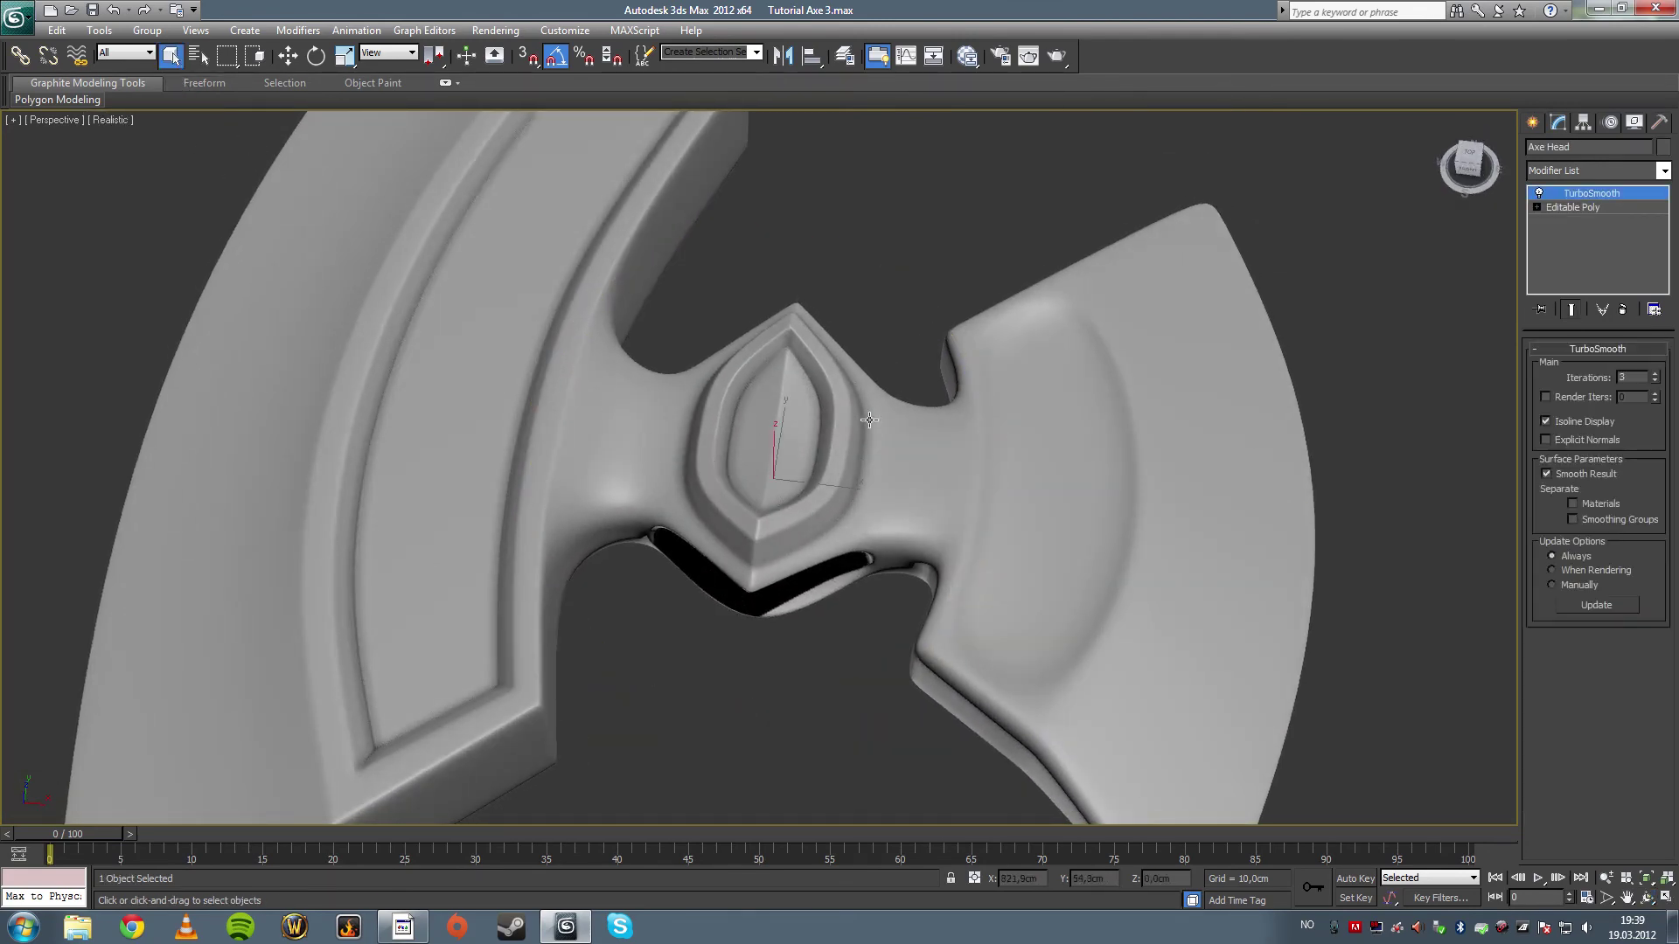
pyautogui.click(1572, 207)
pyautogui.keyDown('alt'); pyautogui.moveTo(854, 480); pyautogui.dragTo(1289, 430, button='middle'); pyautogui.keyUp('alt')
pyautogui.press('F4')
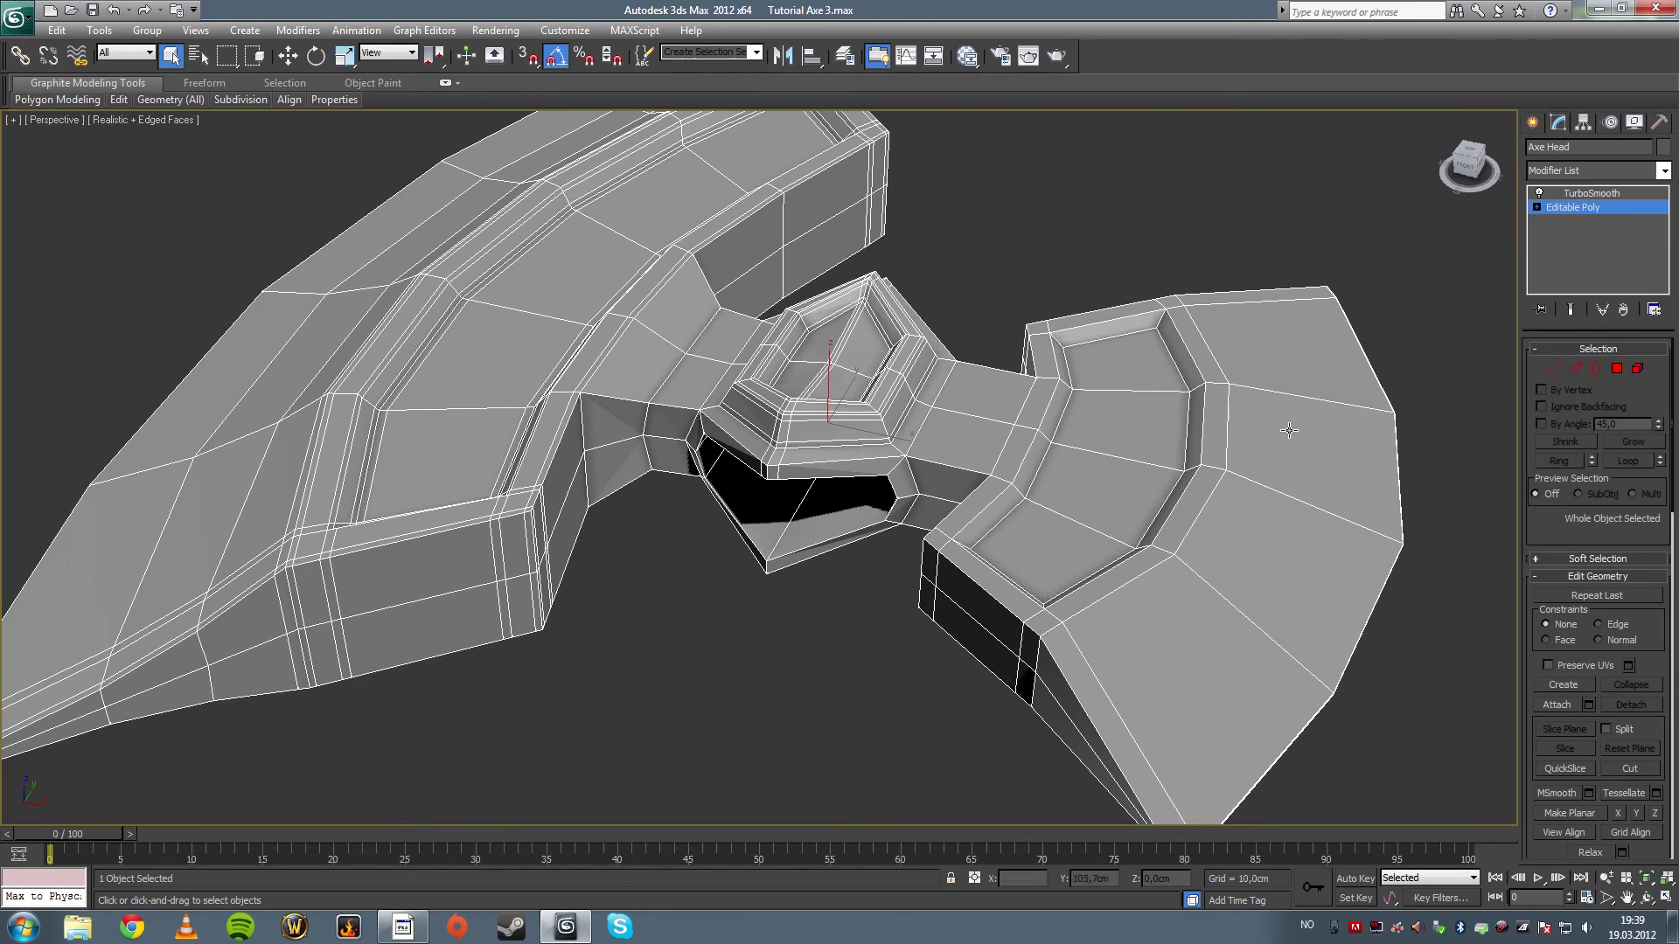
pyautogui.click(1574, 371)
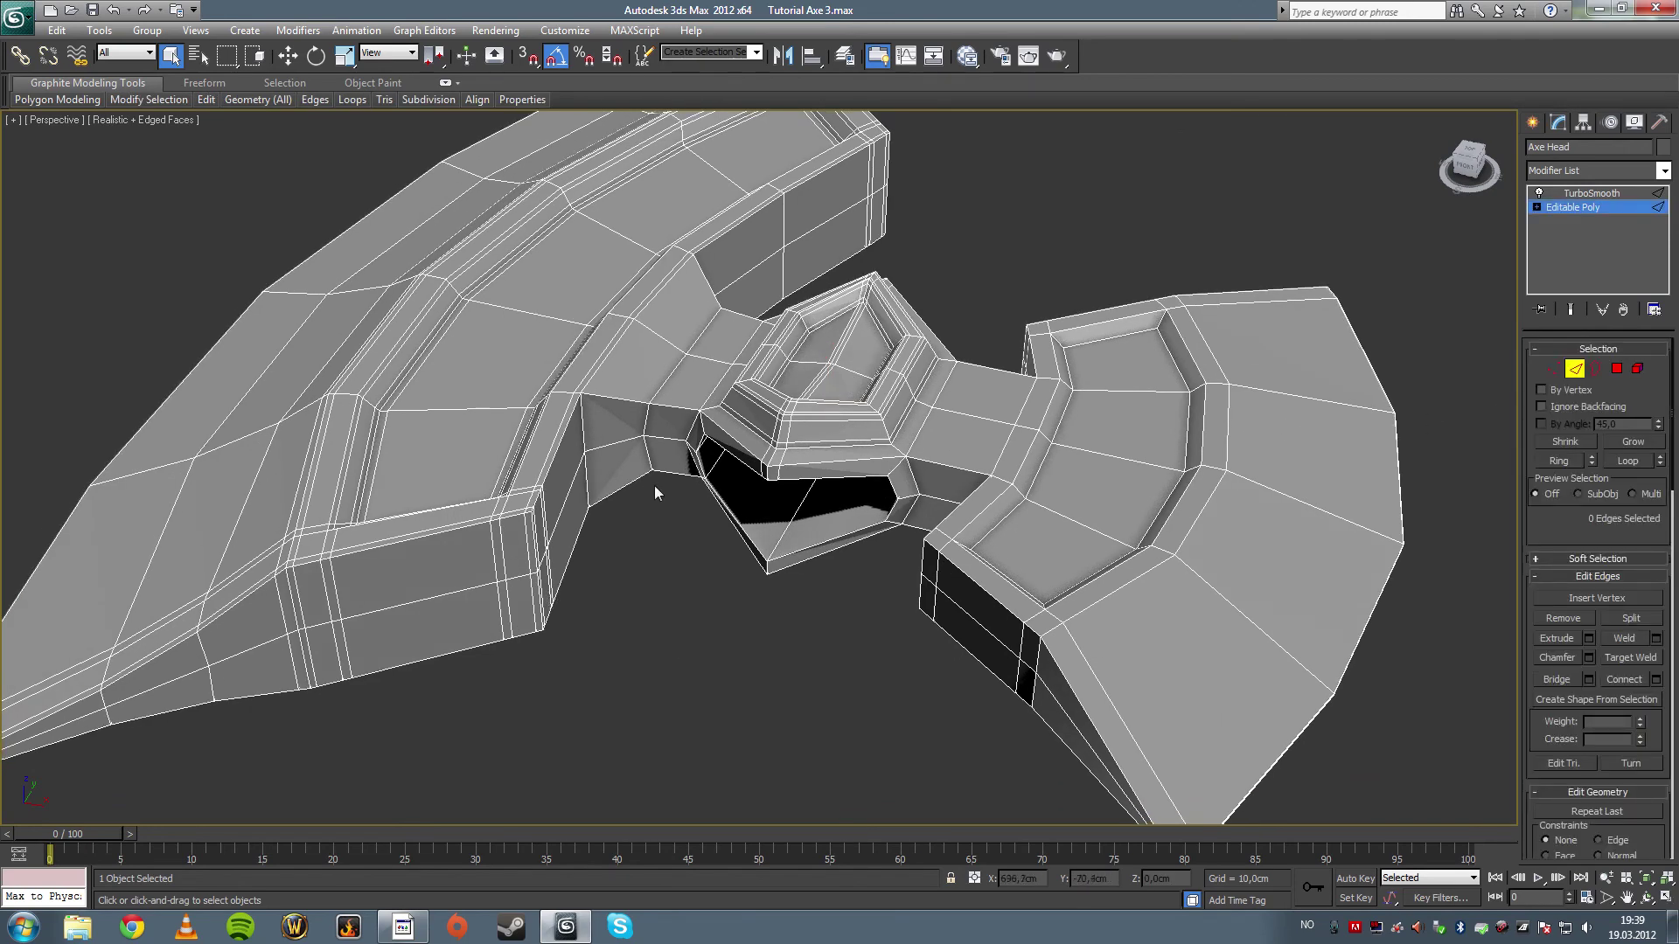
# - Connect the edge ring around the rim of the hub's shaft opening with 2 segments, pinch 46 and slide 0
pyautogui.keyDown('alt'); pyautogui.moveTo(710, 503); pyautogui.dragTo(727, 467, button='middle'); pyautogui.keyUp('alt')
pyautogui.moveTo(839, 404); pyautogui.dragTo(825, 455, button='middle')
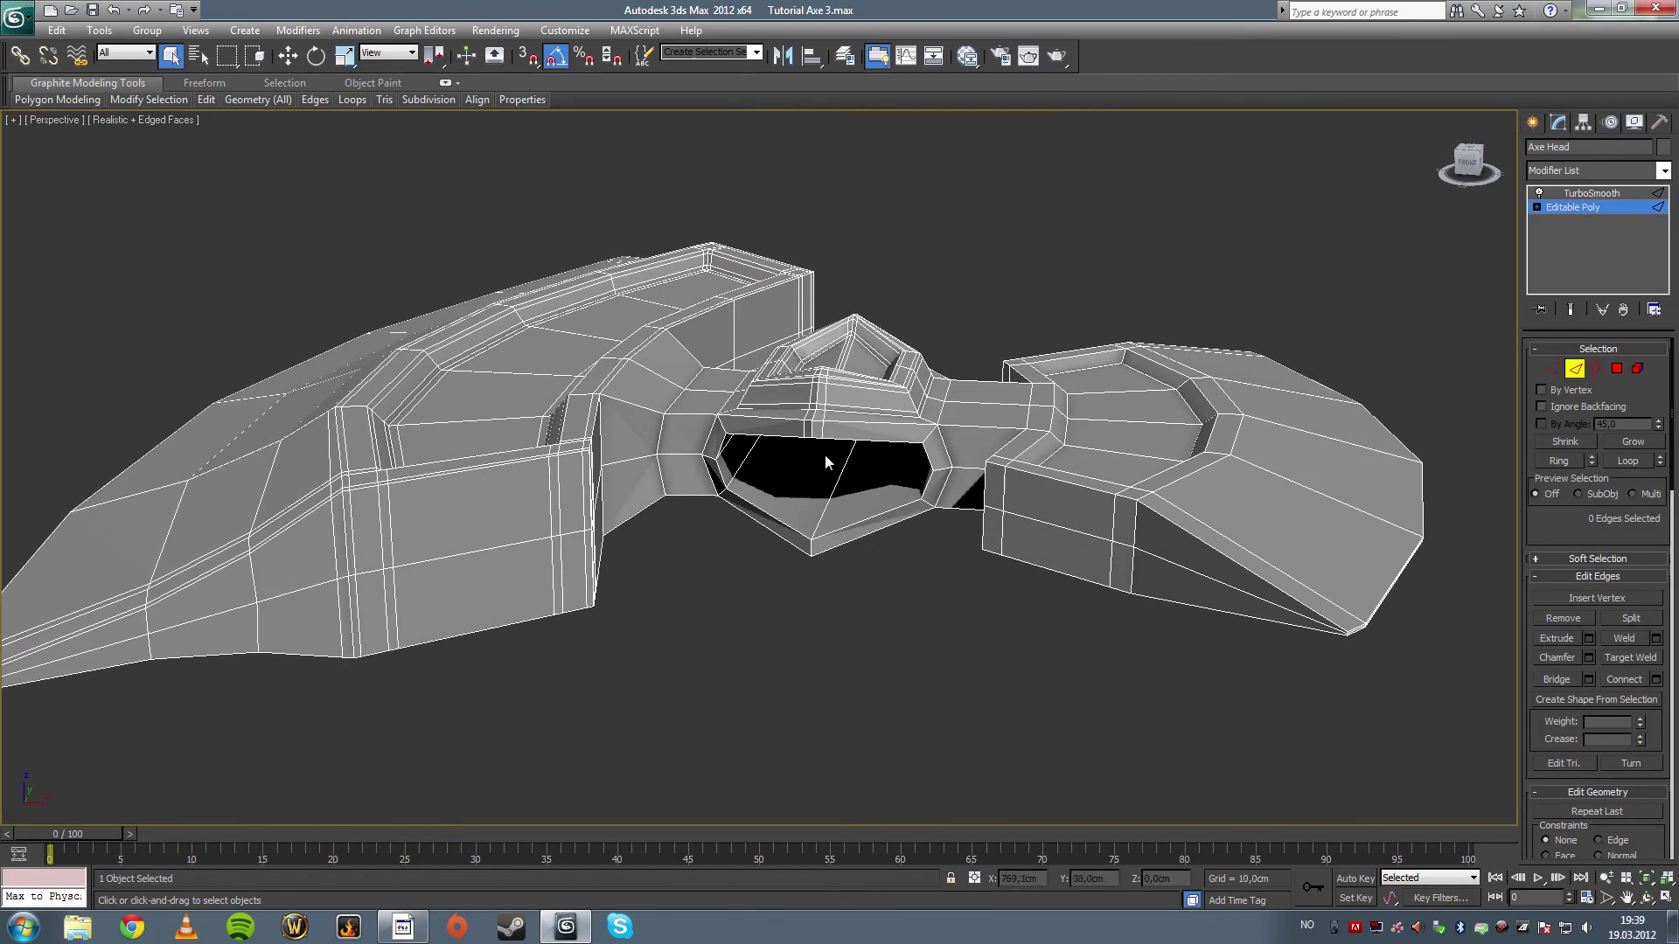
pyautogui.scroll(1, 826, 454)
pyautogui.click(839, 418)
pyautogui.click(1559, 461)
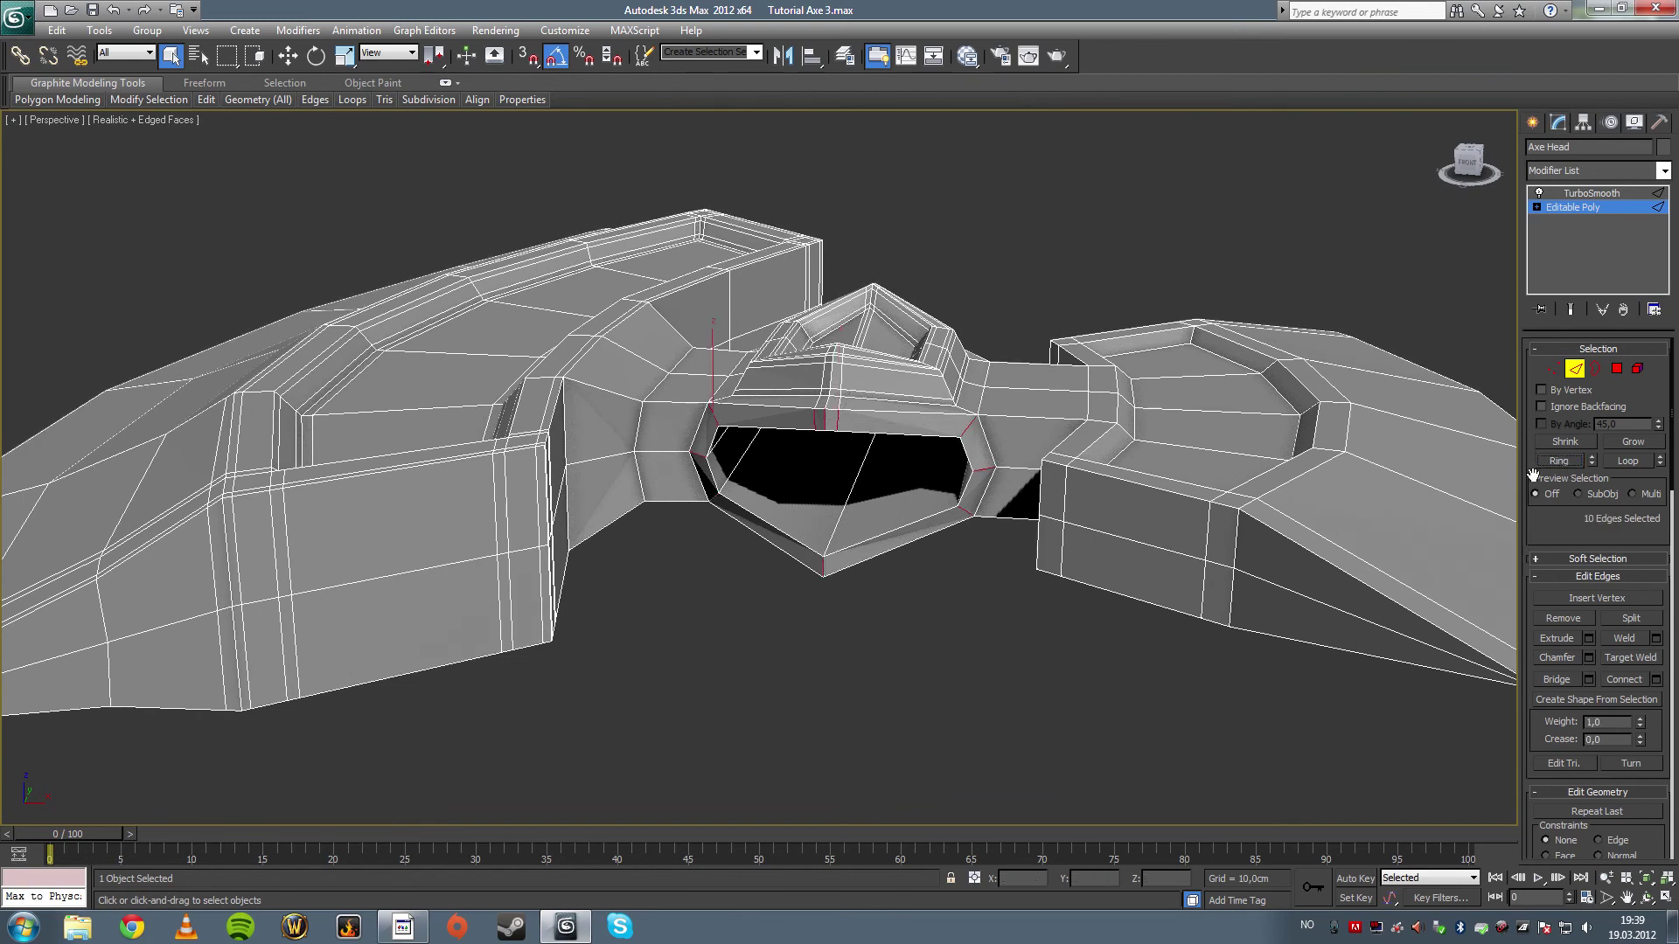
pyautogui.click(1655, 680)
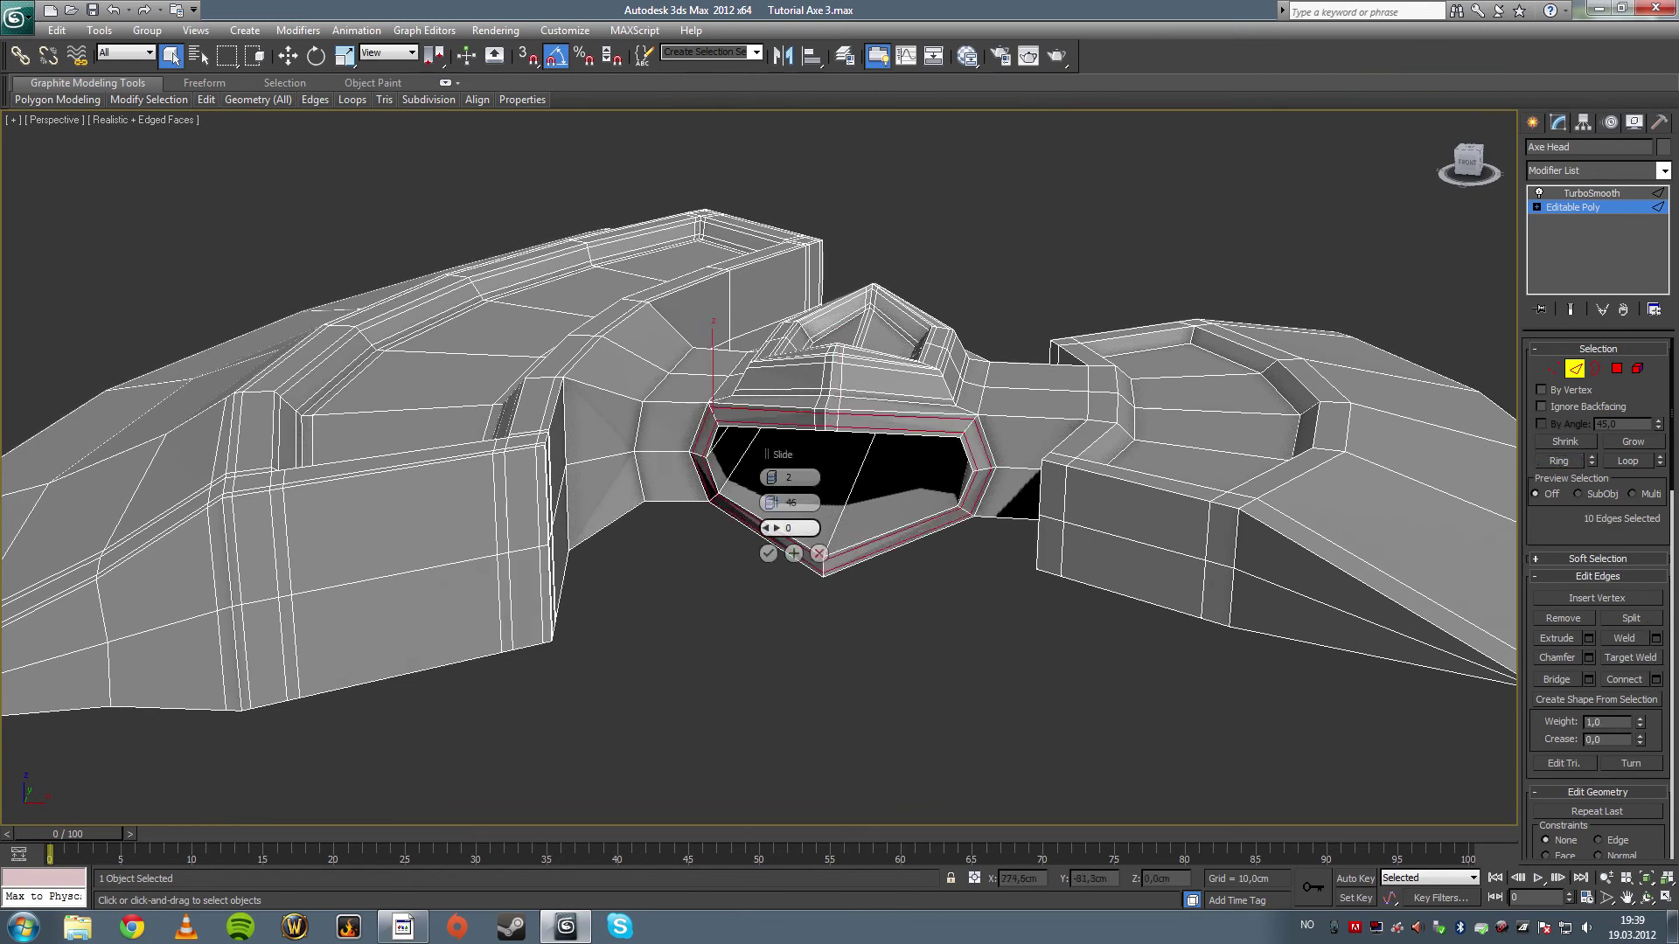
pyautogui.click(768, 553)
pyautogui.click(792, 653)
# - Connect the edge ring along the inside of the shaft hole with 3 segments, raising the pinch to push the outer loops toward the openings
pyautogui.keyDown('alt'); pyautogui.moveTo(792, 653); pyautogui.dragTo(703, 406, button='middle'); pyautogui.keyUp('alt')
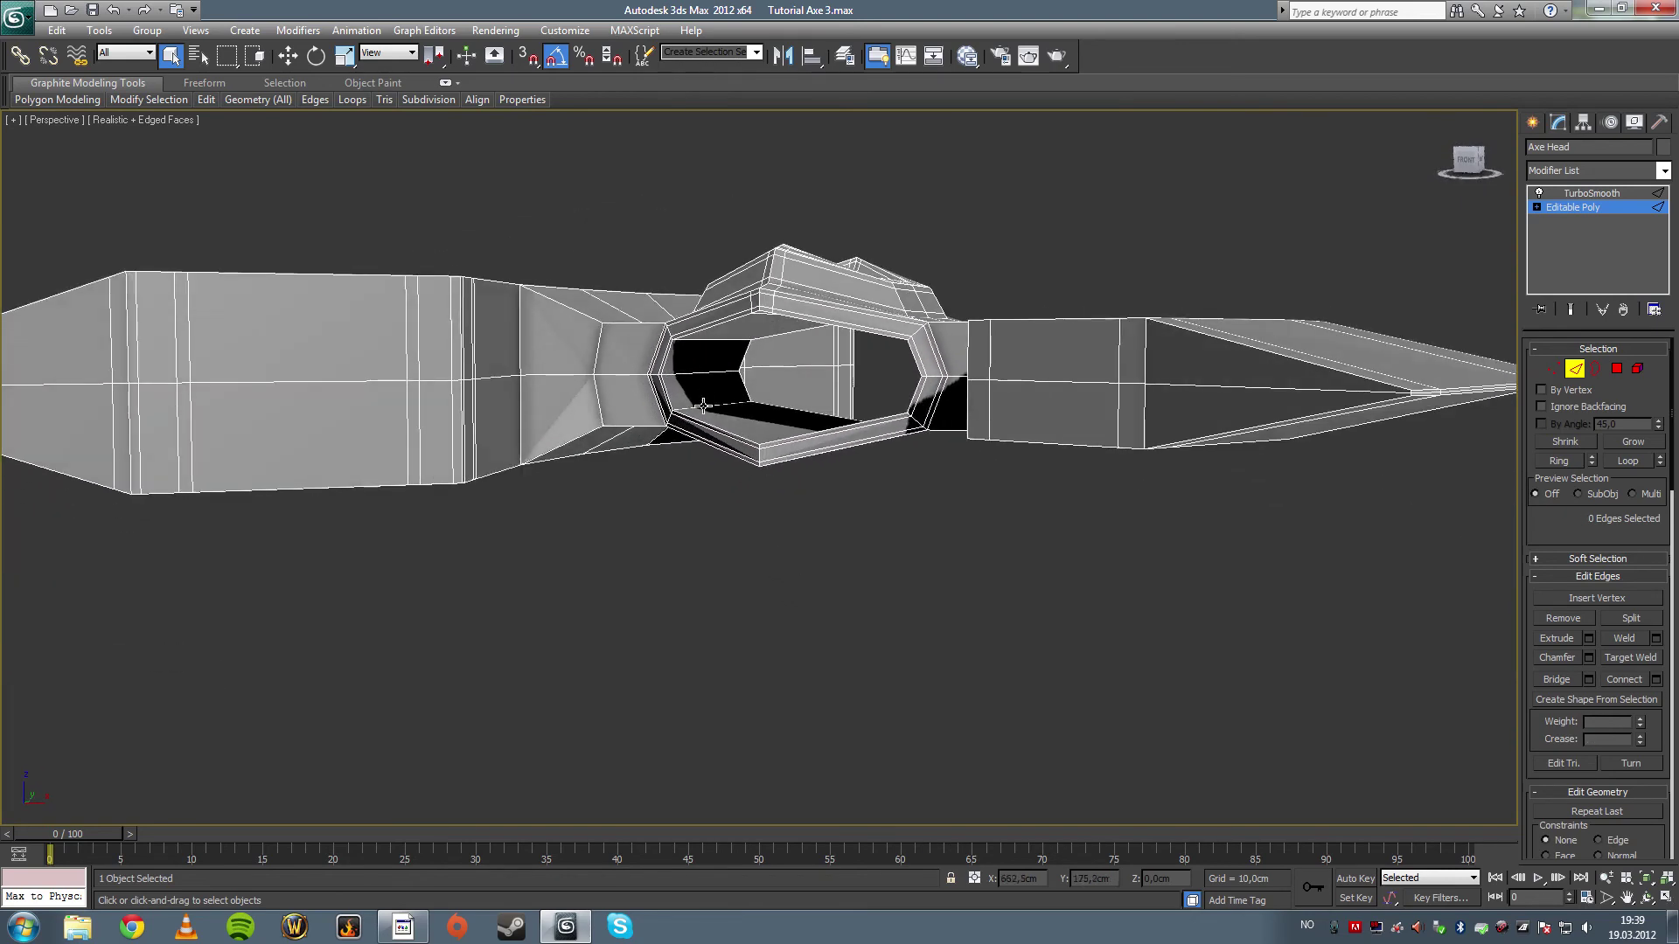
pyautogui.click(703, 374)
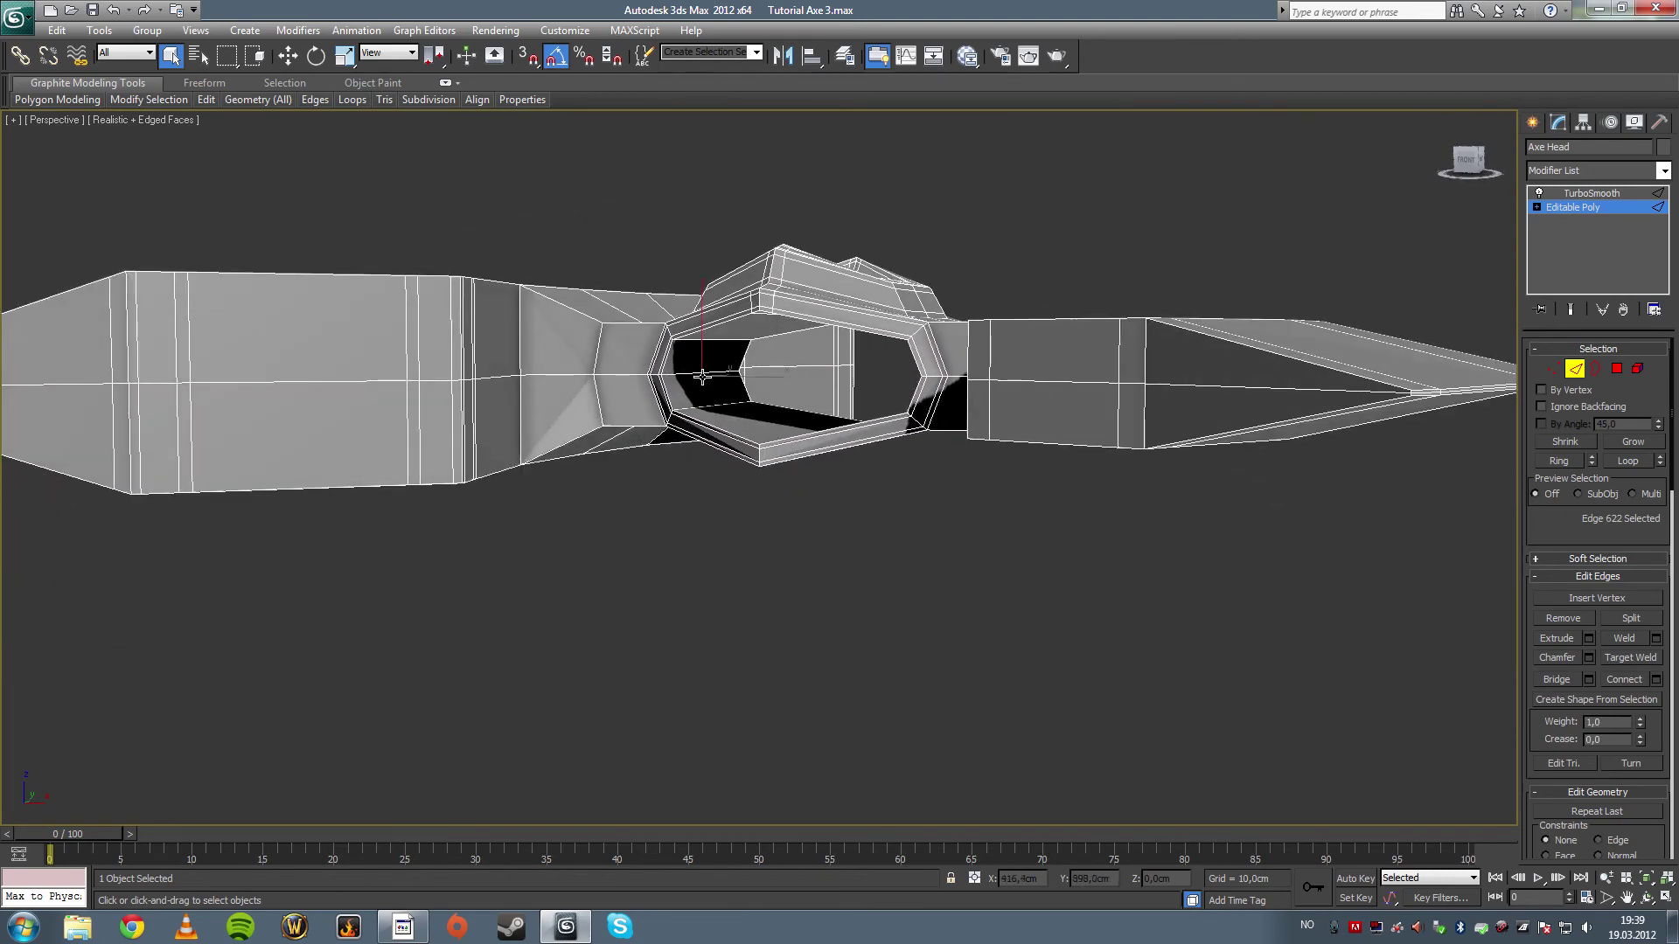
pyautogui.click(1565, 466)
pyautogui.keyDown('alt'); pyautogui.moveTo(822, 410); pyautogui.dragTo(792, 461, button='middle'); pyautogui.keyUp('alt')
pyautogui.scroll(5, 790, 475)
pyautogui.scroll(2, 790, 472)
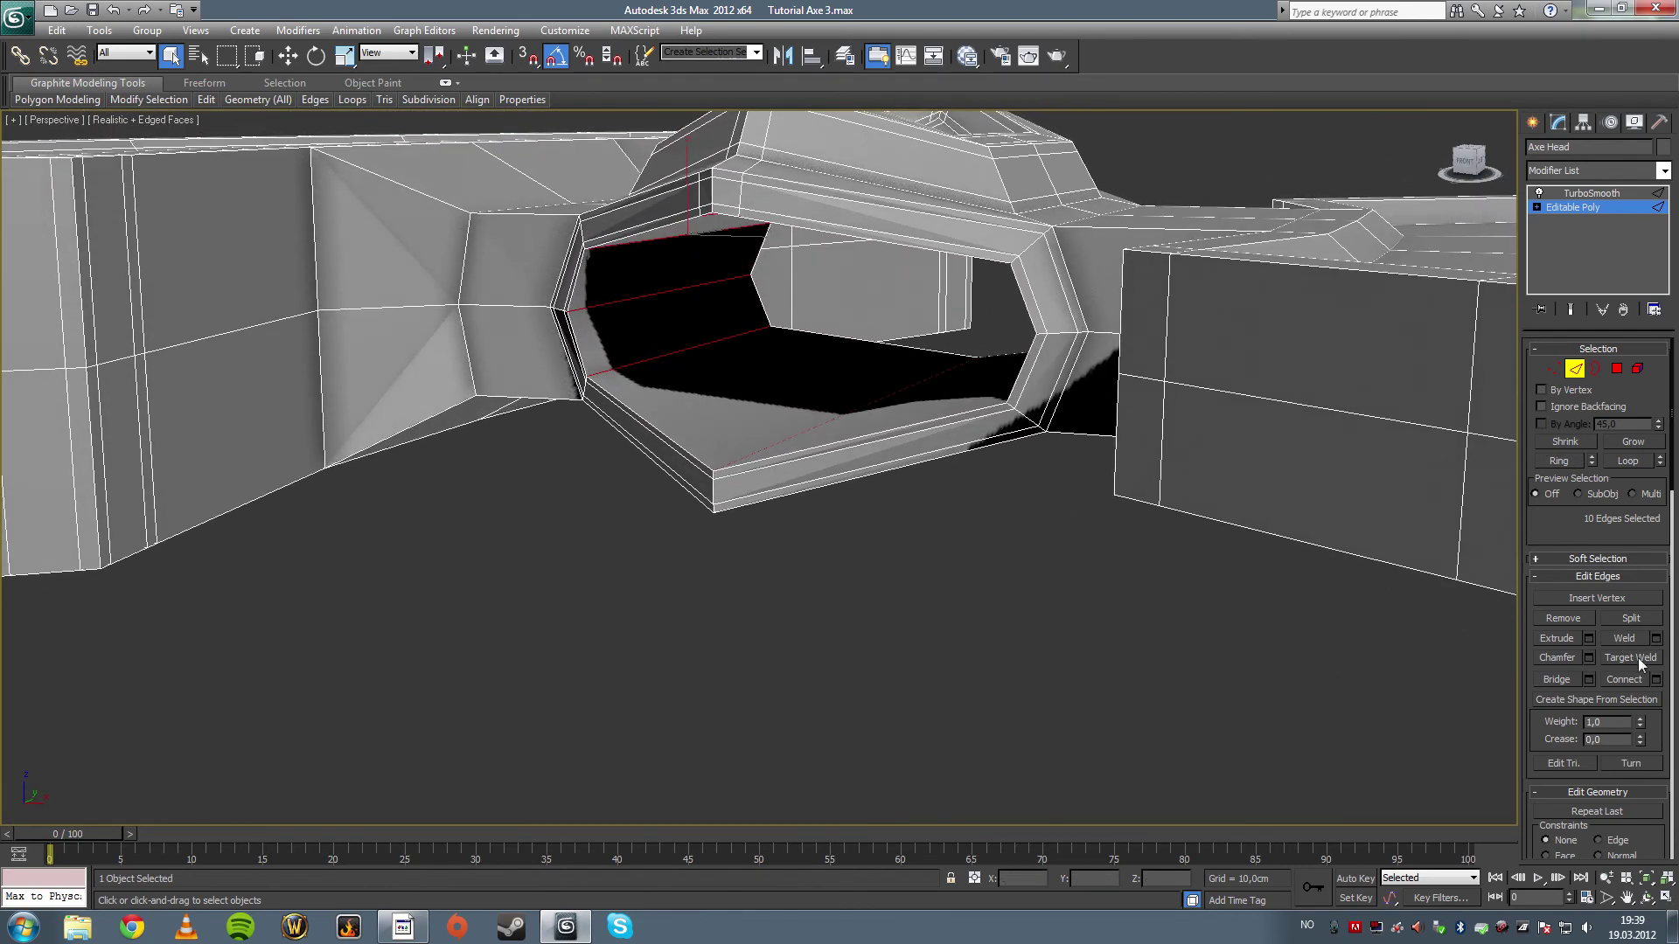
pyautogui.click(1655, 678)
pyautogui.click(776, 478)
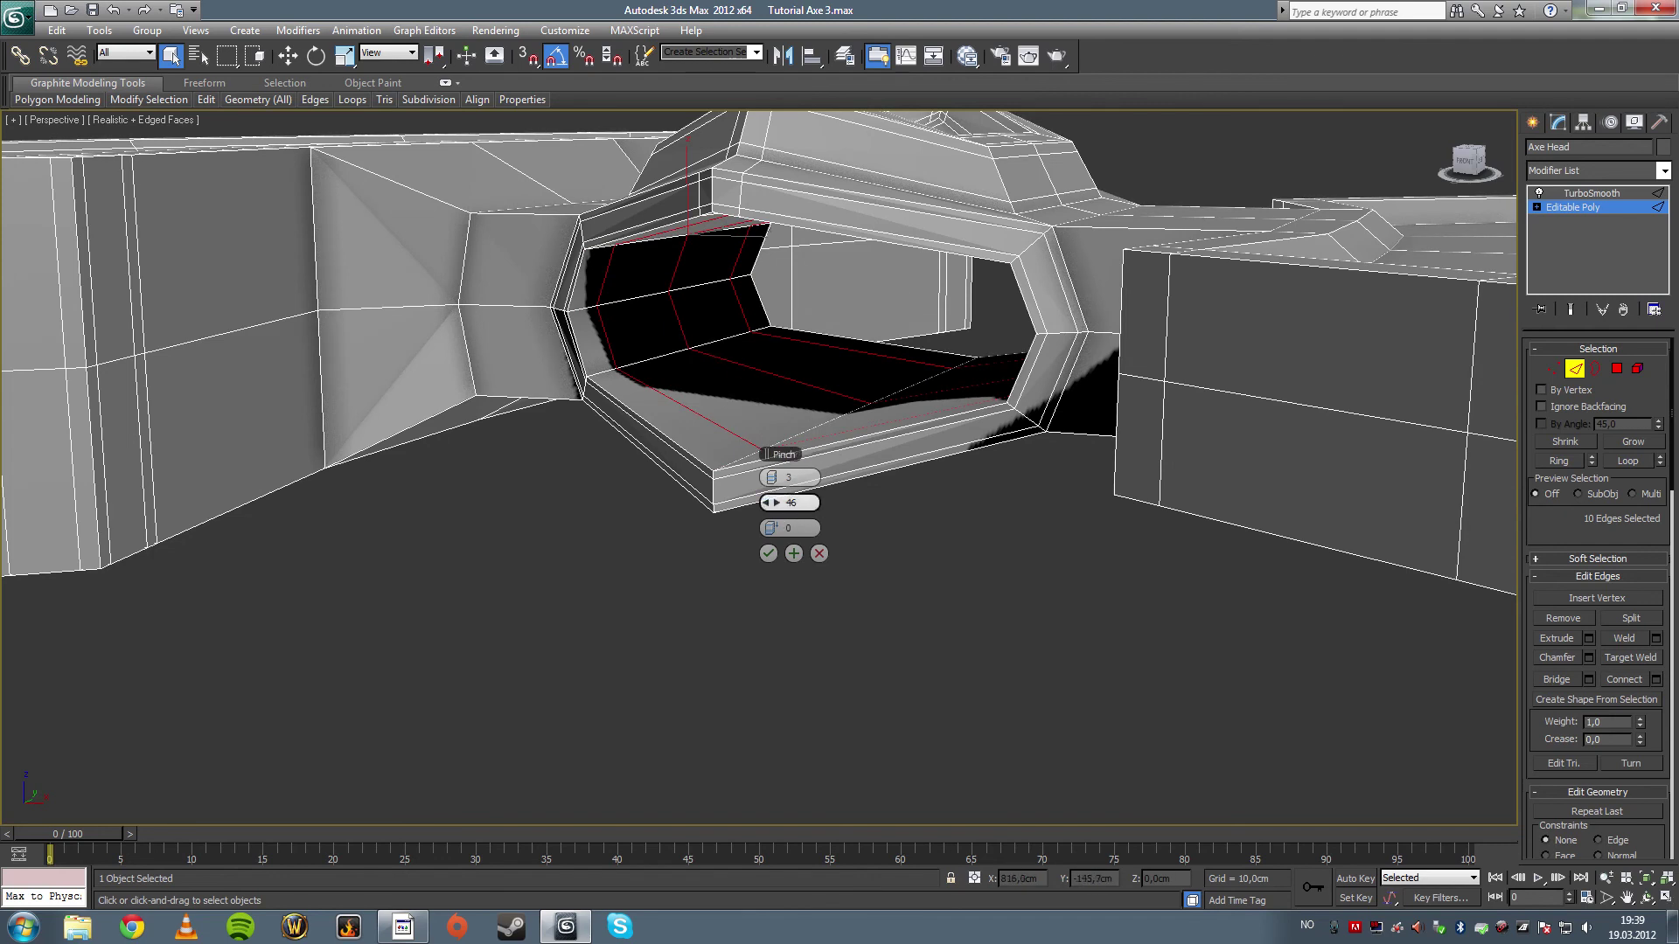
pyautogui.moveTo(775, 503); pyautogui.dragTo(930, 492)
pyautogui.click(768, 553)
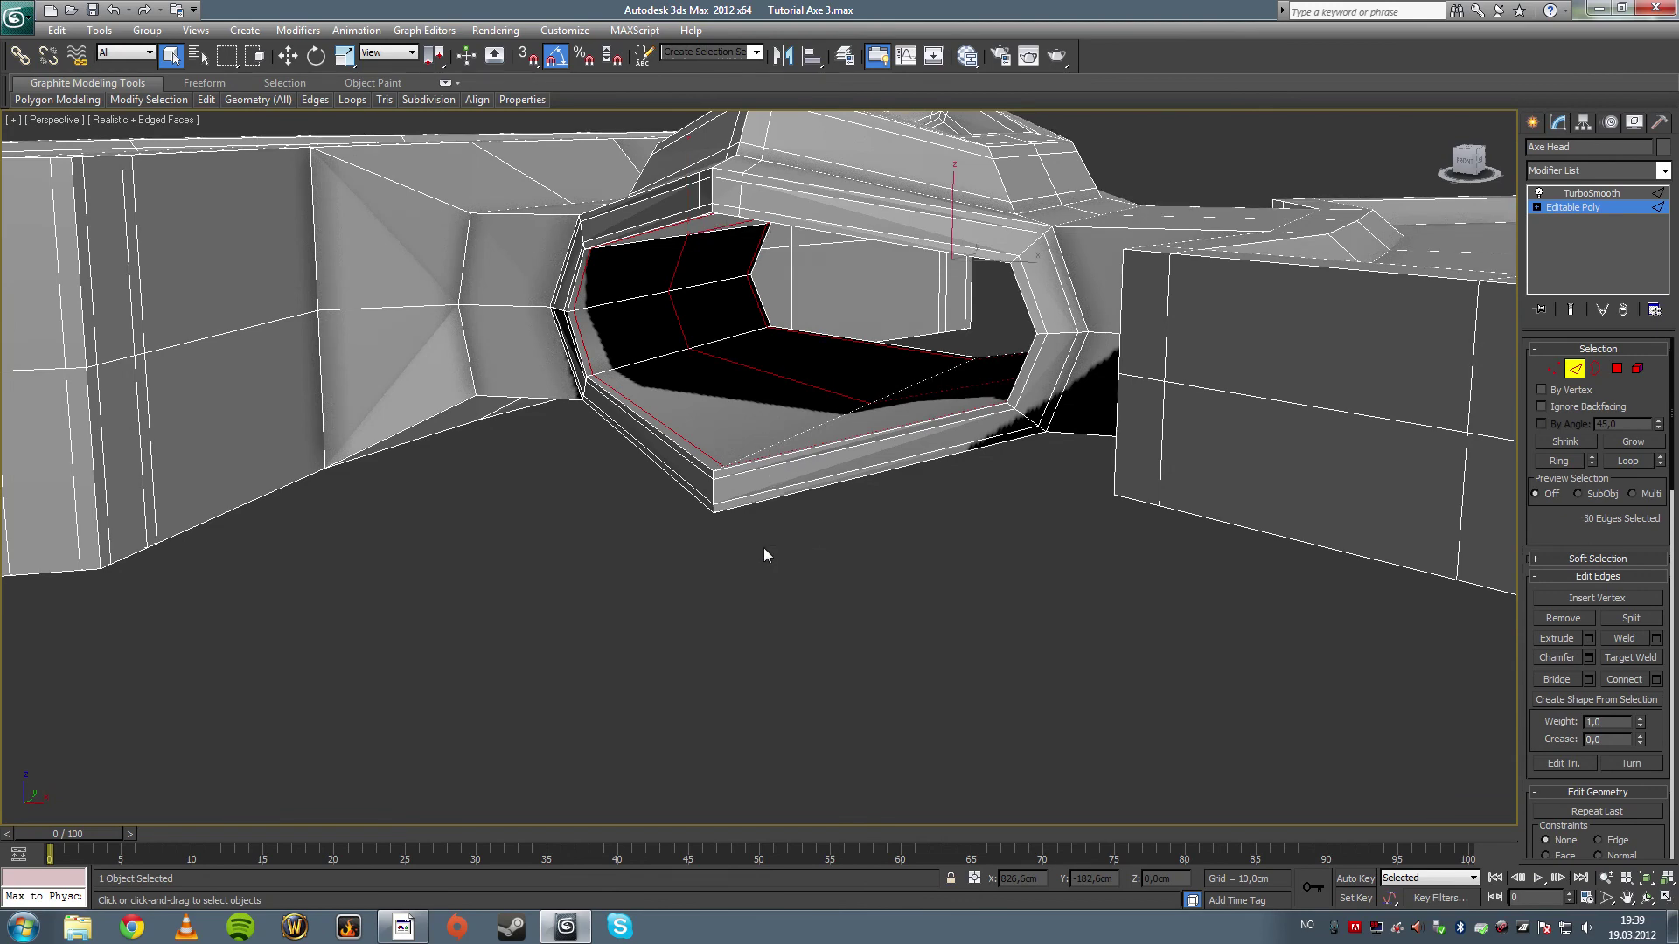
# - Leave the Edge level, deselect the axe head and check the smoothed shaft opening with and without edged faces
pyautogui.click(1574, 368)
pyautogui.click(1063, 648)
pyautogui.keyDown('alt'); pyautogui.moveTo(849, 575); pyautogui.dragTo(811, 493, button='middle'); pyautogui.keyUp('alt')
pyautogui.press('F4')
pyautogui.press('F4')
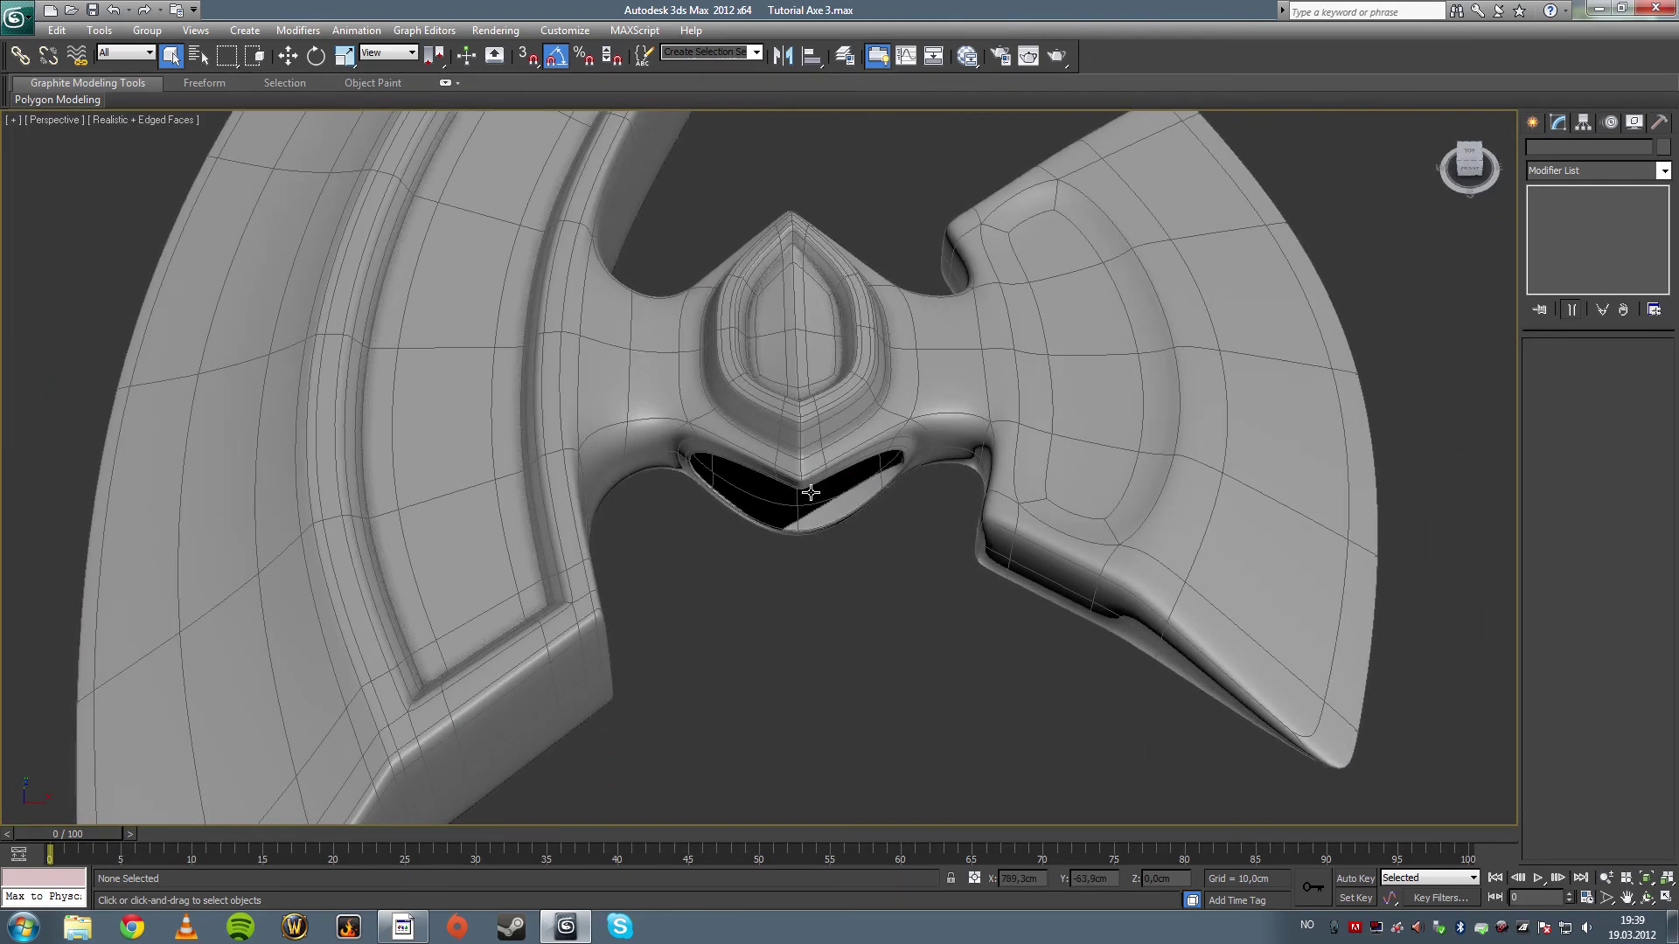
# - Reselect the axe head, compare its Editable Poly with the TurboSmooth result, and inspect the smoothed shape from several angles without edged faces
pyautogui.click(796, 500)
pyautogui.click(1587, 208)
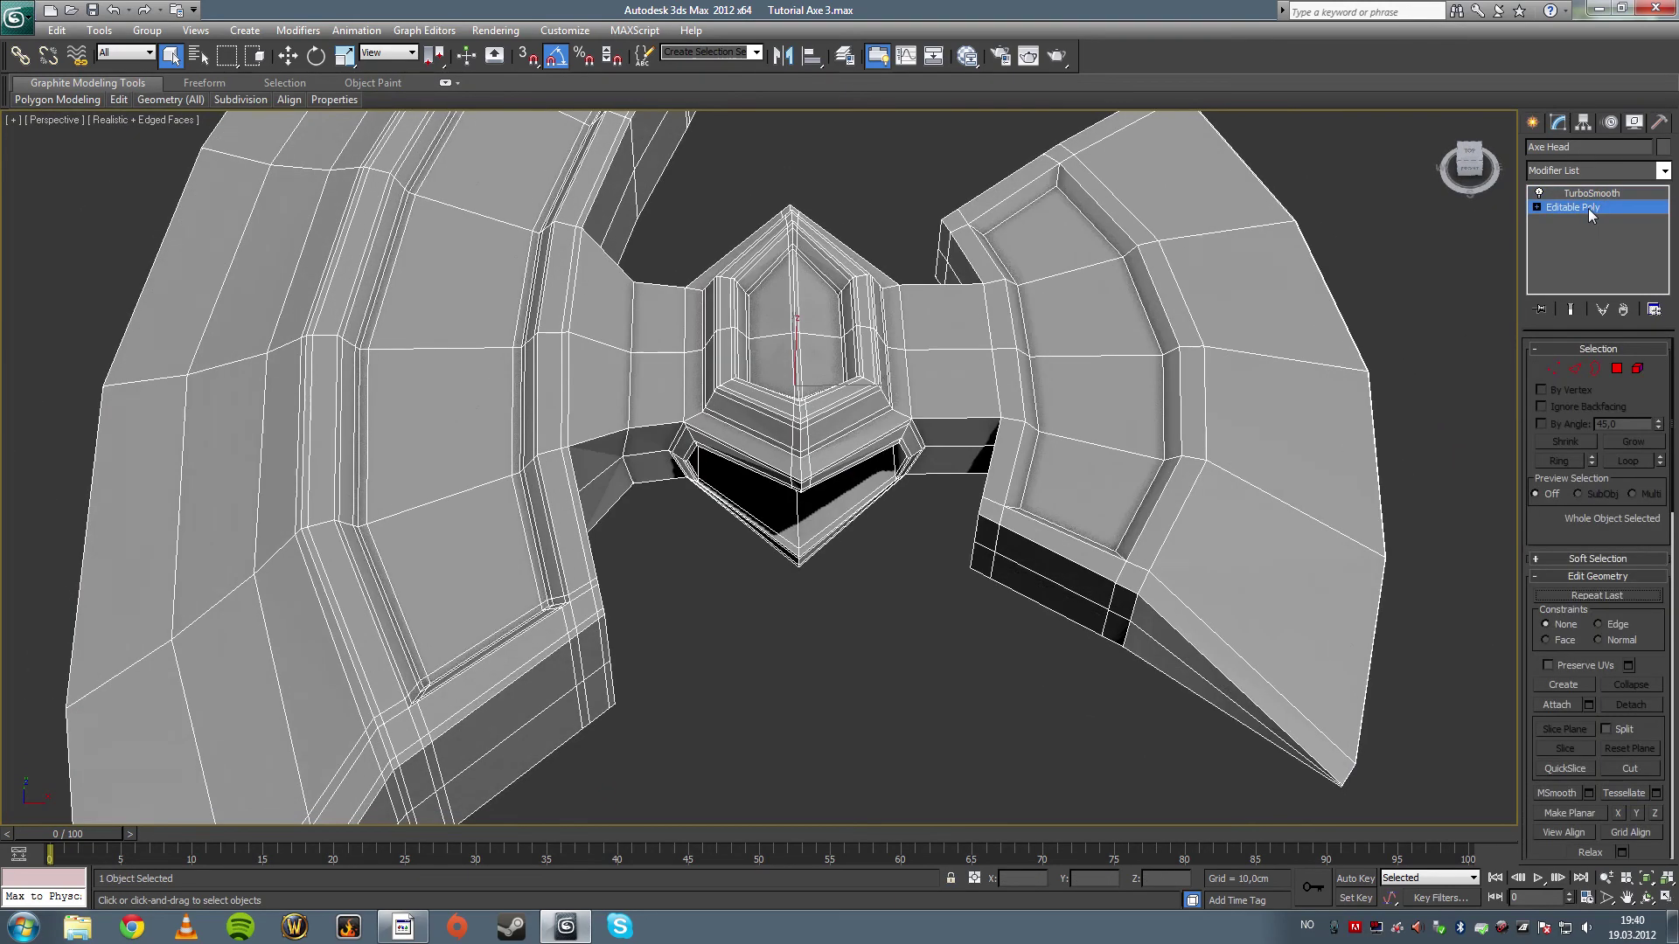
pyautogui.keyDown('alt'); pyautogui.moveTo(826, 453); pyautogui.dragTo(702, 468, button='middle'); pyautogui.keyUp('alt')
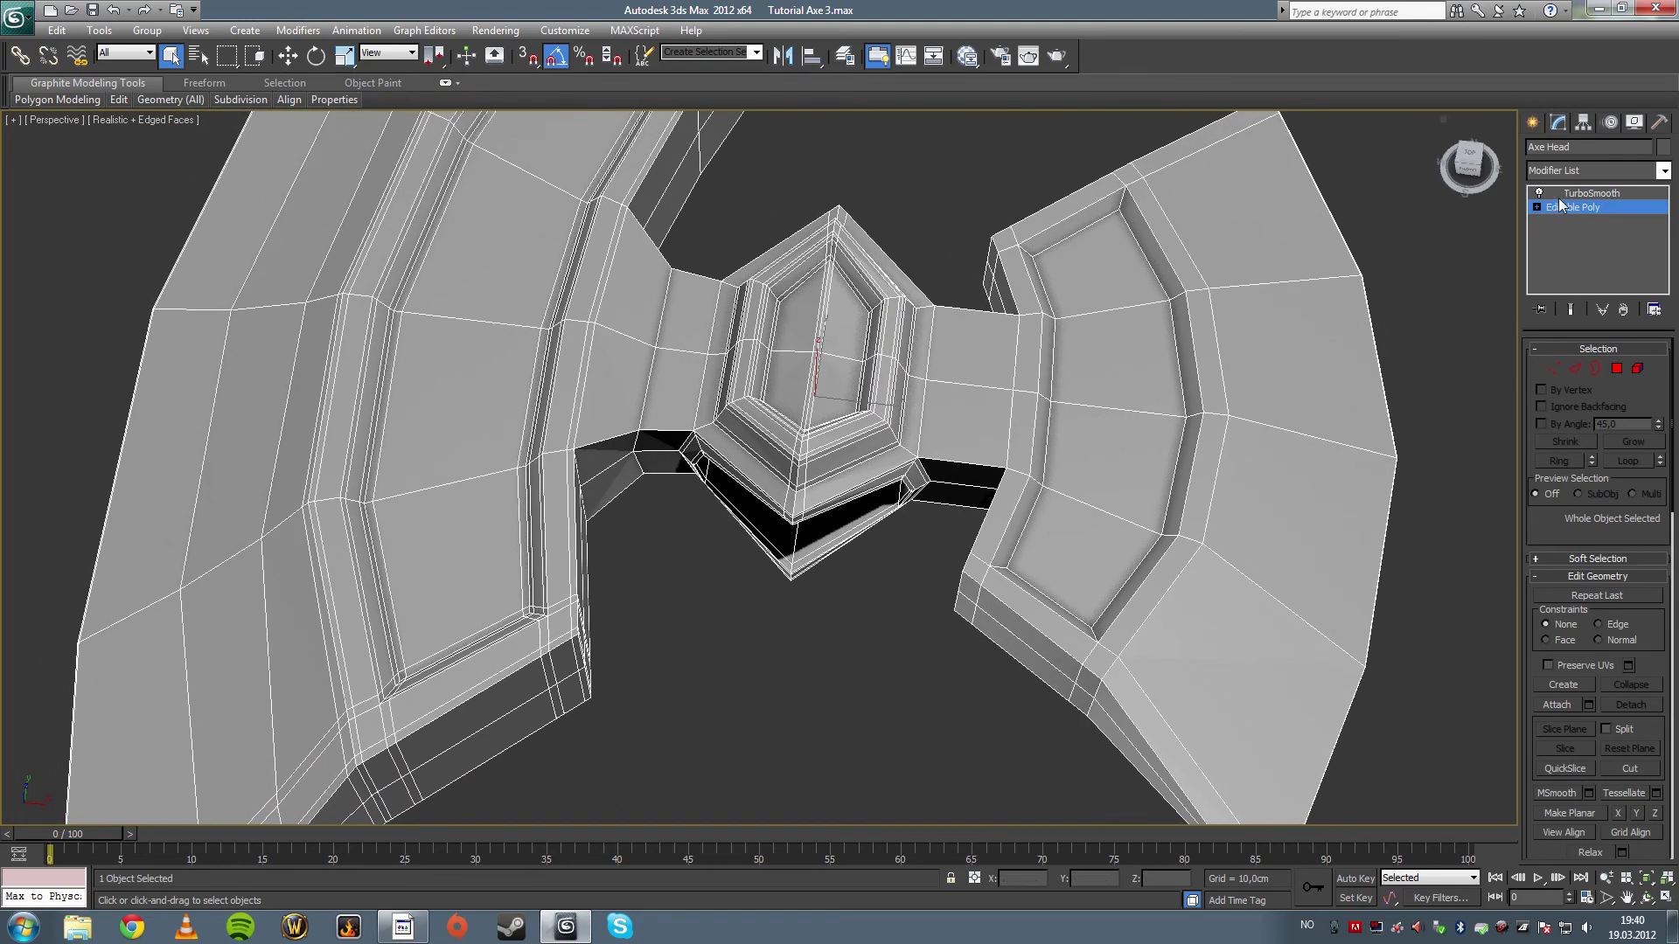
pyautogui.click(1561, 196)
pyautogui.press('F4')
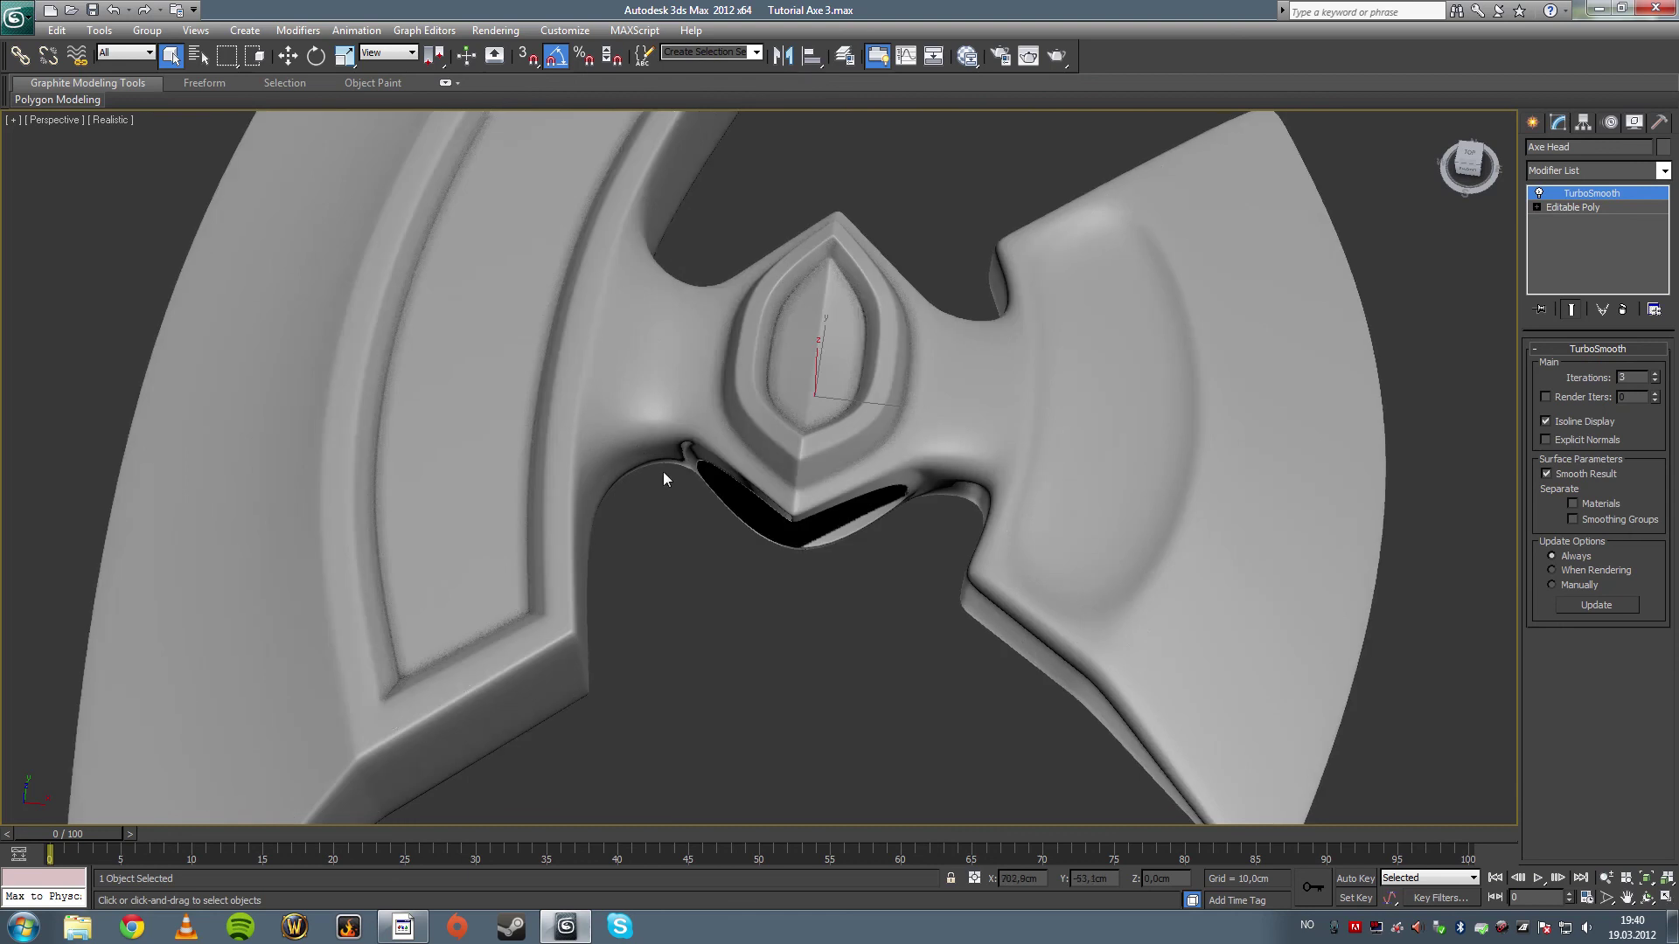
pyautogui.keyDown('alt'); pyautogui.moveTo(663, 421); pyautogui.dragTo(688, 465, button='middle'); pyautogui.keyUp('alt')
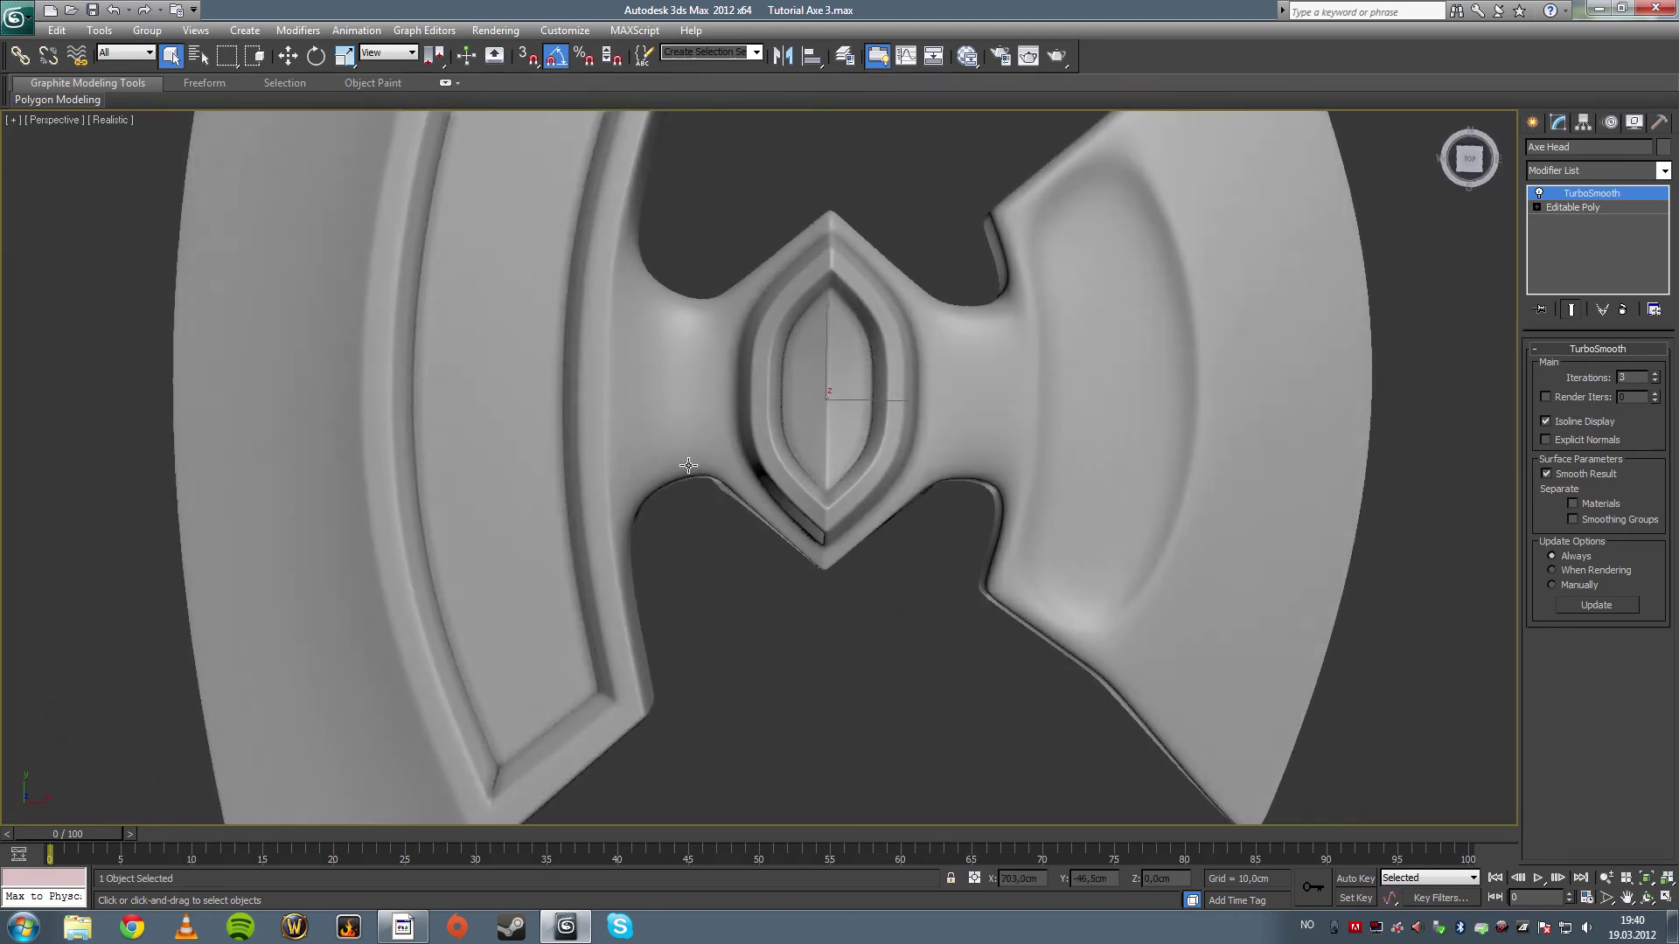
pyautogui.moveTo(1069, 706); pyautogui.dragTo(673, 456)
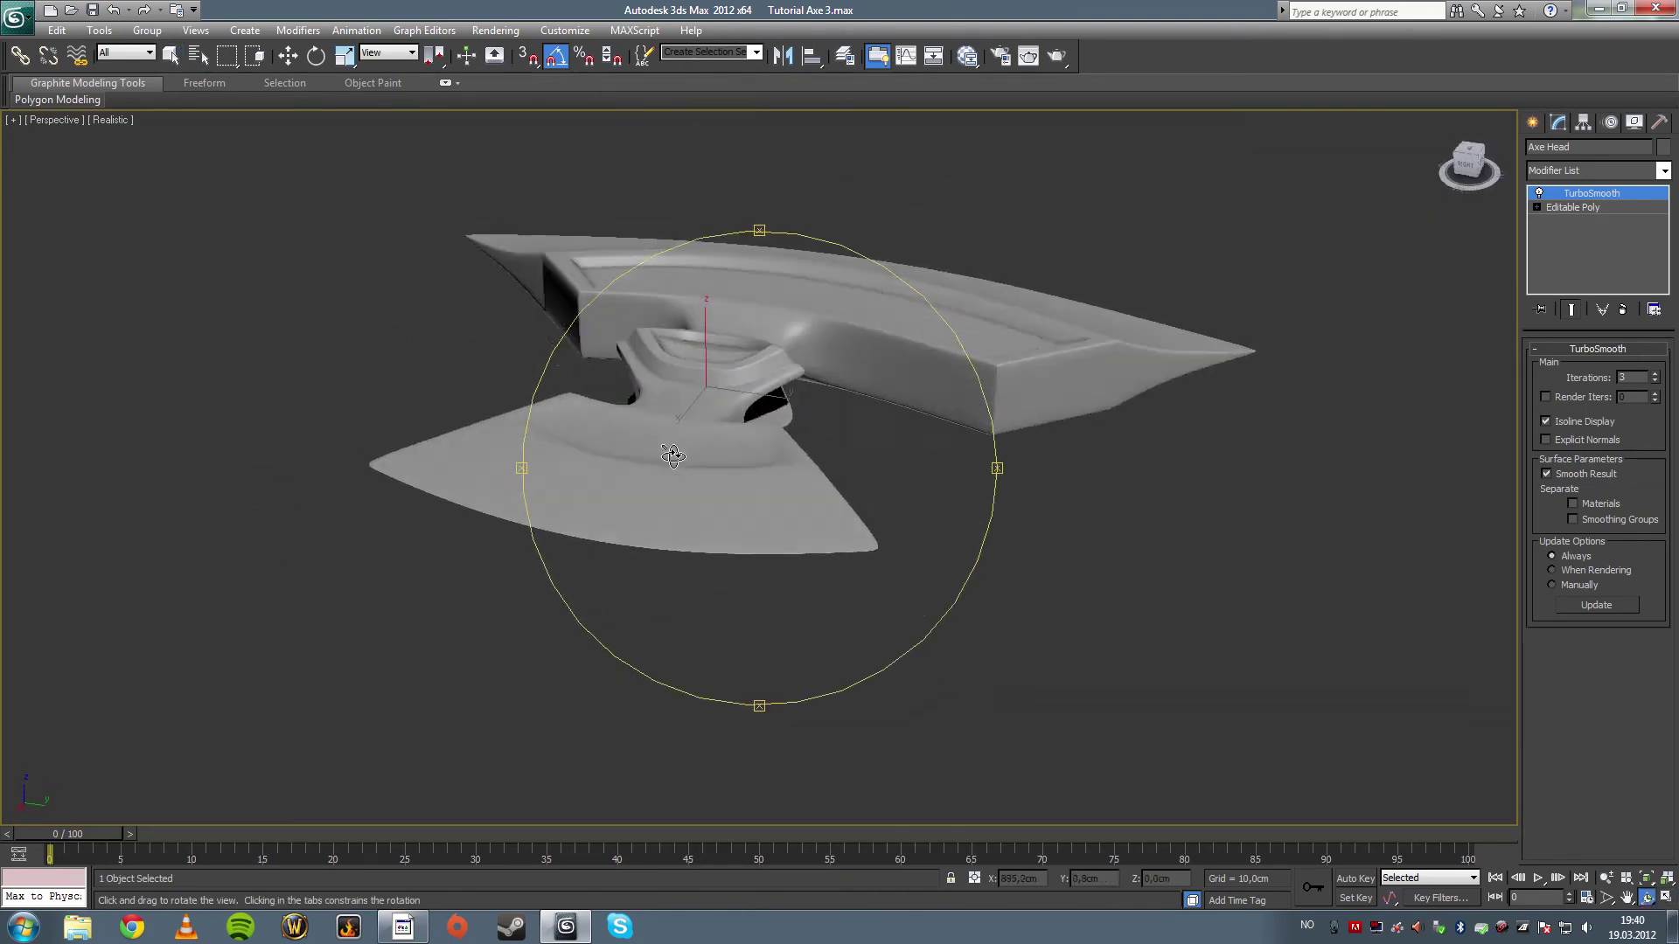
pyautogui.moveTo(665, 350); pyautogui.dragTo(766, 432)
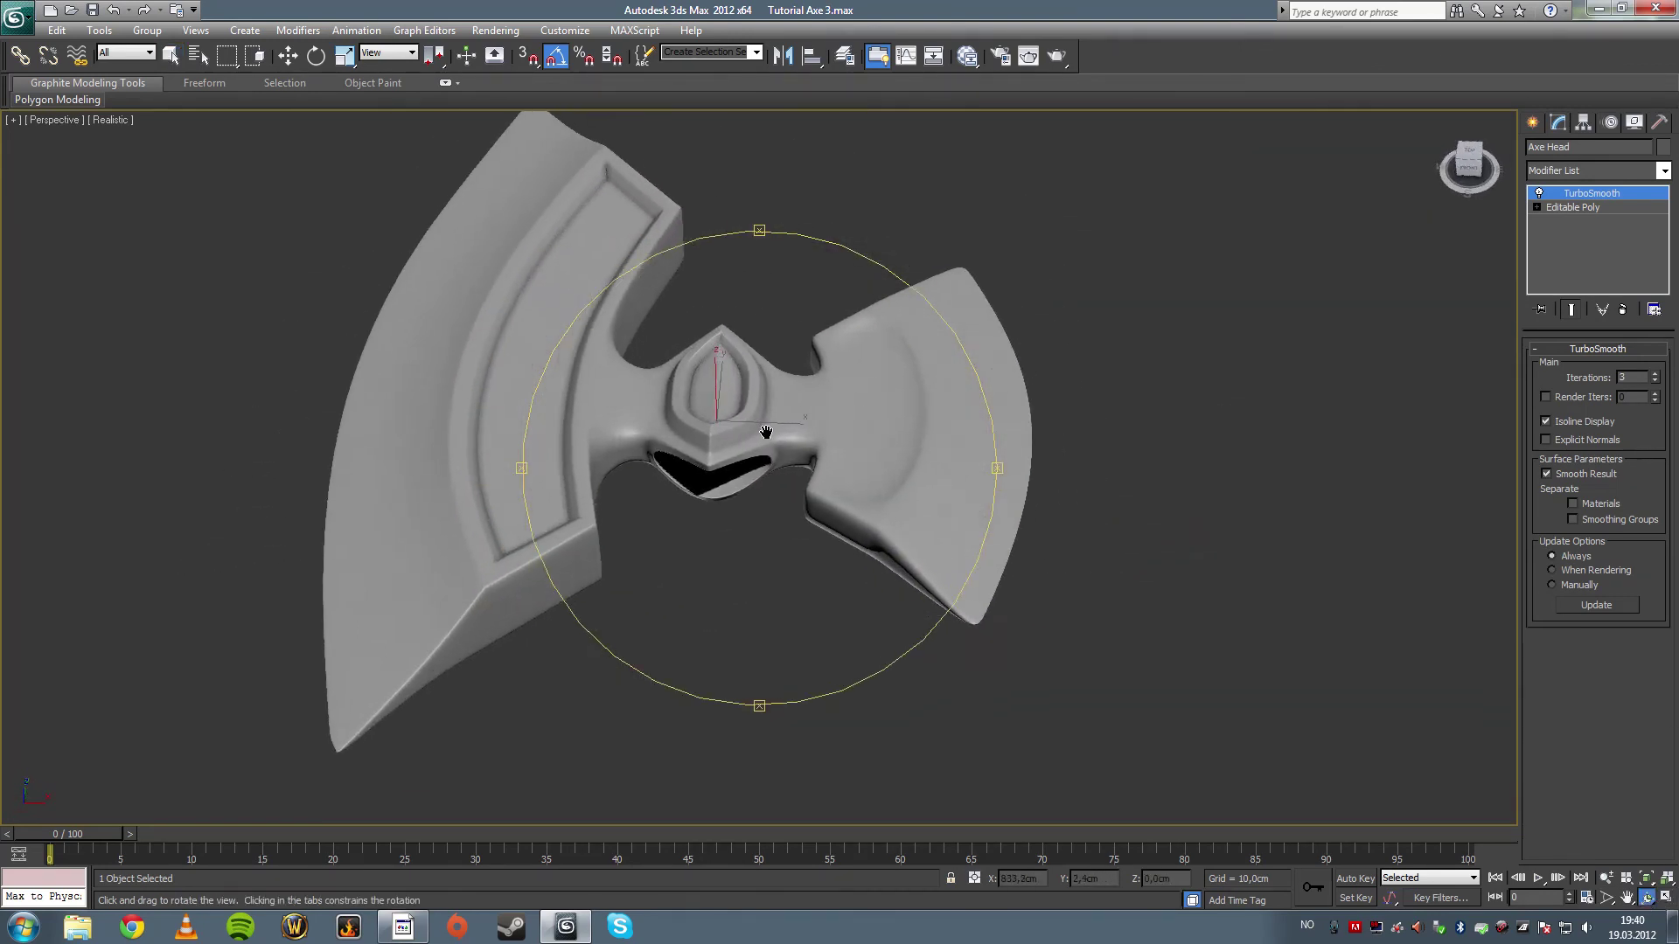